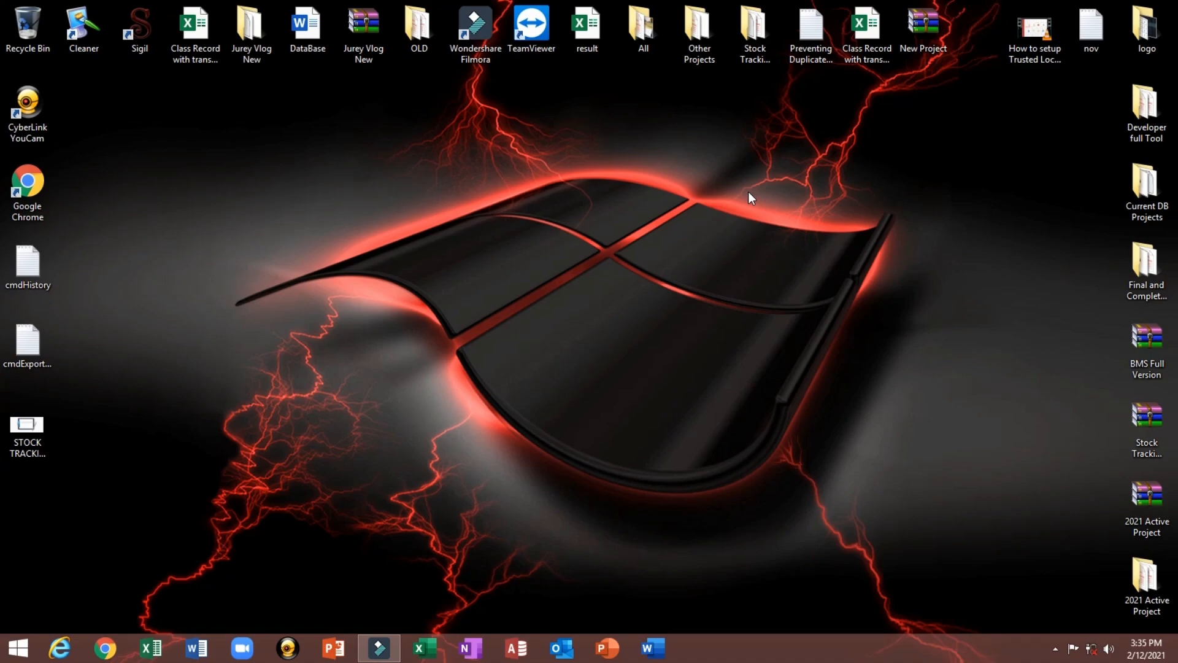
Open Access and create a blank desktop database named Stock Tracking System, saved on the Desktop.
left_click(517, 651)
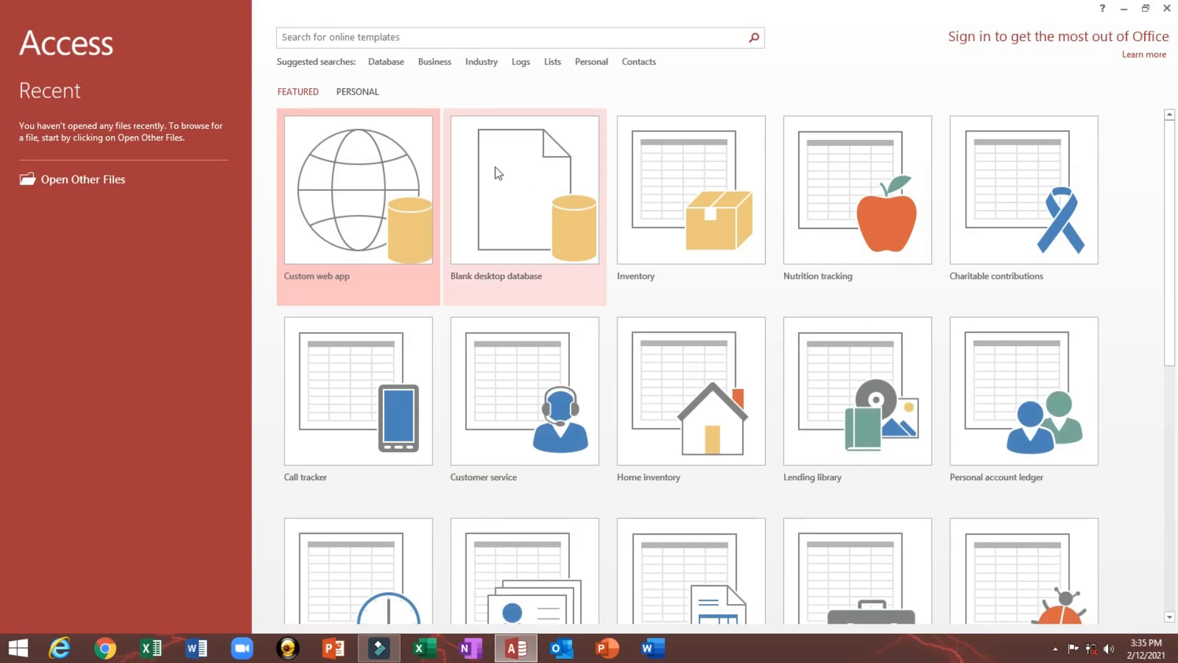
left_click(496, 168)
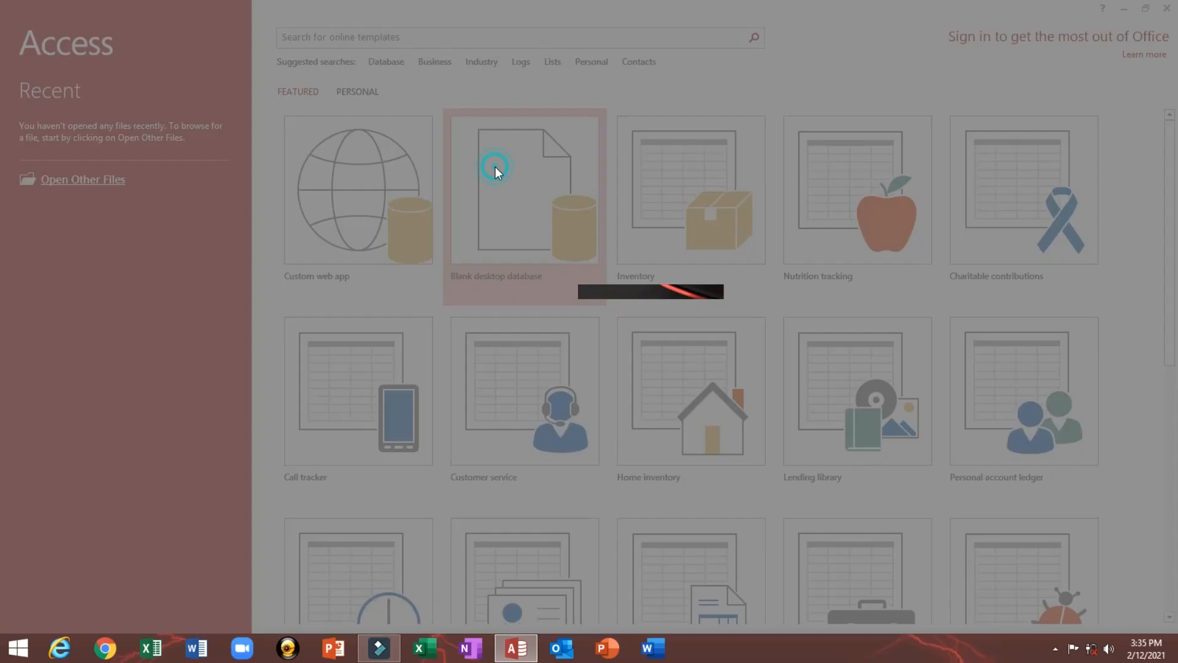
left_click(740, 292)
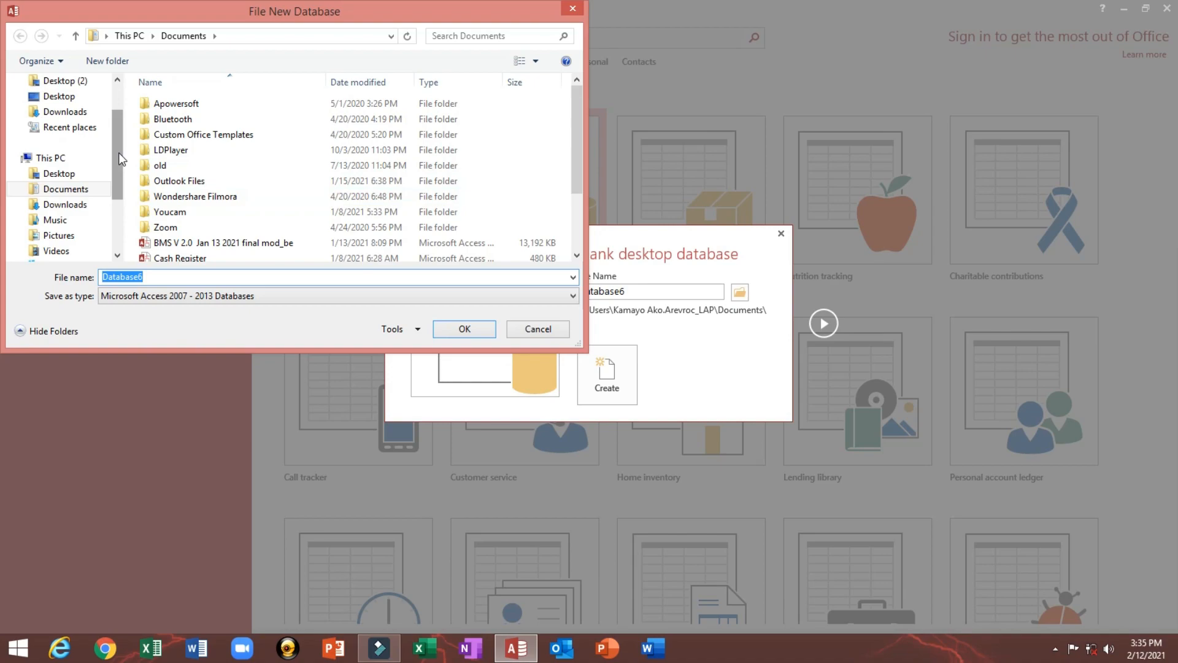
left_click_drag(119, 158, 113, 97)
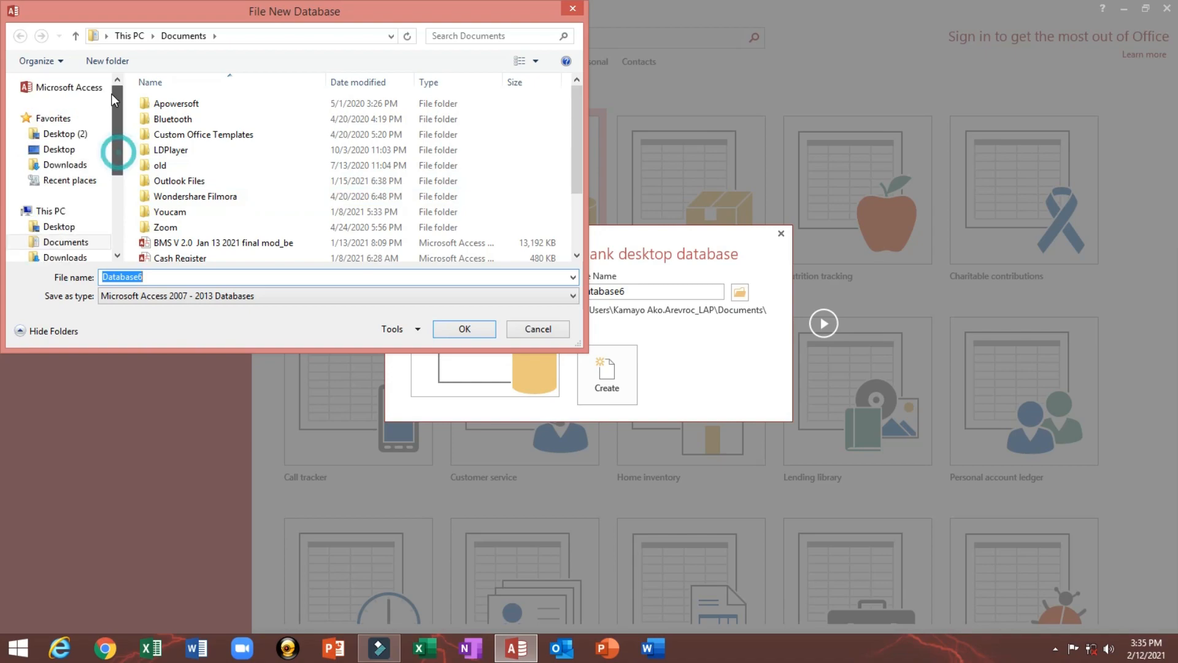
left_click(57, 149)
double_click(187, 279)
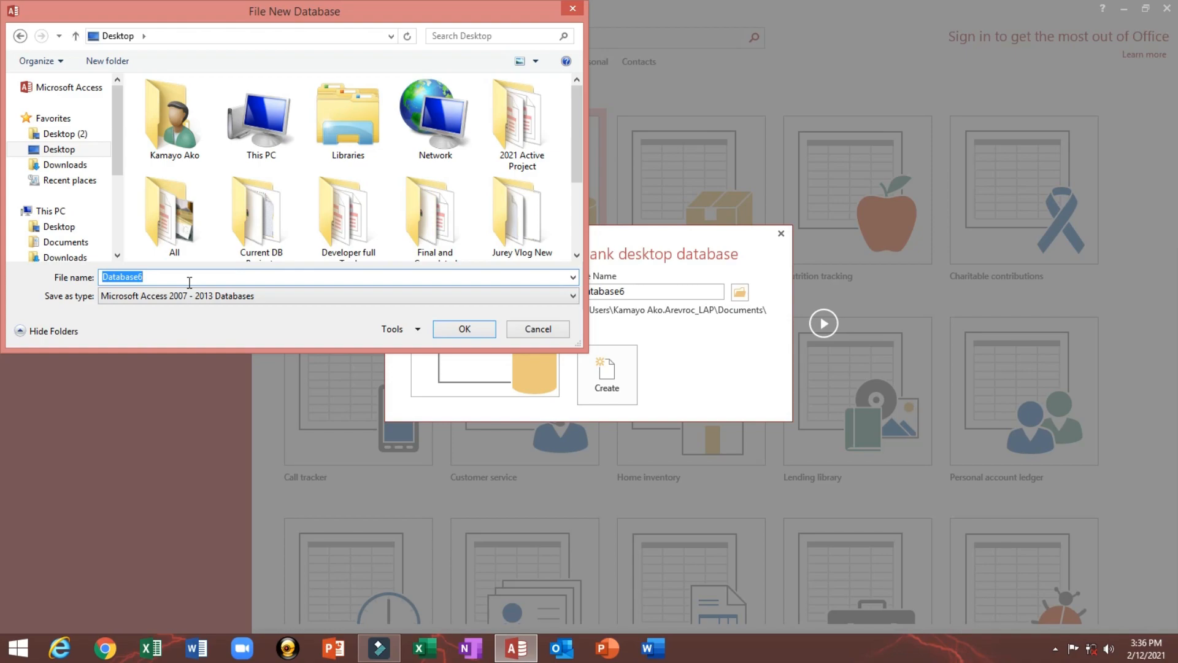
type("Sto")
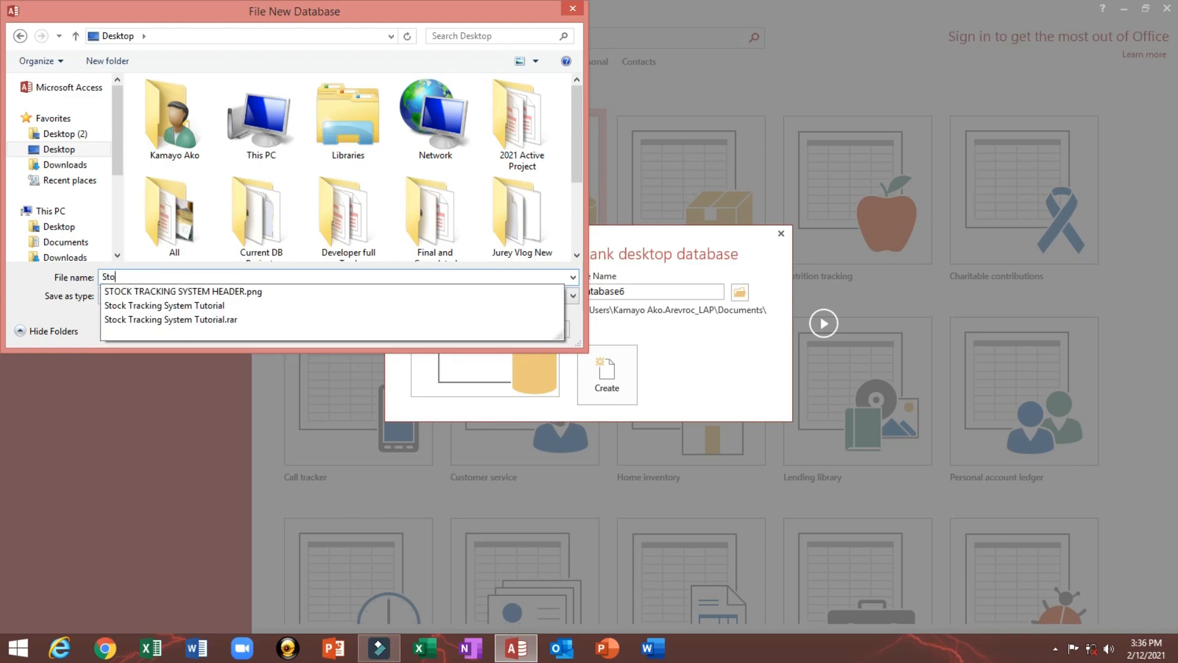
type("ck Tracking System")
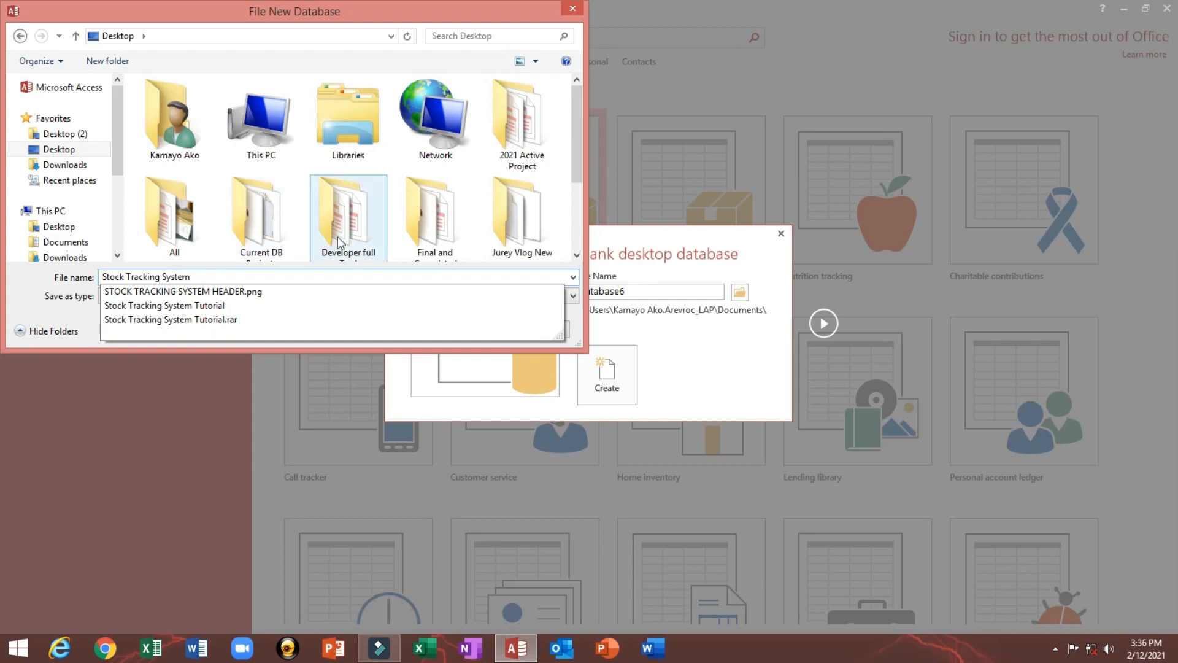
left_click(474, 365)
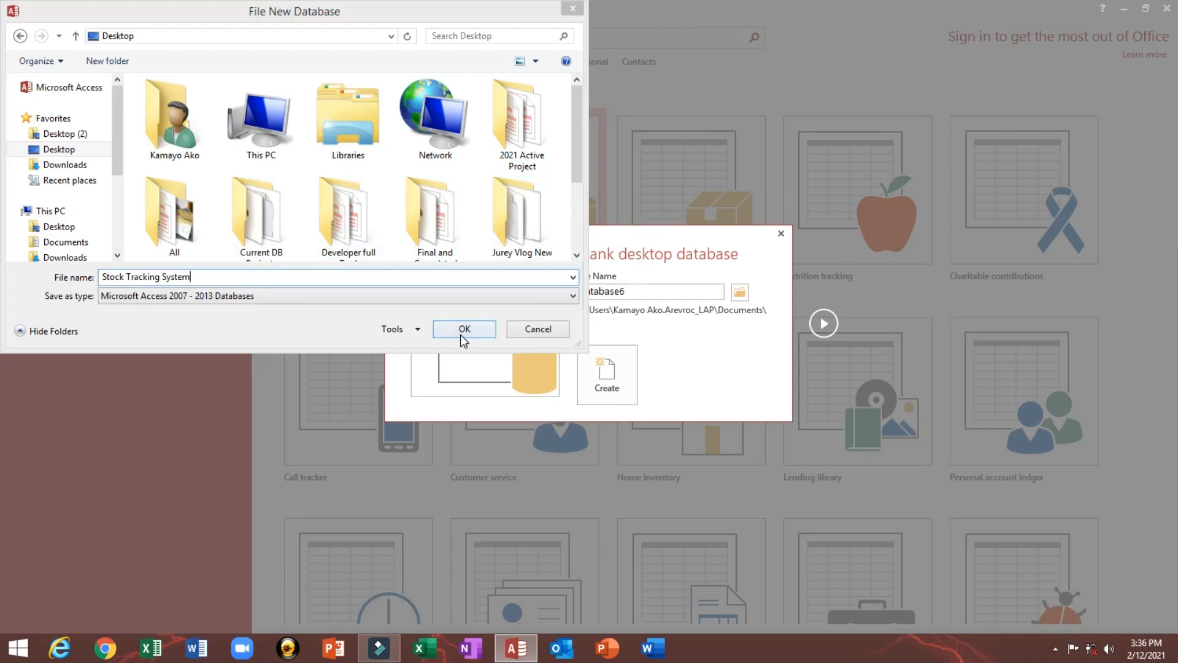
left_click(465, 329)
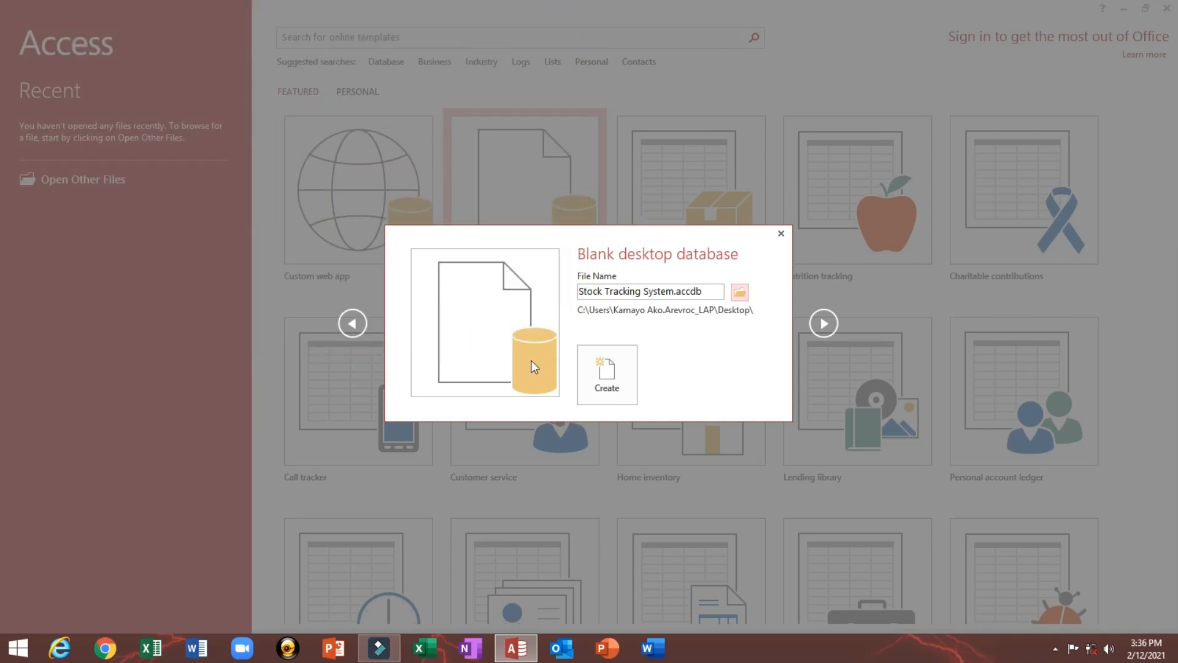
left_click(603, 369)
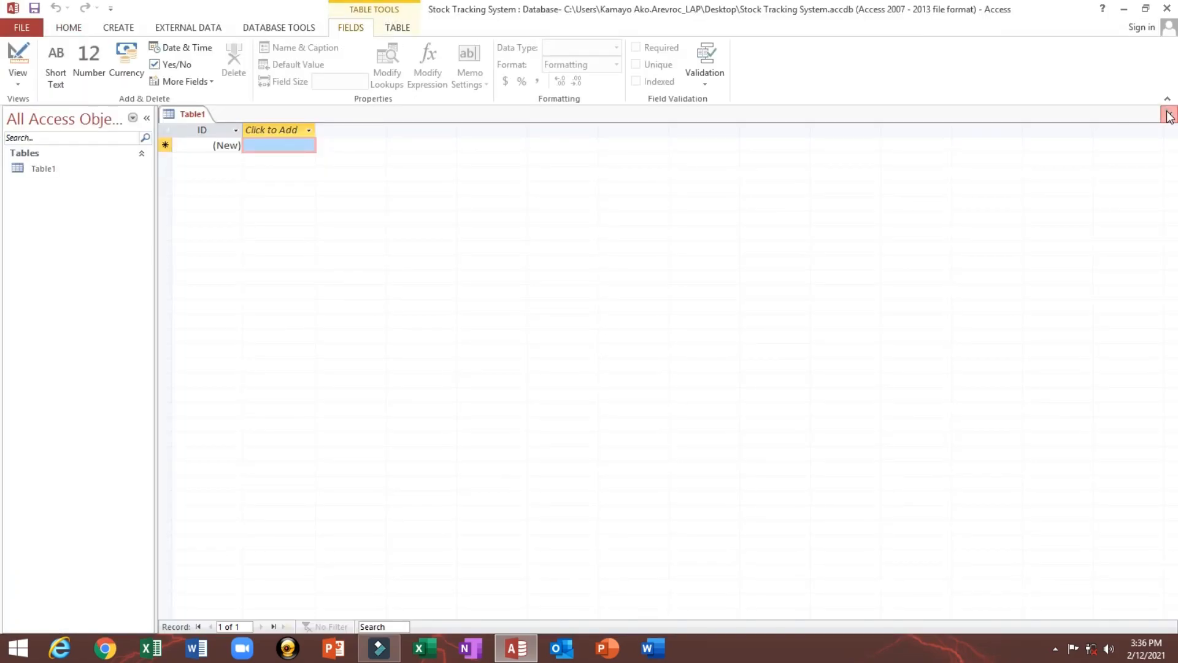
Close the default empty table and start a new table in Design view.
left_click(1169, 116)
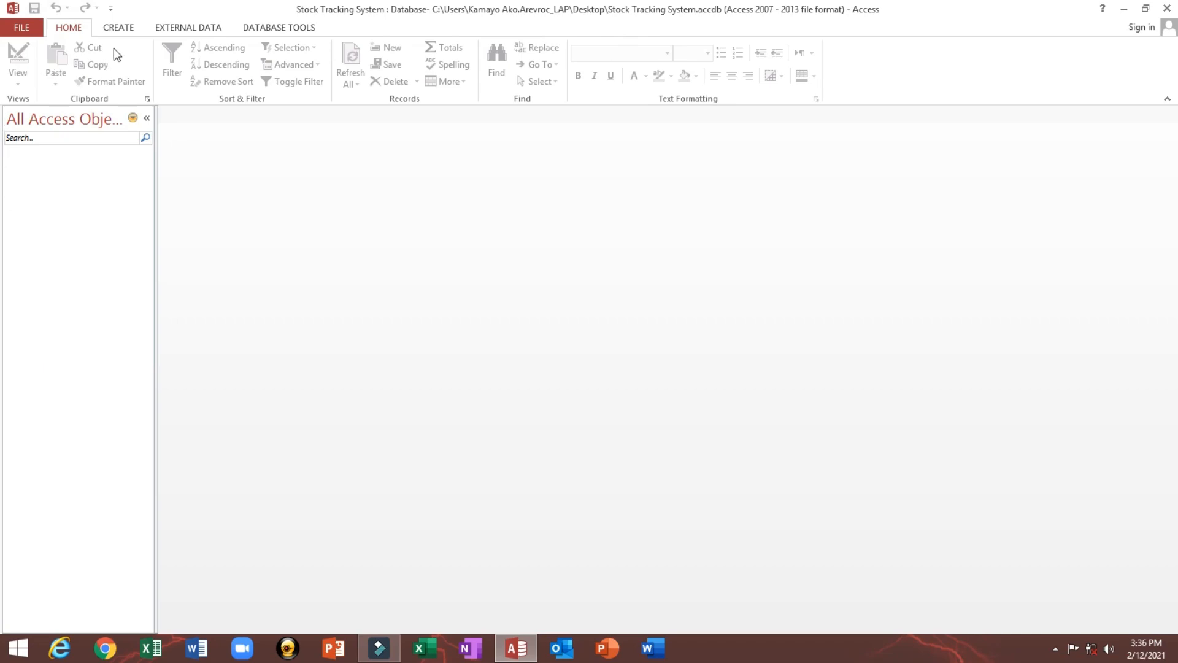
left_click(117, 29)
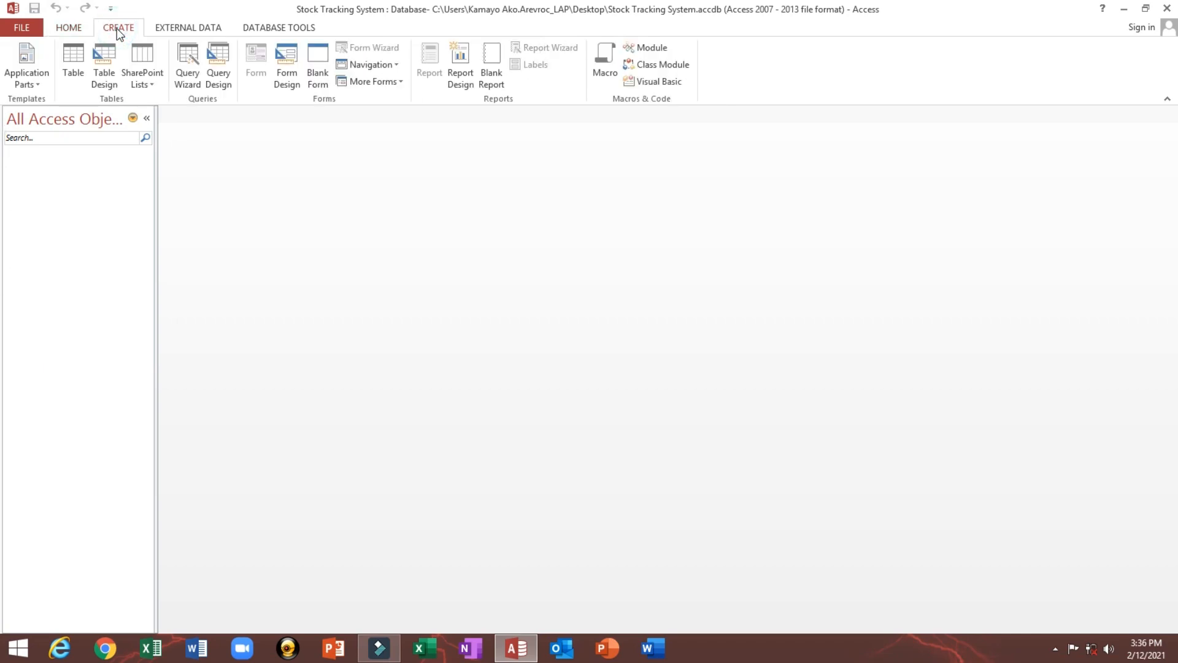
left_click(109, 76)
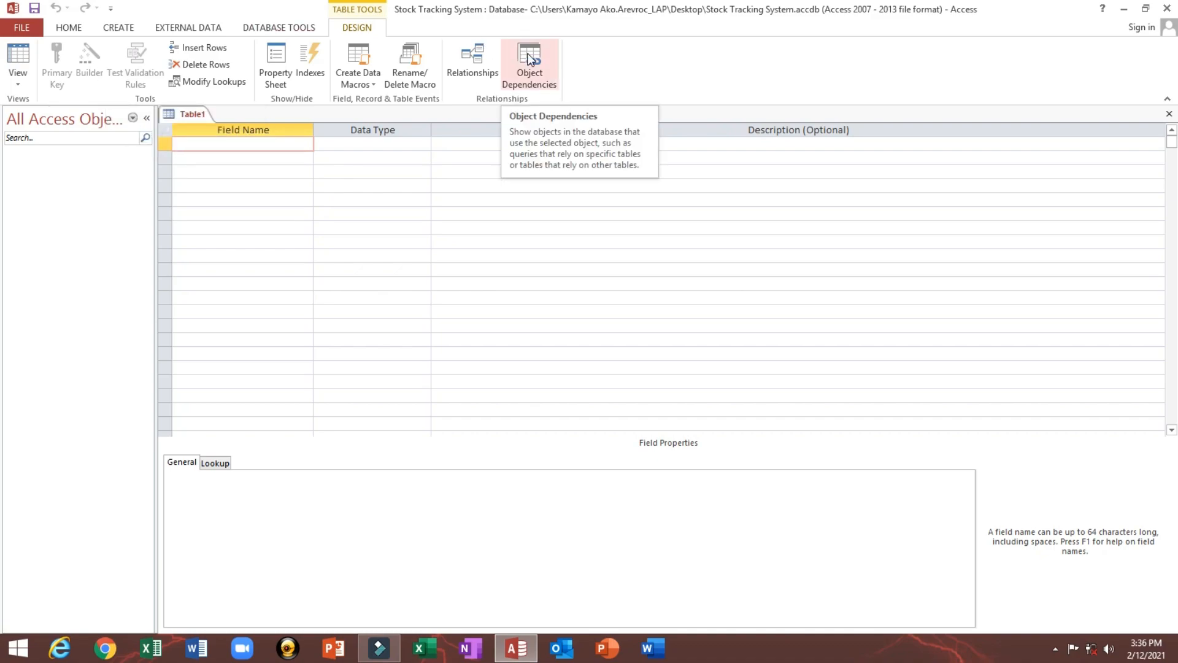
Add a field named ItemCode with the AutoNumber data type as the table's first field.
type("I")
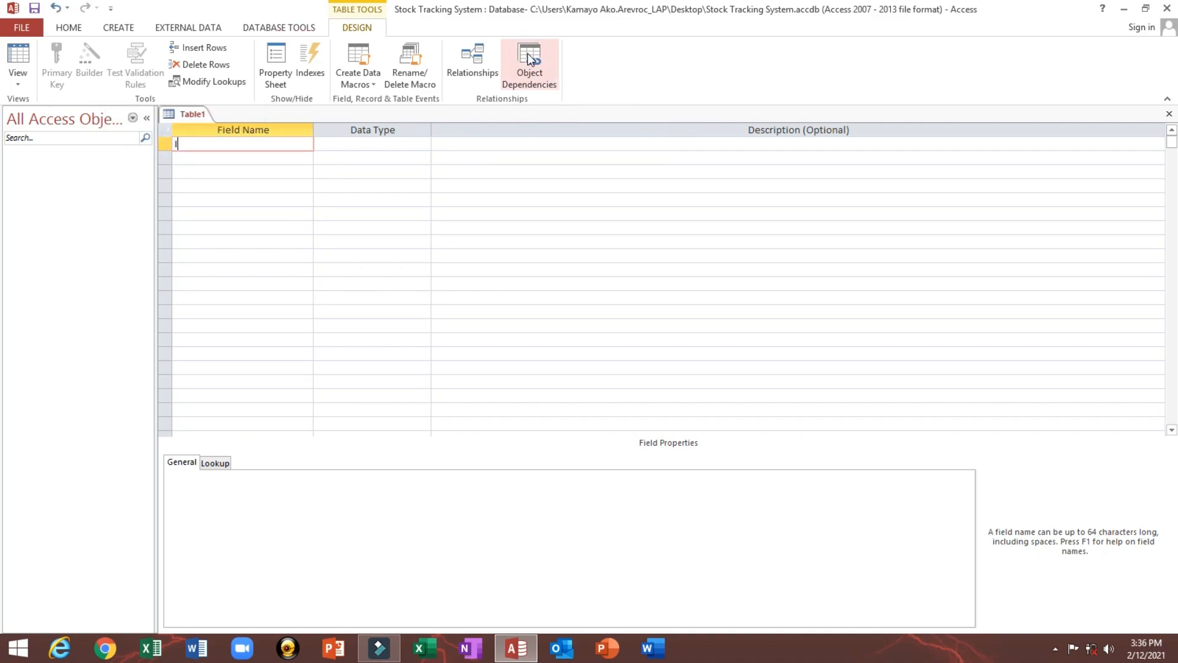
type("temcode")
key("BackSpace")
key("BackSpace")
key("BackSpace")
key("BackSpace")
type("Code")
key("Tab")
type("a")
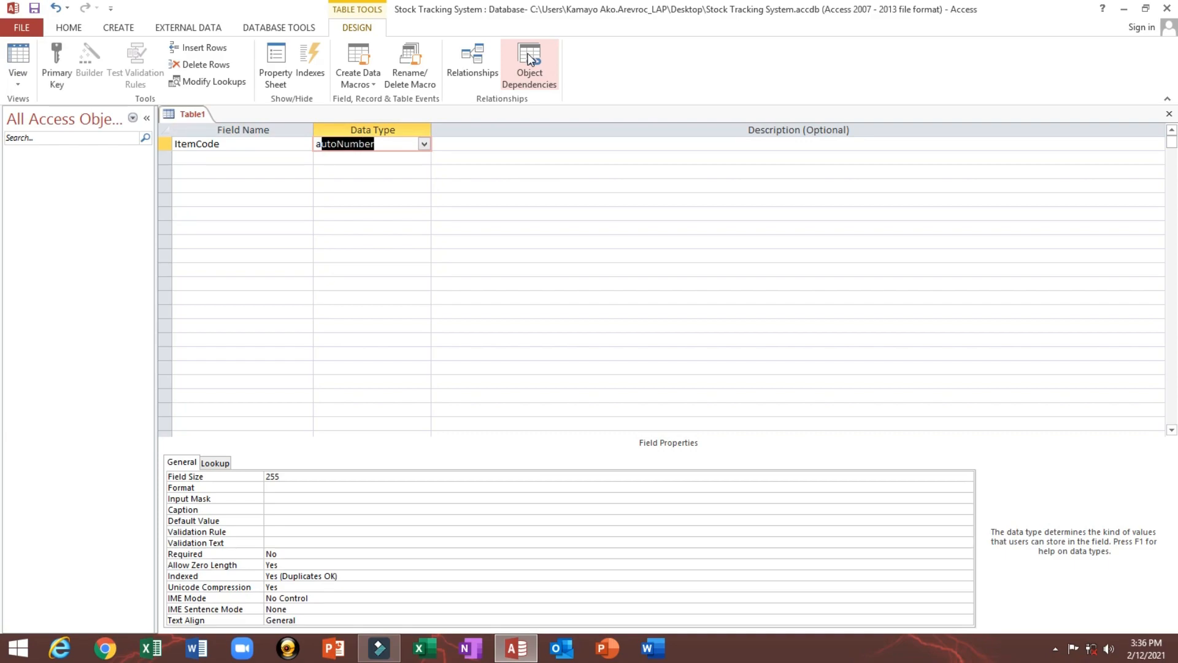
key("Tab")
key("Tab")
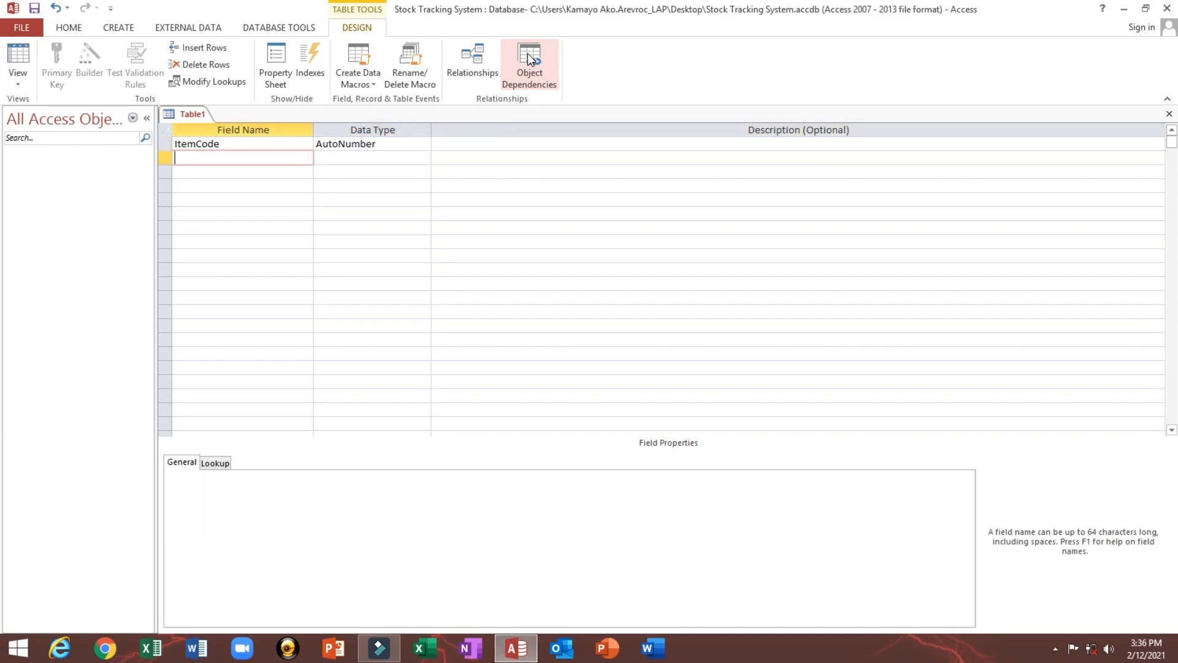
Add a Short Text field named ItemCode1 and set its field size to 50.
type("ItemCode1")
key("Tab")
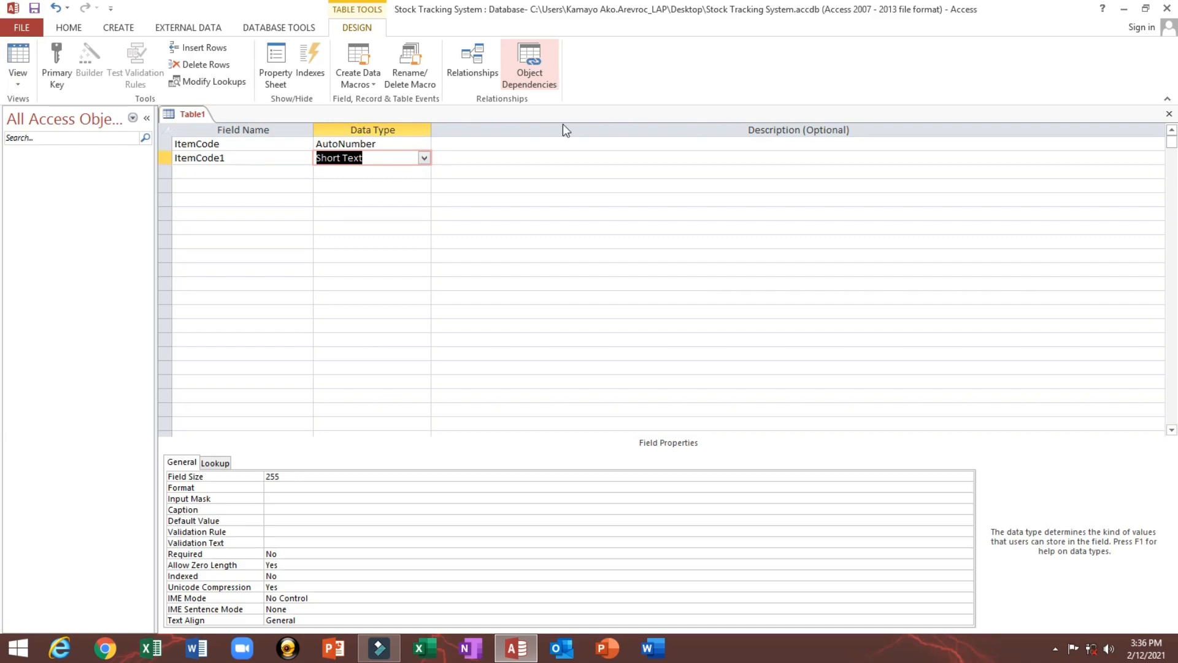
left_click(317, 476)
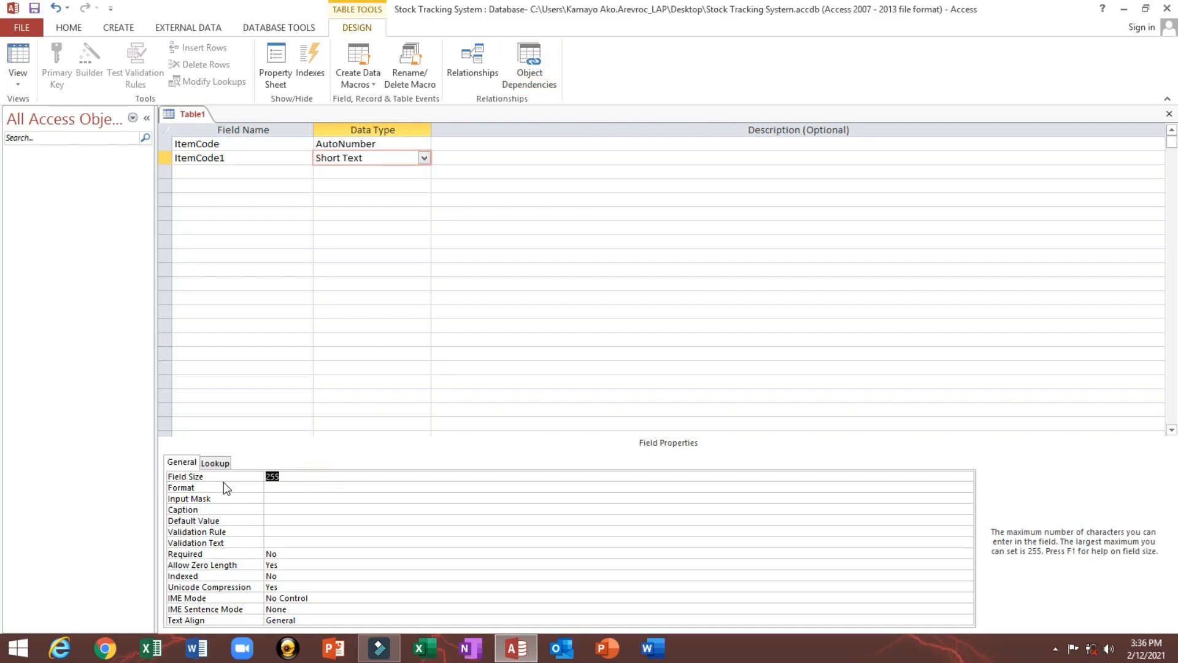
type("50")
key("Return")
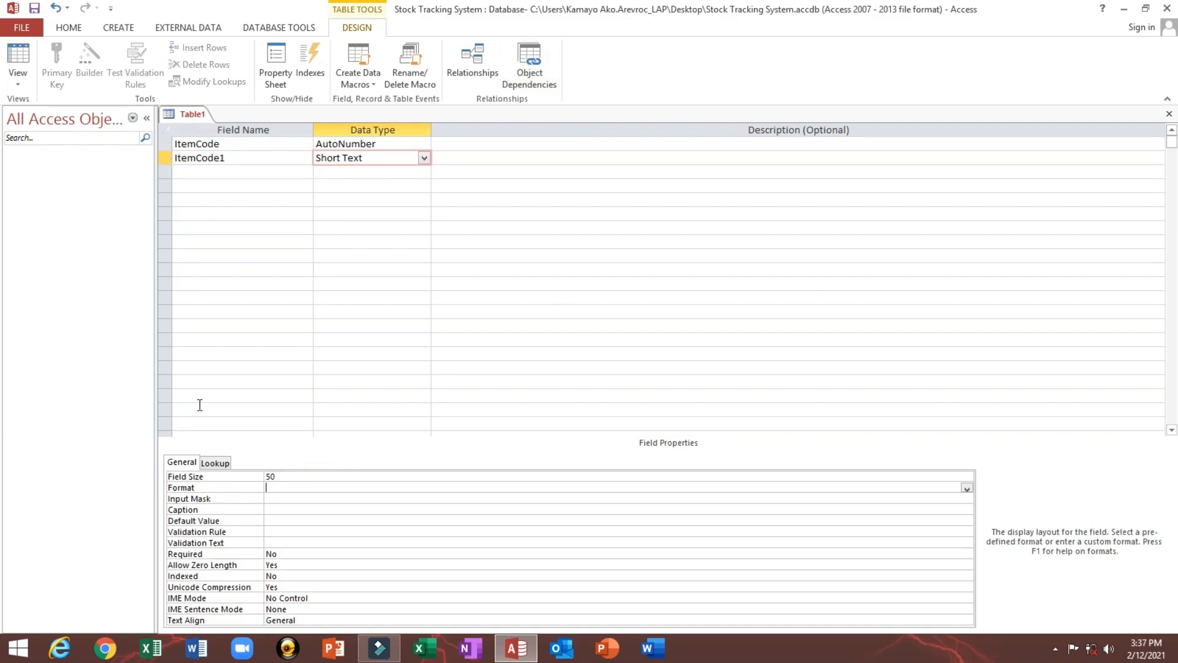
Set the caption of the ItemCode field to "Item ID".
double_click(249, 145)
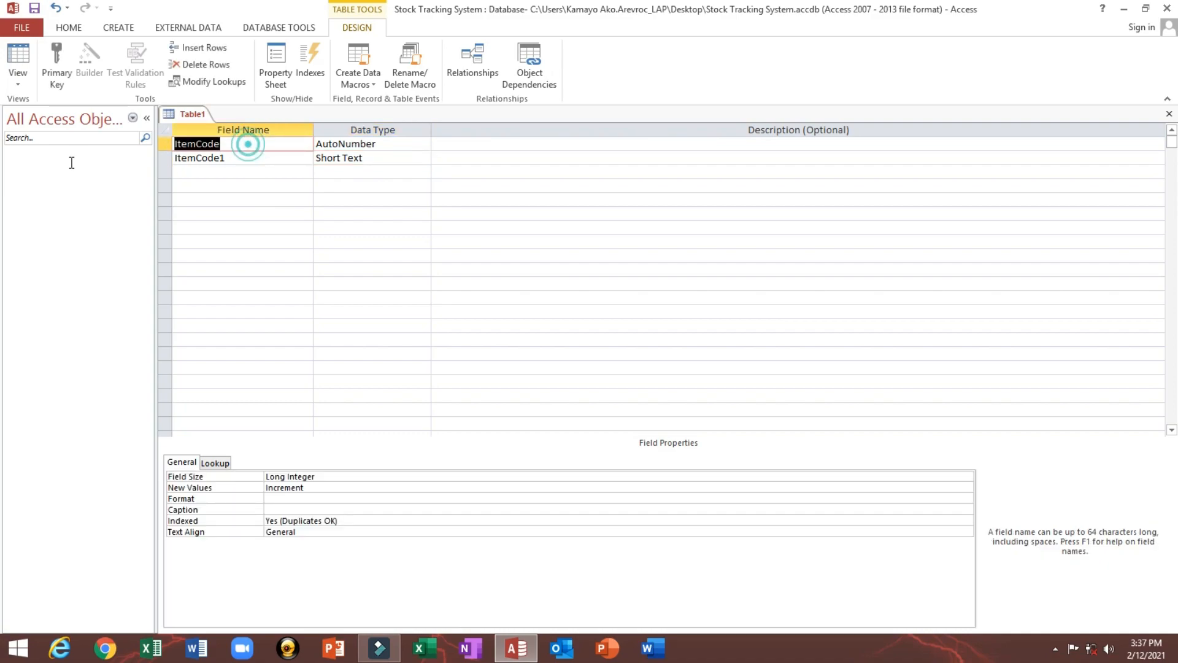
left_click(288, 509)
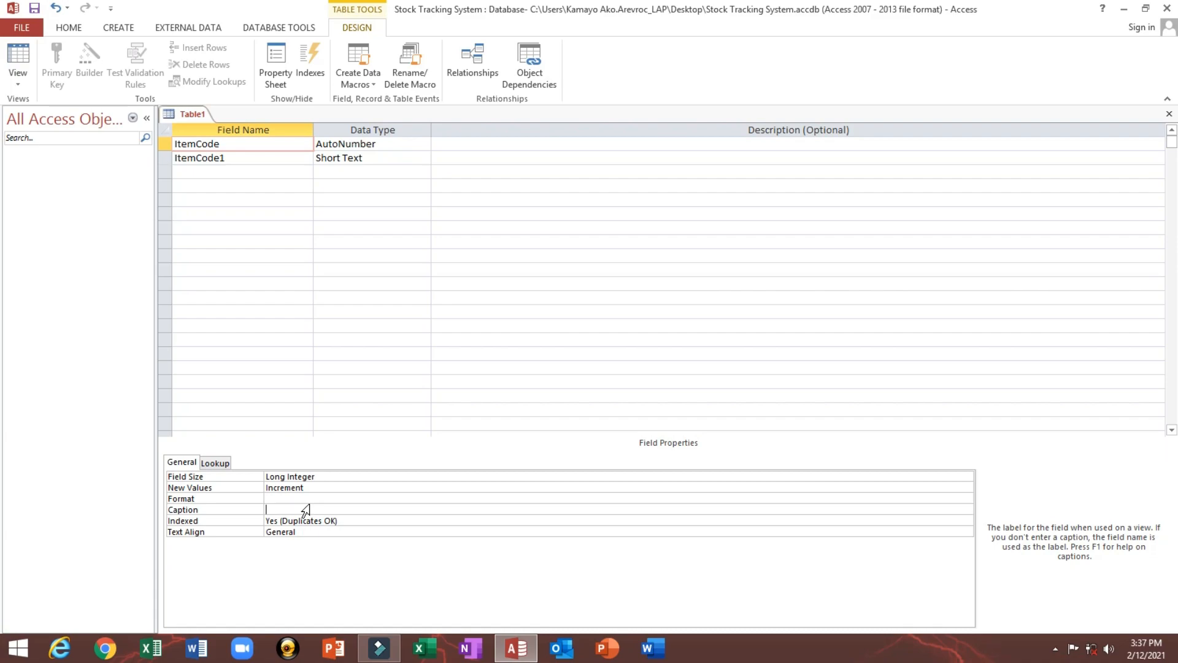
type("Item ID")
Copy the ItemCode1 field name into that field's caption and remove the trailing 1.
left_click_drag(261, 157, 154, 158)
key("ctrl+c")
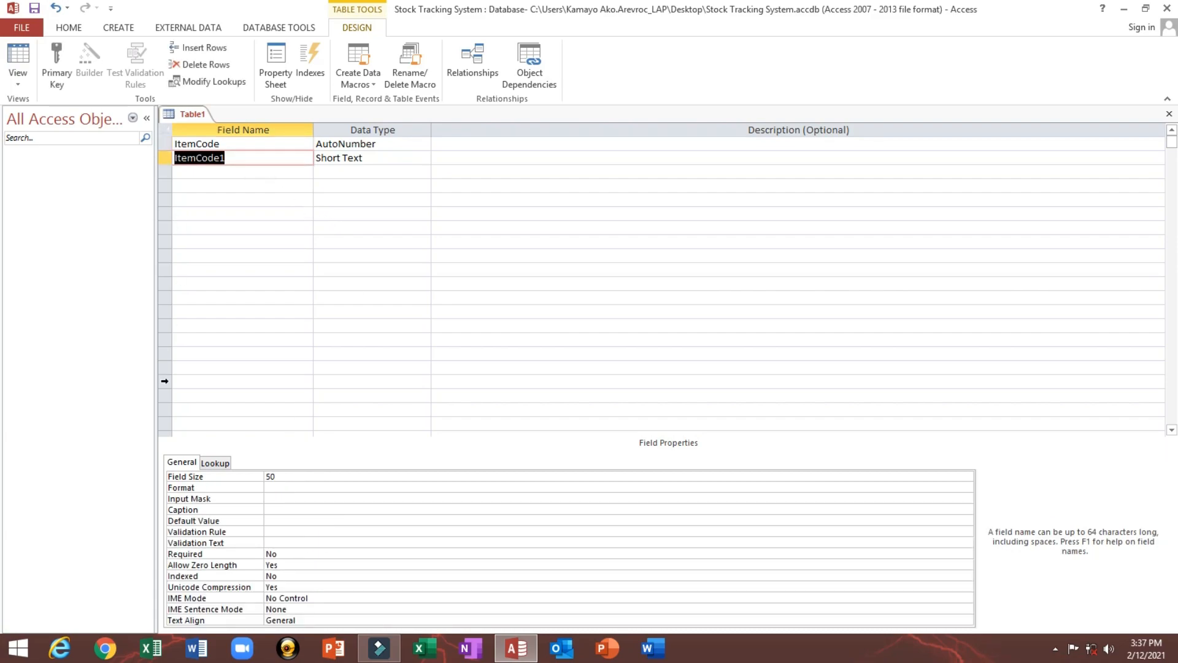
left_click(175, 499)
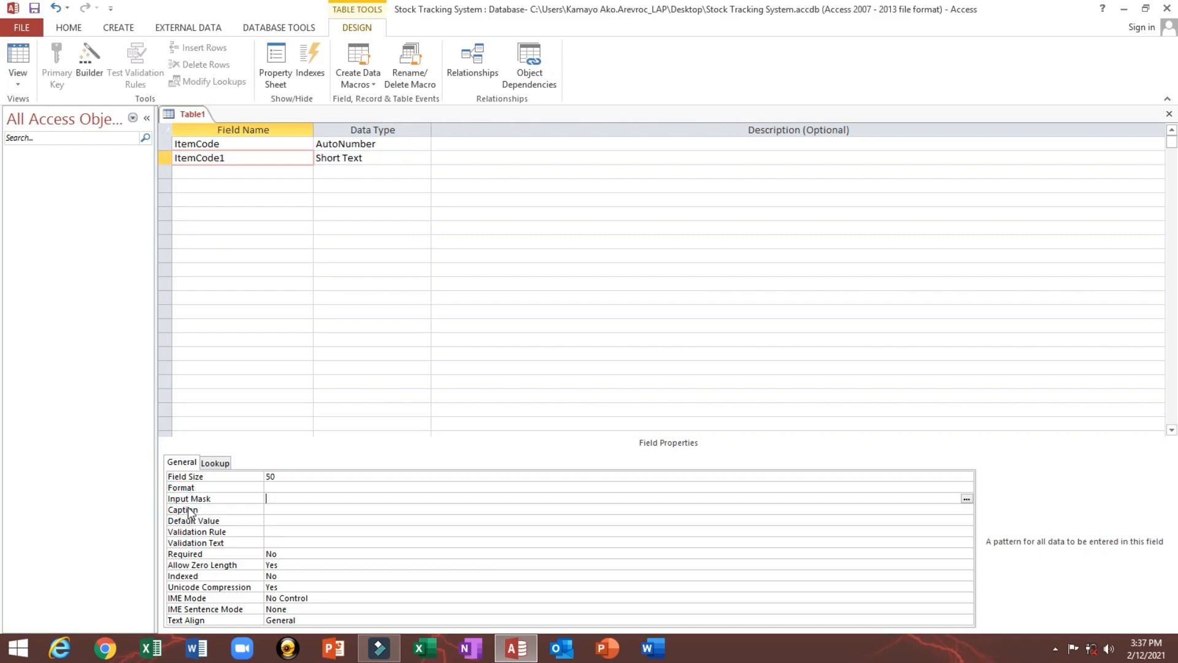
left_click(196, 509)
key("ctrl+v")
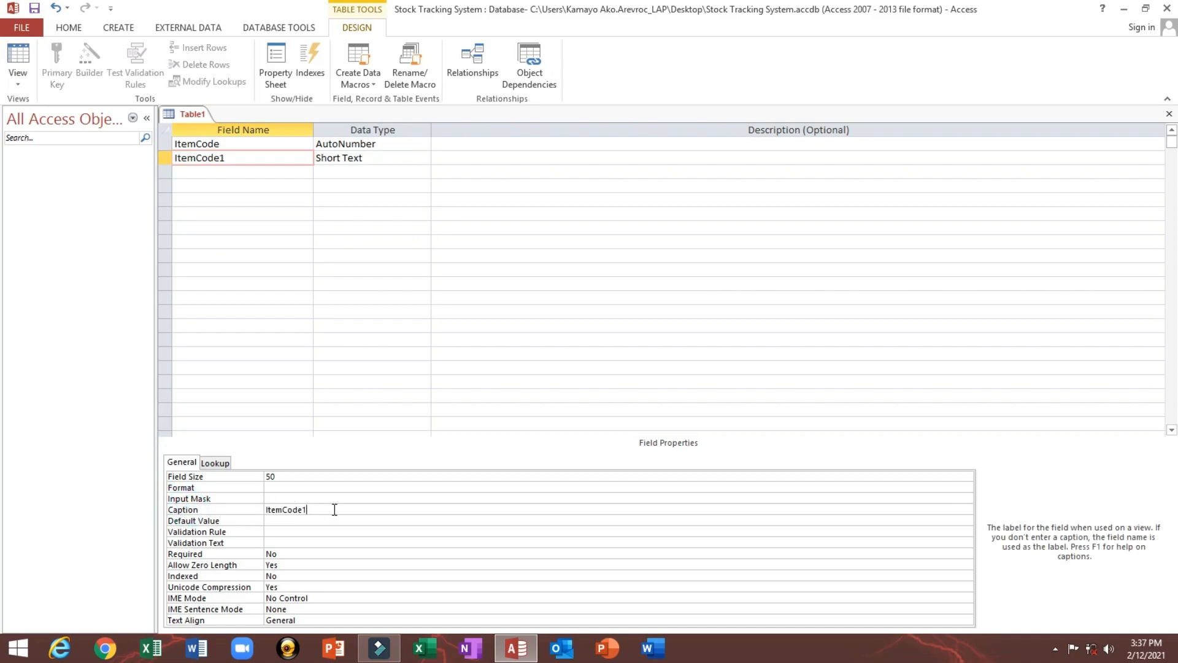
key("BackSpace")
left_click(282, 511)
Make the ItemCode field the primary key of the table.
left_click(165, 144)
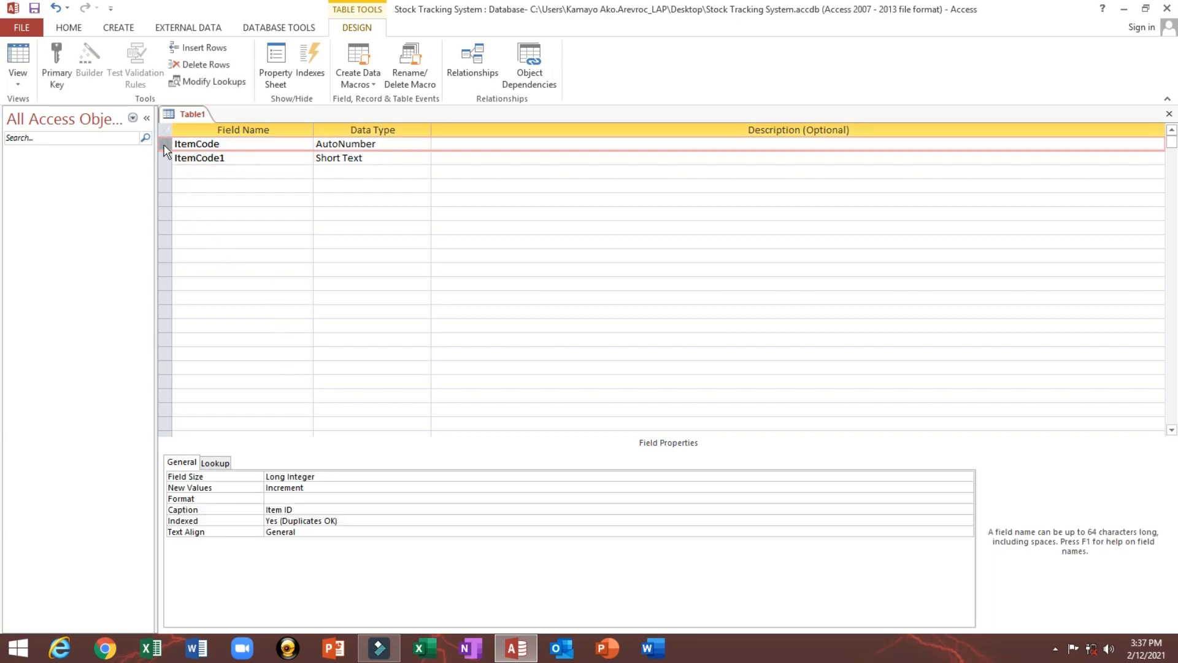
right_click(166, 145)
left_click(188, 155)
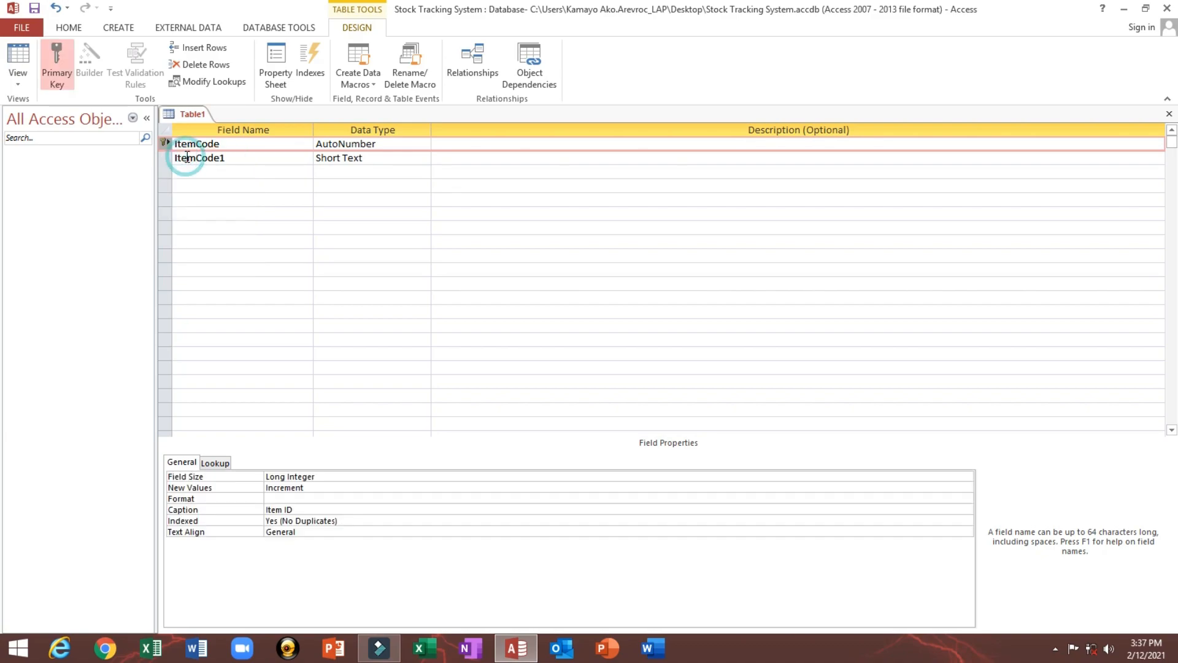
Add a Short Text field named Description with field size 150 and format @.
left_click(192, 168)
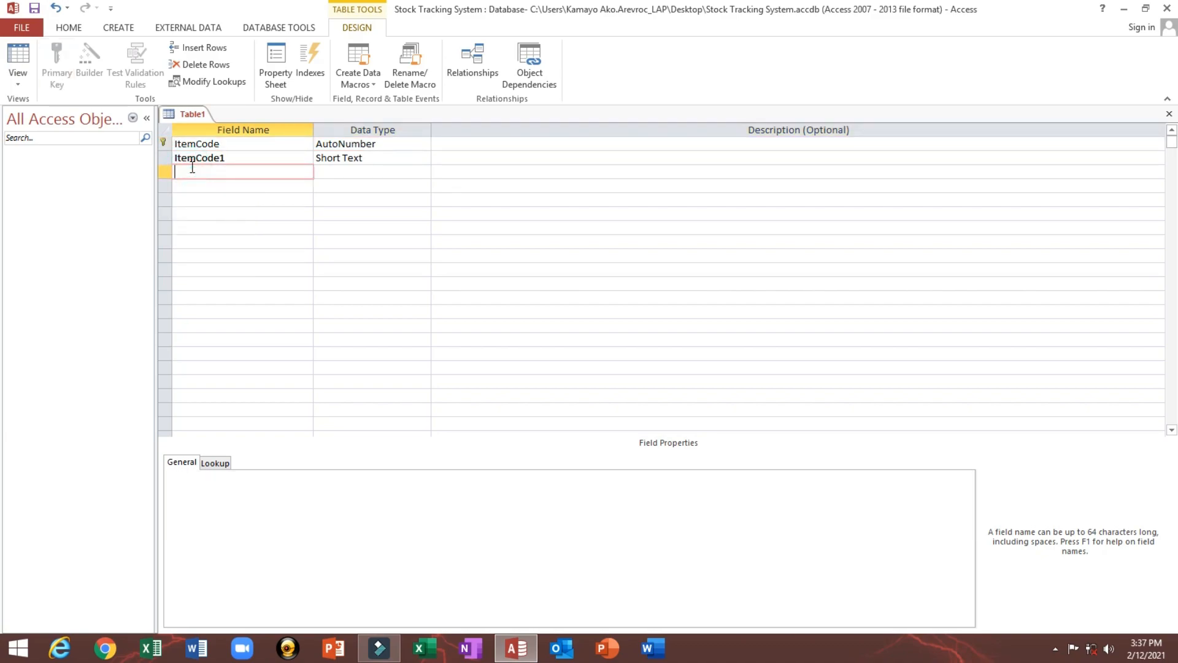
type("Description")
key("Tab")
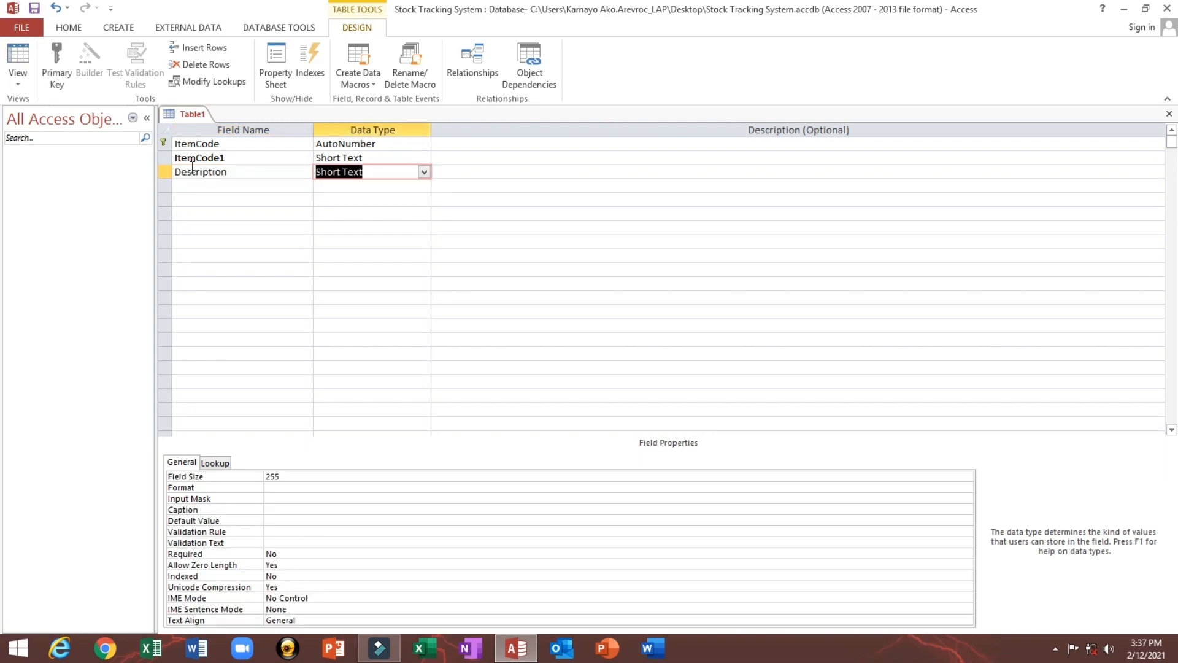
left_click(295, 476)
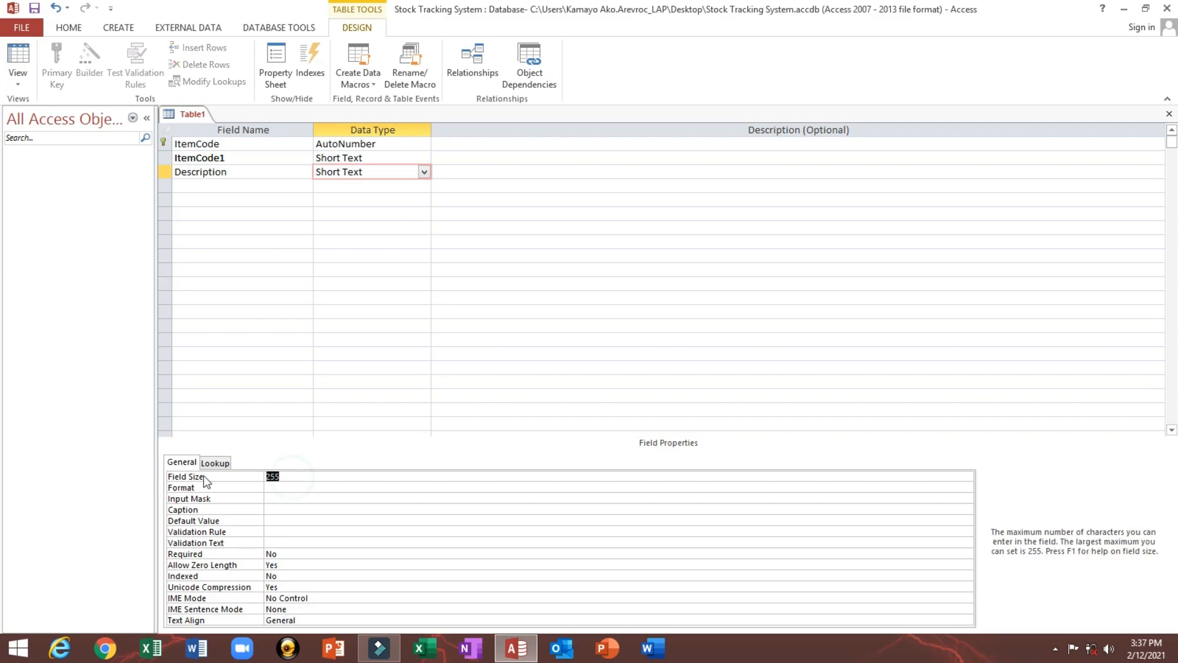
type("150")
key("Return")
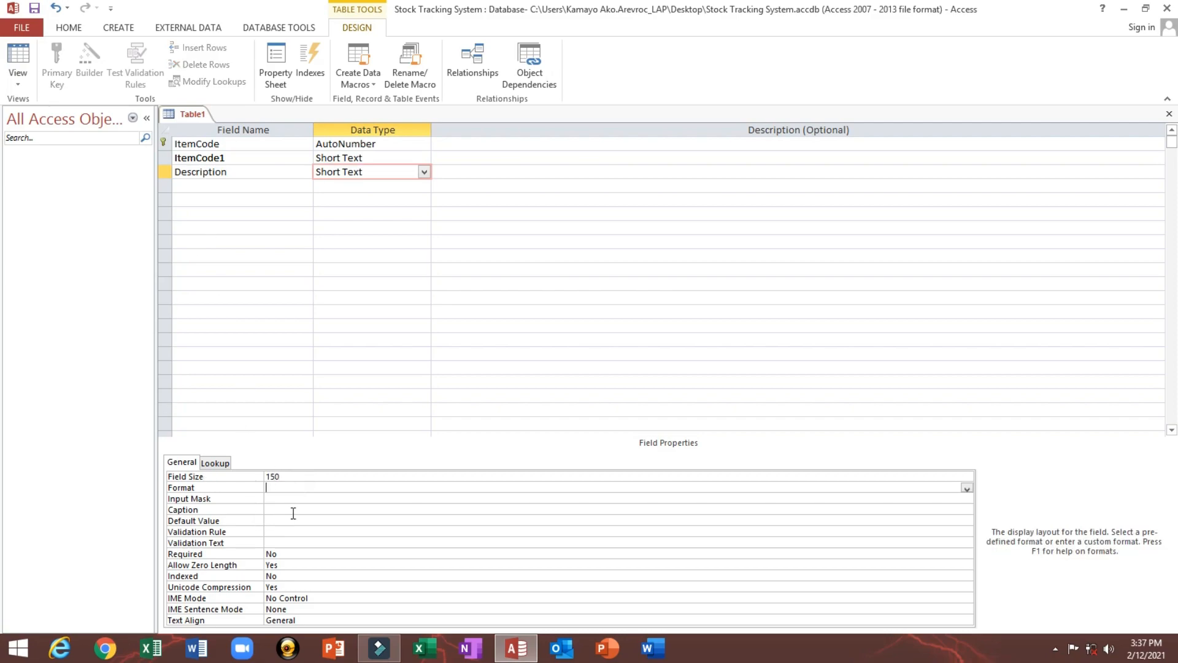
type("@")
Add a Short Text field named Unit and set its field size to 25.
left_click(202, 191)
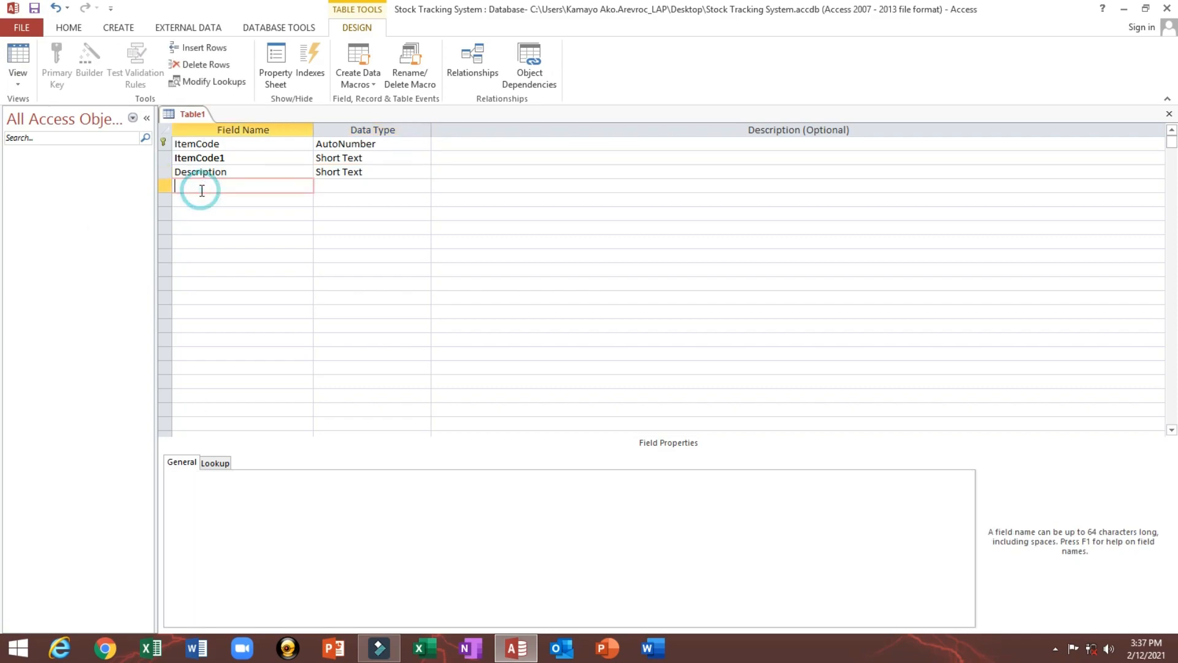
type("Unit")
key("Tab")
left_click(294, 476)
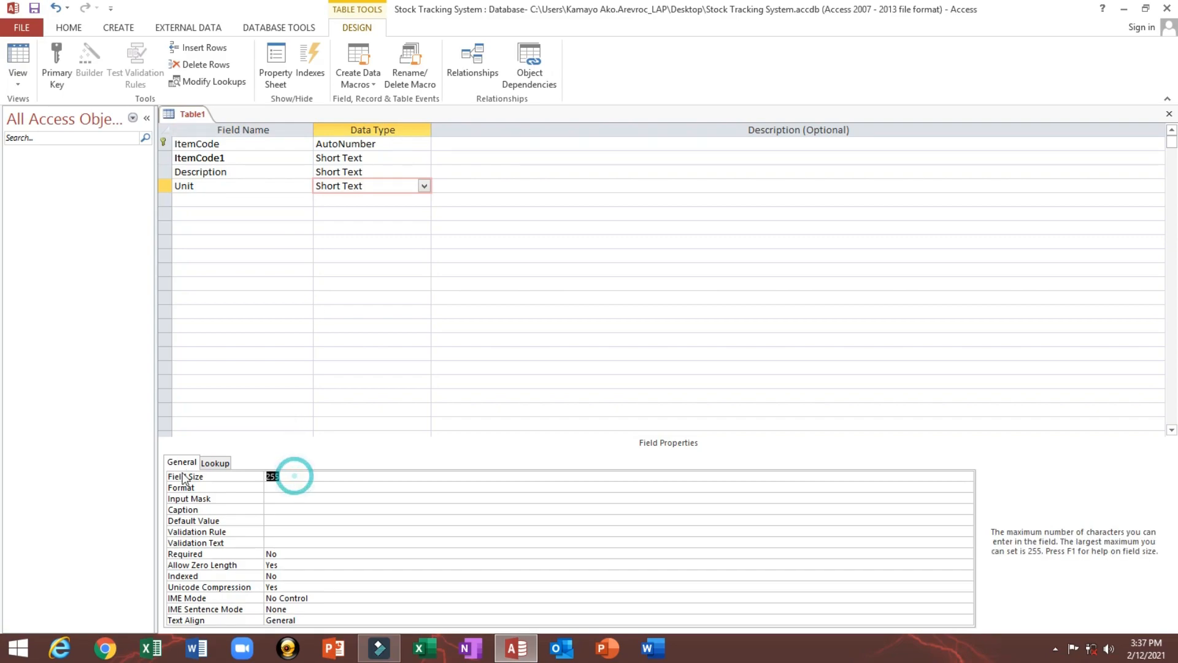
type("50")
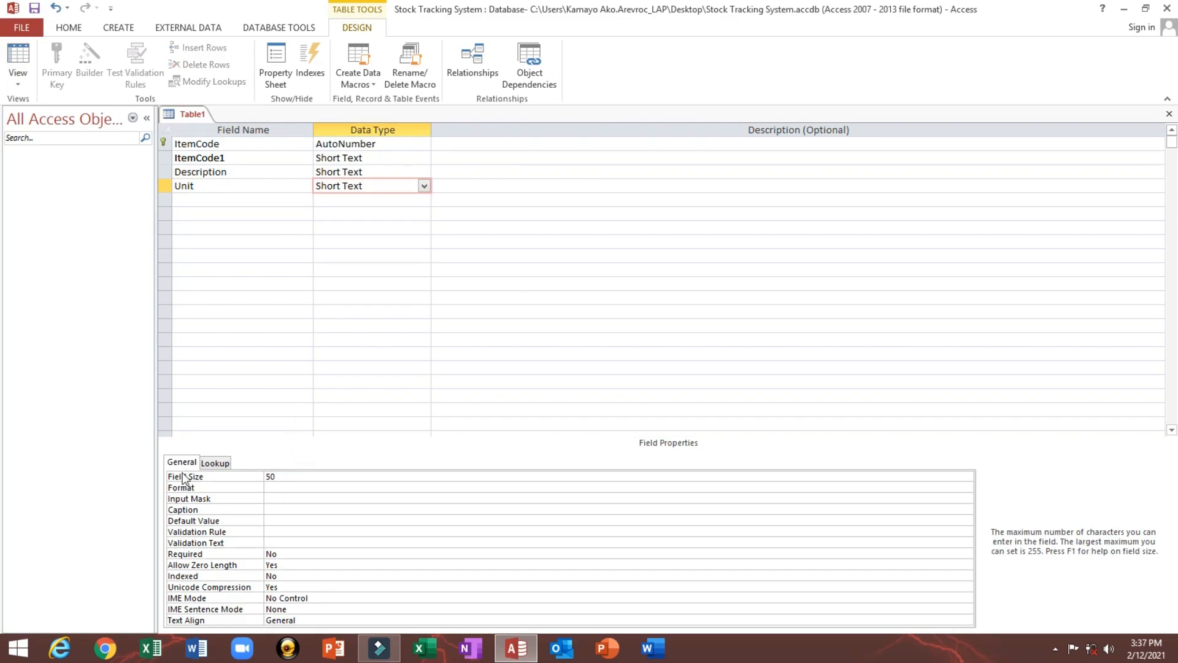
key("BackSpace")
key("BackSpace")
type("25")
key("Return")
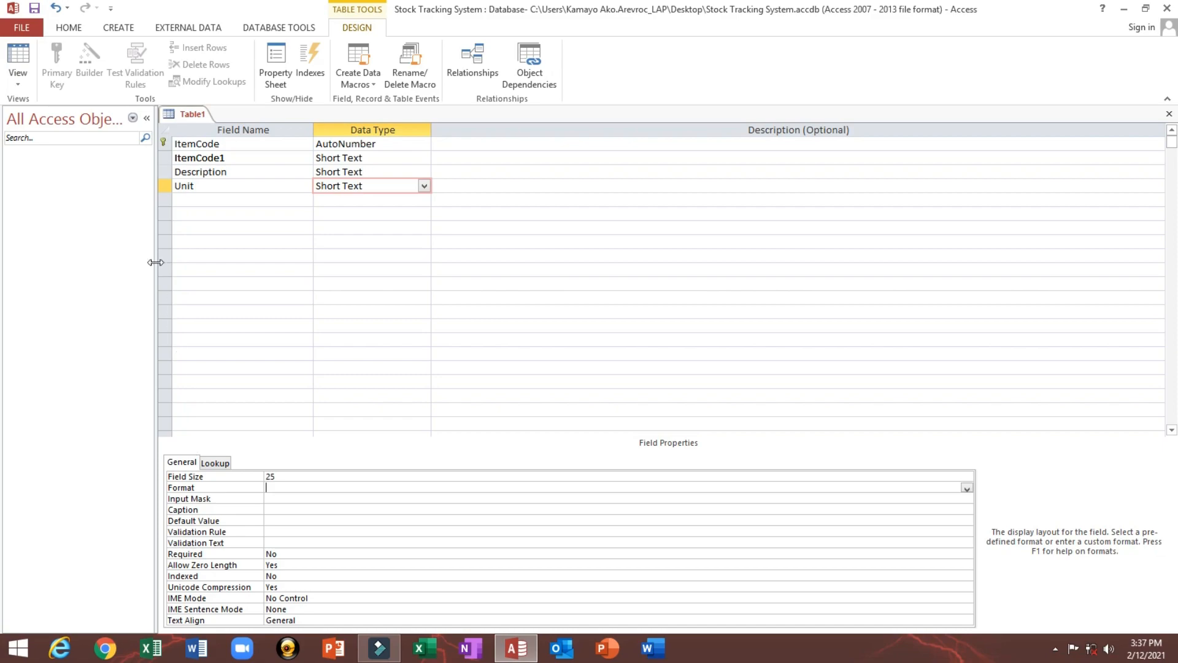
Add a Number field named Inv_Qty below the Unit field.
left_click(184, 200)
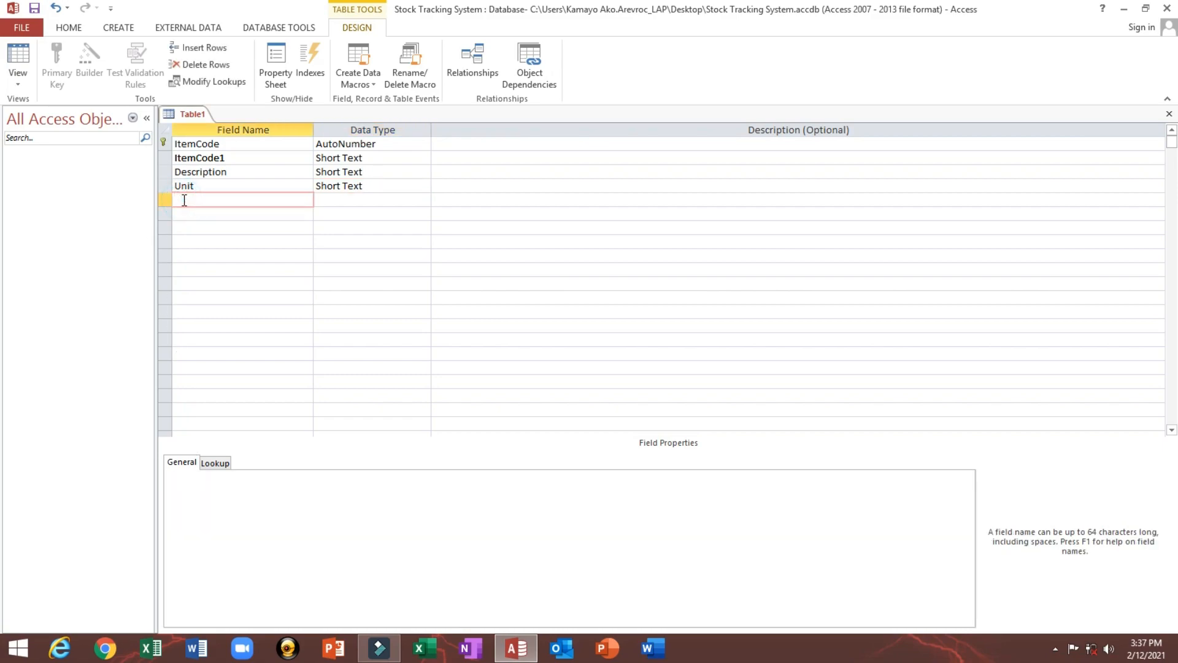
type("Inv_Qty")
key("Tab")
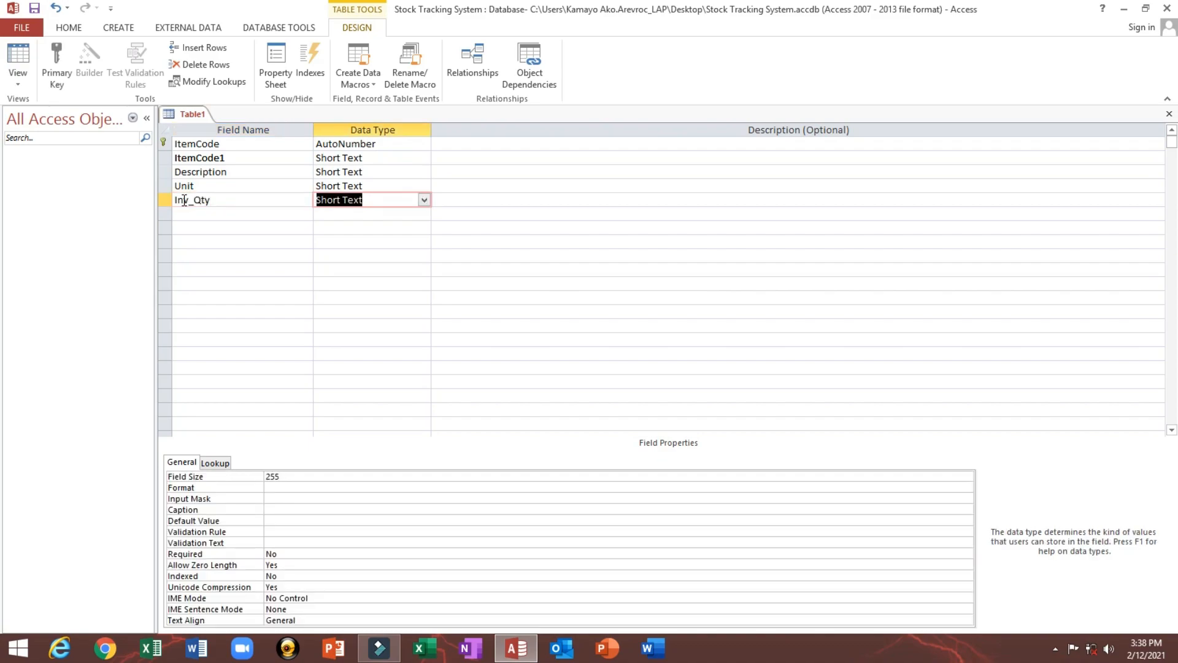
type("number")
key("Tab")
left_click(367, 198)
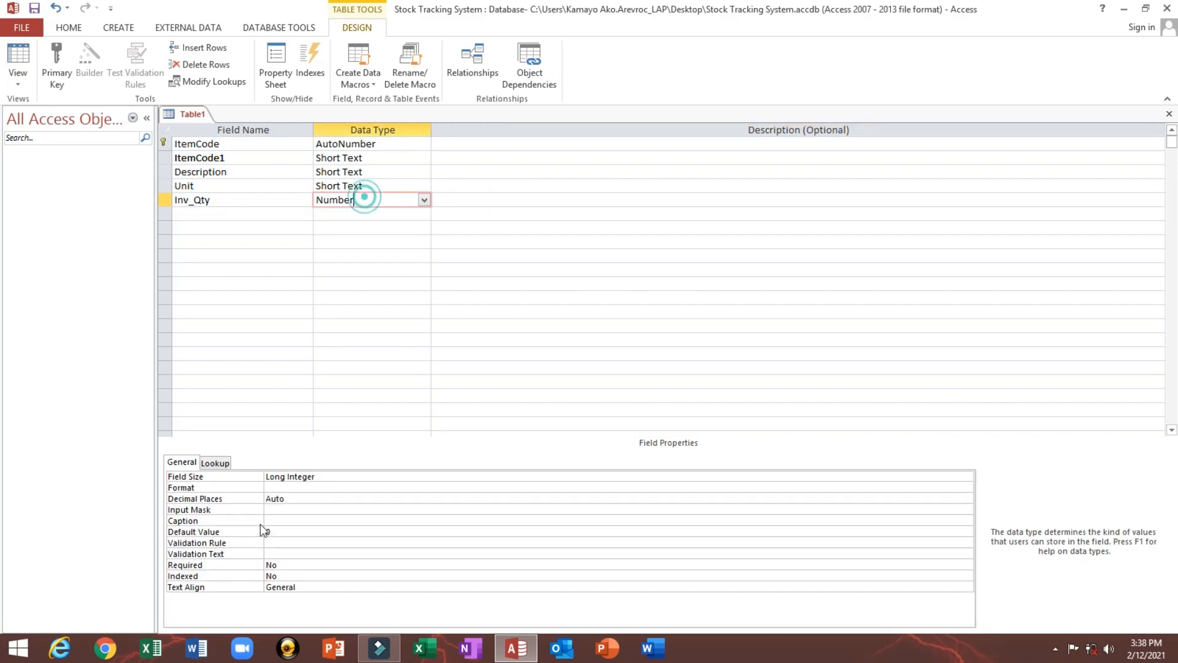
Set the field size of the Inv_Qty field to Double.
left_click(338, 486)
left_click(871, 477)
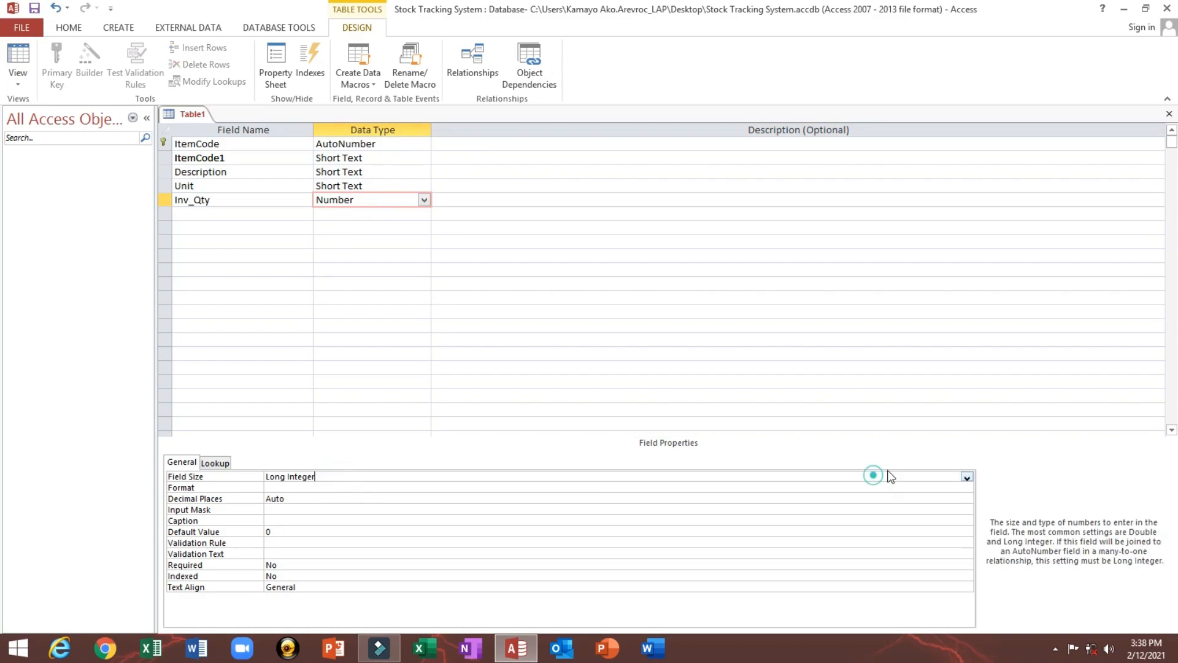
left_click(967, 478)
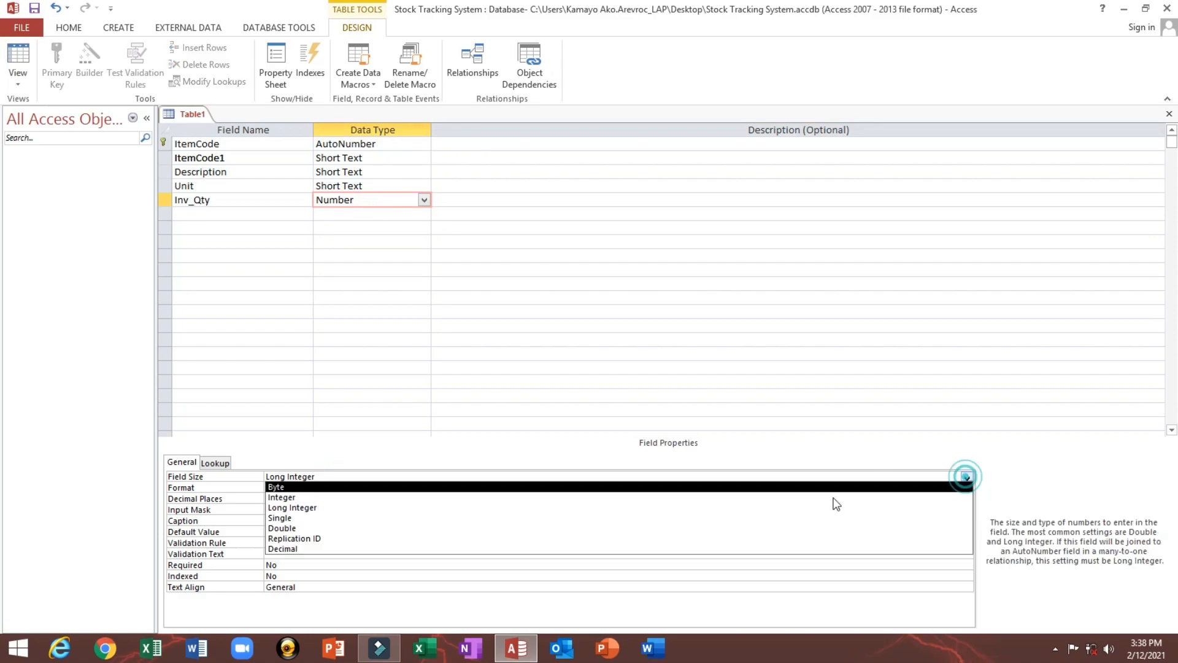
left_click(563, 529)
left_click(402, 487)
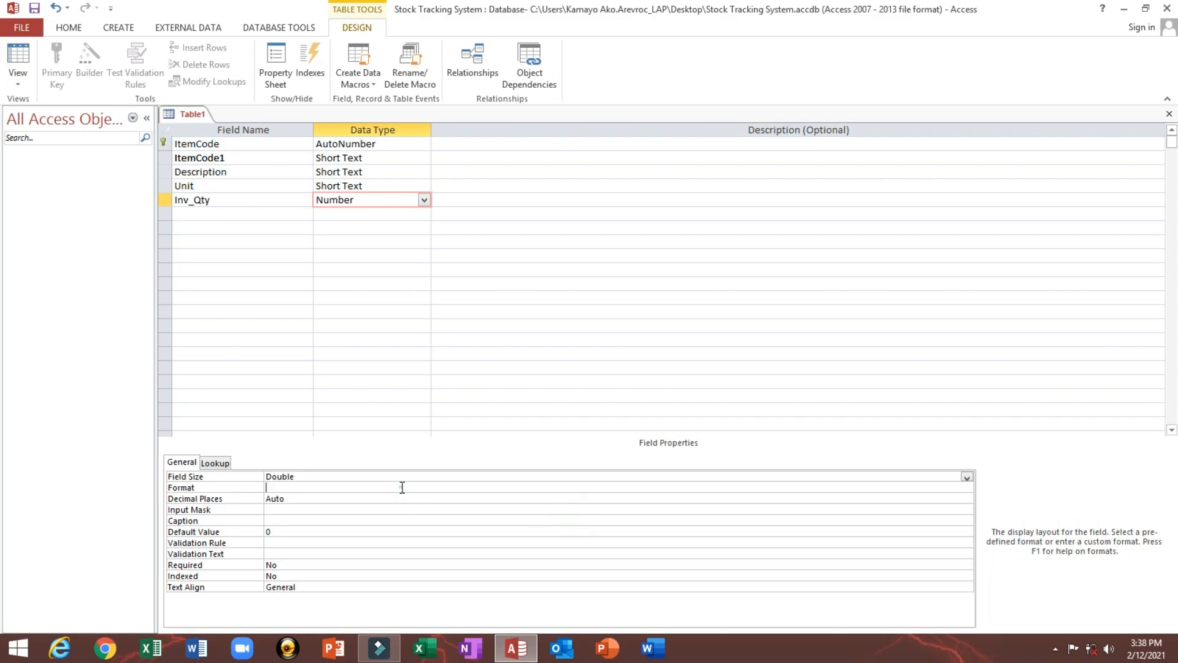
Add a Long Text field named Remarks below the Inv_Qty field.
left_click(203, 220)
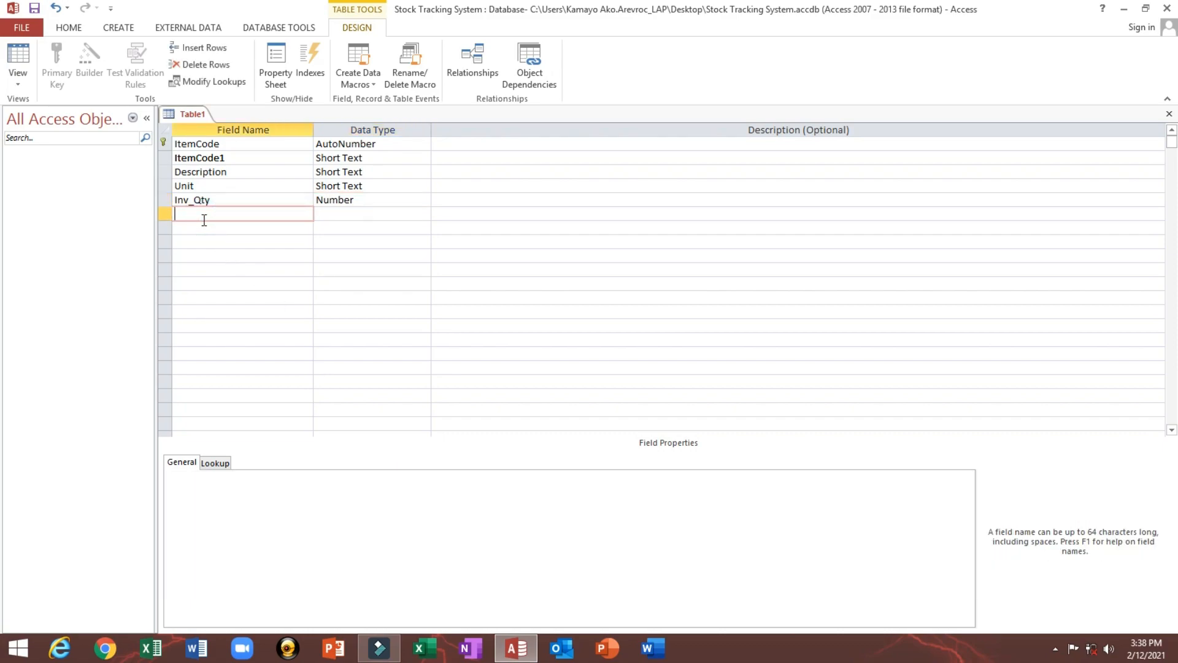
type("Remarks")
key("Tab")
type("l")
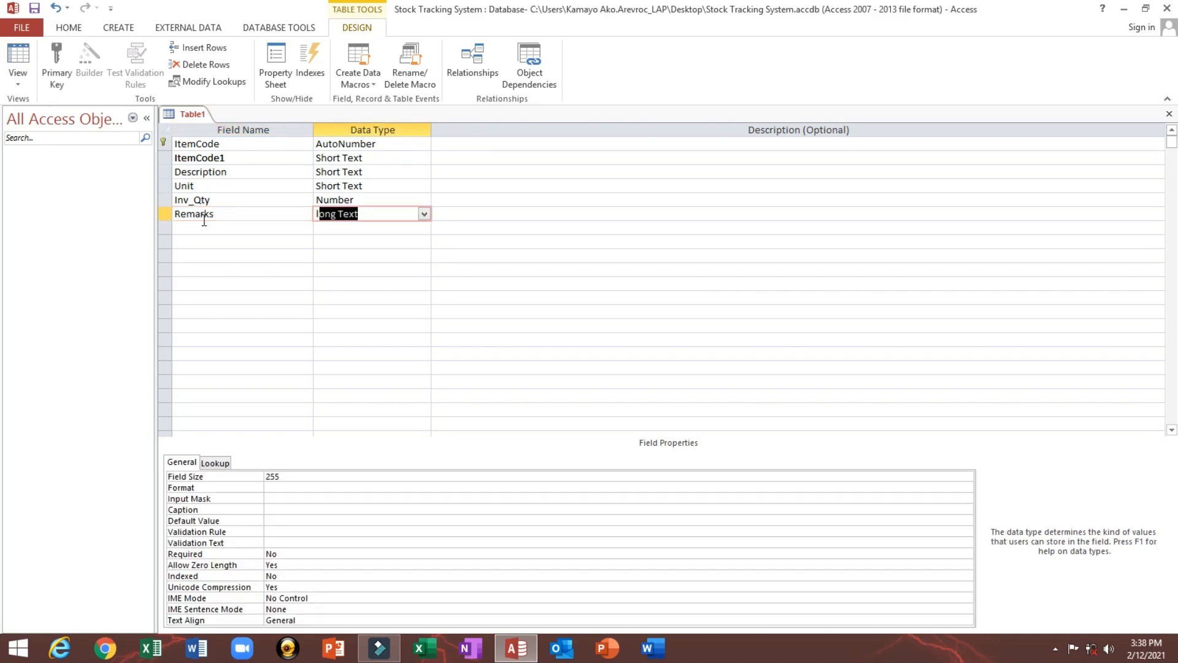
Save the table under the name Inventory.
key("ctrl+s")
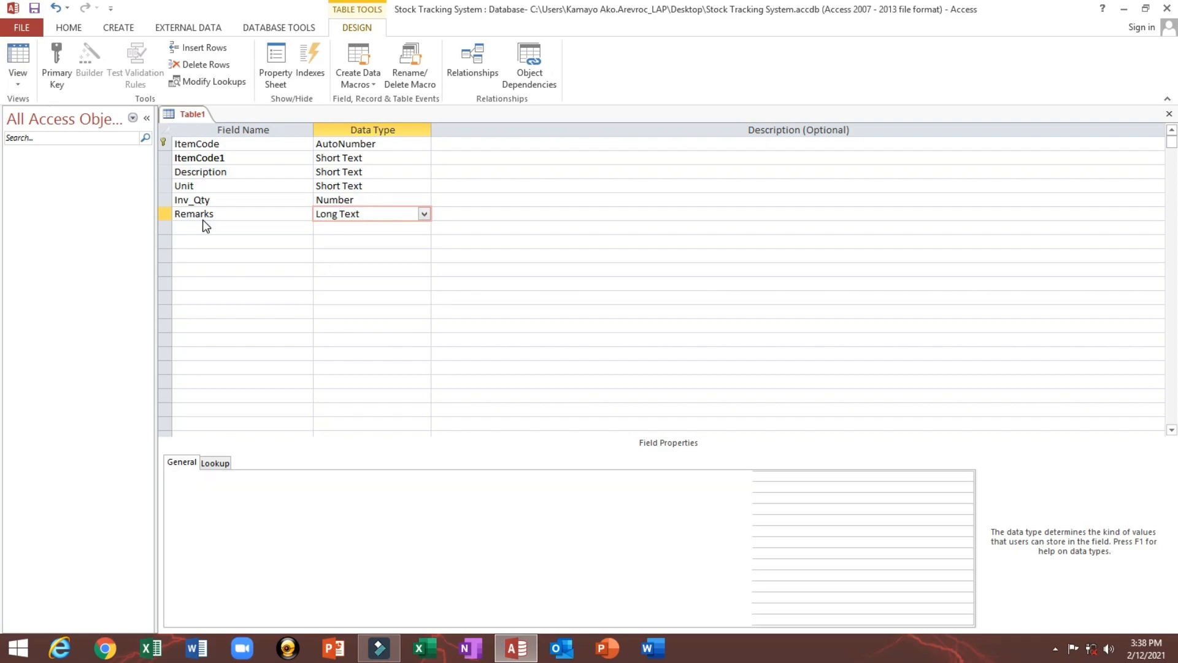
type("Invento")
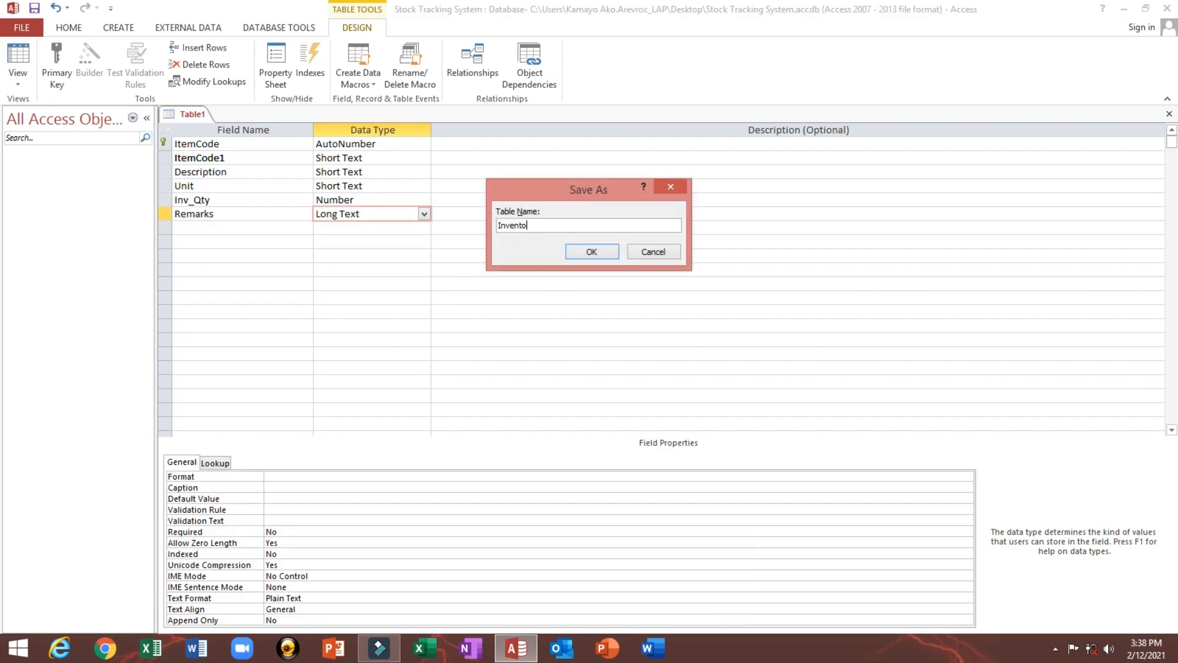
type("erry")
double_click(566, 225)
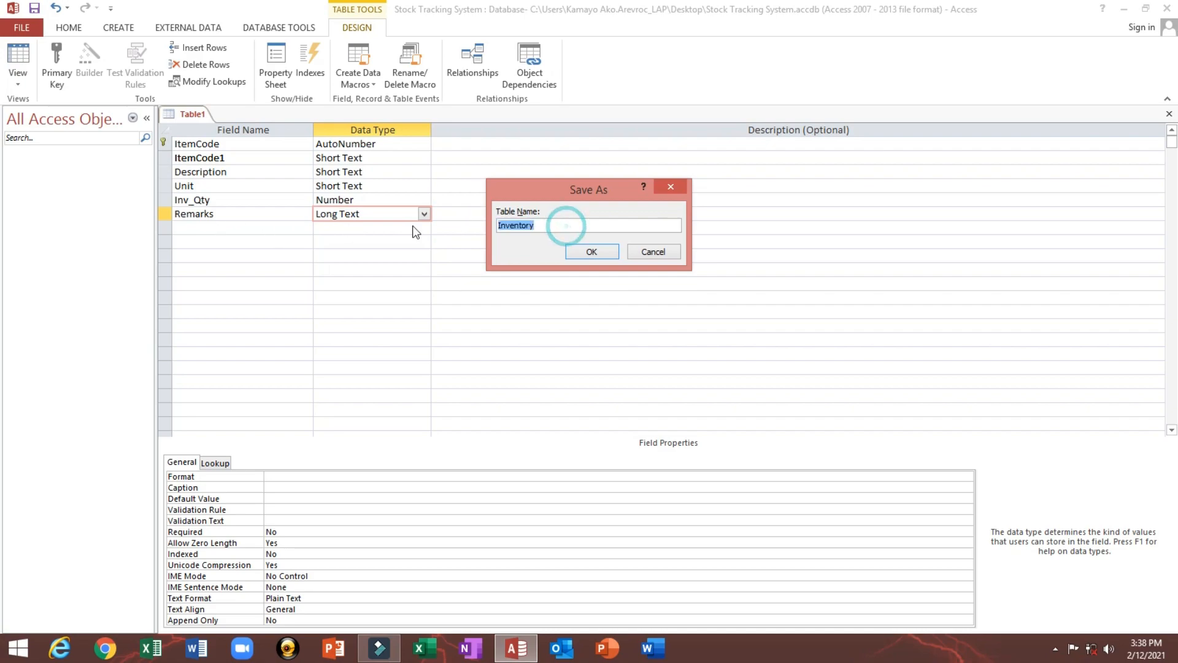
left_click(599, 252)
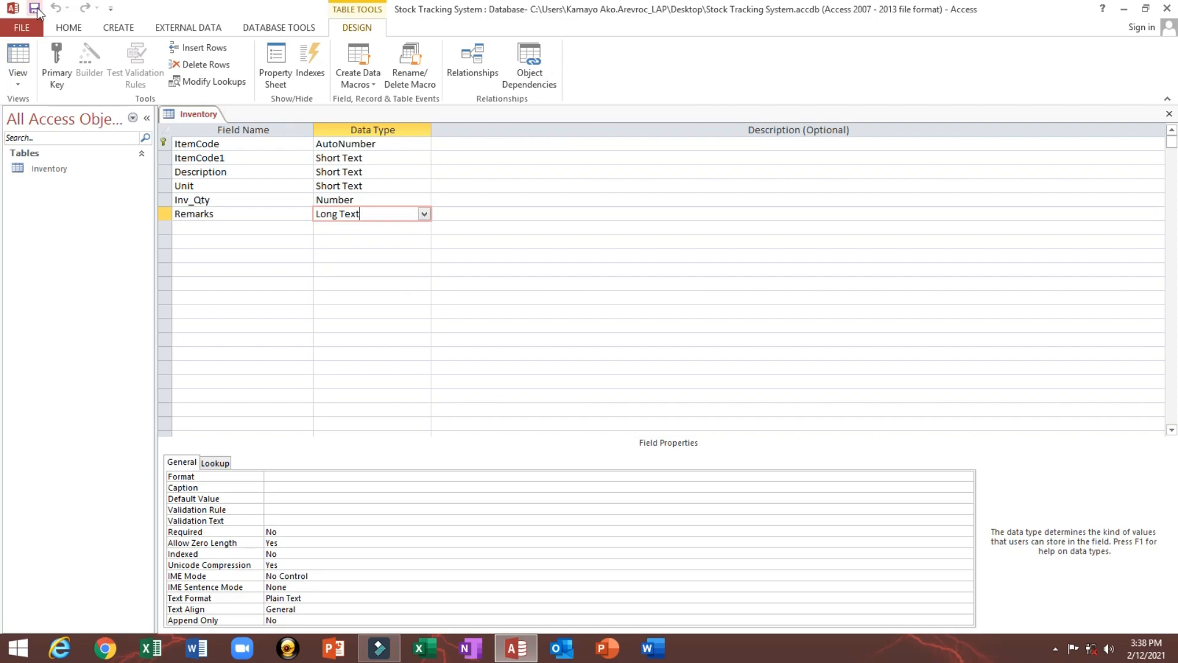
Review the Inventory table's columns in its datasheet and its fields in Design View, closing it again after each check.
double_click(49, 168)
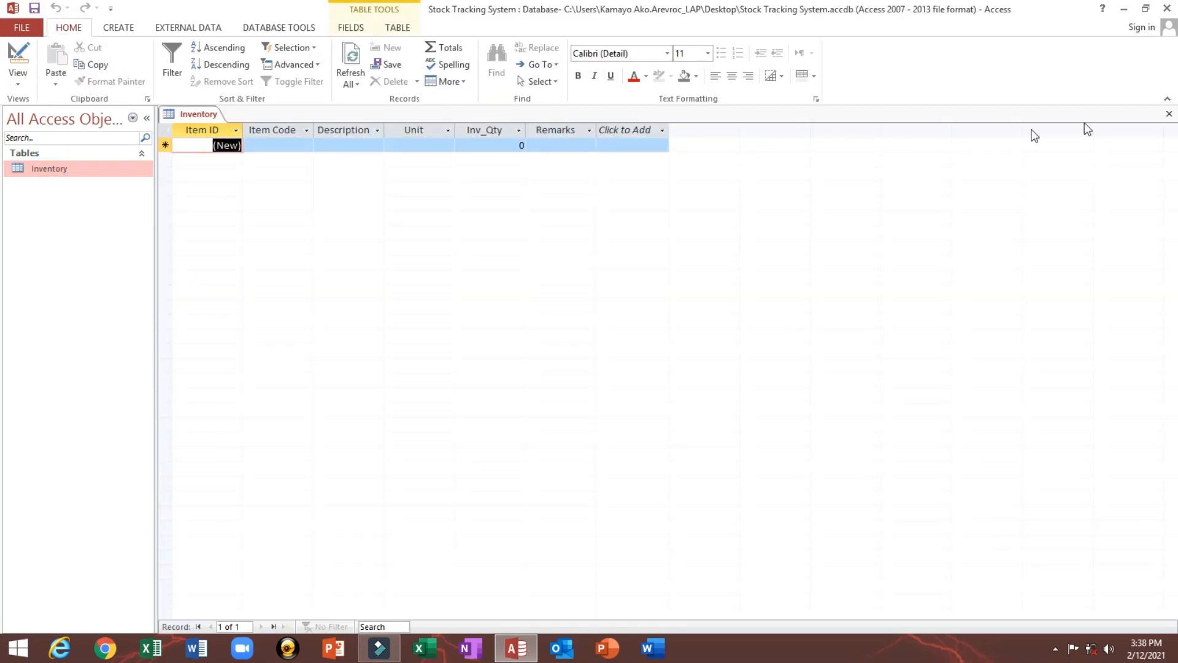
left_click(1169, 113)
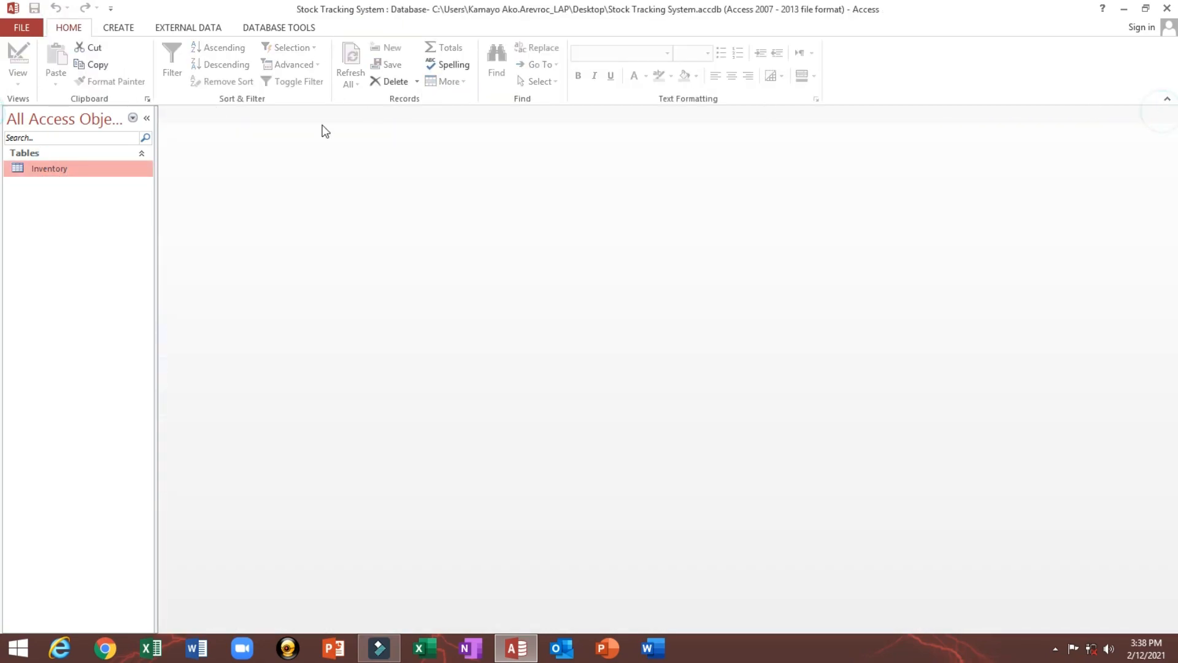
right_click(100, 167)
left_click(132, 192)
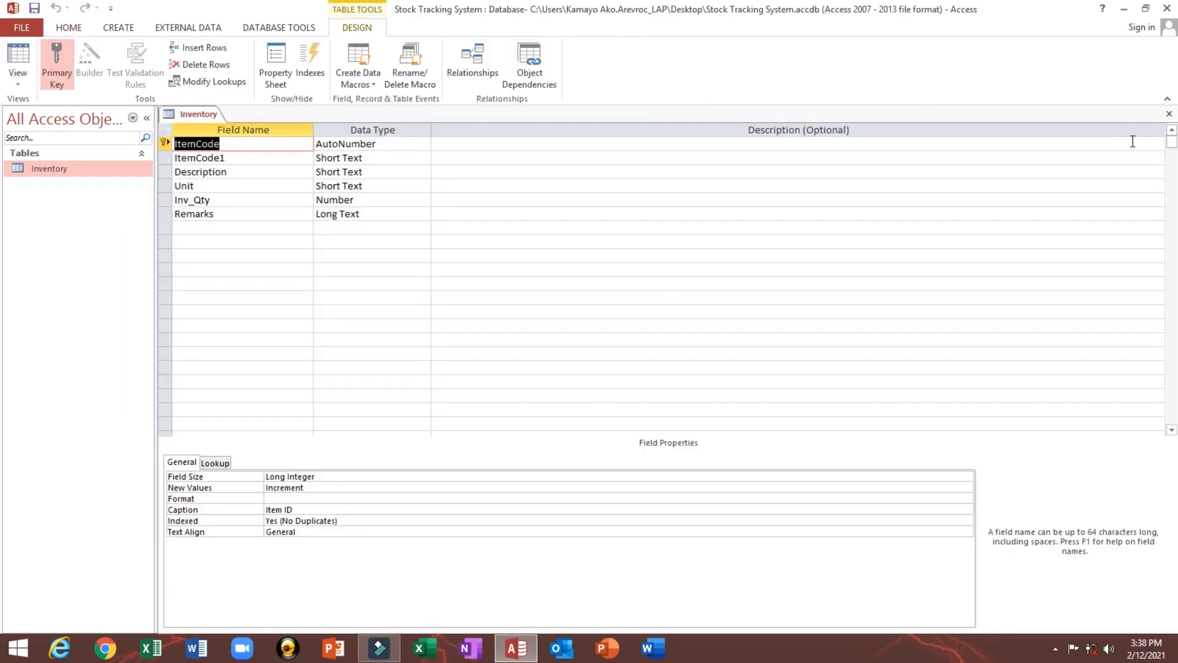
left_click(1169, 113)
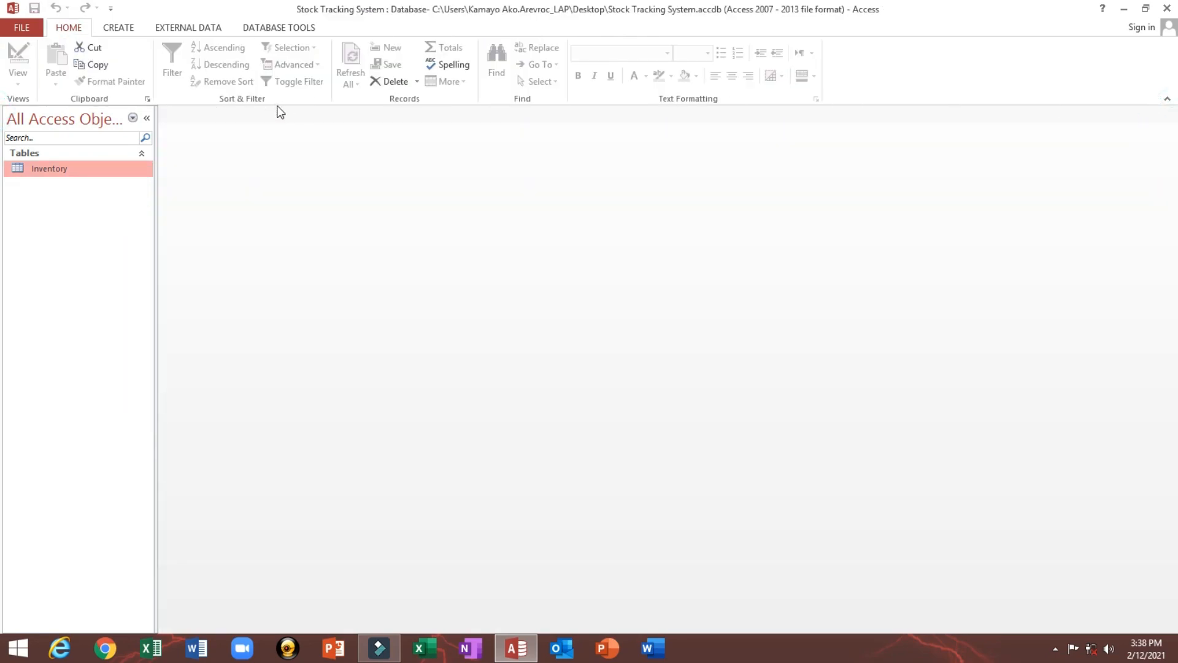
double_click(40, 170)
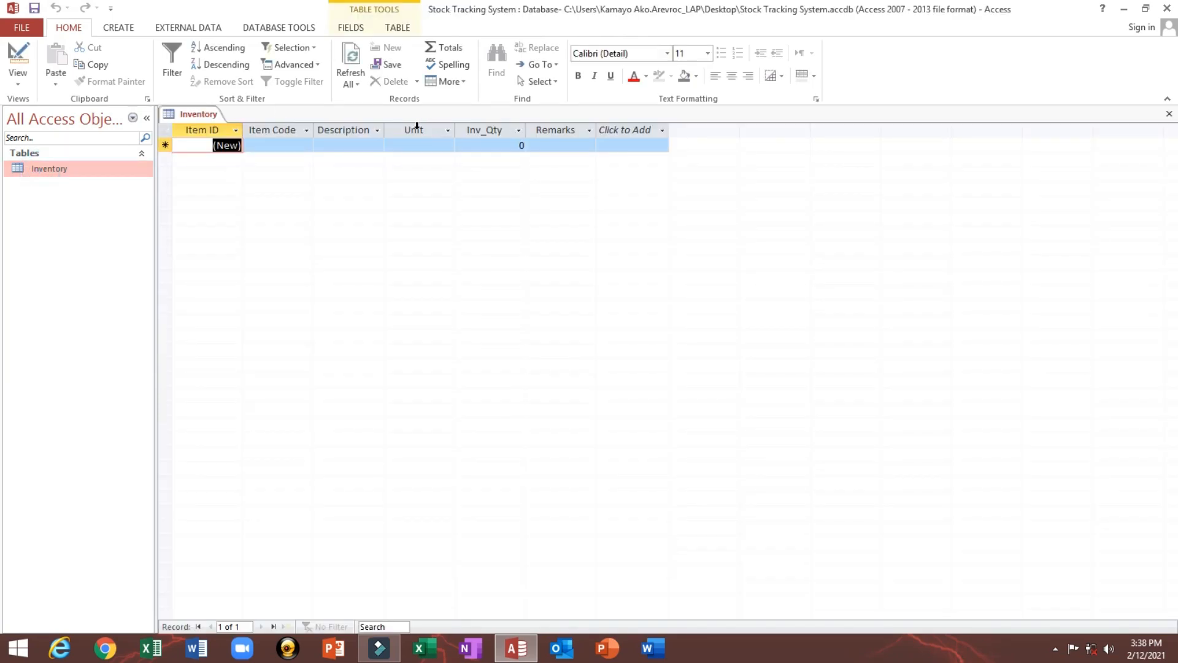
left_click(1169, 114)
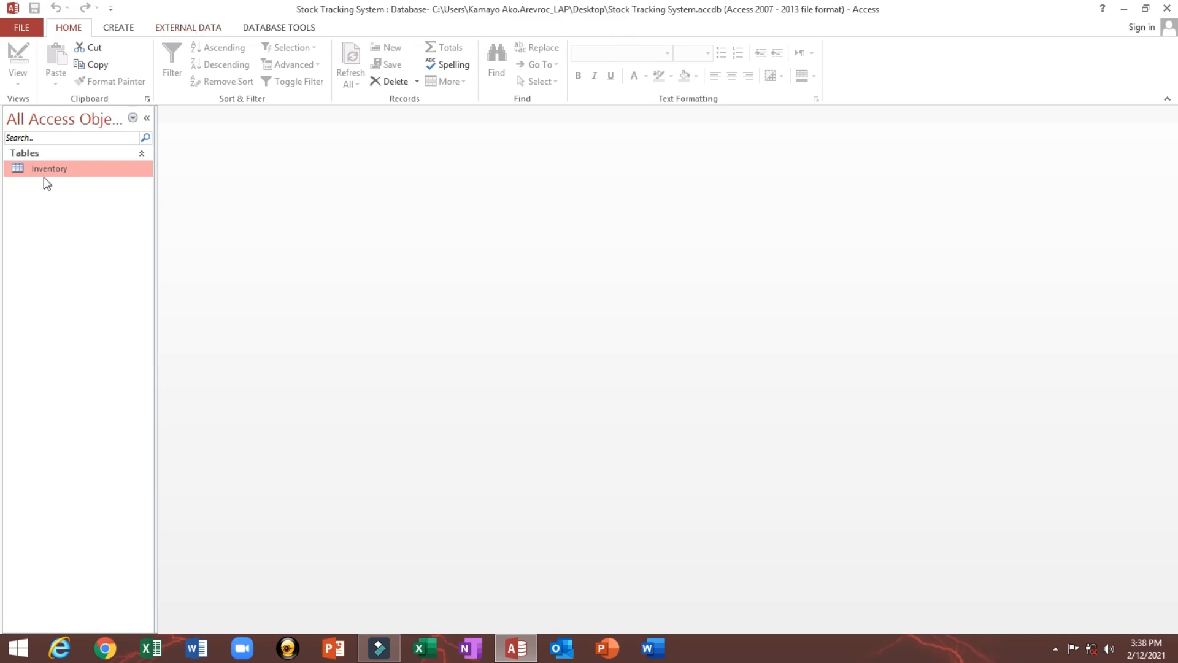
Create a form from the Inventory table and switch it to Design View.
left_click(118, 30)
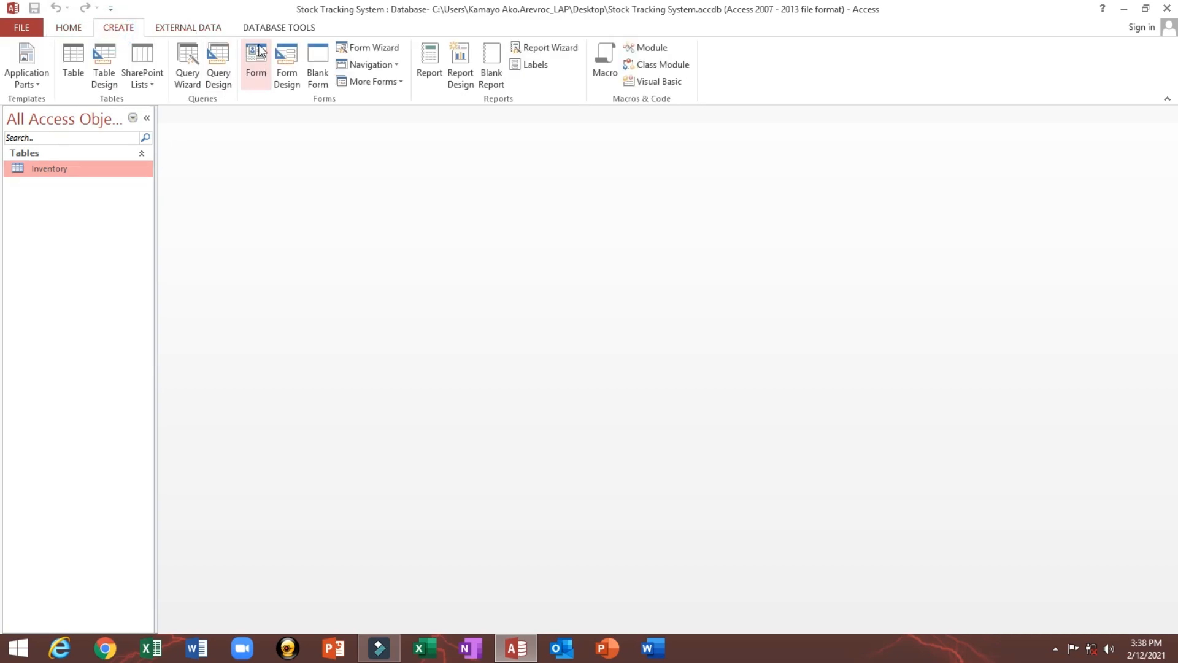
left_click(38, 172)
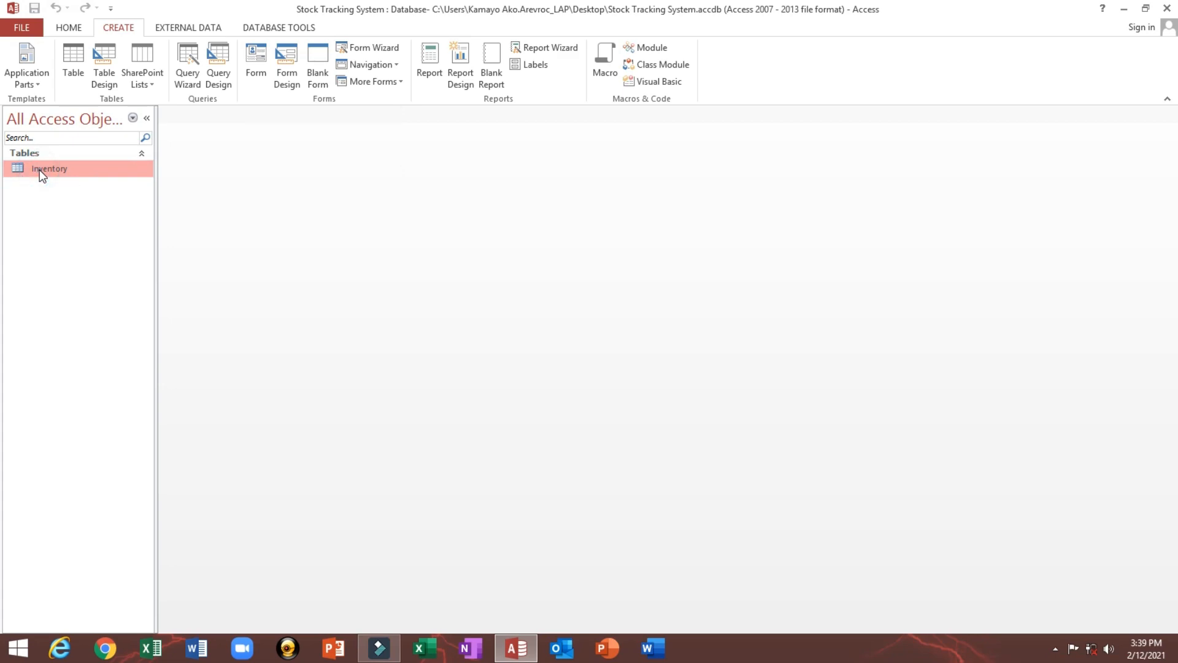
left_click(257, 64)
right_click(292, 413)
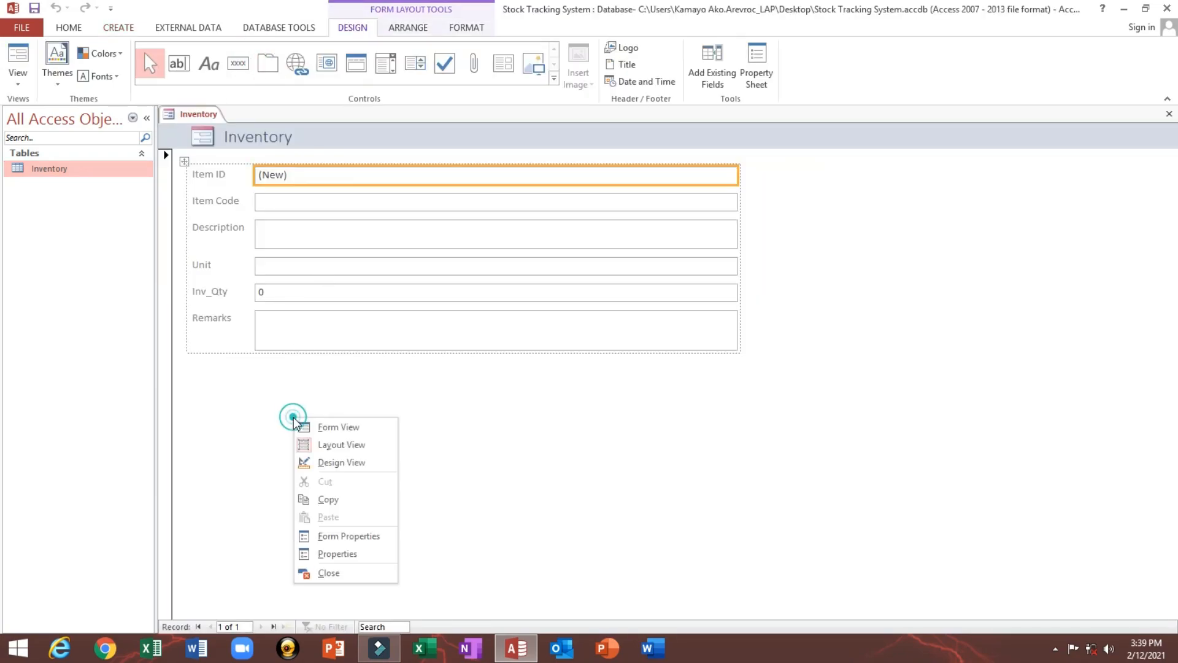
left_click(330, 461)
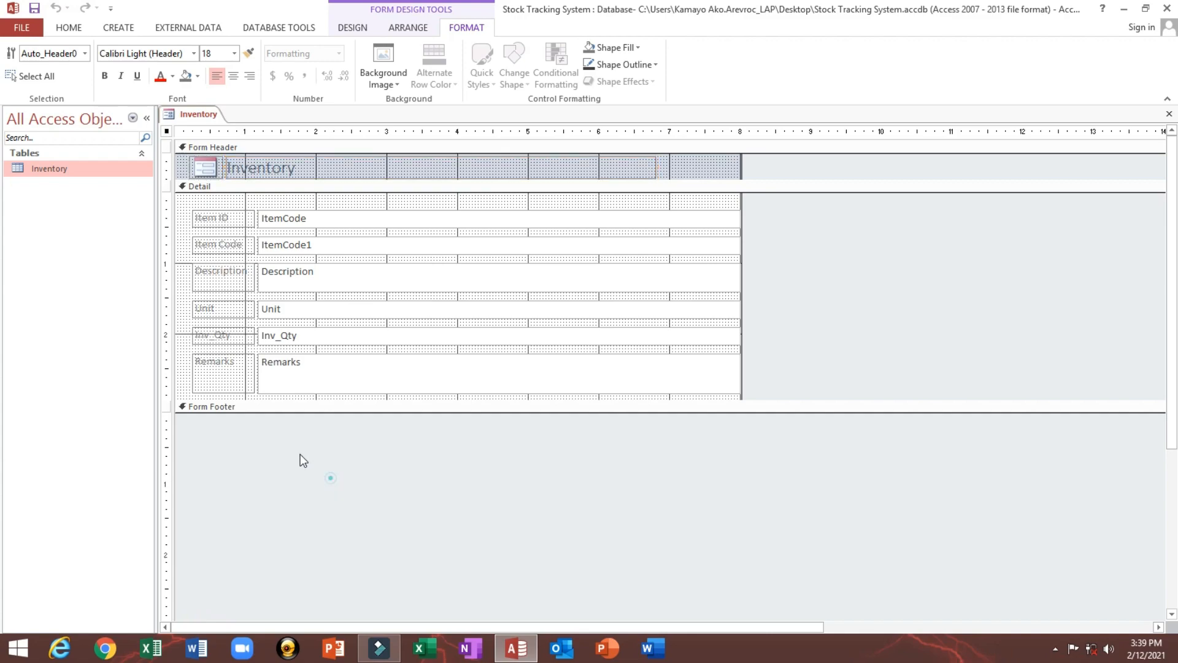
Delete the logo and Inventory title from the form header and shrink the header to a thin strip.
left_click(331, 477)
left_click(198, 169)
left_click(180, 158)
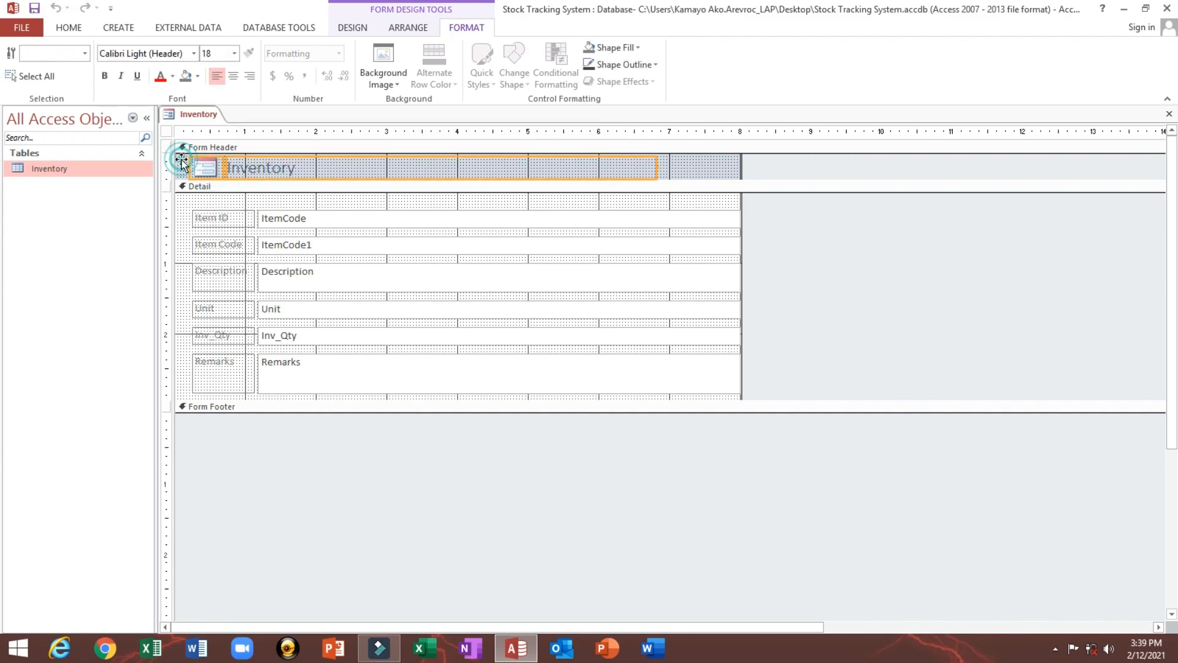
key("Delete")
left_click_drag(231, 179, 230, 162)
Narrow the form's field boxes to end at about 3.8 in on the ruler and reduce the form width to 4 in.
left_click_drag(437, 543, 443, 201)
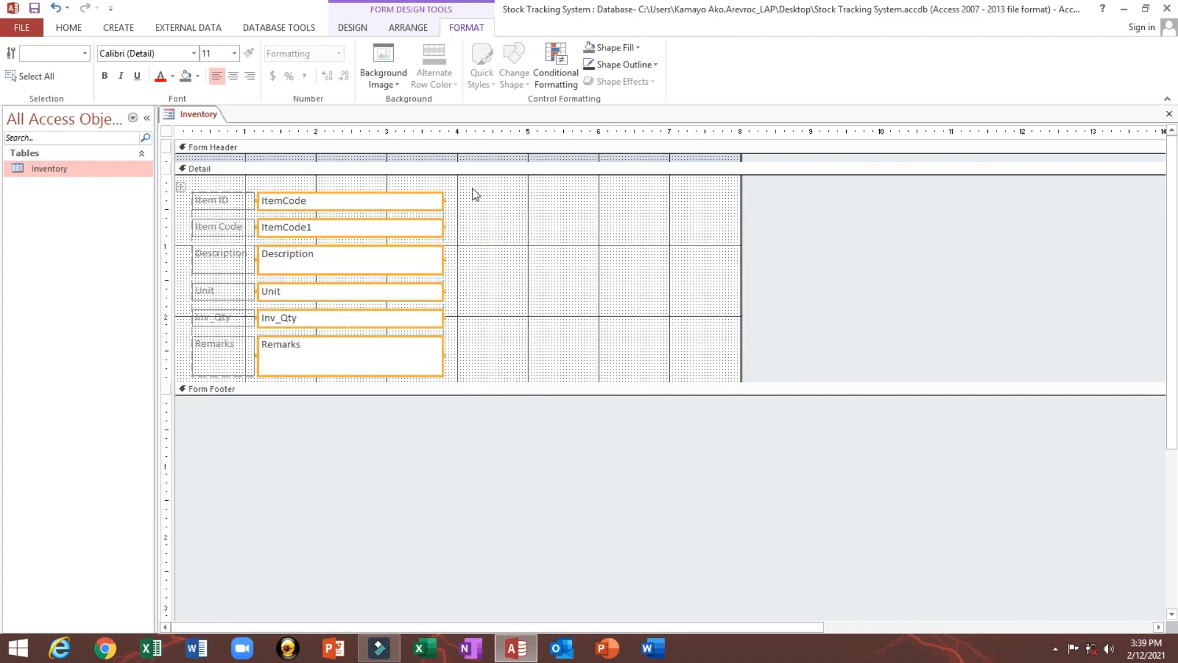
left_click(739, 241)
left_click_drag(739, 241, 586, 244)
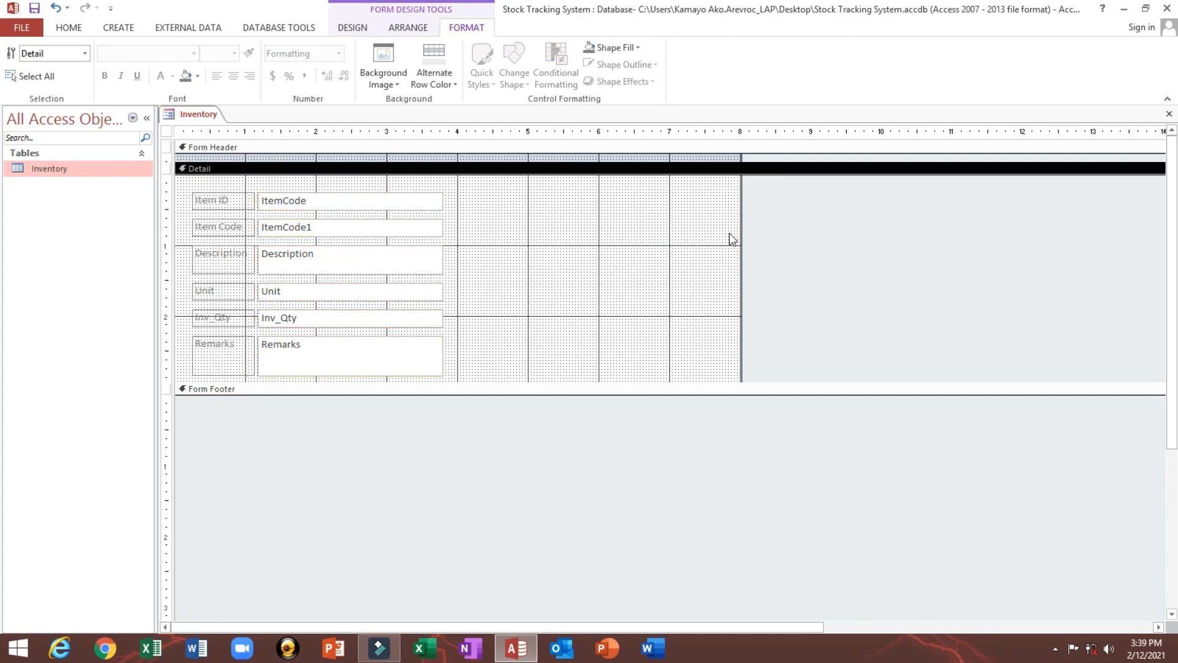
left_click_drag(742, 236, 458, 234)
Make the form footer about 0.45 in and the header about 0.3 in tall, and move the field layout slightly up.
left_click_drag(301, 396, 293, 427)
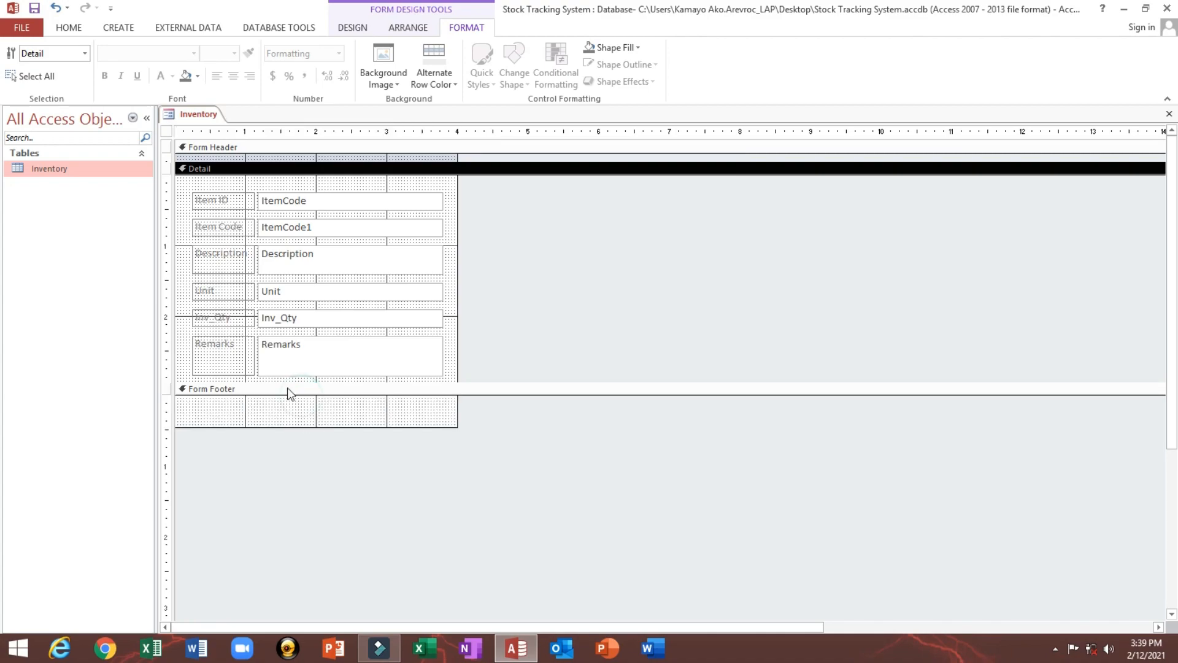
left_click(202, 201)
left_click(184, 181)
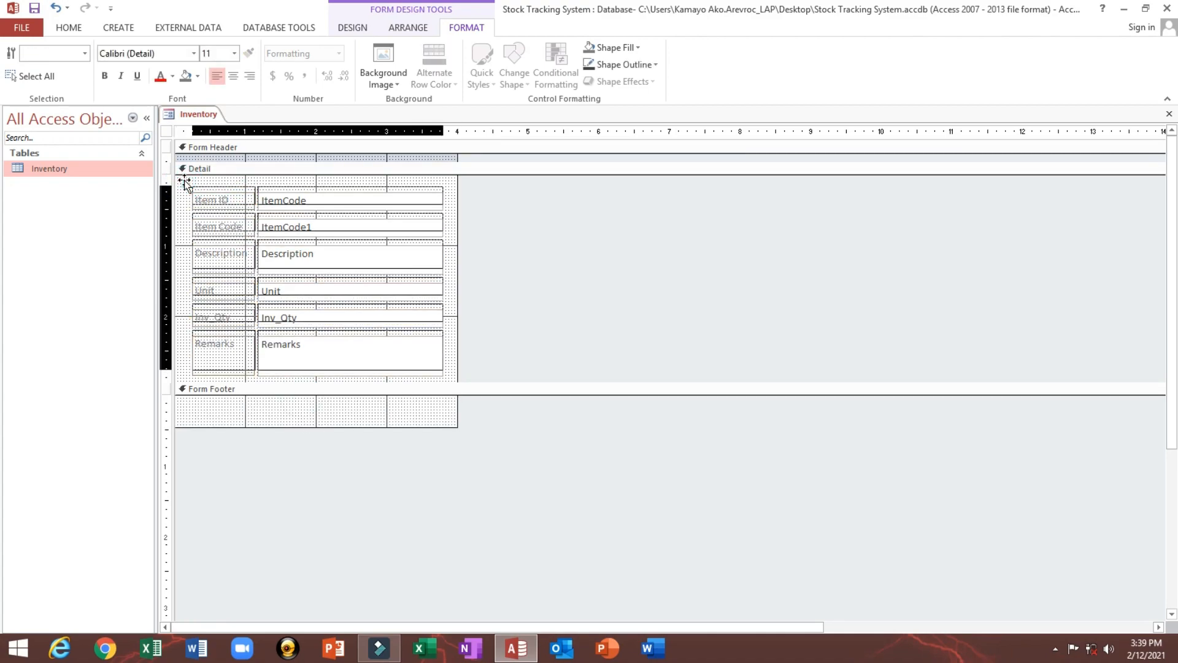
left_click_drag(184, 181, 245, 174)
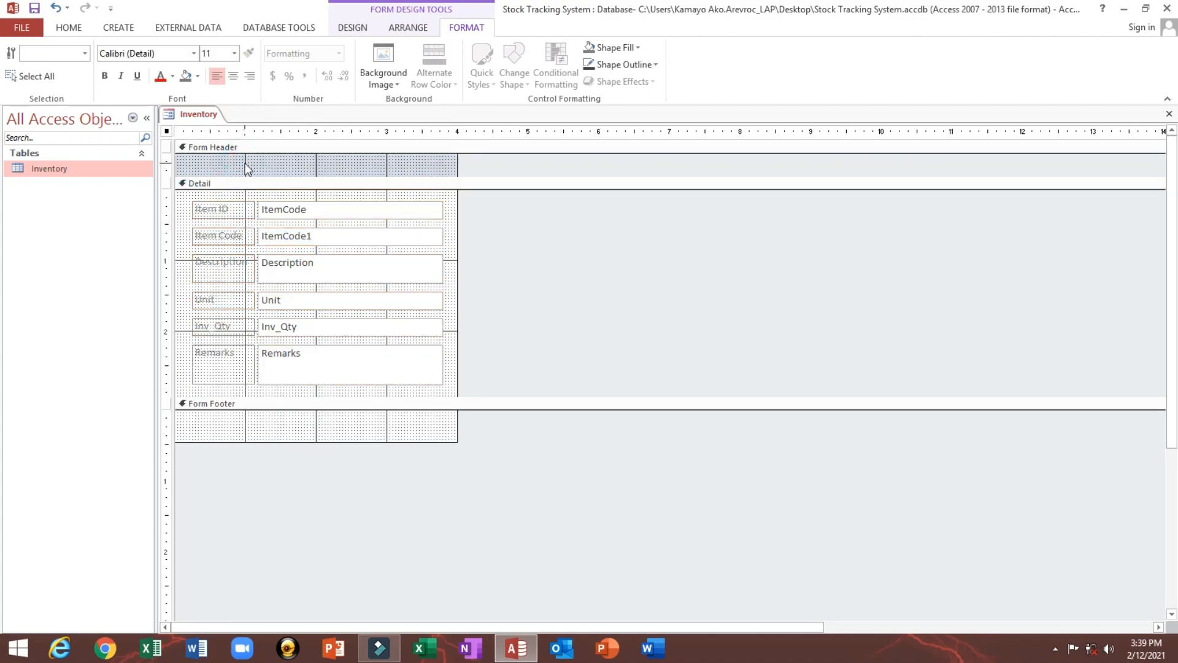
Fill the form header's background with dark blue.
right_click(246, 164)
left_click(271, 228)
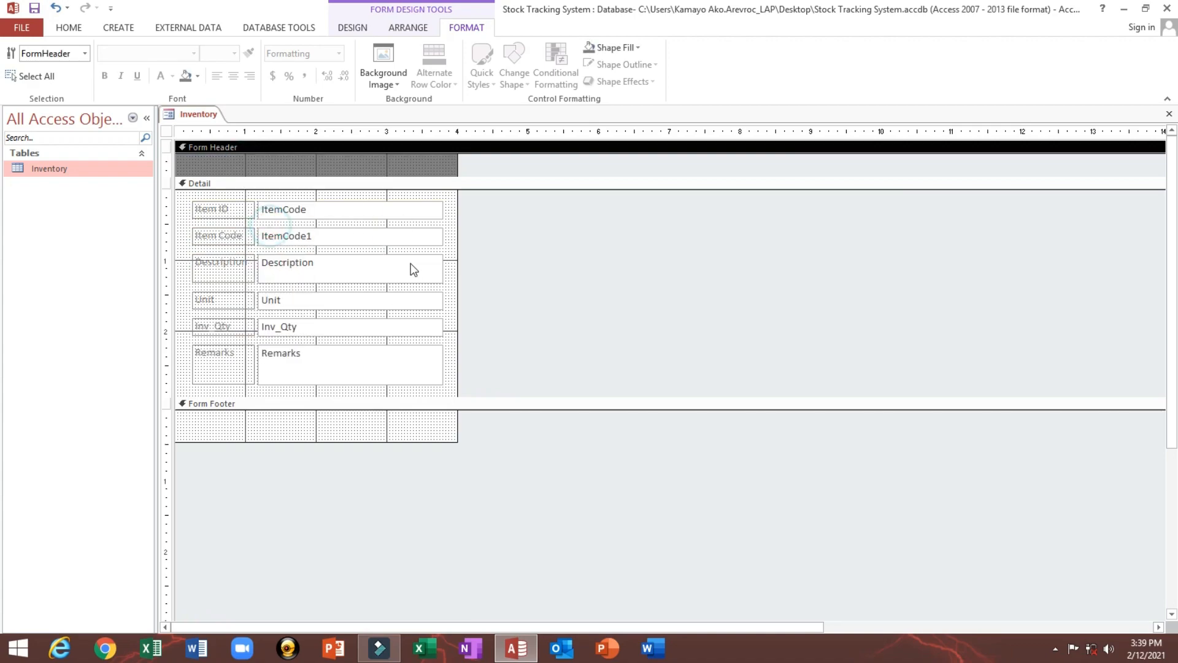
right_click(321, 163)
mouse_move(458, 232)
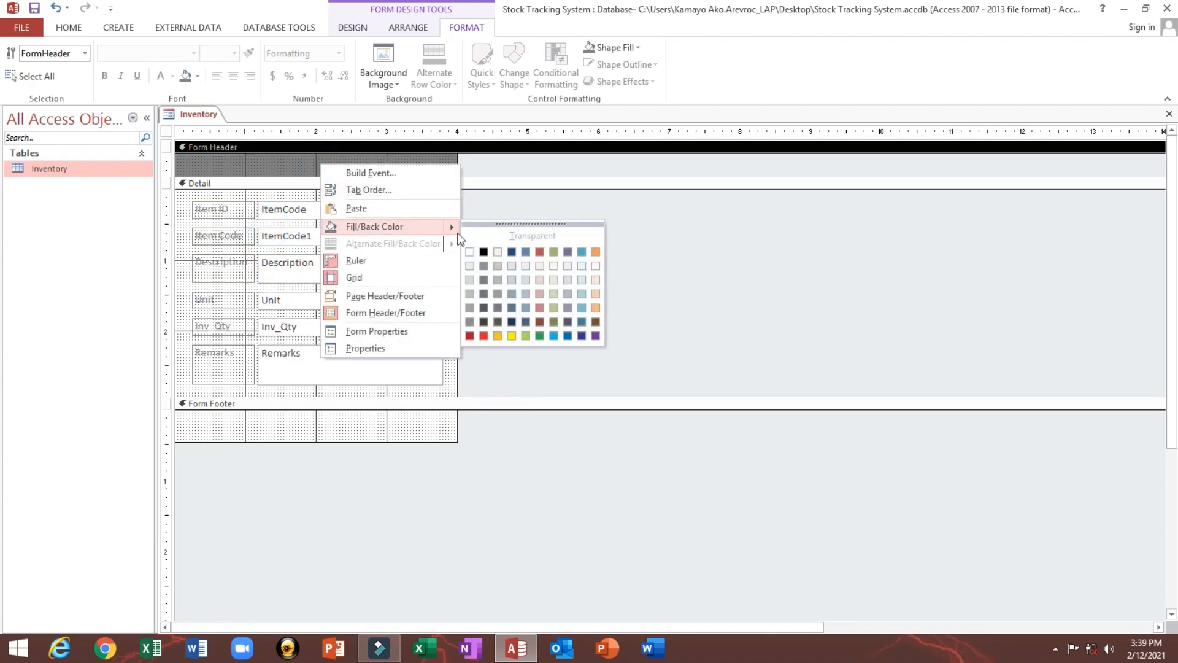
left_click(581, 336)
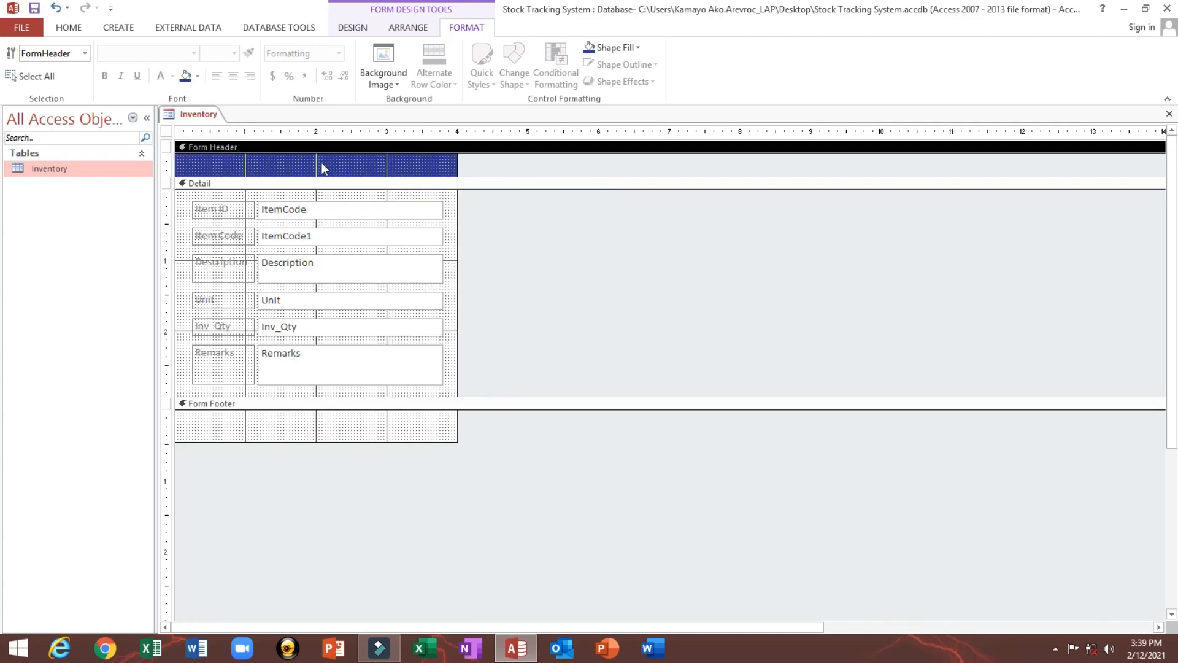
Set the form header's background to white and reduce the header's height slightly.
right_click(322, 162)
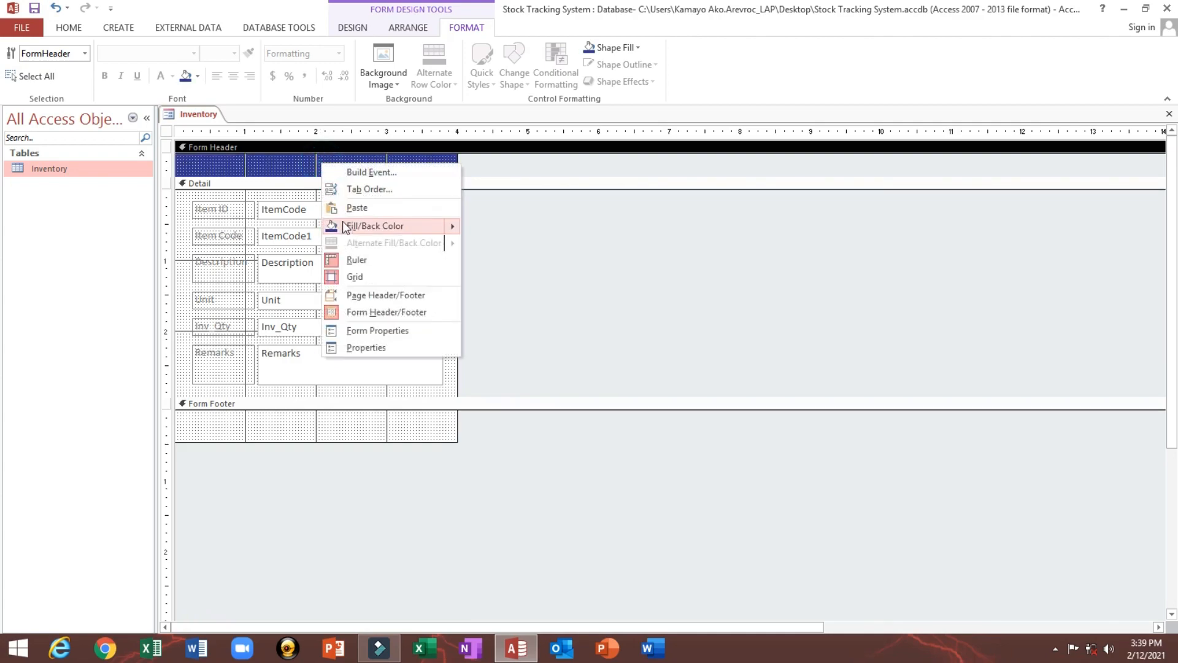
mouse_move(343, 225)
left_click(470, 252)
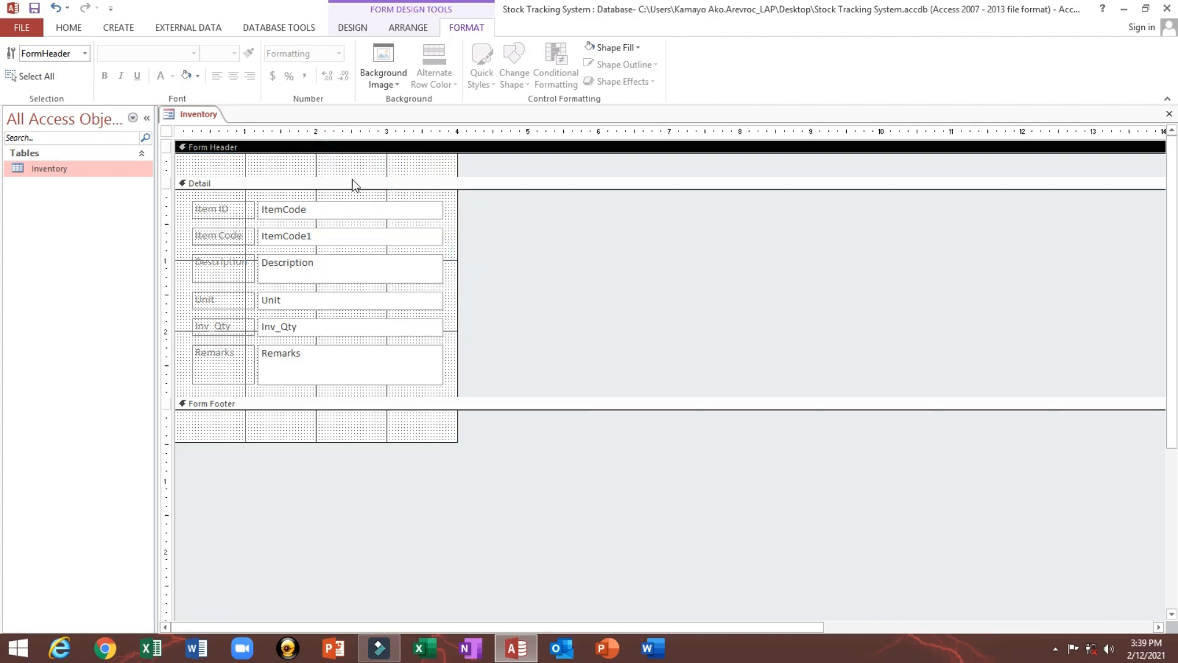
left_click_drag(352, 178, 352, 167)
Set the Item ID label and its ItemCode box to not visible and reduce both heights to 0.
left_click(212, 204)
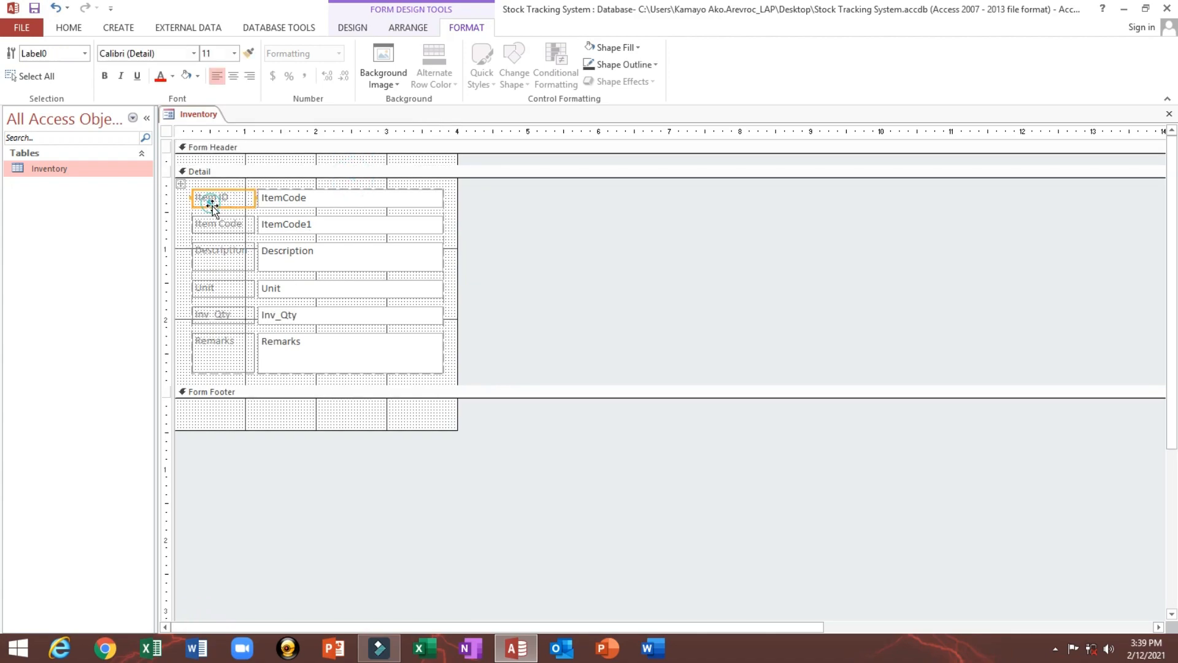
double_click(167, 132)
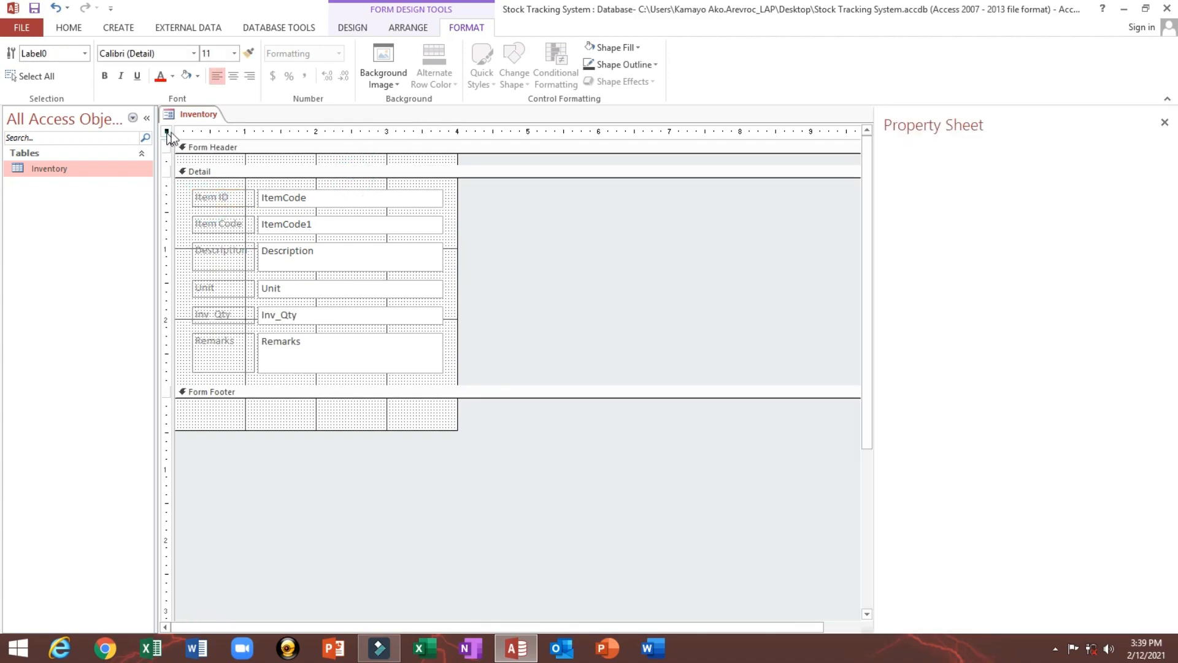
left_click(216, 197)
left_click(283, 206, "shift")
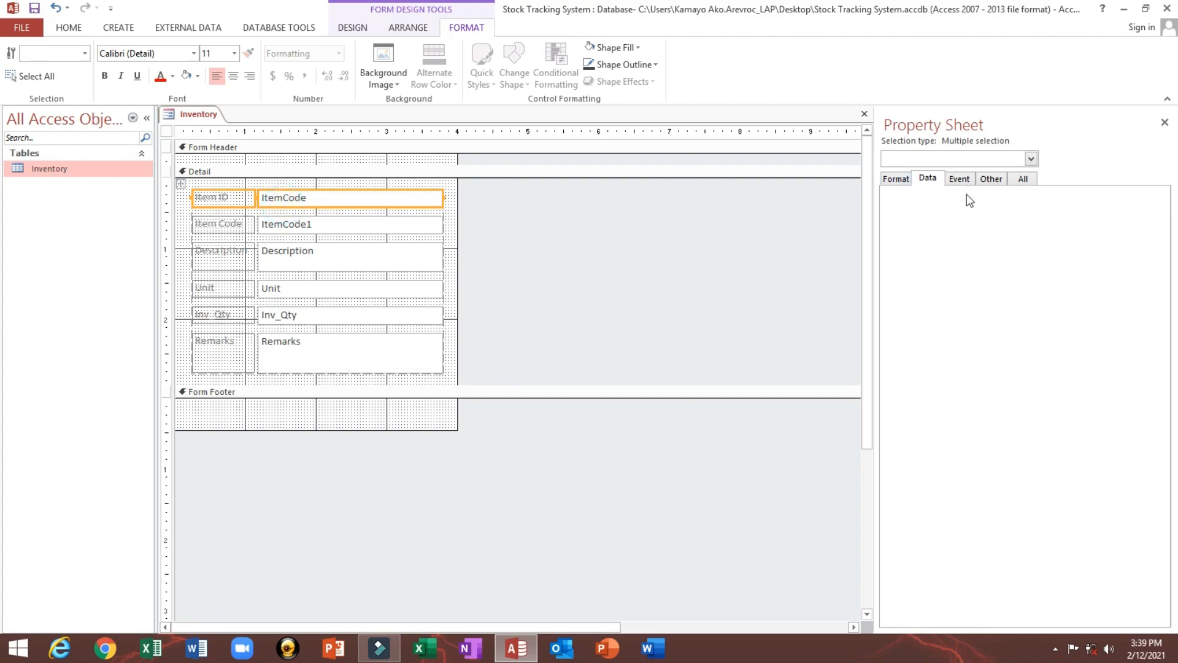
left_click(896, 178)
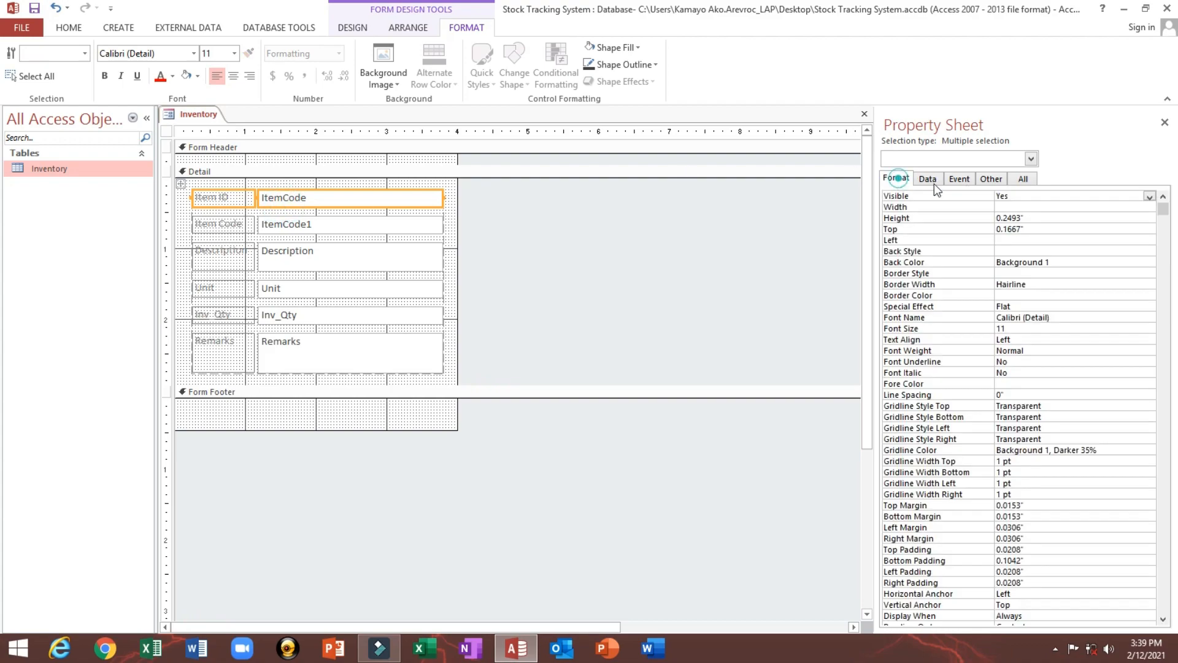
double_click(1019, 195)
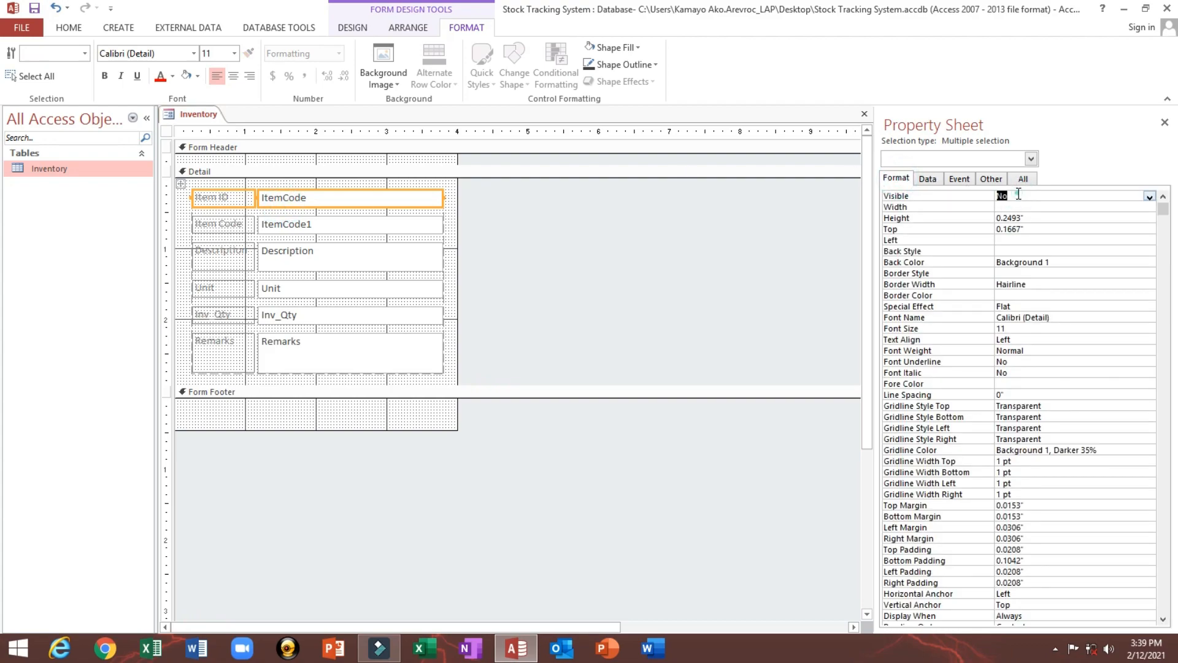
left_click(907, 219)
type("0")
key("Return")
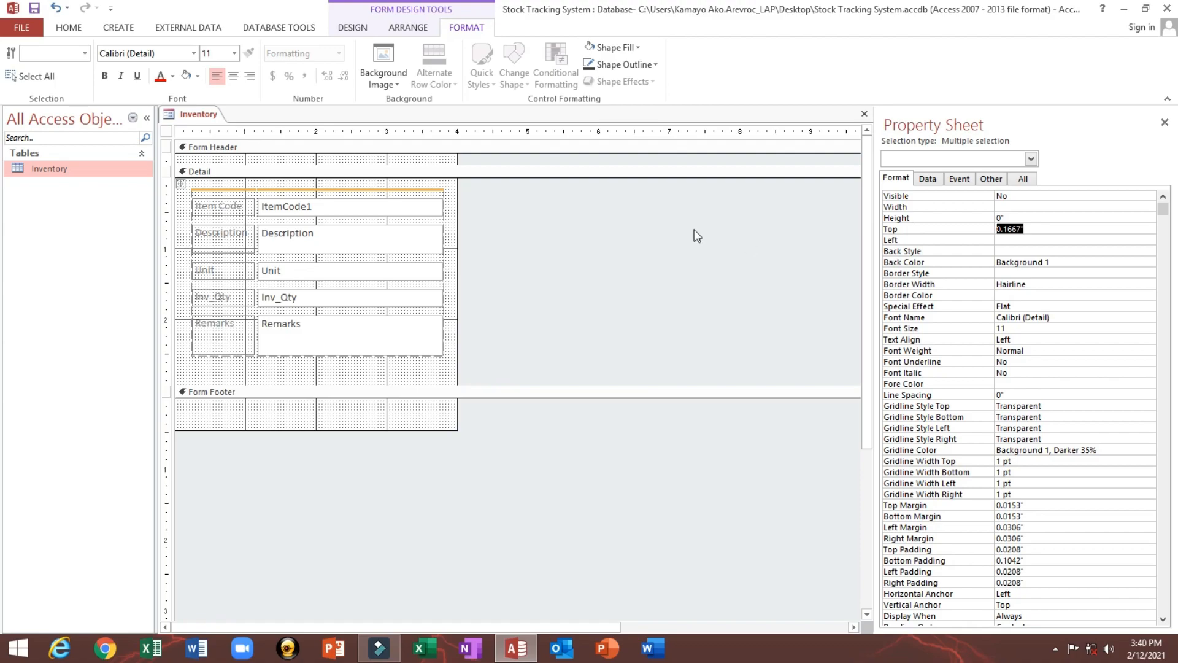
Preview the Inventory form in Form View to check the field layout, and return to Design View.
left_click(548, 224)
left_click(220, 209)
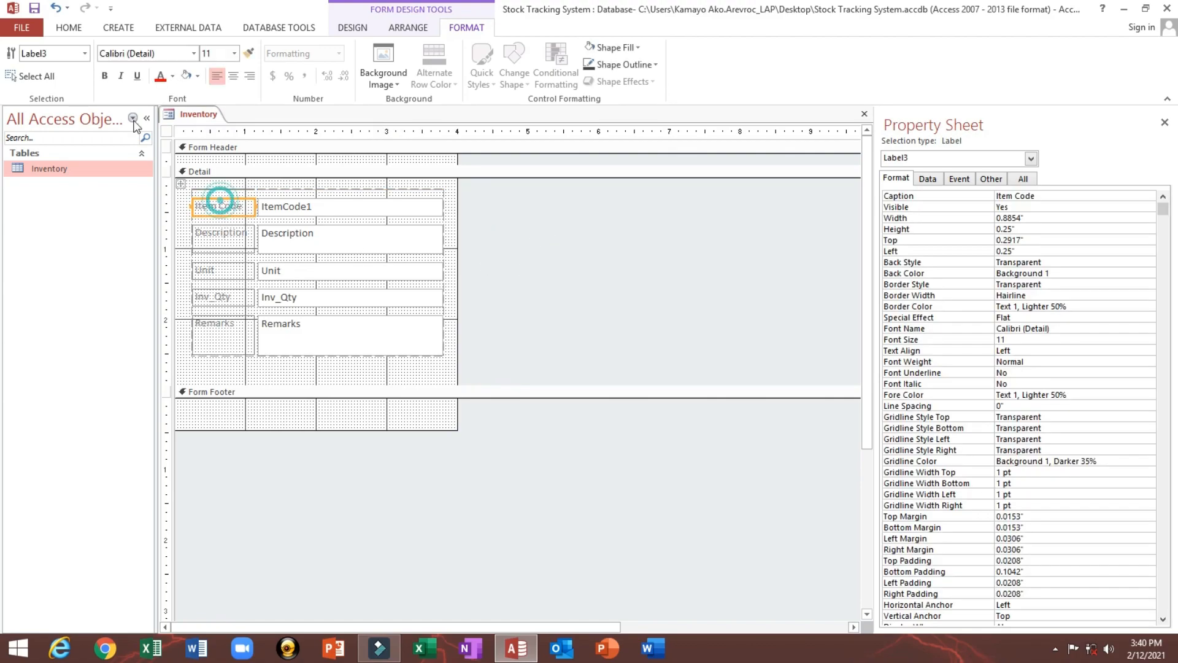
left_click(69, 28)
left_click(23, 54)
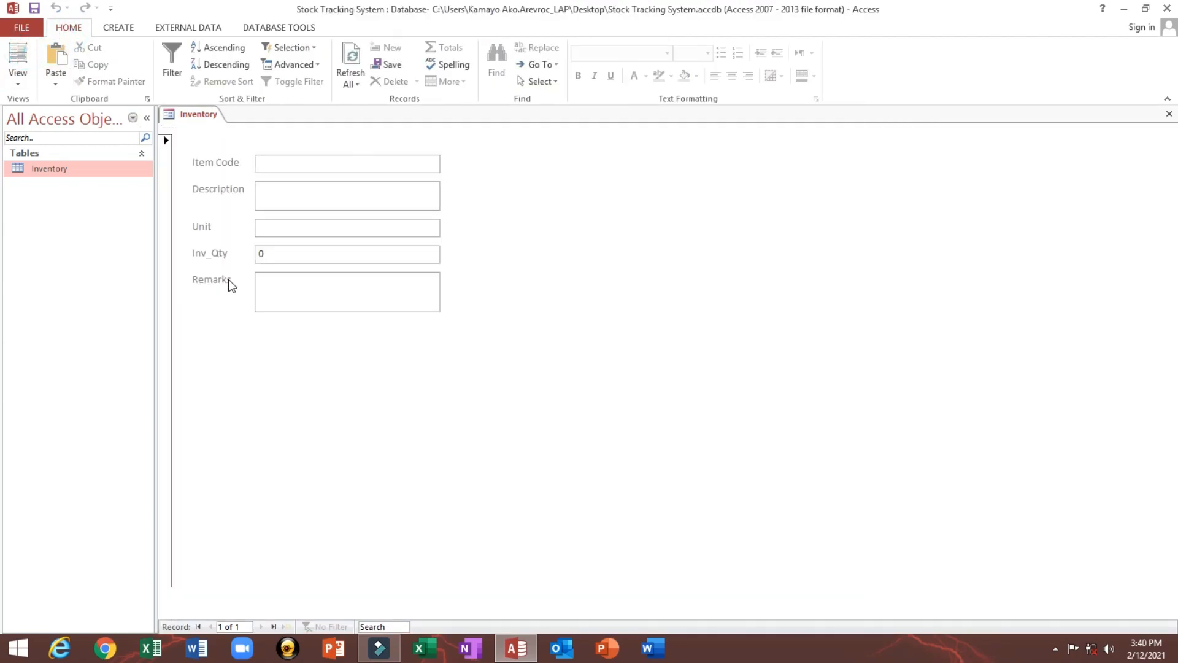
right_click(495, 175)
left_click(529, 220)
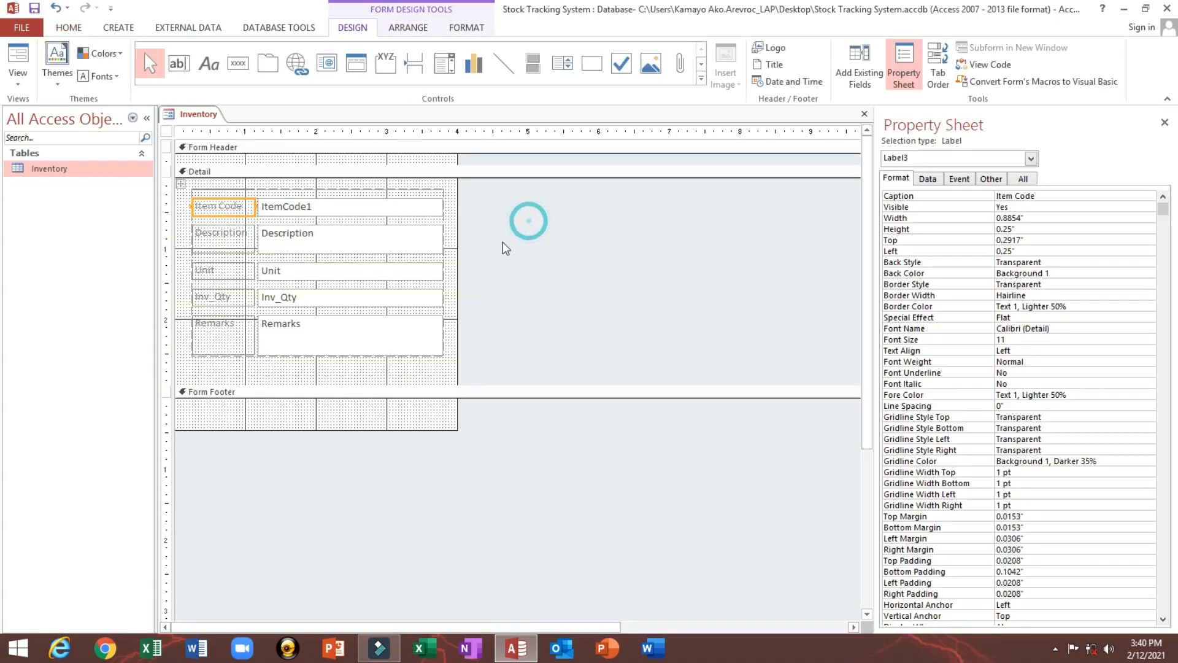
Set the form's Pop Up property to Yes and shorten the Detail section to end just below the Remarks field.
left_click(991, 178)
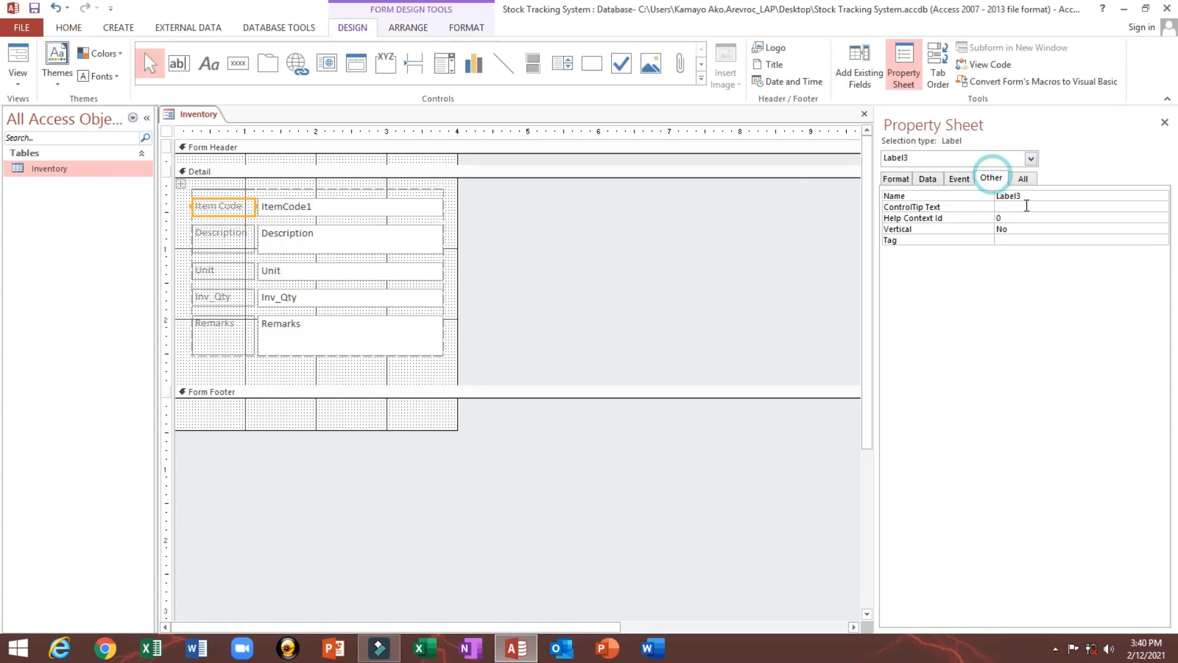
left_click(167, 133)
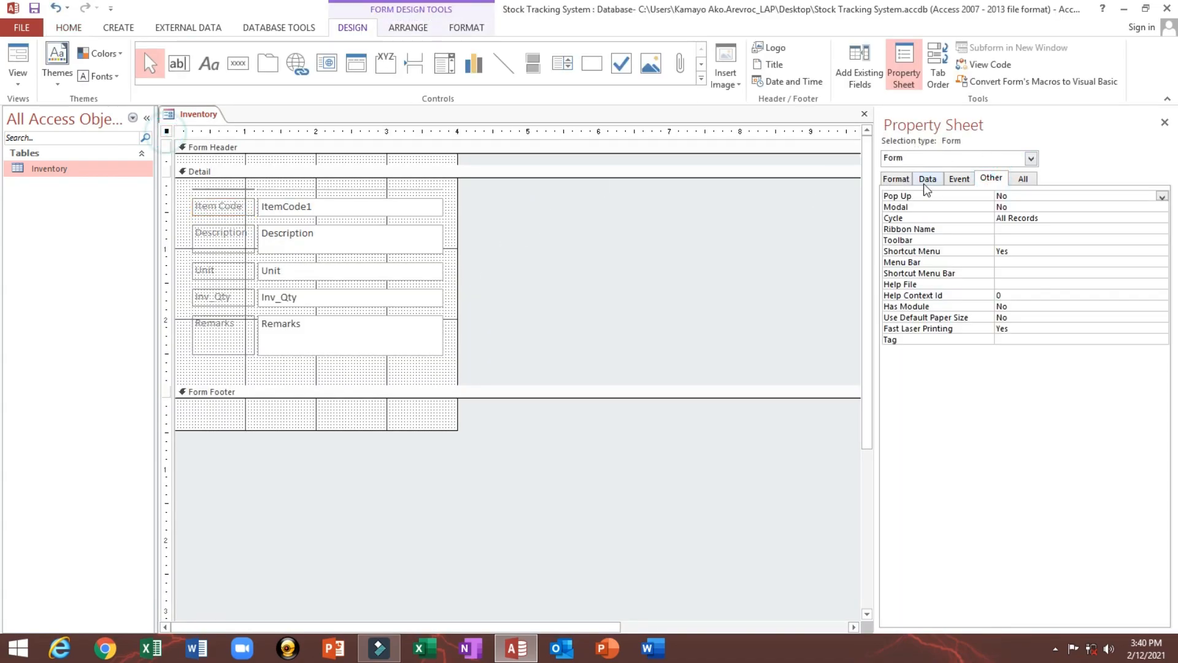
double_click(1015, 196)
left_click_drag(376, 383, 371, 368)
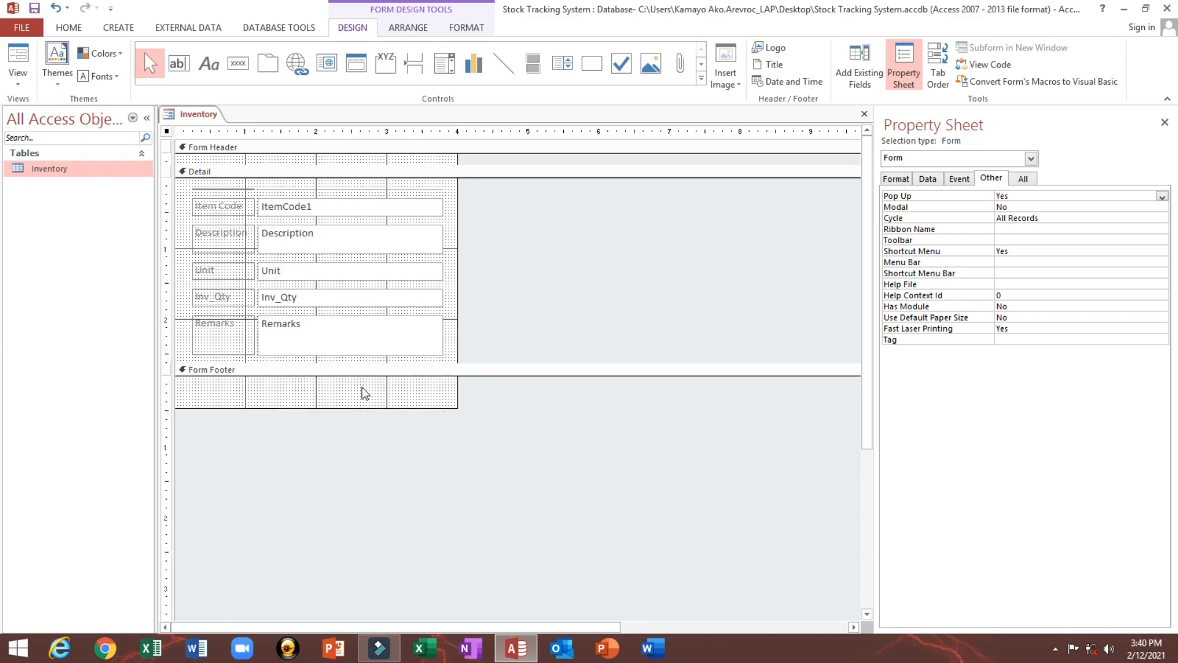
Draw a command button about 0.71 in wide and 0.29 in tall in the form footer, without using the wizard.
left_click(366, 392)
left_click(238, 63)
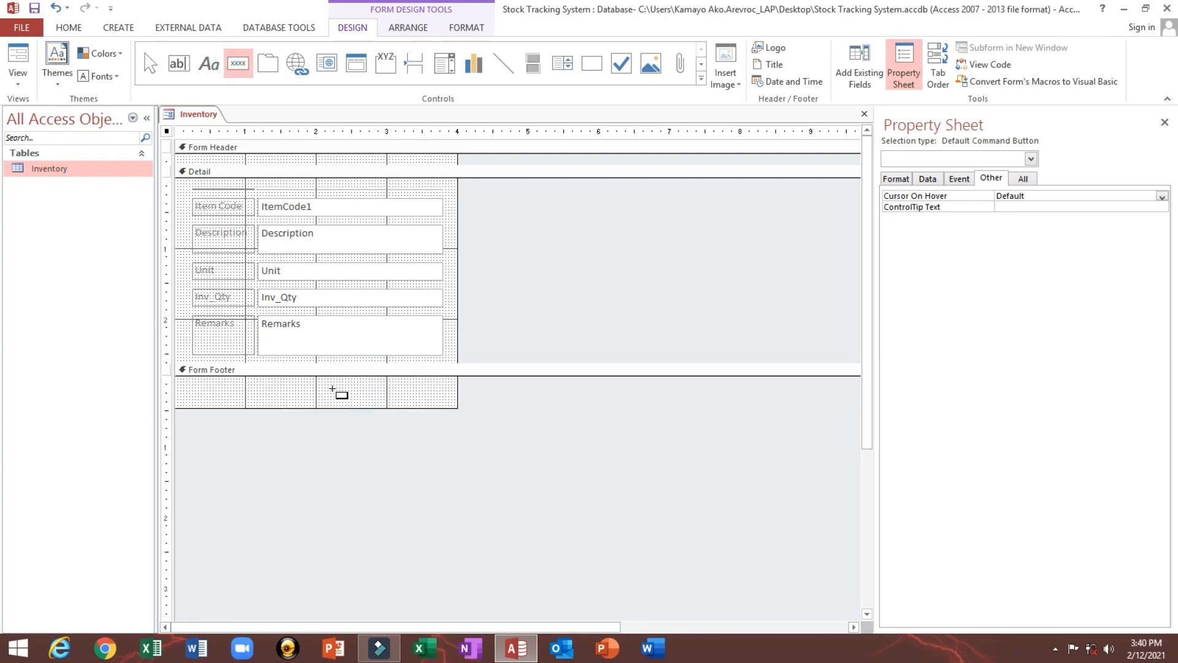
left_click_drag(328, 379, 378, 401)
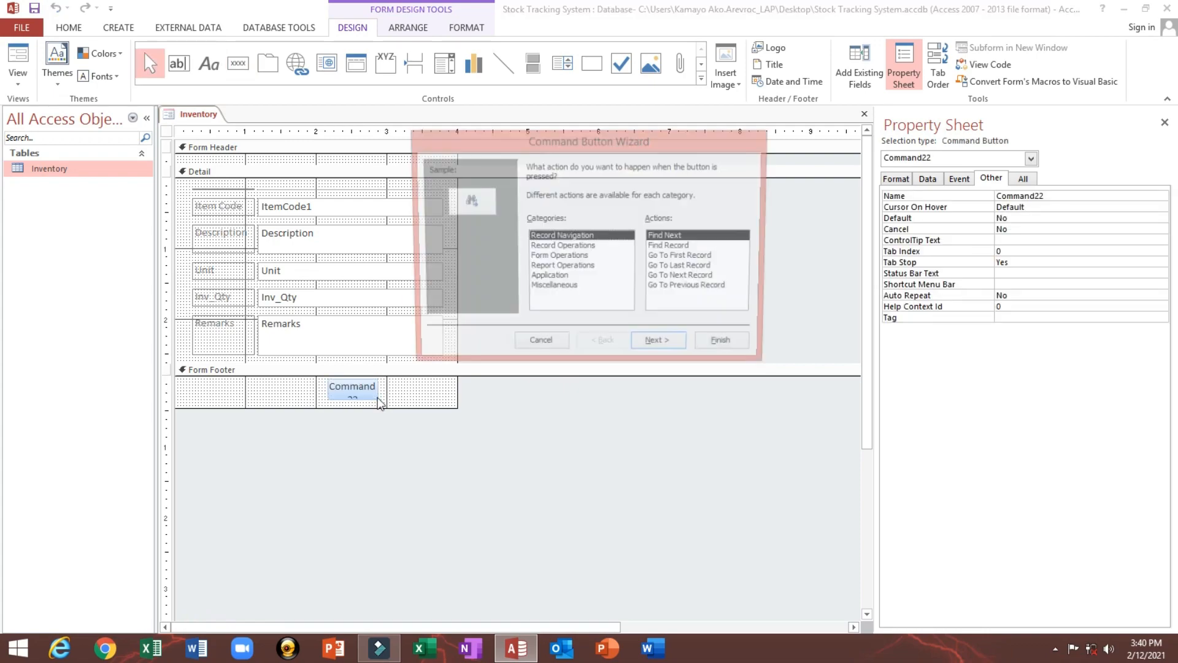
left_click(529, 345)
Set the footer button's caption to cmdCancel.
left_click(896, 178)
left_click(1050, 195)
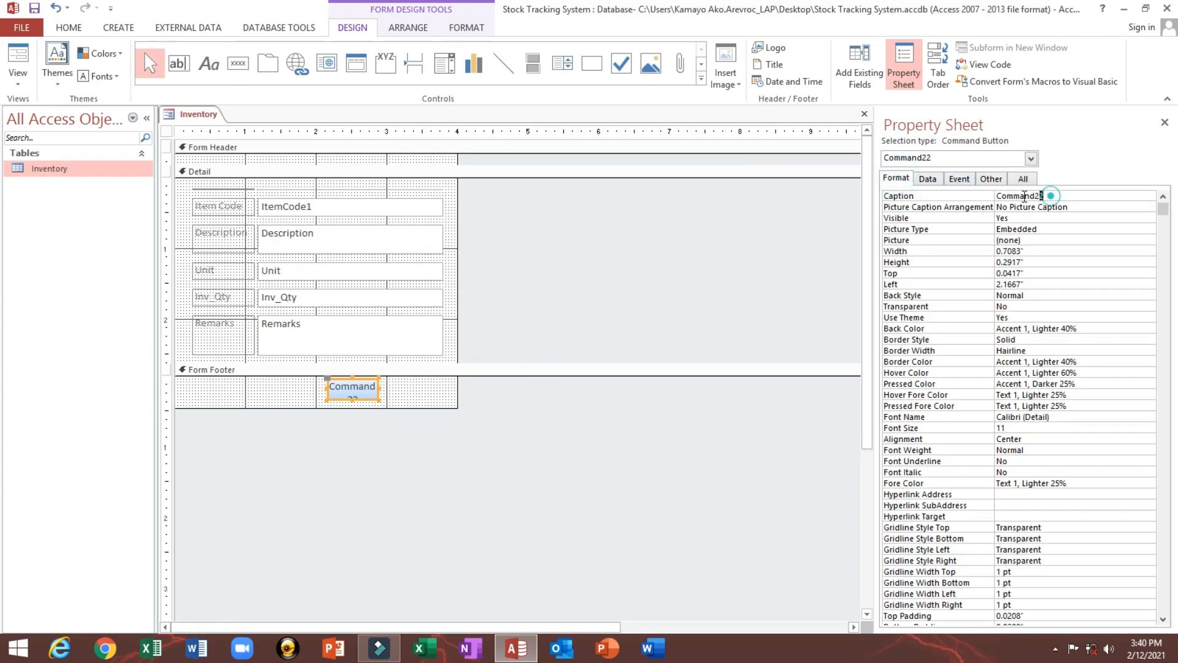
double_click(1024, 196)
type("cmdCancel")
key("Return")
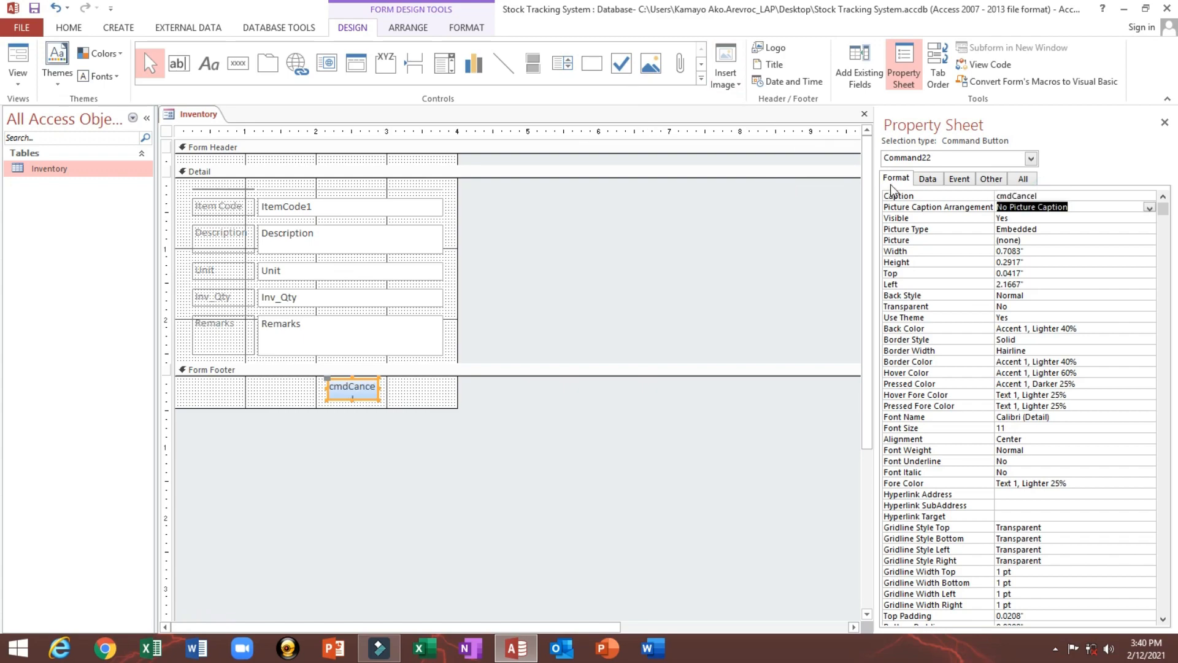
Name the footer button cmdCancel and set its caption to Cancel.
left_click(1061, 198)
left_click(1023, 178)
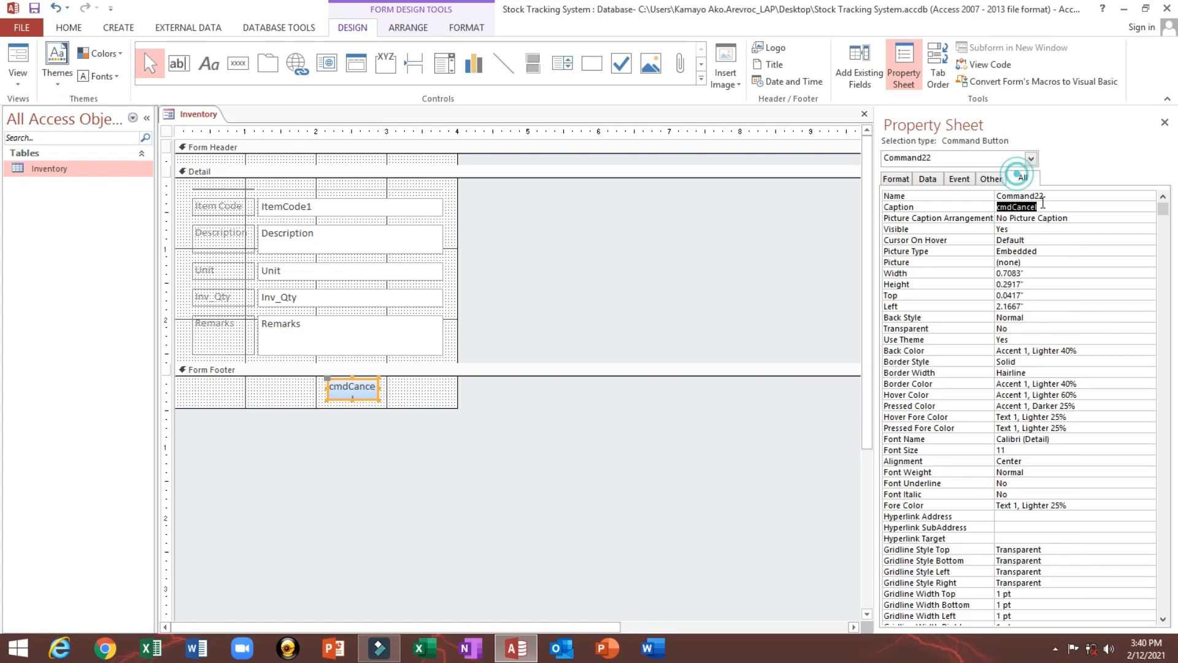
left_click(1070, 198)
double_click(1070, 197)
type("cmdCancel")
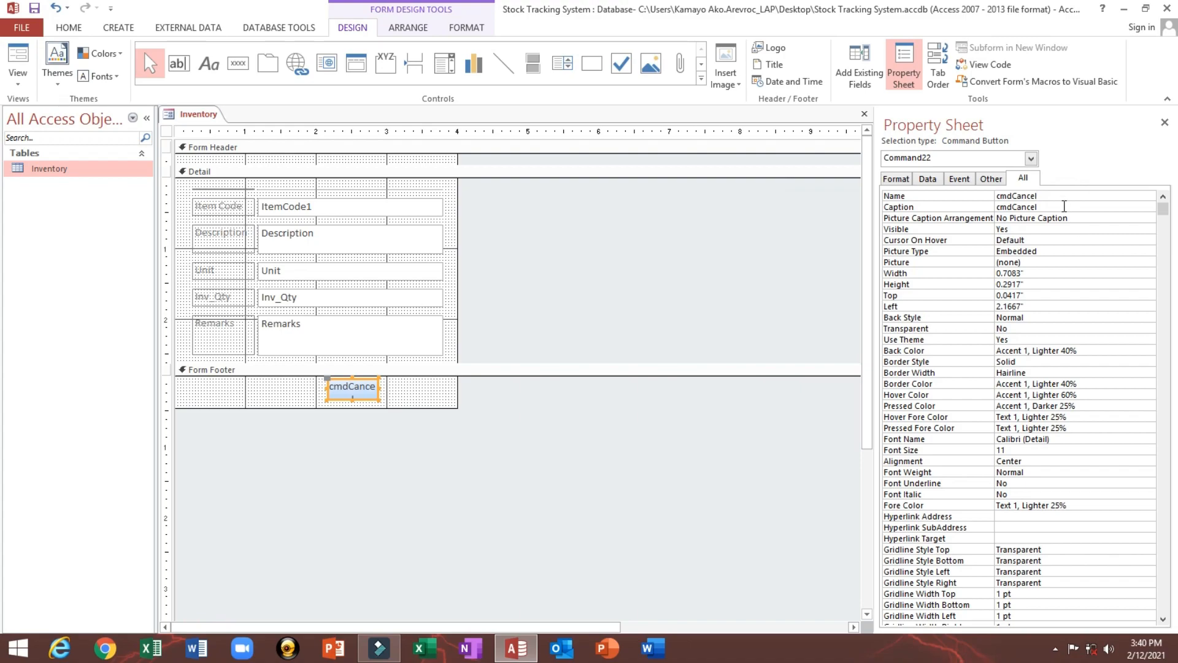
left_click(1064, 206)
left_click(883, 210)
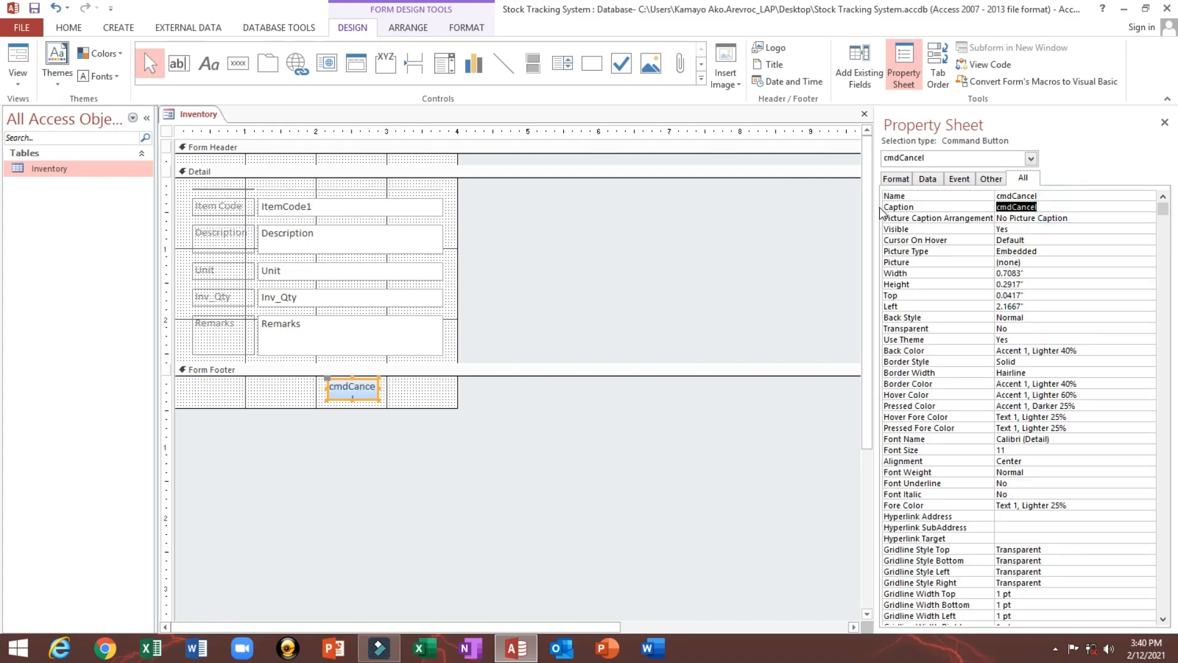
type("Cancel")
key("Return")
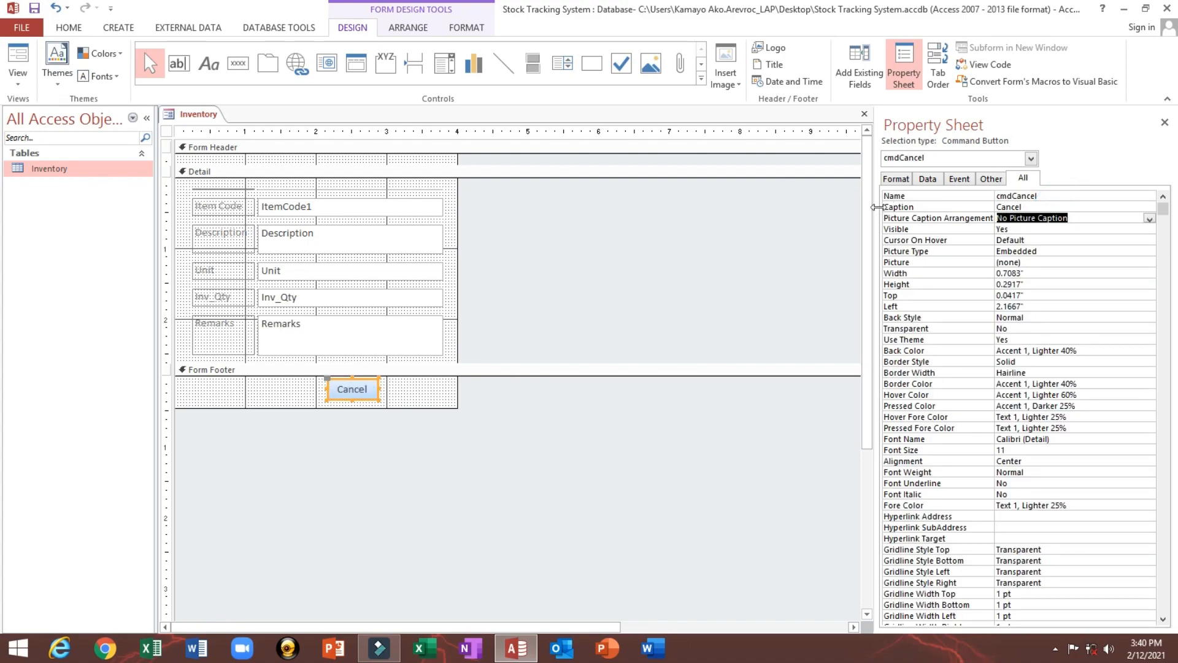
Apply the solid dark blue (Accent 5) quick style with white text to the Cancel button.
left_click(131, 31)
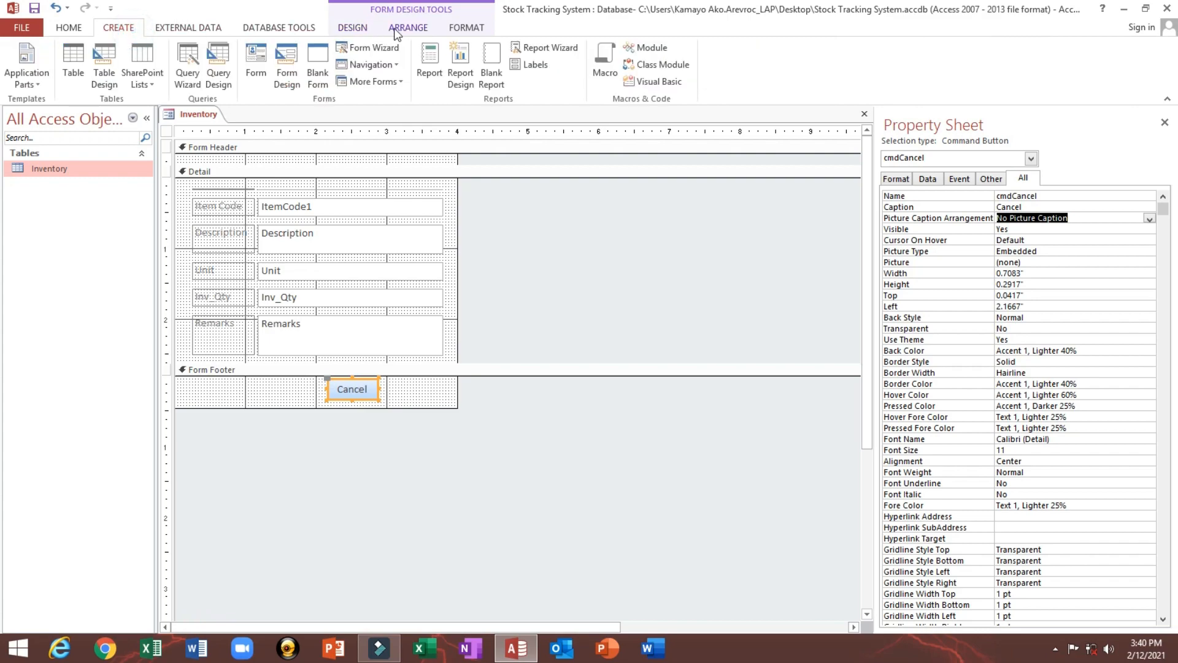
left_click(466, 28)
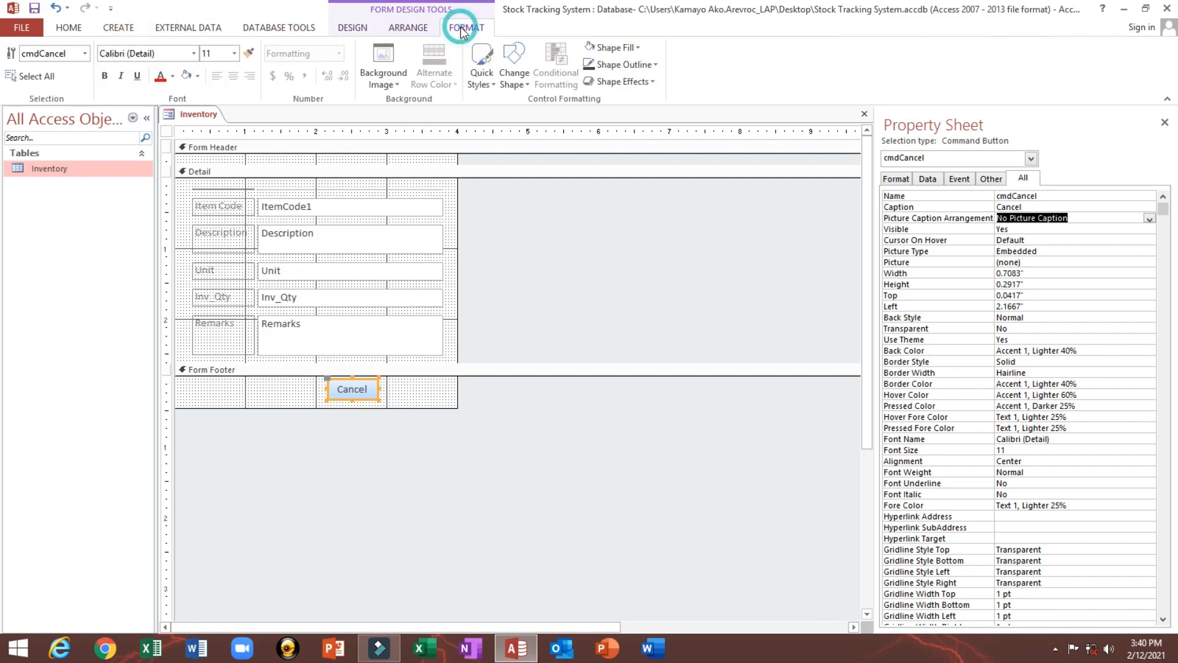
left_click(481, 69)
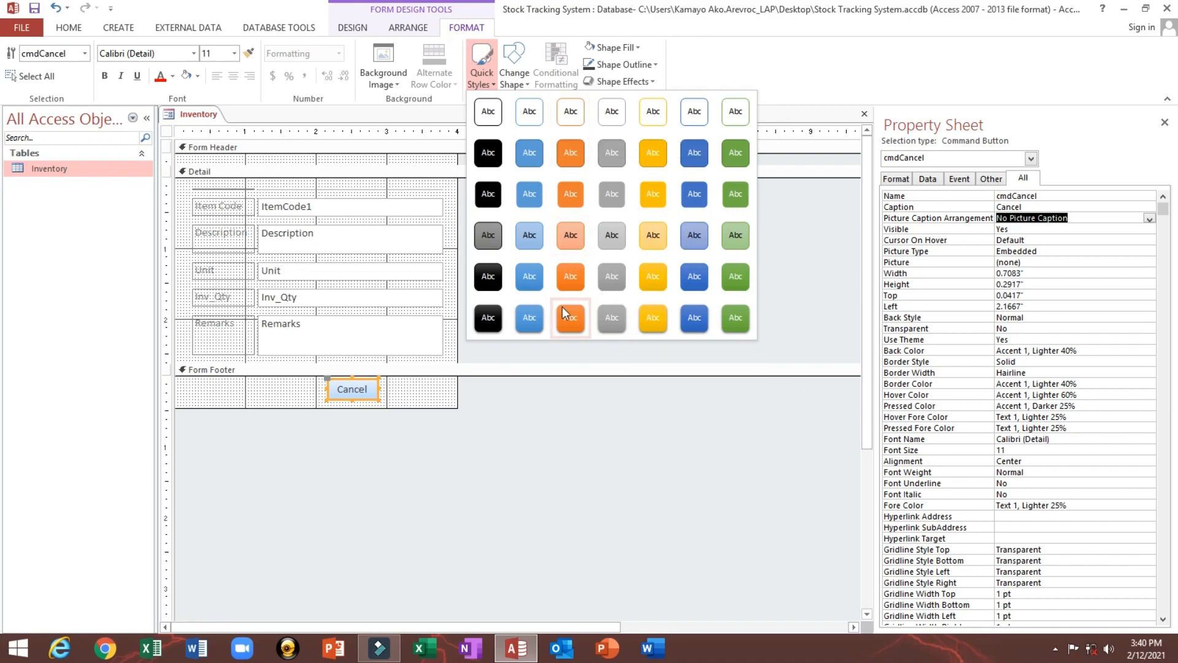
left_click(694, 154)
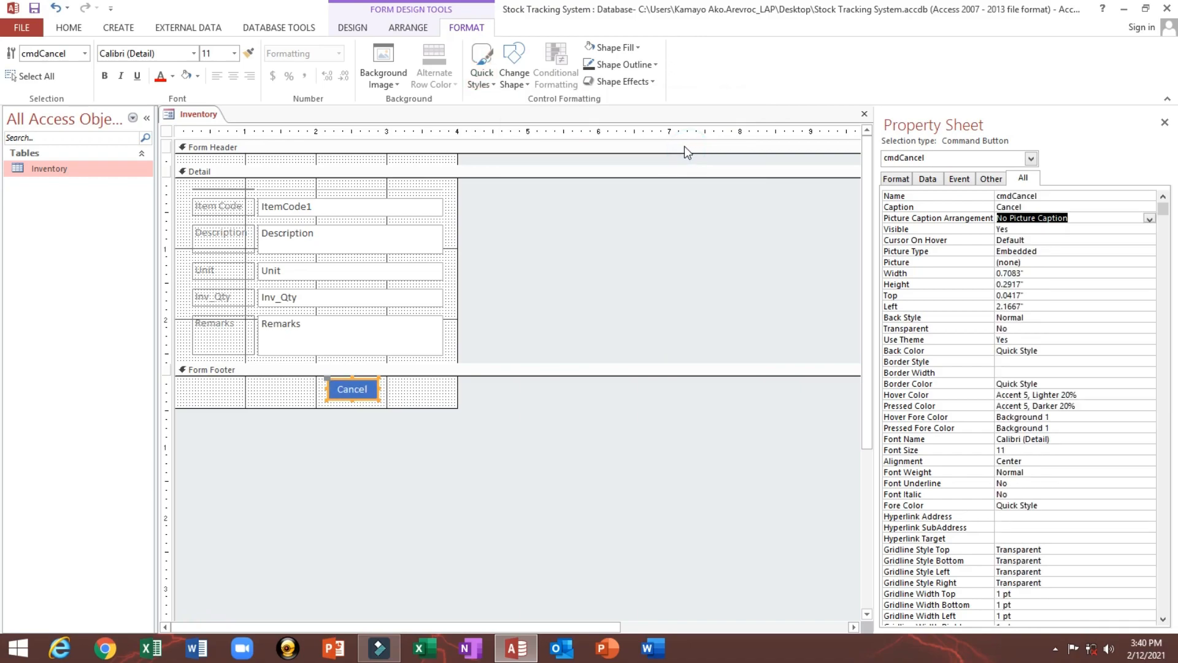
Set the Cancel button's outline thickness to 2 pt.
left_click(618, 64)
mouse_move(653, 354)
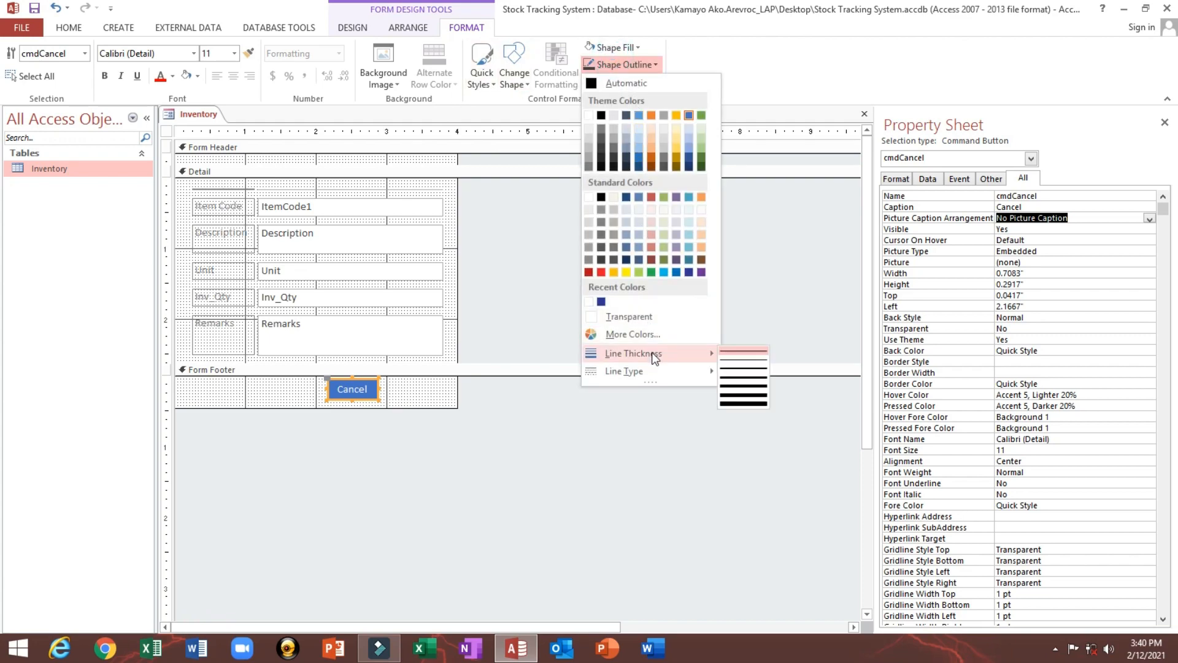
left_click(745, 368)
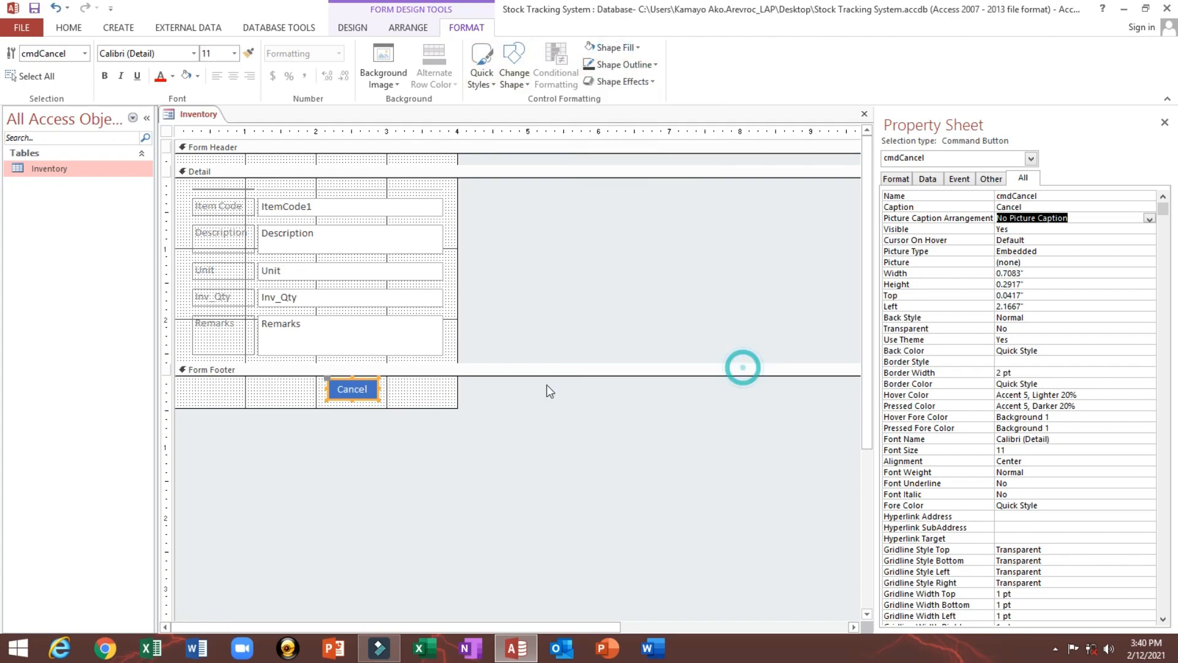
left_click(384, 395)
Fill the Cancel button with light blue (#77C0D4).
left_click(362, 386)
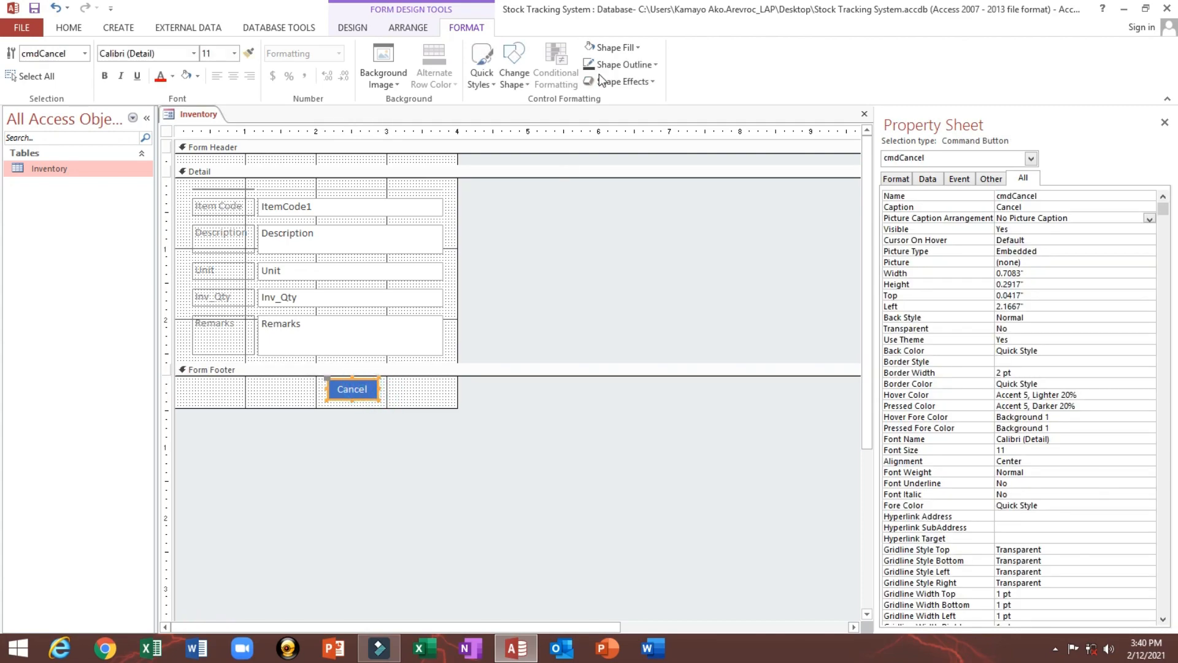
left_click(632, 47)
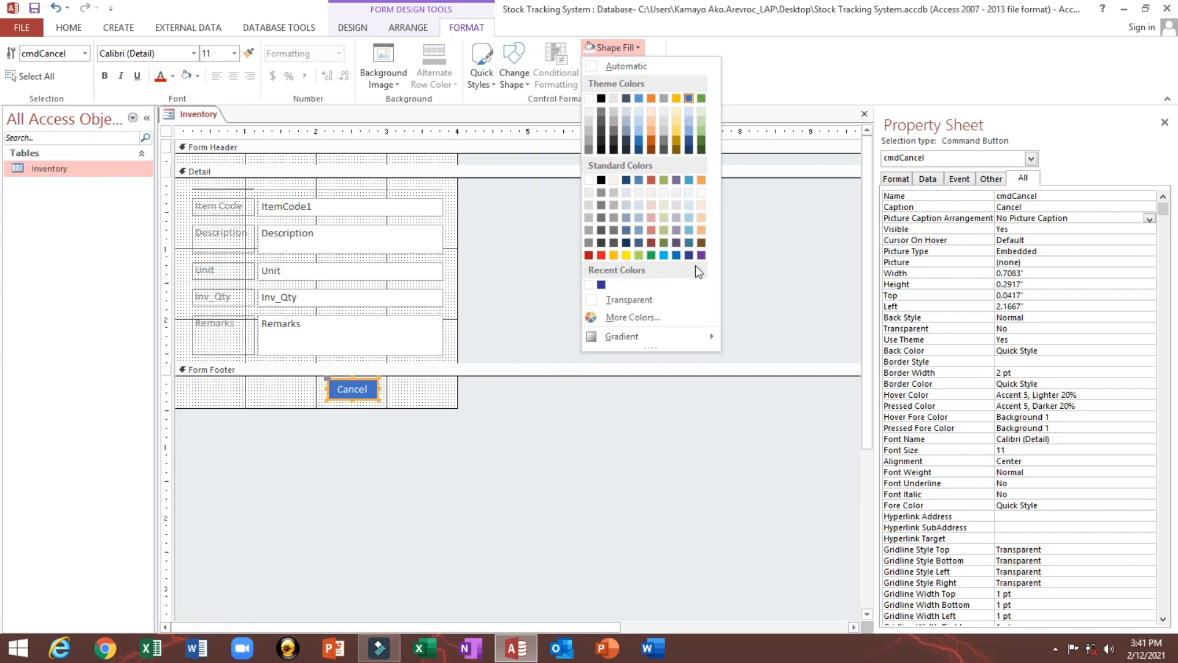
left_click(688, 229)
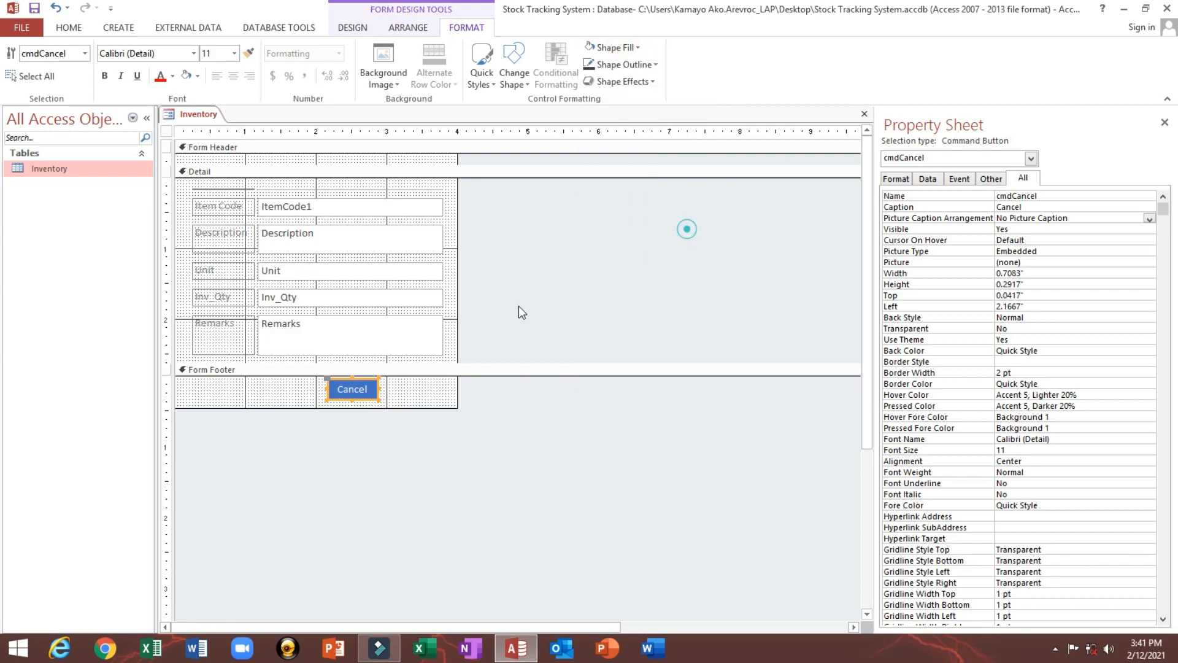
Change the Cancel button's fill colour to black.
left_click(636, 48)
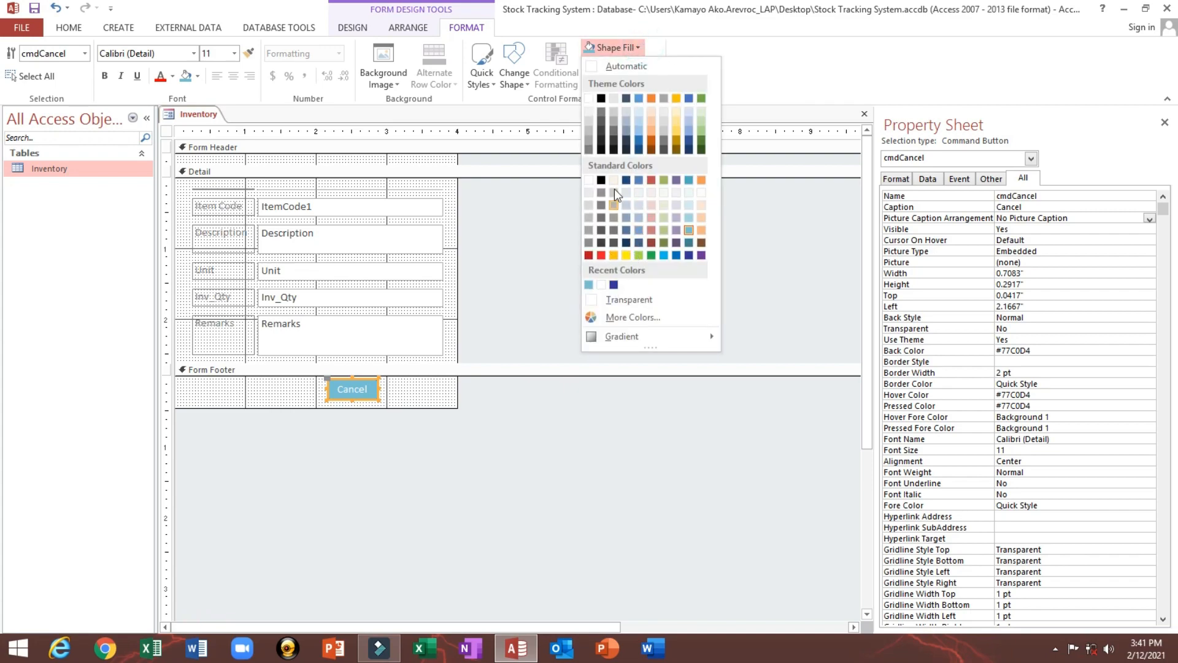
left_click(601, 180)
left_click(433, 391)
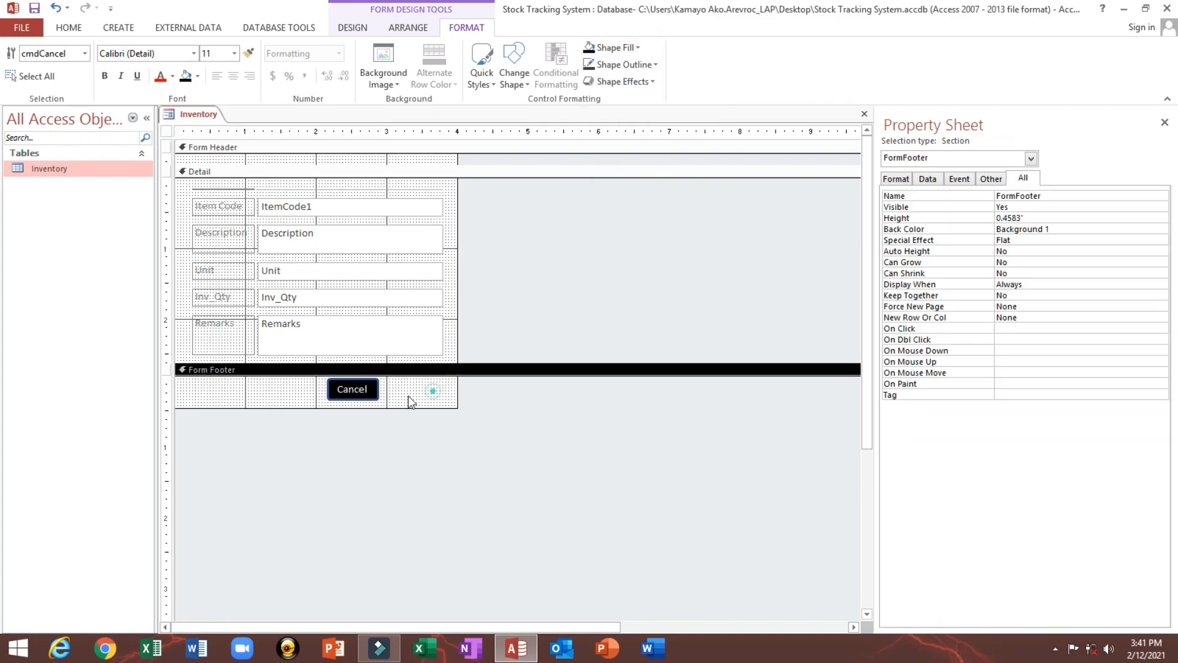
Nudge the Cancel button slightly to the right and set its outline colour to green (#22B14C).
left_click(372, 390)
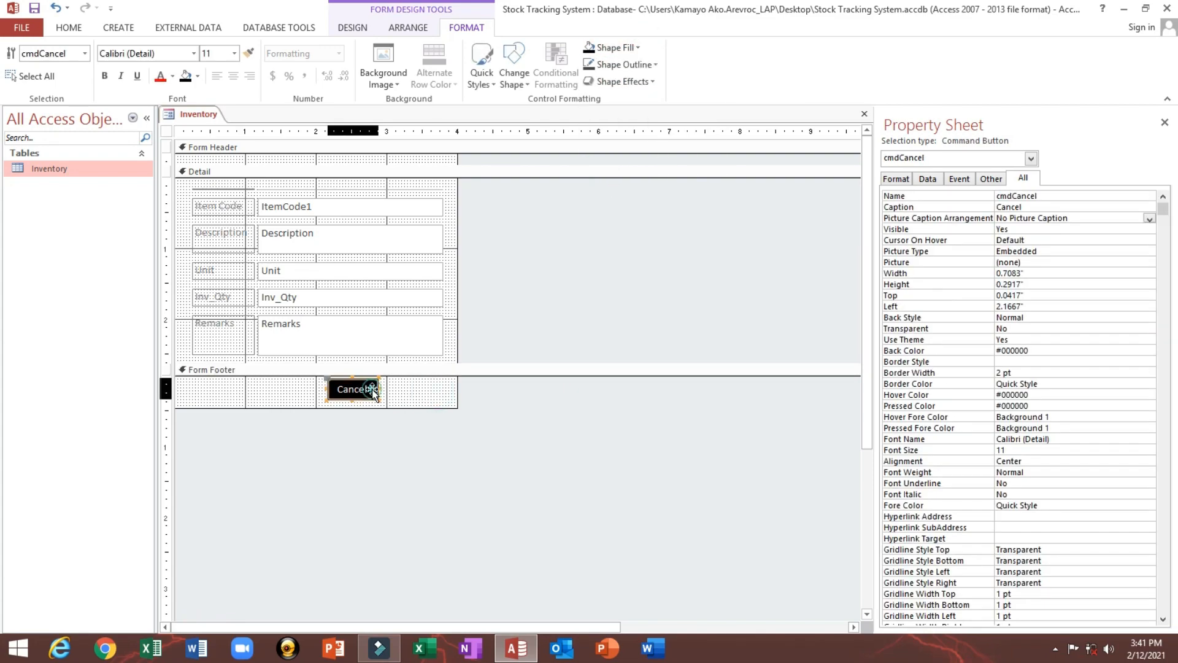
left_click(604, 65)
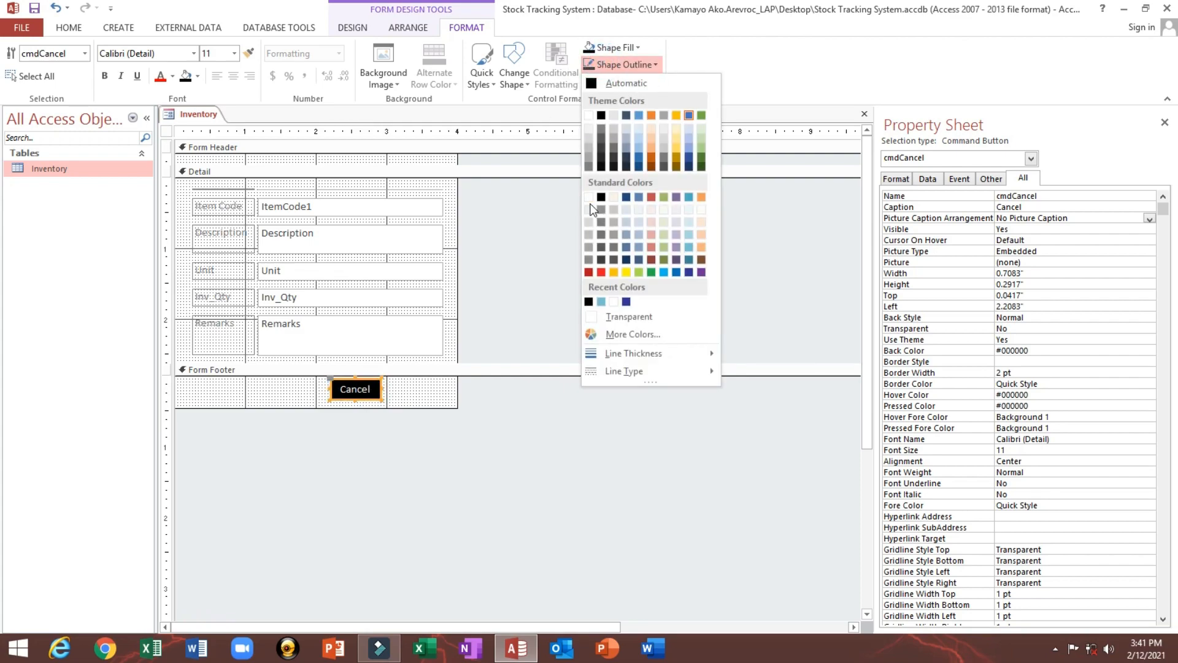
left_click(661, 273)
left_click(434, 389)
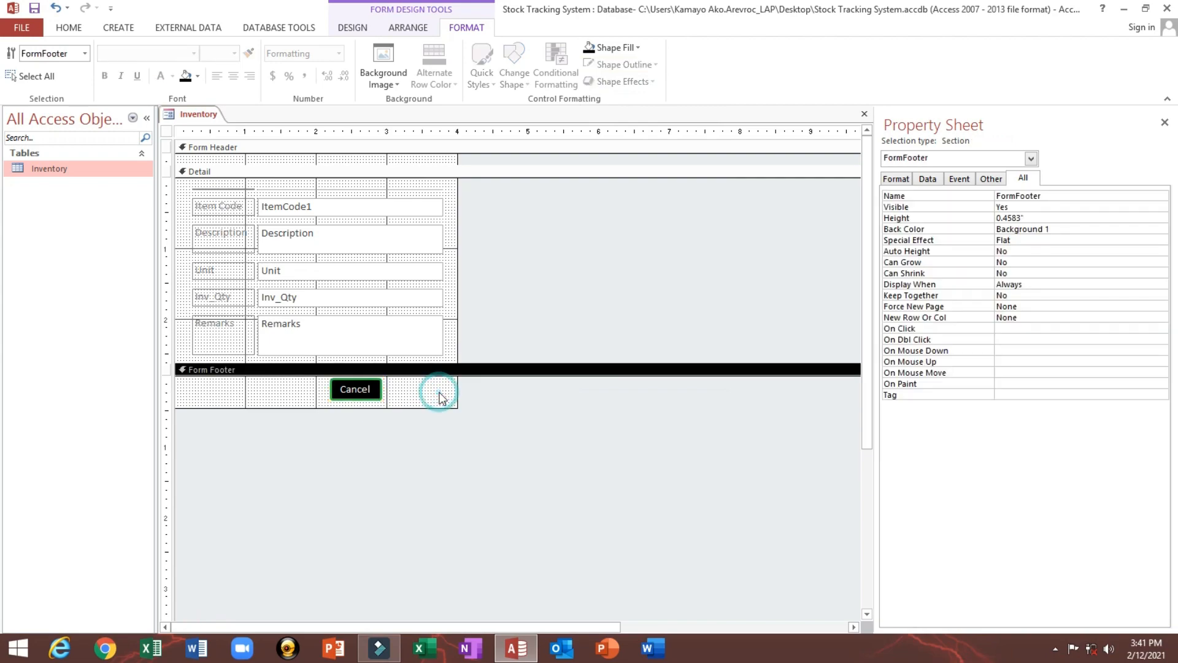
Duplicate the Cancel button within the form footer.
left_click(362, 391)
key("ctrl+c")
key("ctrl+v")
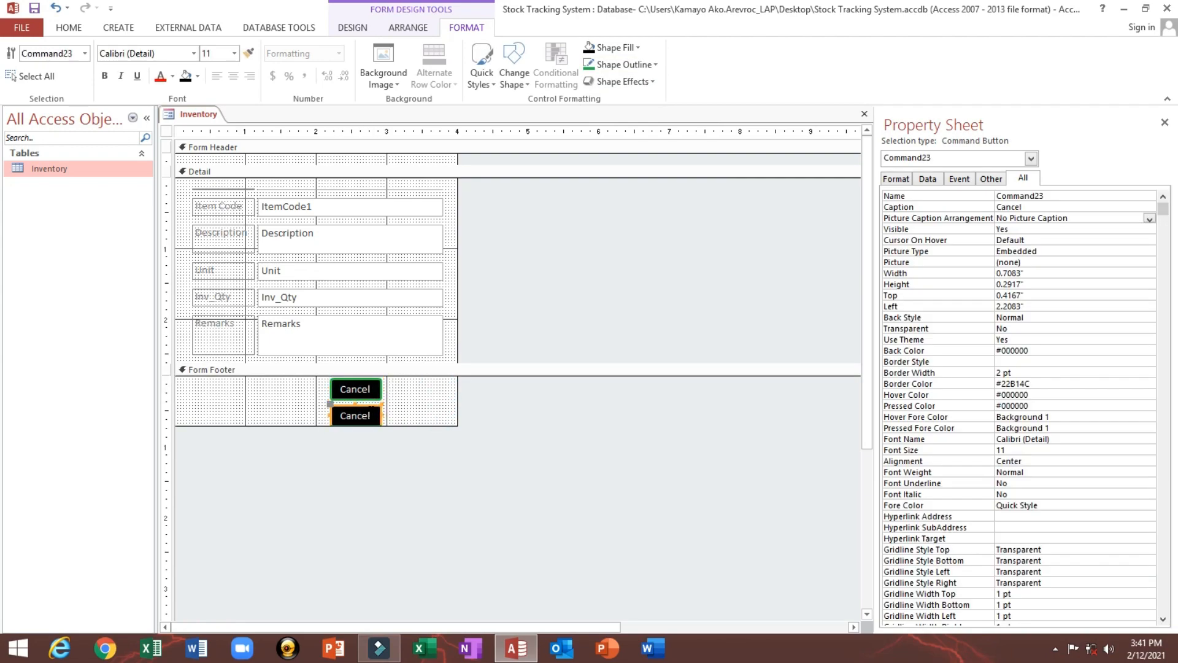
Place the duplicated button beside the original Cancel button in the form footer and name it cmdSave.
left_click_drag(367, 407, 422, 377)
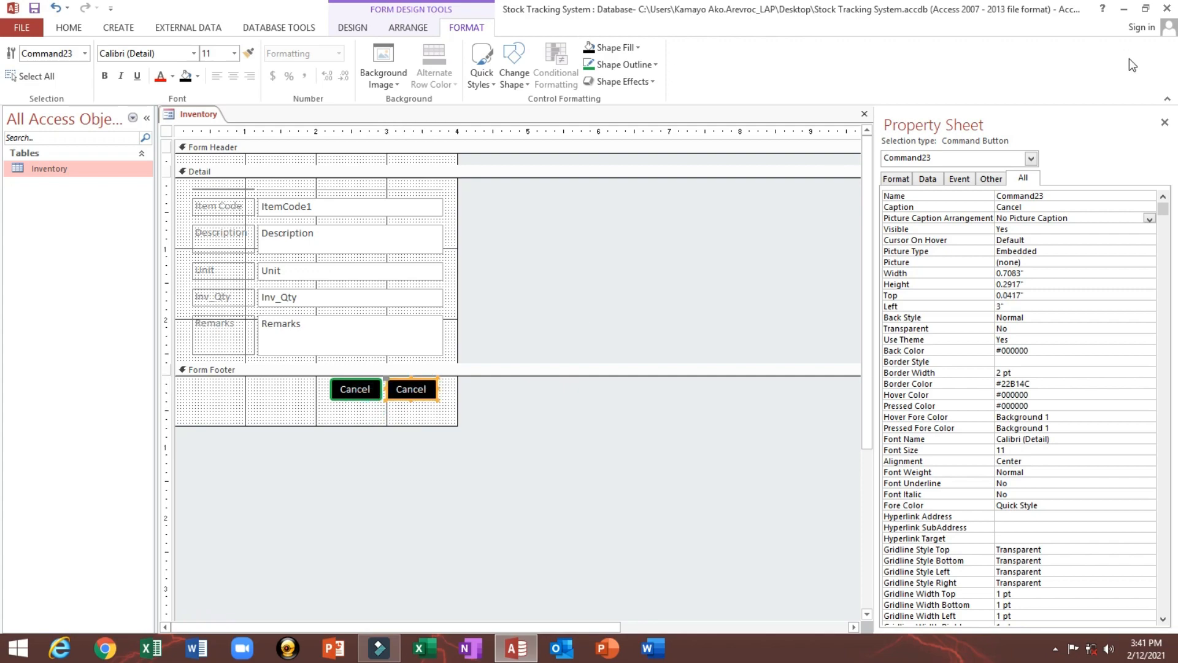
double_click(1072, 197)
type("cmdSave")
key("Return")
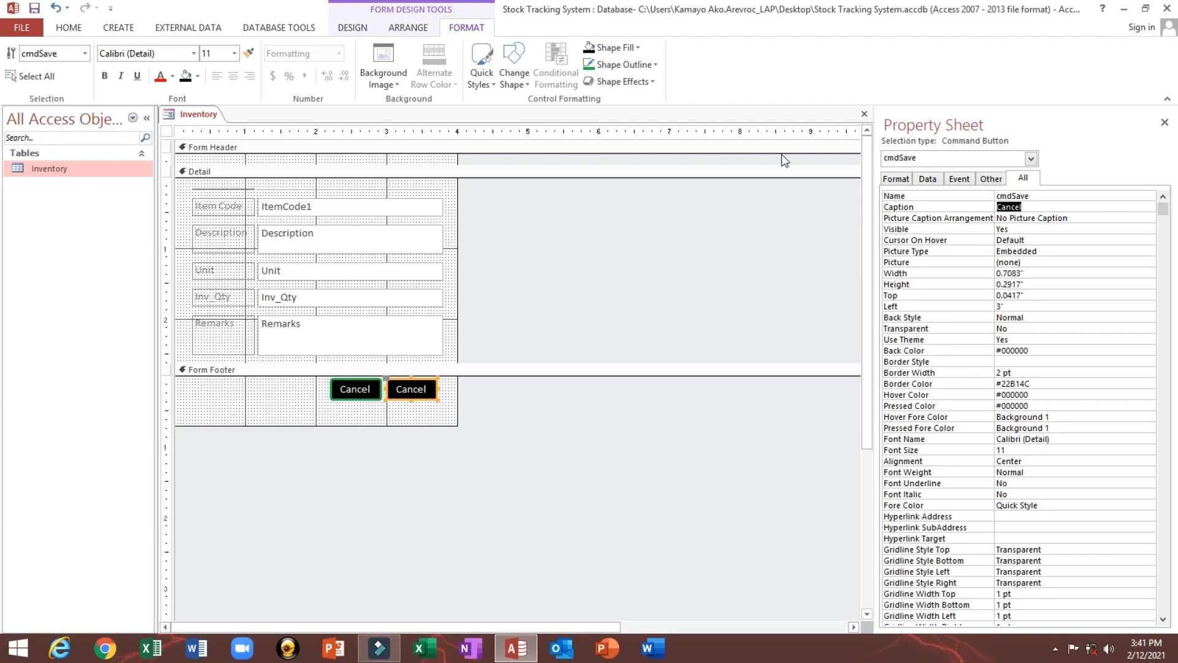
Change the caption of the cmdSave button to Save.
left_click(359, 386)
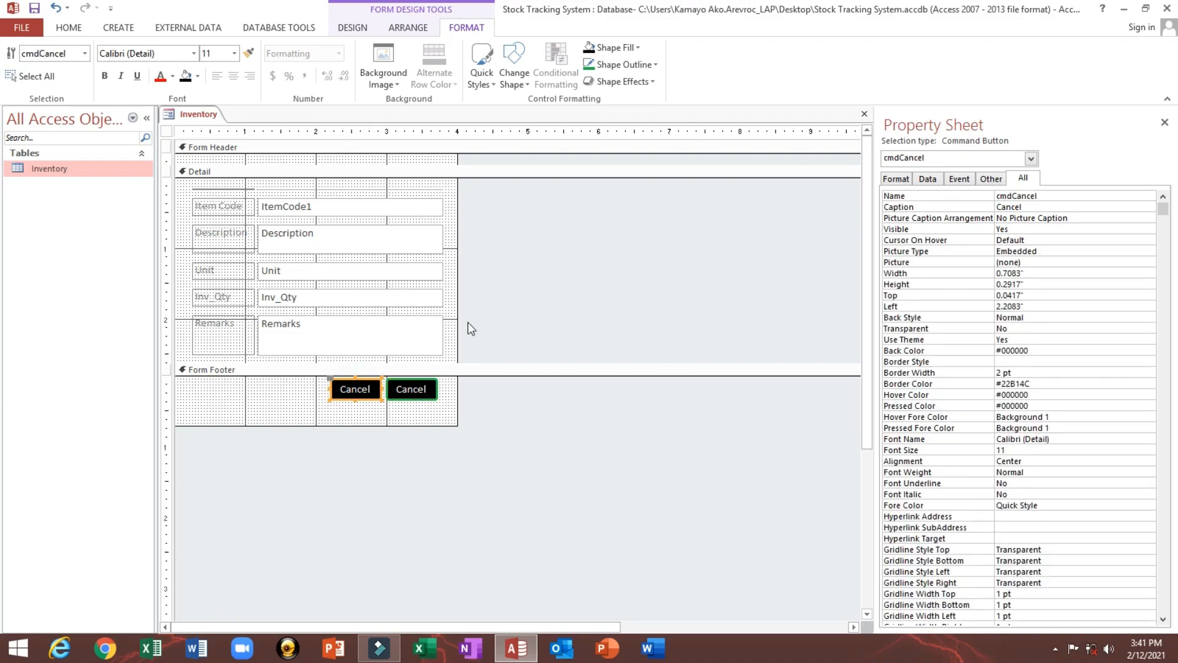
left_click(405, 391)
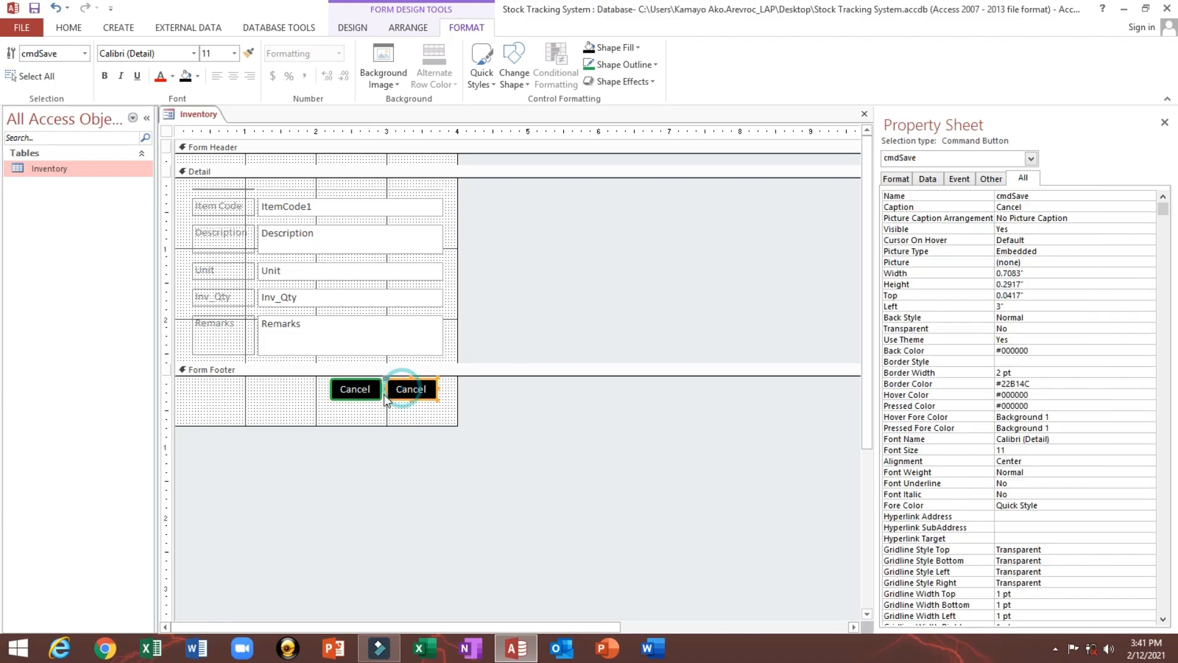
left_click(896, 178)
left_click(1040, 195)
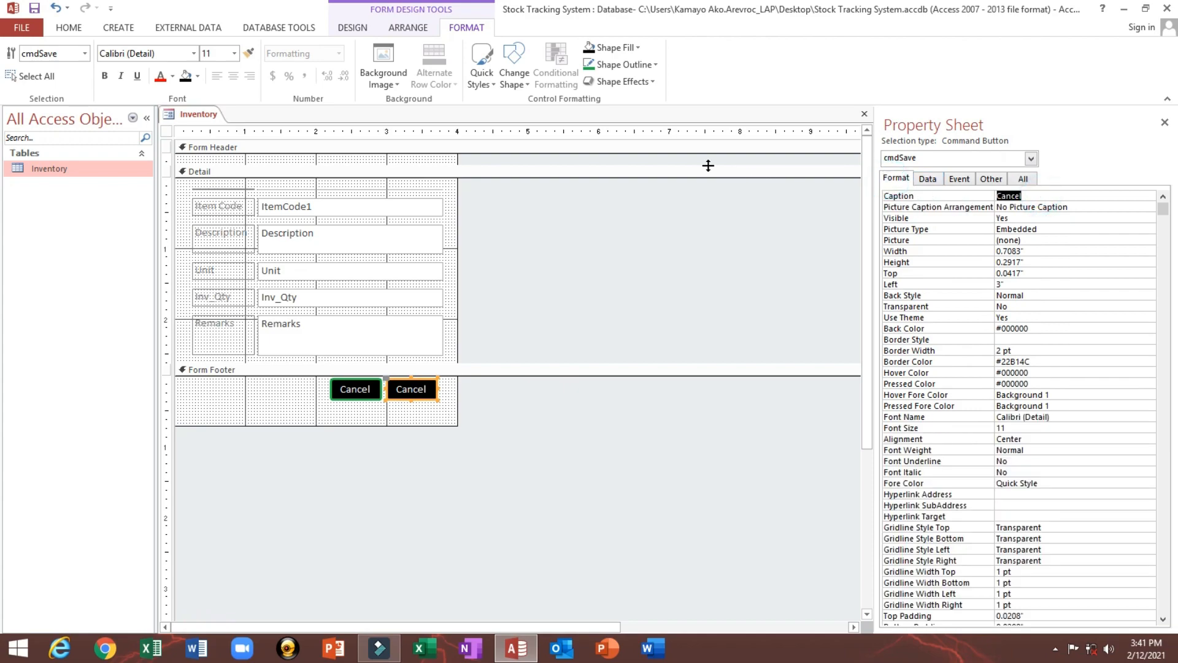
type("Save")
key("Return")
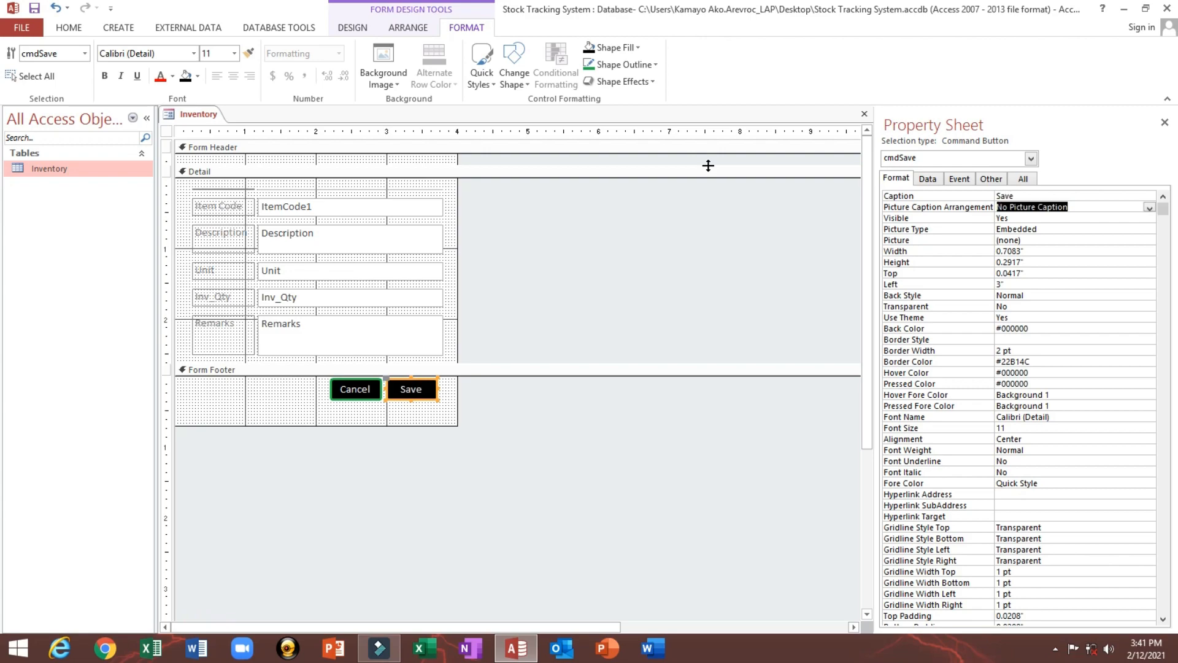
Save the form under the name ItemDetails.
left_click(33, 7)
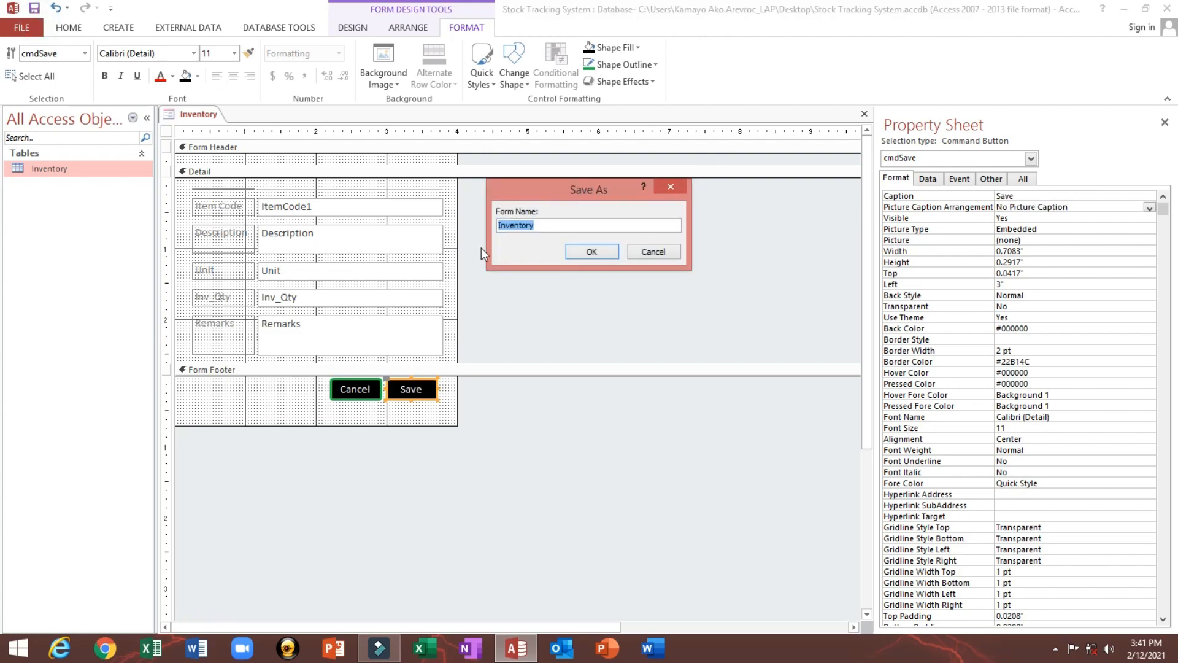
type("ItemDetails")
left_click(588, 252)
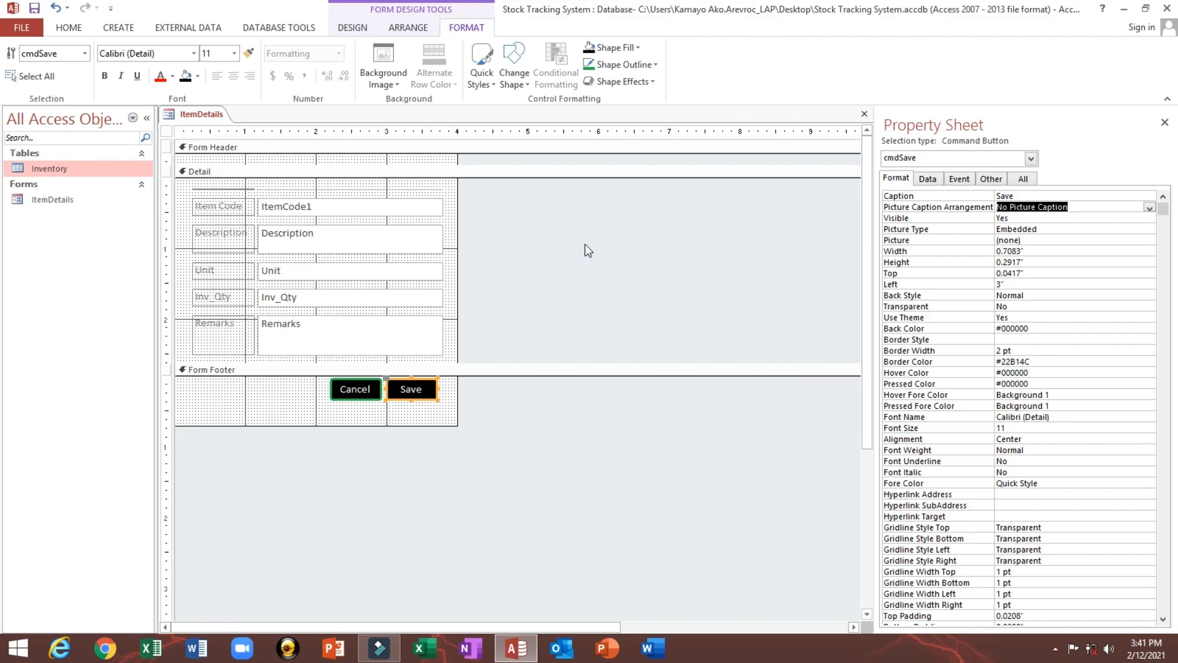
Preview the ItemDetails form in Form View and return to Design View.
left_click(70, 28)
left_click(18, 61)
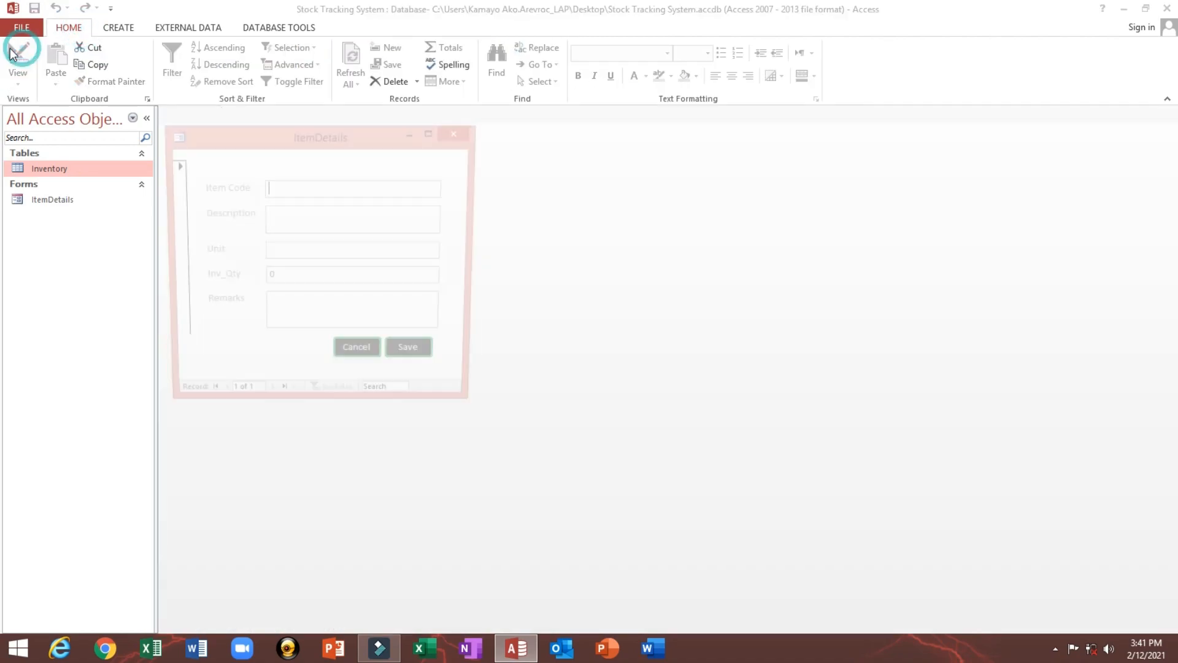
right_click(319, 137)
left_click(362, 234)
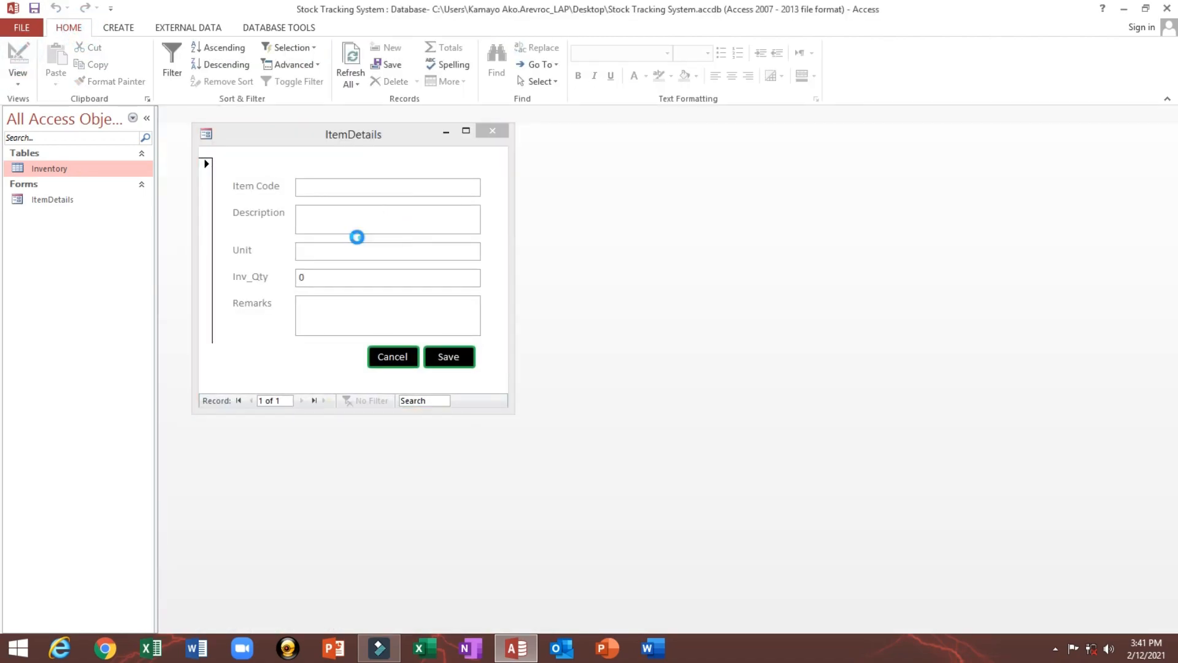
Set the form's Record Selectors and Navigation Buttons properties to No.
left_click_drag(874, 216, 736, 217)
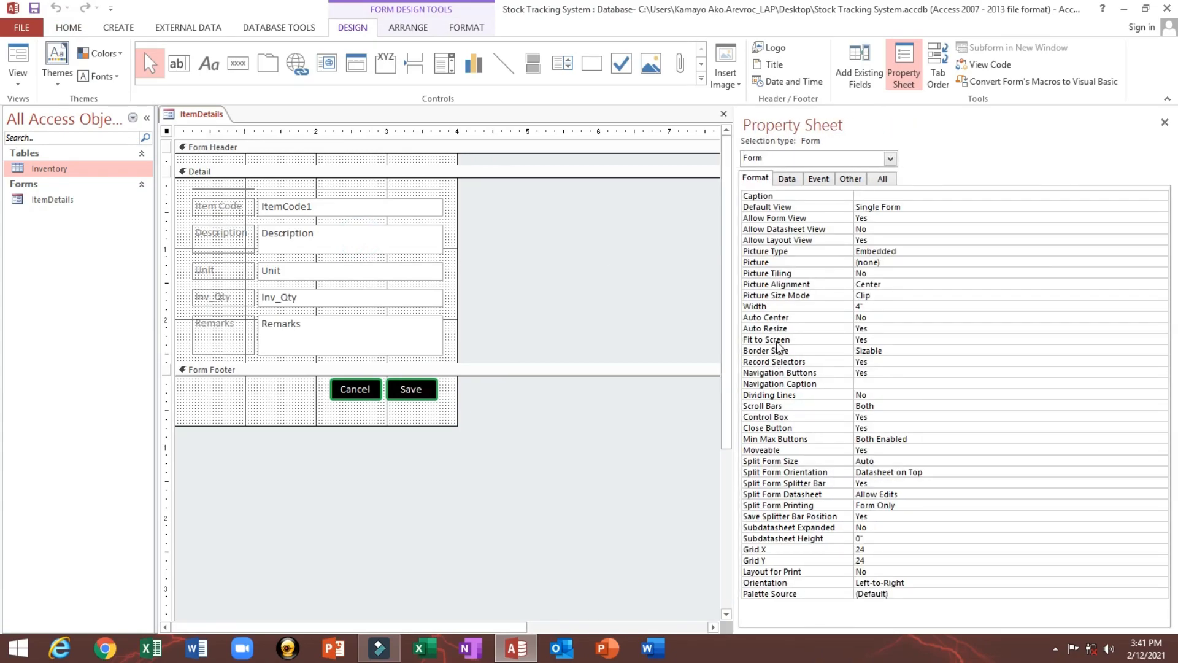
double_click(797, 362)
left_click(885, 372)
Set the form's Border Style to Dialog.
left_click(902, 351)
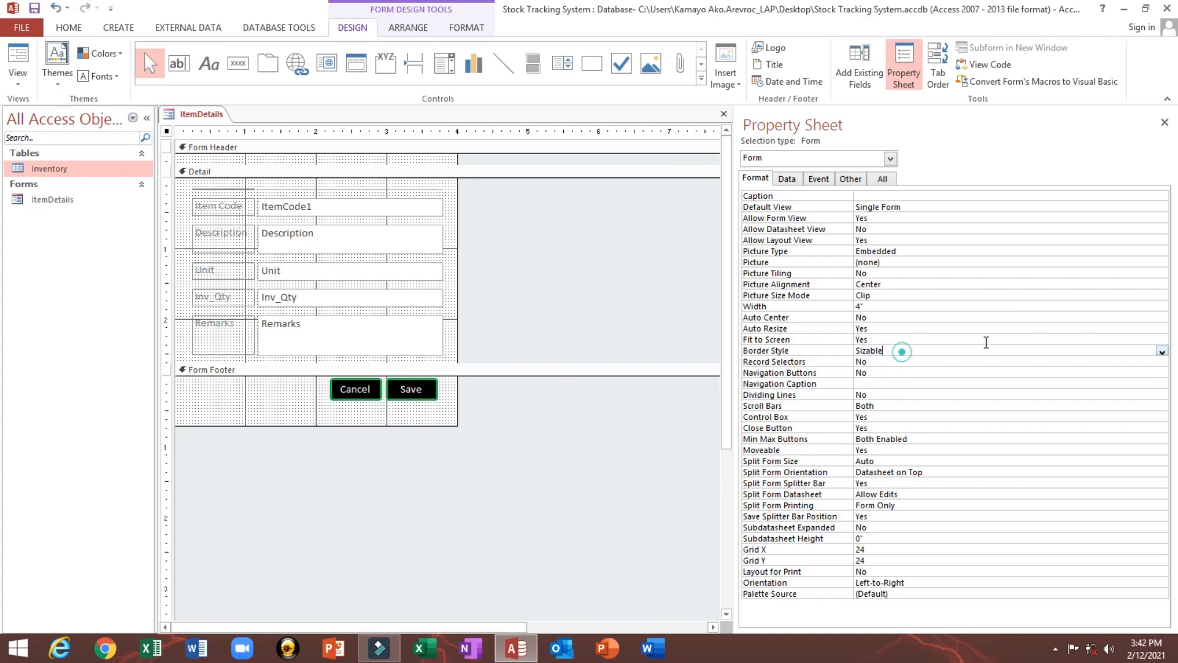
left_click(1161, 351)
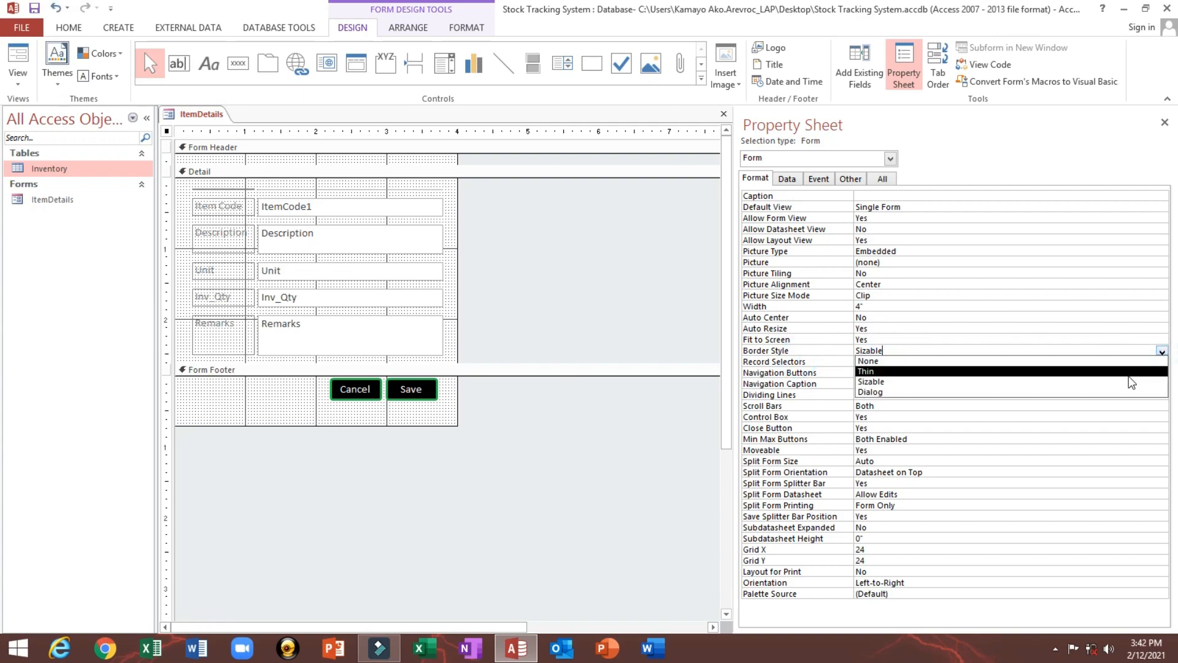
left_click(1118, 391)
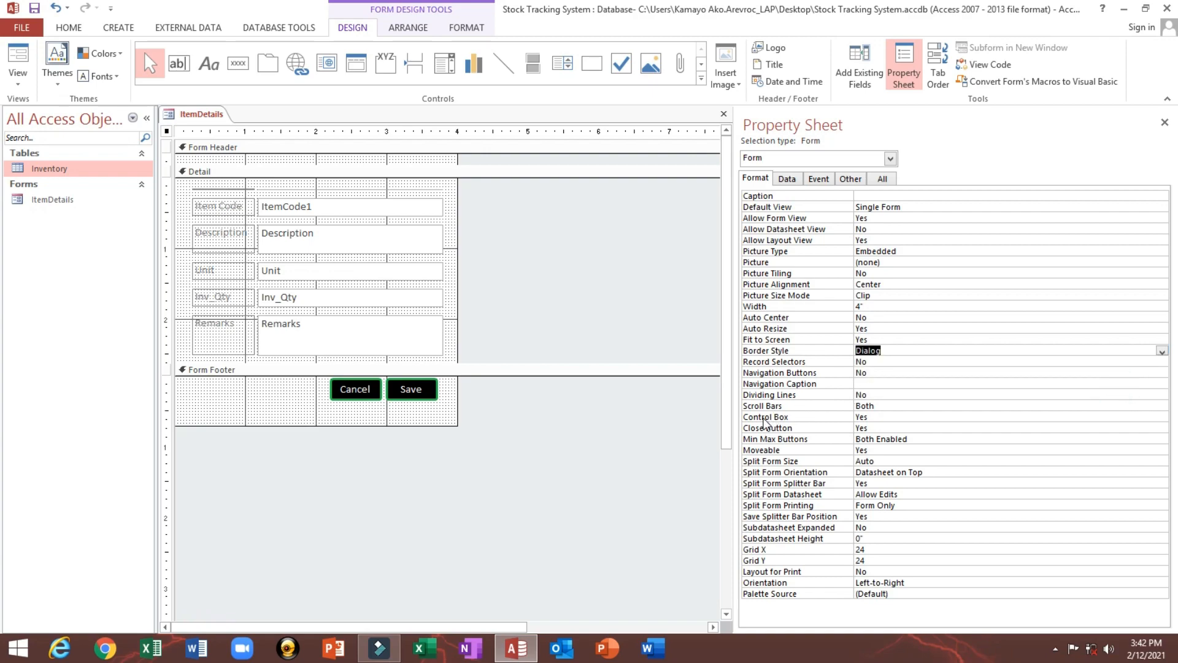
Set the form's Min Max Buttons to None and turn Dividing Lines on.
left_click(775, 439)
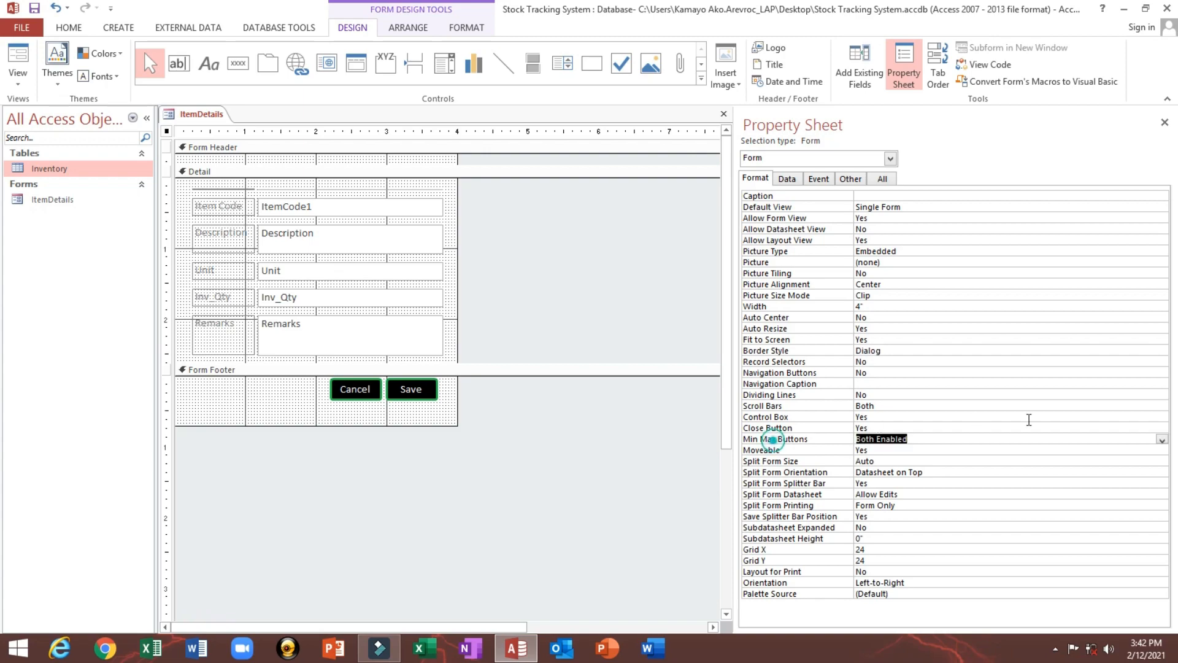
left_click(1162, 440)
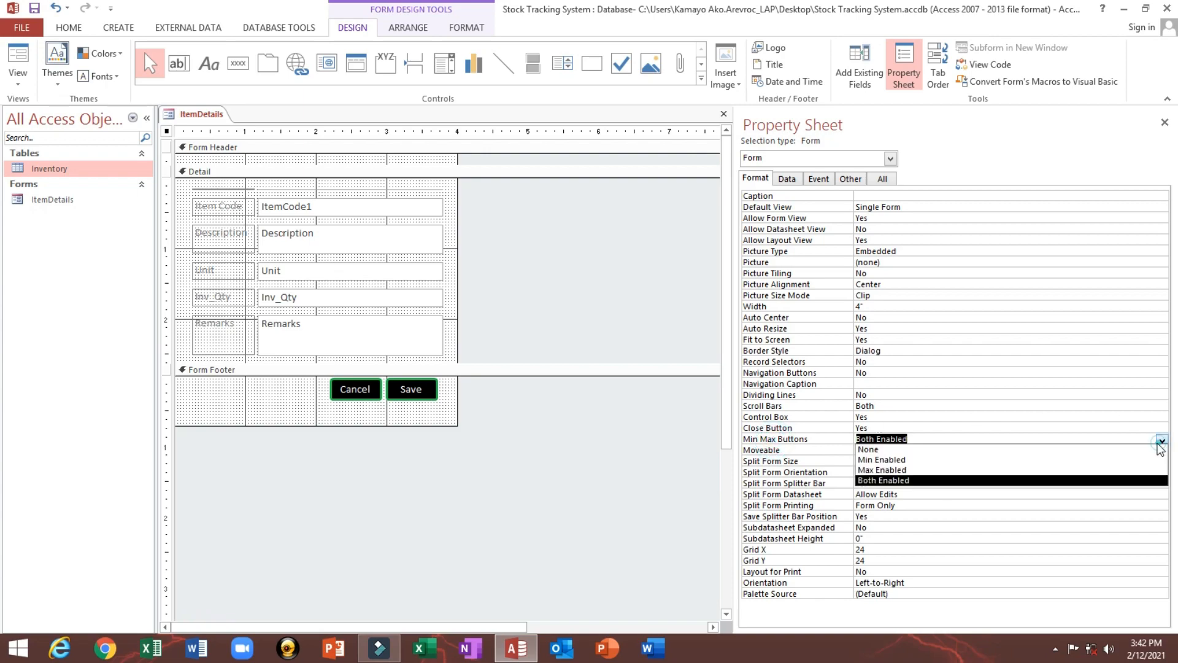
left_click(1100, 447)
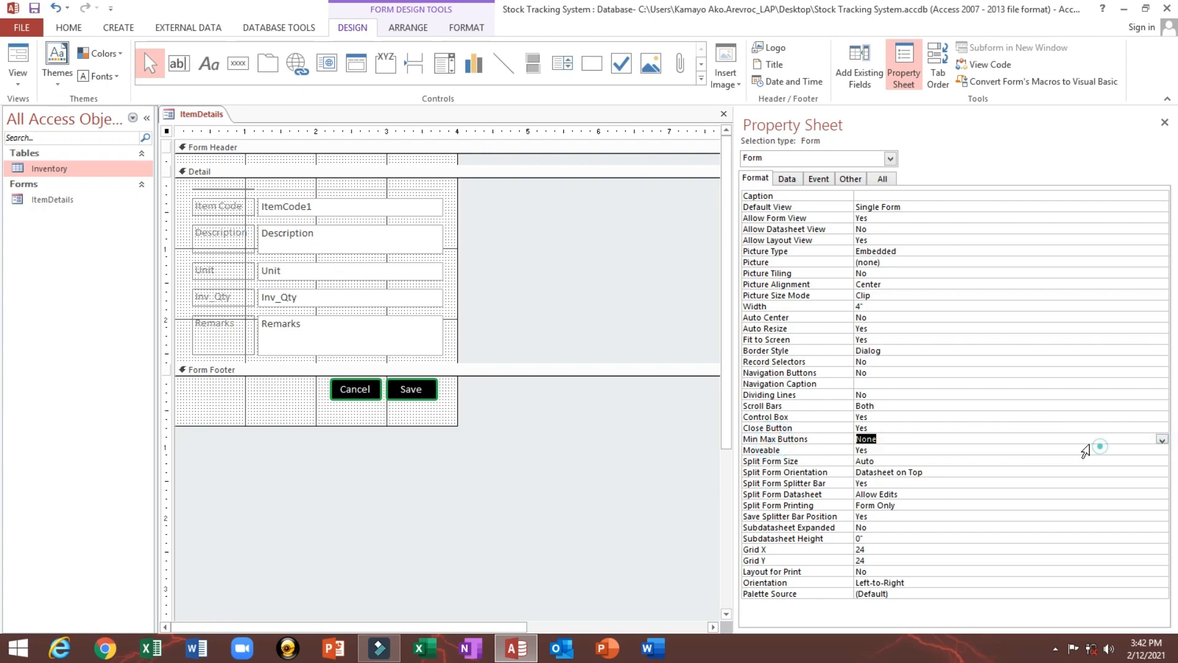
left_click(769, 394)
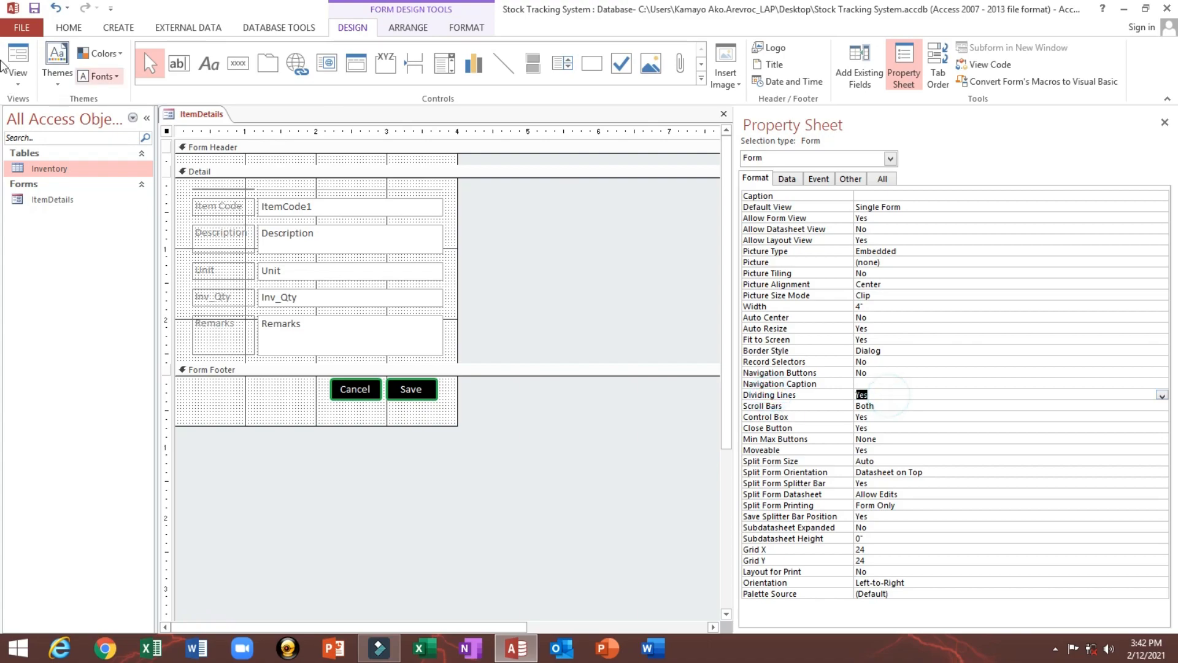
Check the form's dialog border and dividing lines in Form View, and return to Design View.
left_click(21, 49)
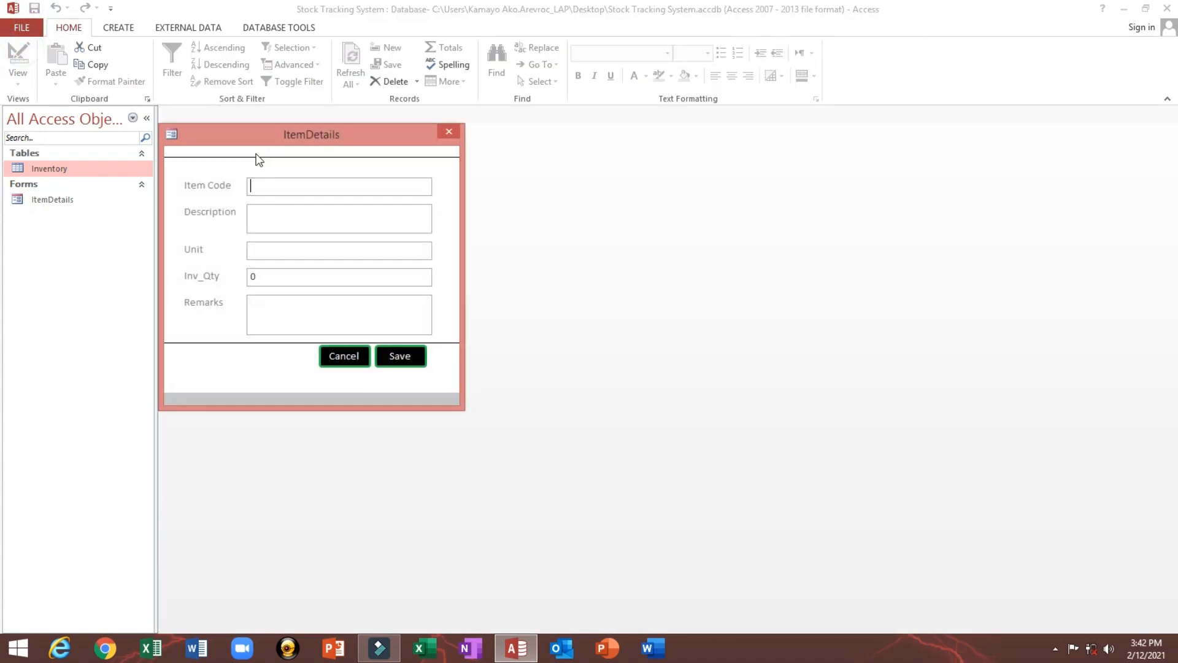
right_click(277, 160)
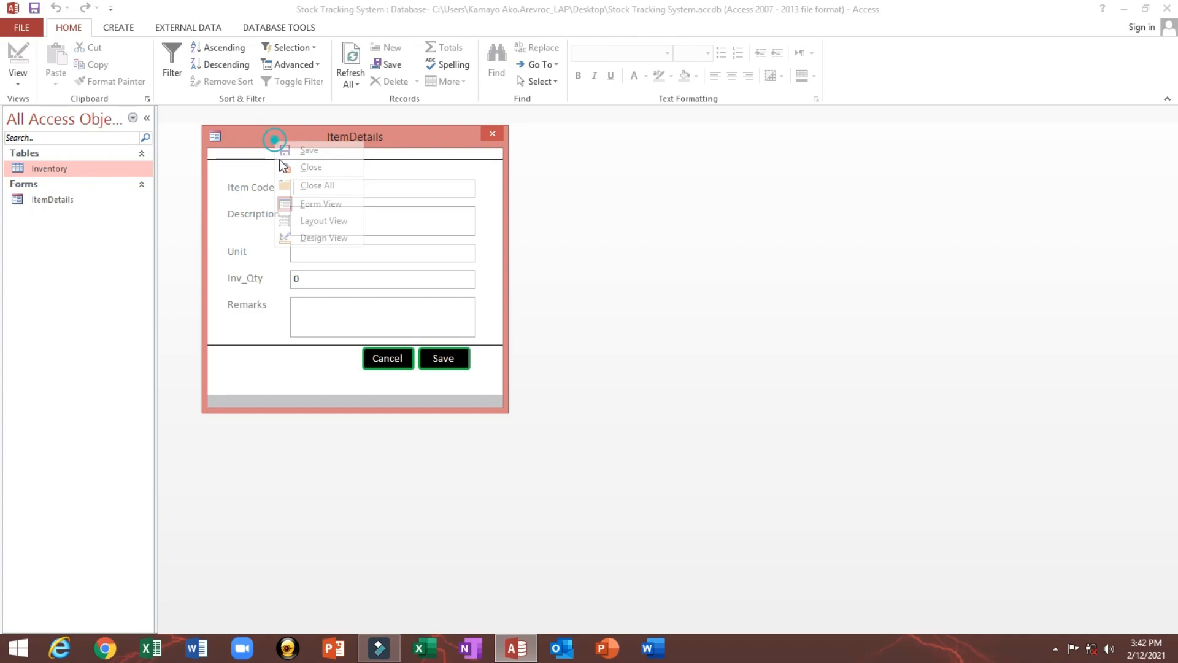
left_click(301, 235)
Shorten the form footer to just below the Cancel and Save buttons, check it in Form View, and close the form with its changes saved.
left_click_drag(350, 427, 351, 404)
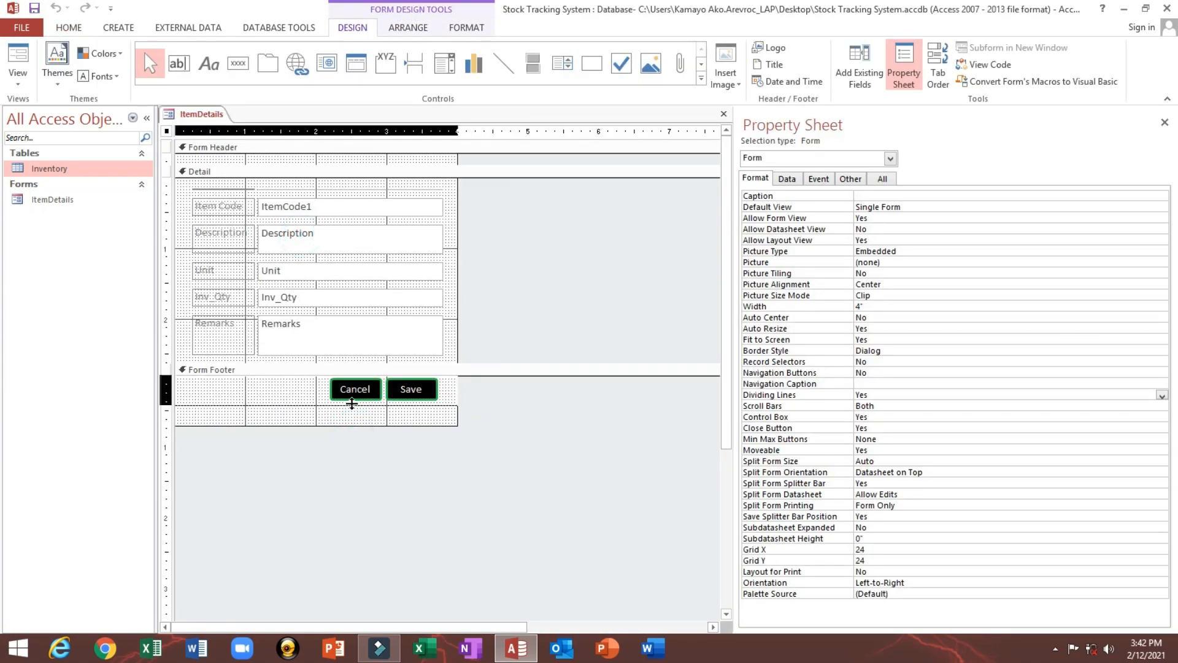
left_click(17, 53)
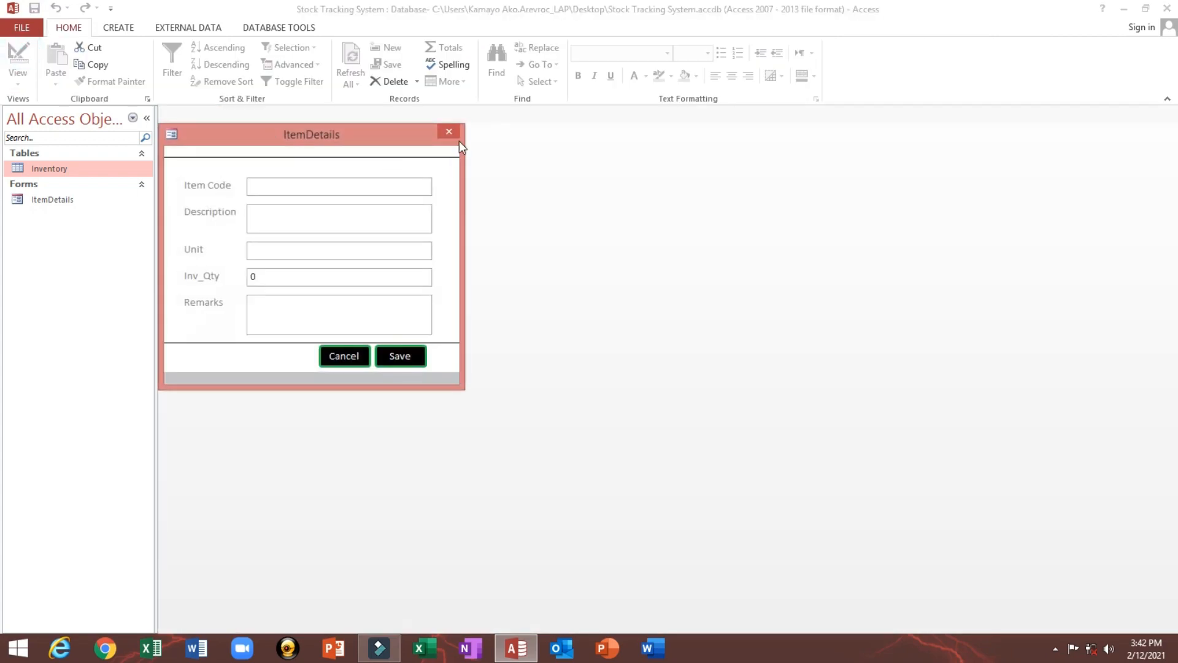
left_click(449, 132)
left_click(541, 366)
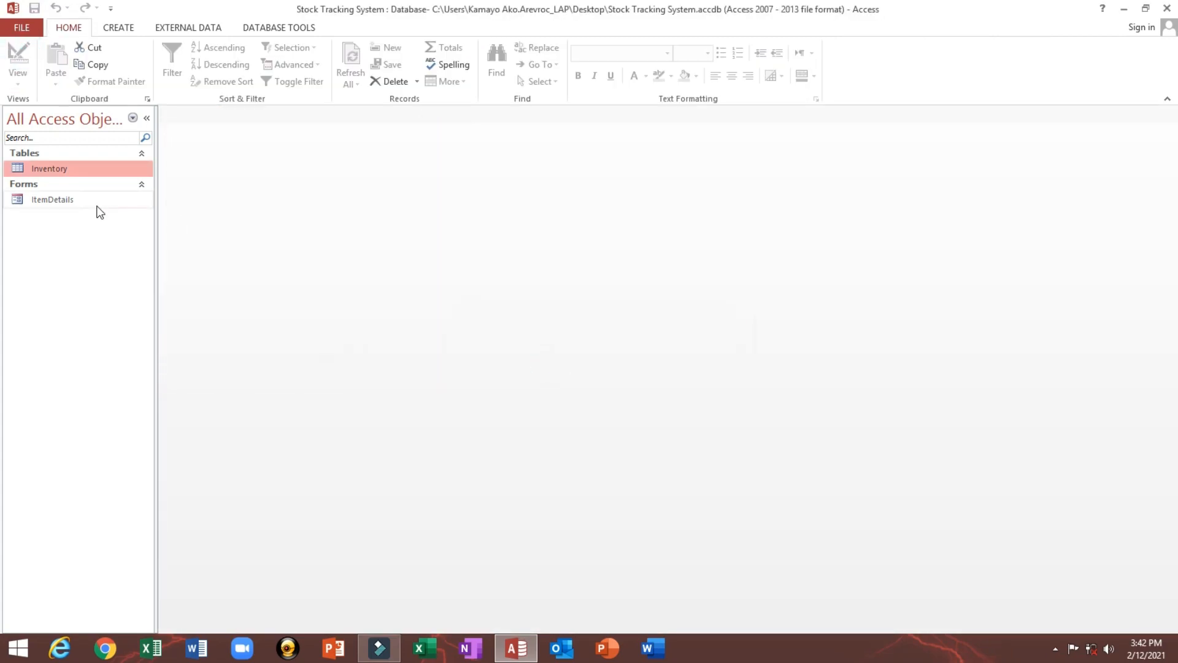
Reopen the ItemDetails form and switch it to Design View.
double_click(93, 201)
right_click(320, 135)
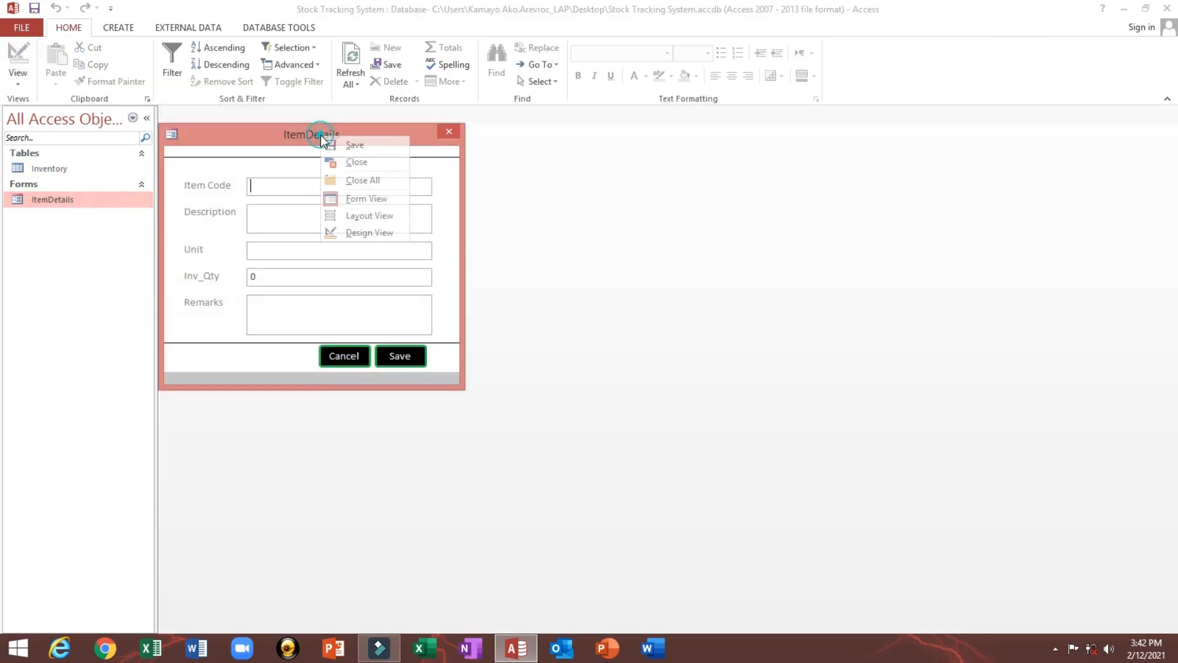
left_click(368, 232)
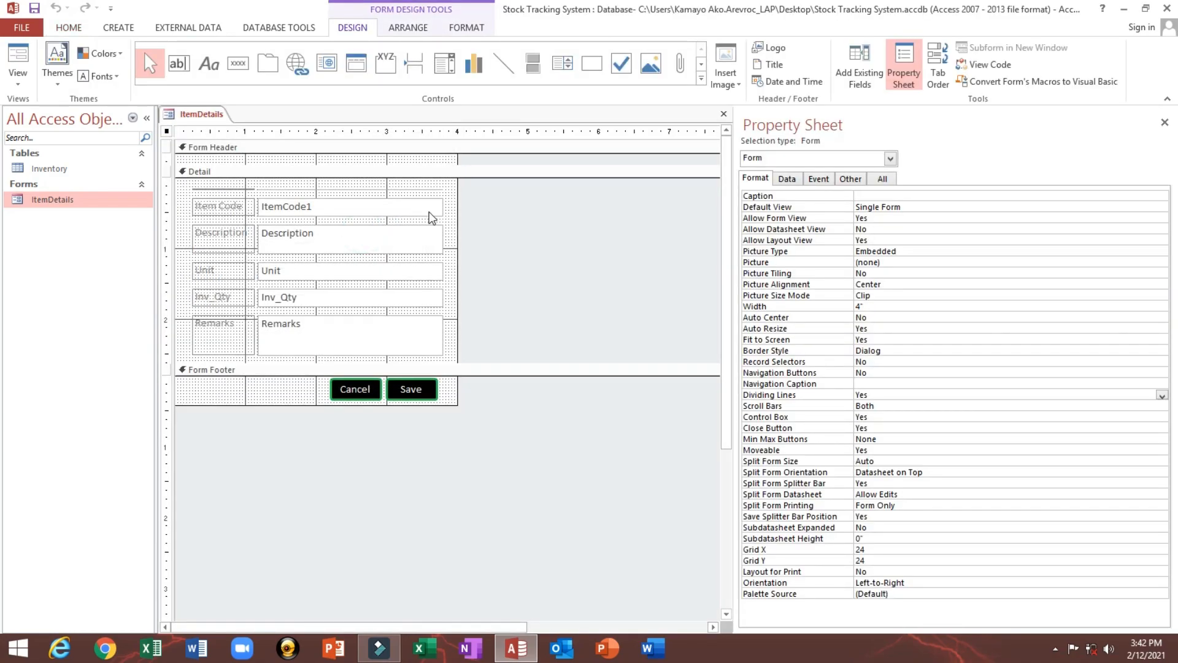
Rename the Item Code text box as txtItemCode.
left_click(416, 253)
left_click(850, 179)
left_click(941, 198)
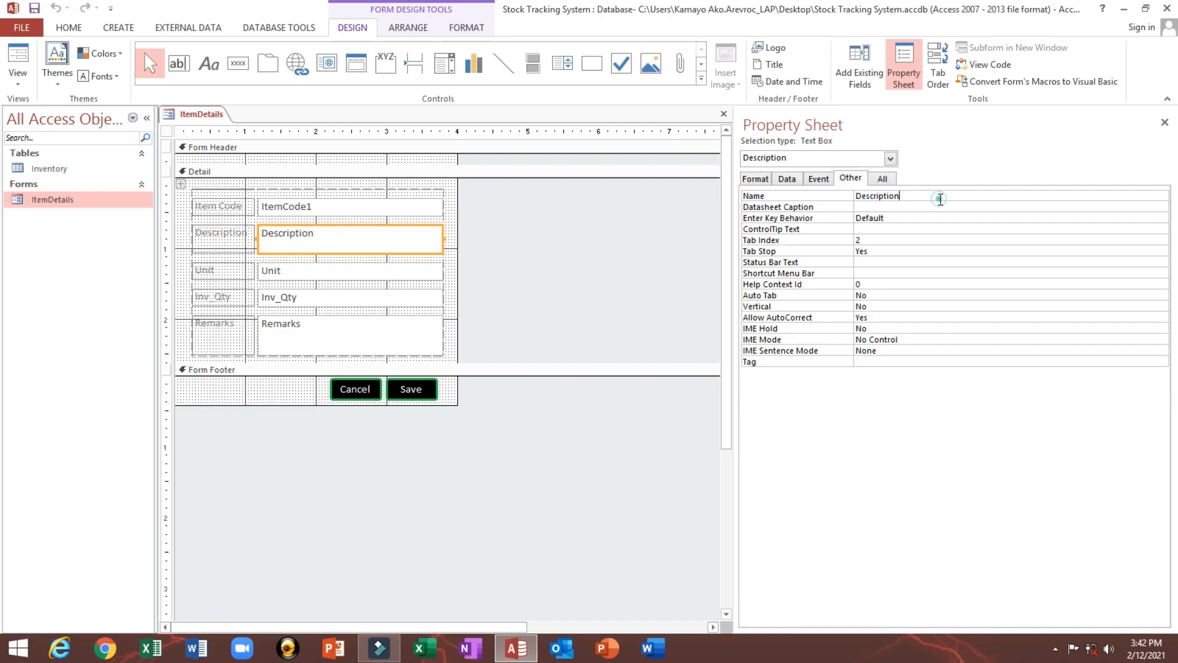
left_click(360, 207)
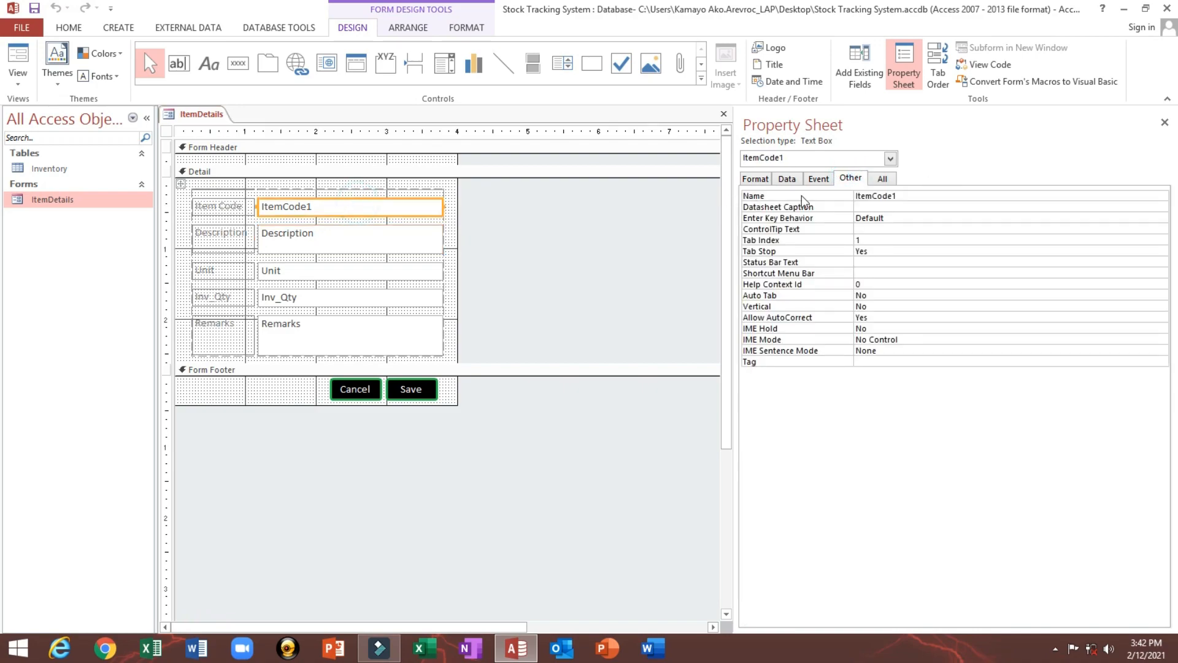
left_click(943, 190)
double_click(926, 194)
type("txtItemCode")
Create an On Click event procedure for the Cancel button and open its code.
left_click(357, 399)
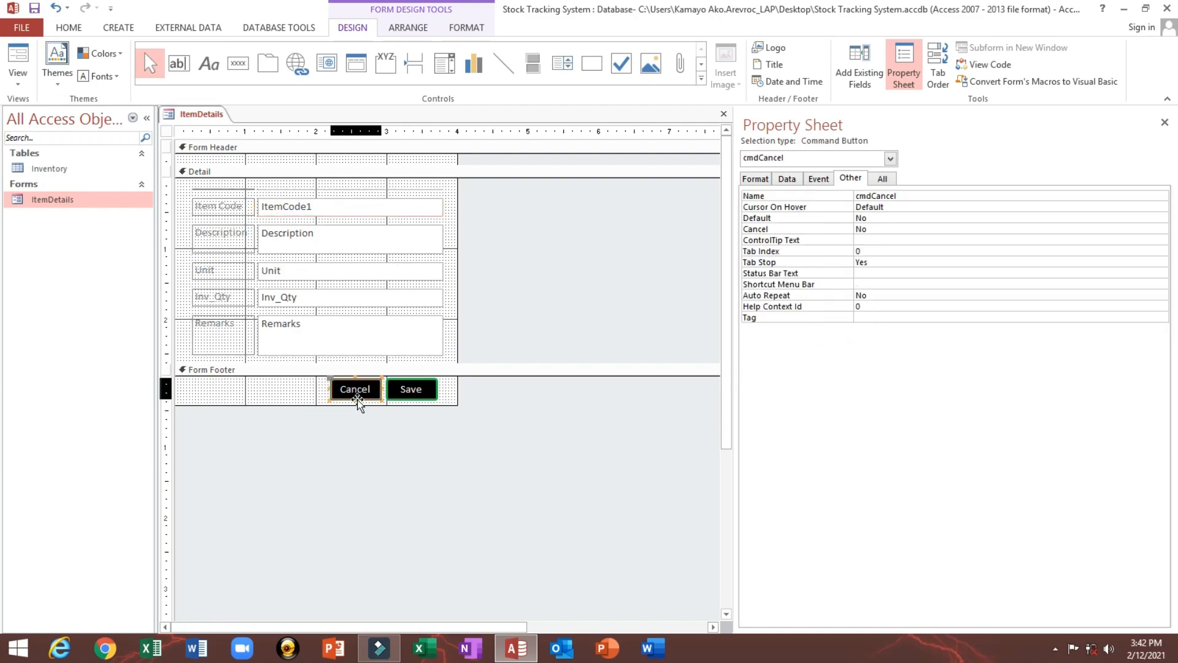
left_click(818, 178)
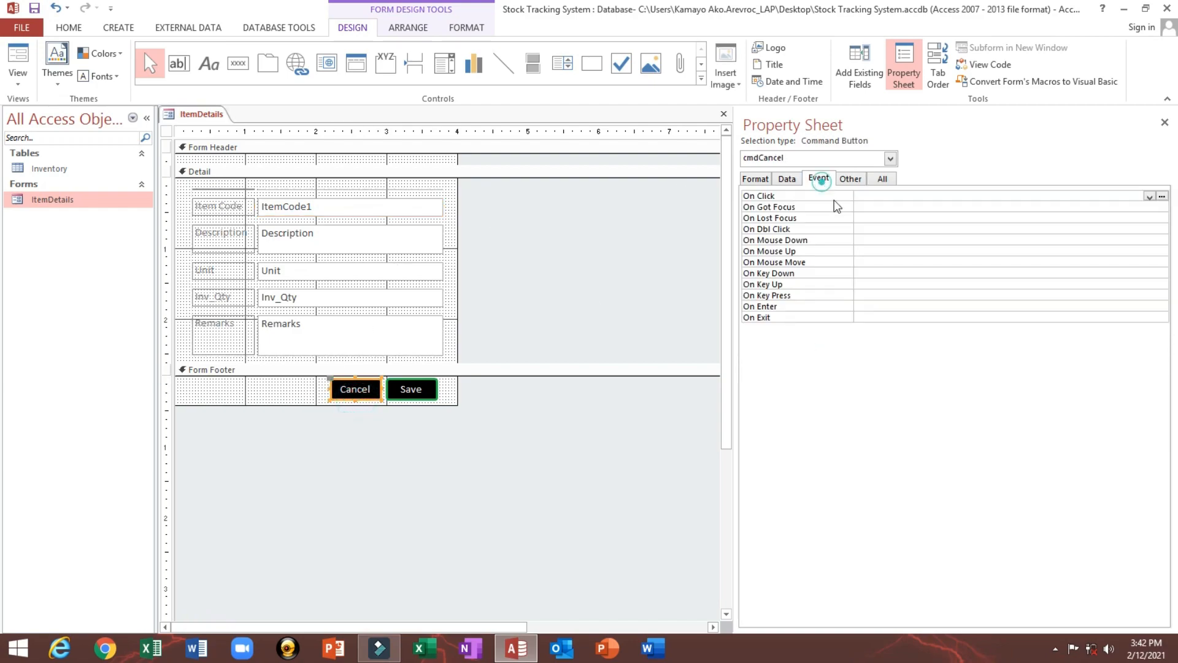
left_click(759, 196)
left_click(1149, 196)
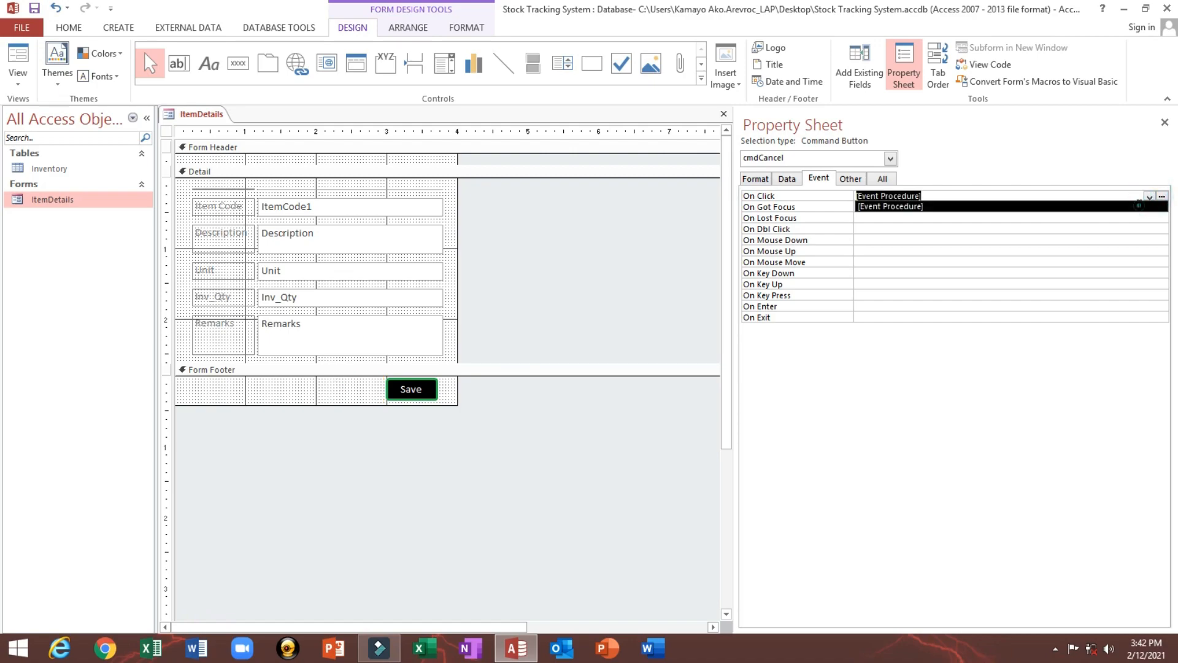
left_click(1162, 196)
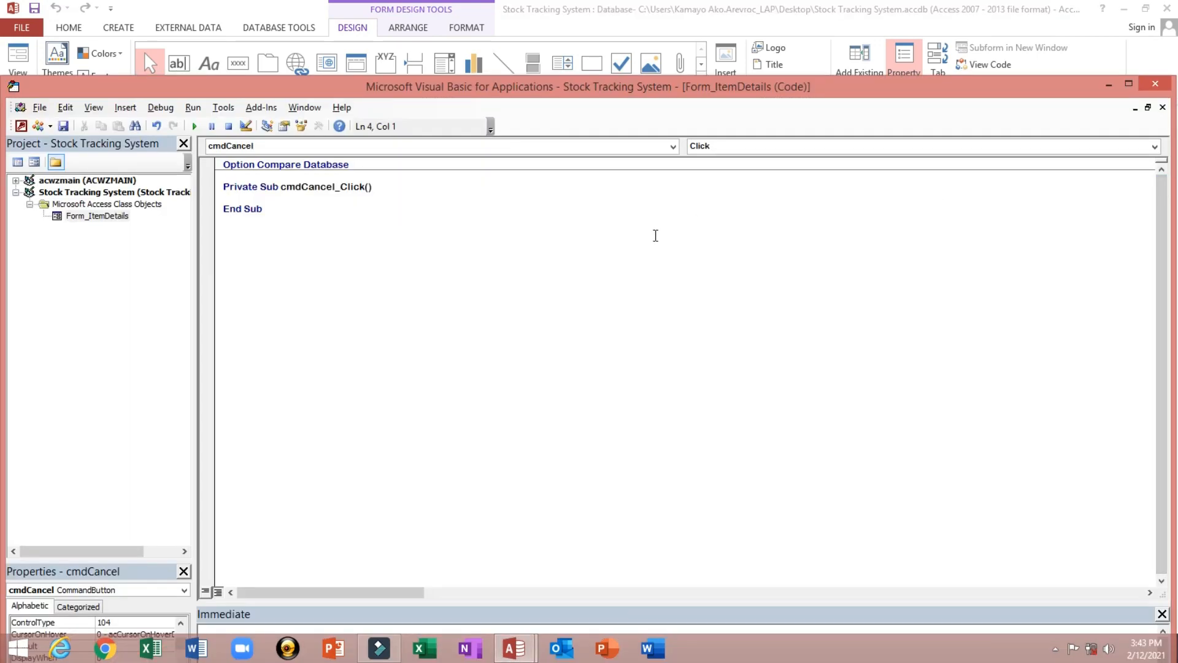
Write DoCmd.Close in the cmdCancel_Click procedure and close the code editor.
type("docmd.clos")
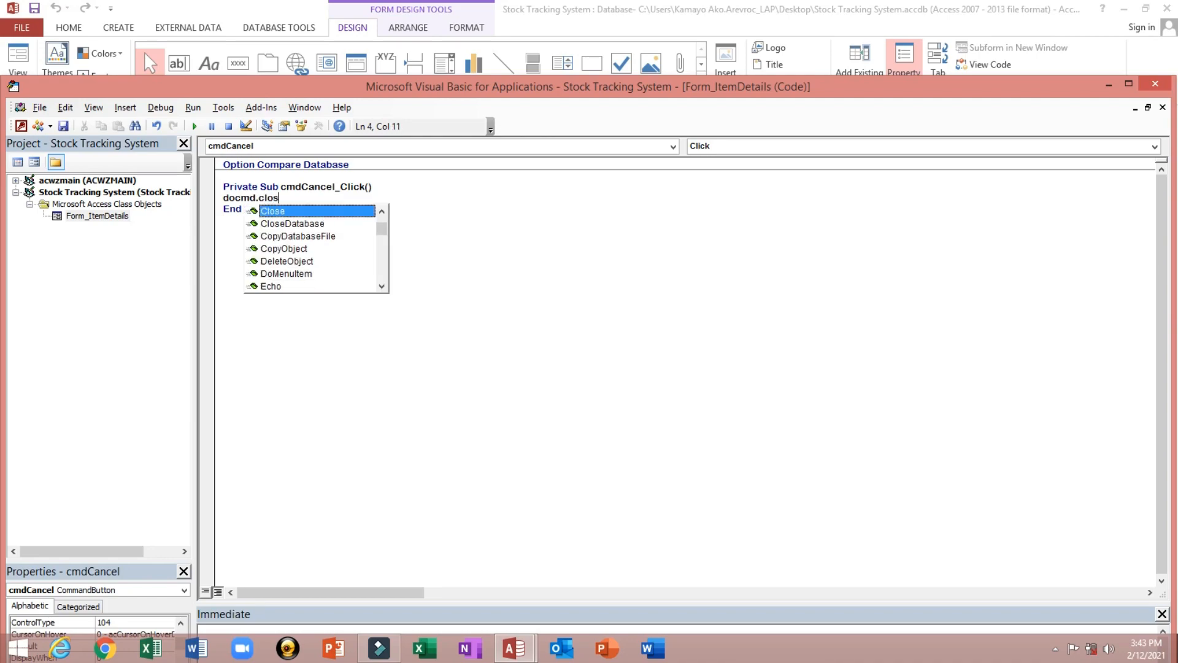
key("Tab")
key("Up")
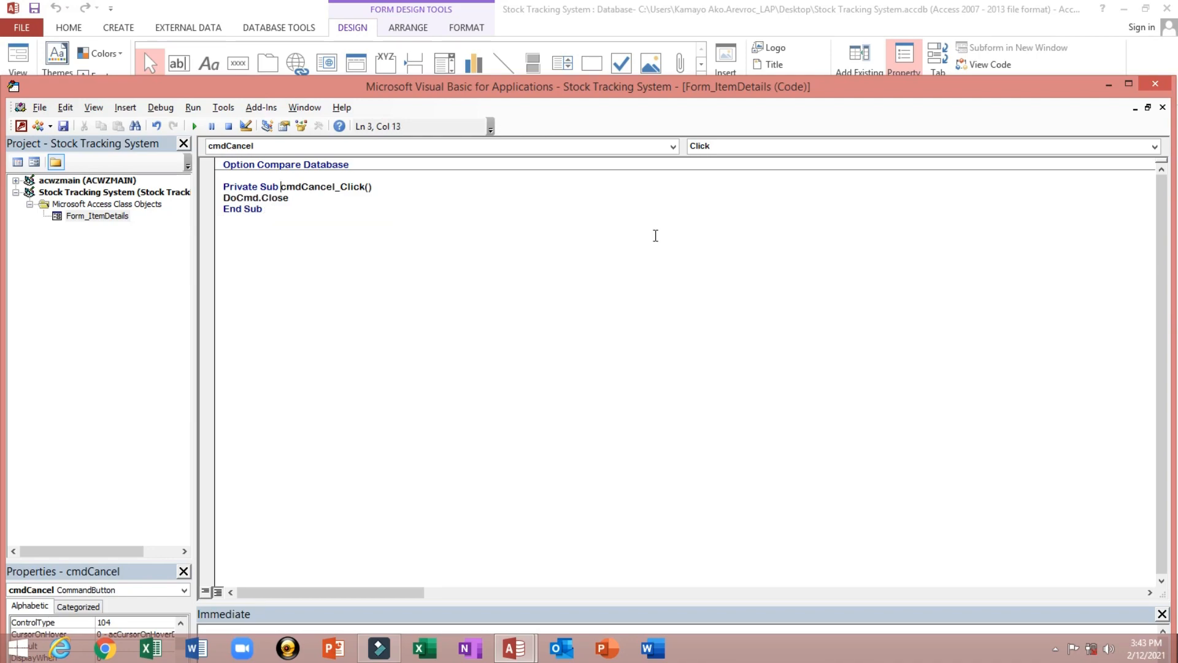
left_click(1153, 87)
Test the Cancel button in Form View, saving the form's changes as it closes.
left_click(27, 71)
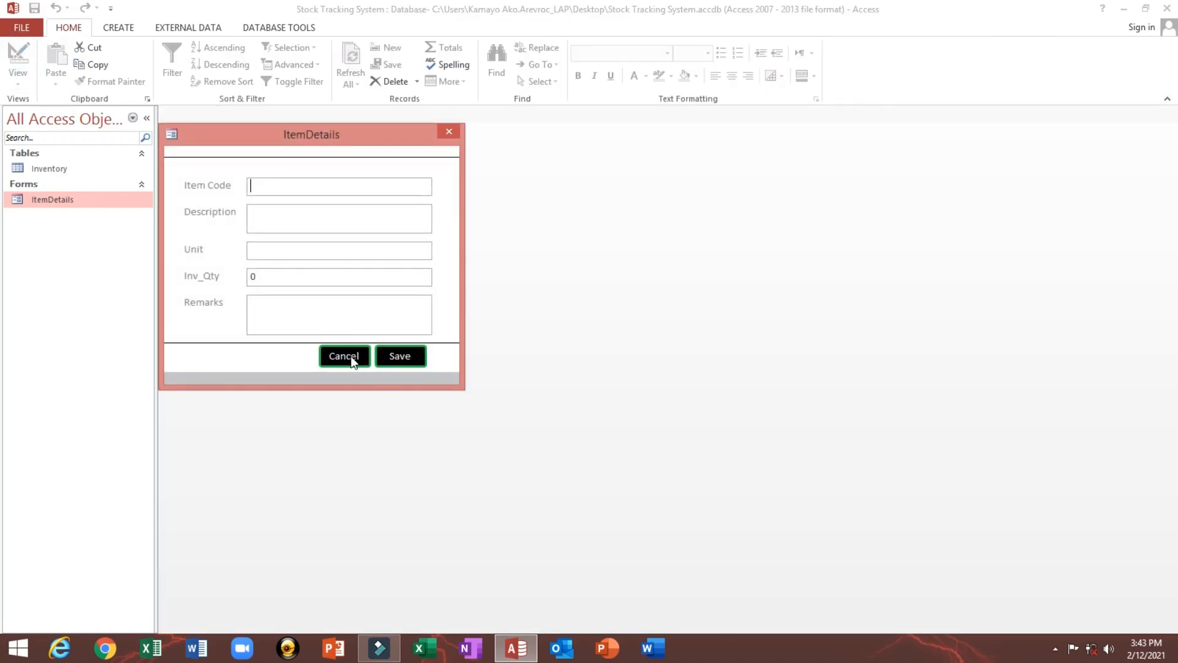
left_click(353, 360)
left_click(528, 363)
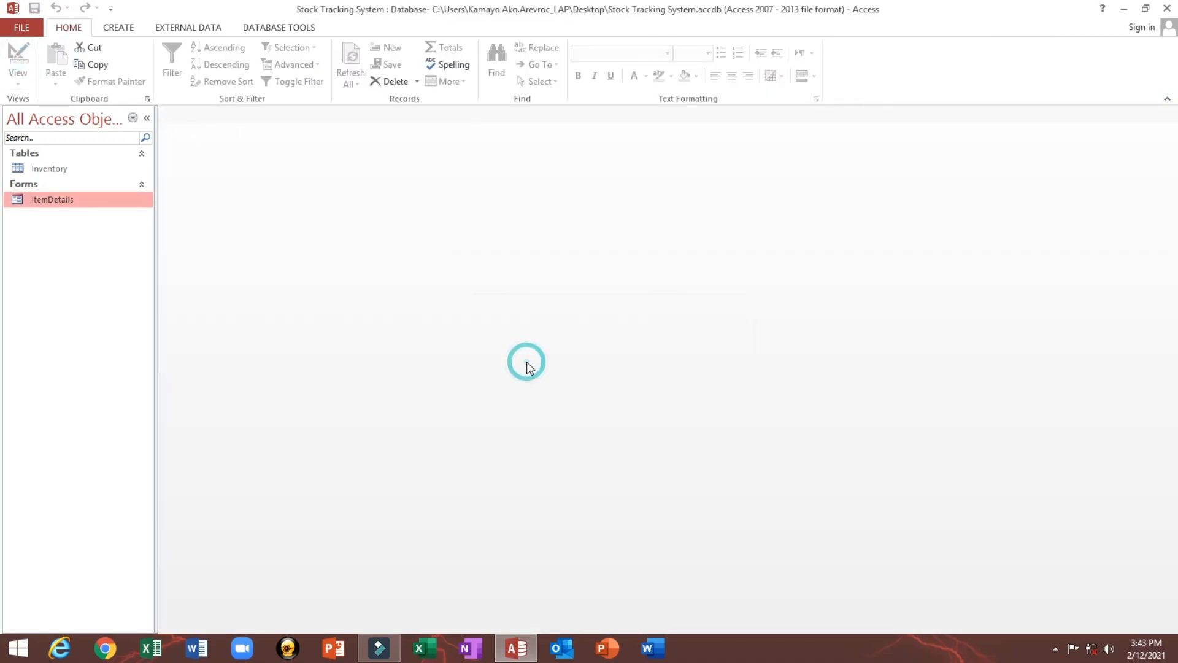
Retest the Cancel button on the ItemDetails form, and reopen the form in Design View.
double_click(85, 196)
left_click(333, 353)
left_click(64, 191)
right_click(71, 198)
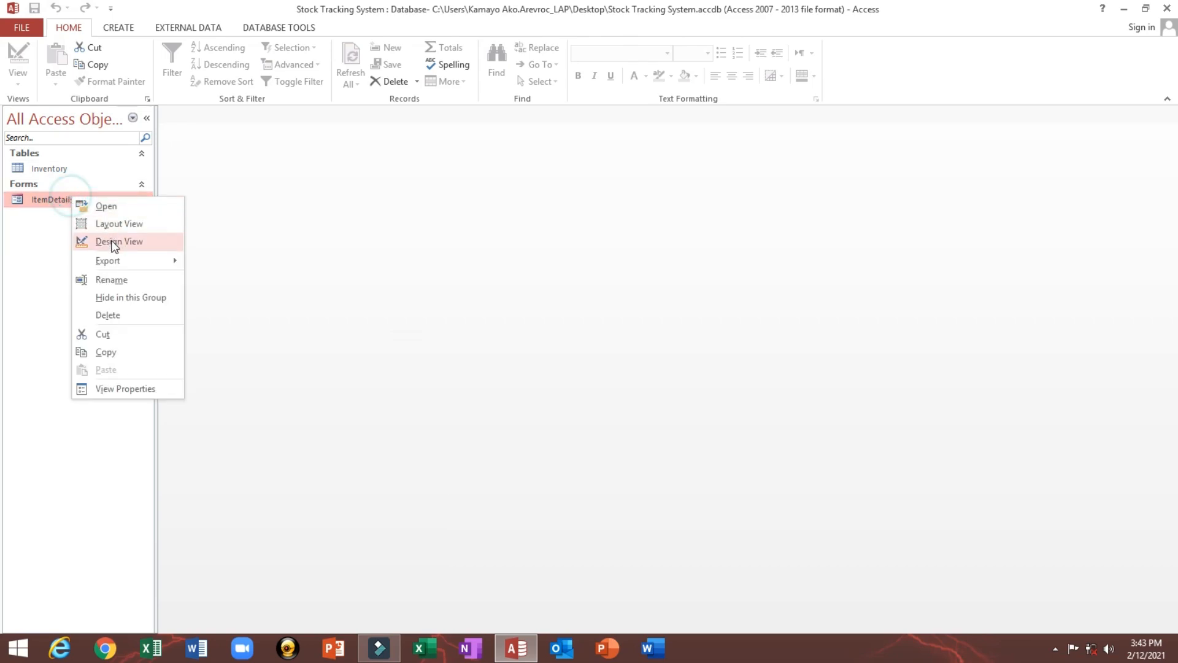
left_click(147, 241)
Create an On Click event procedure for the Save button and open its code.
left_click(414, 385)
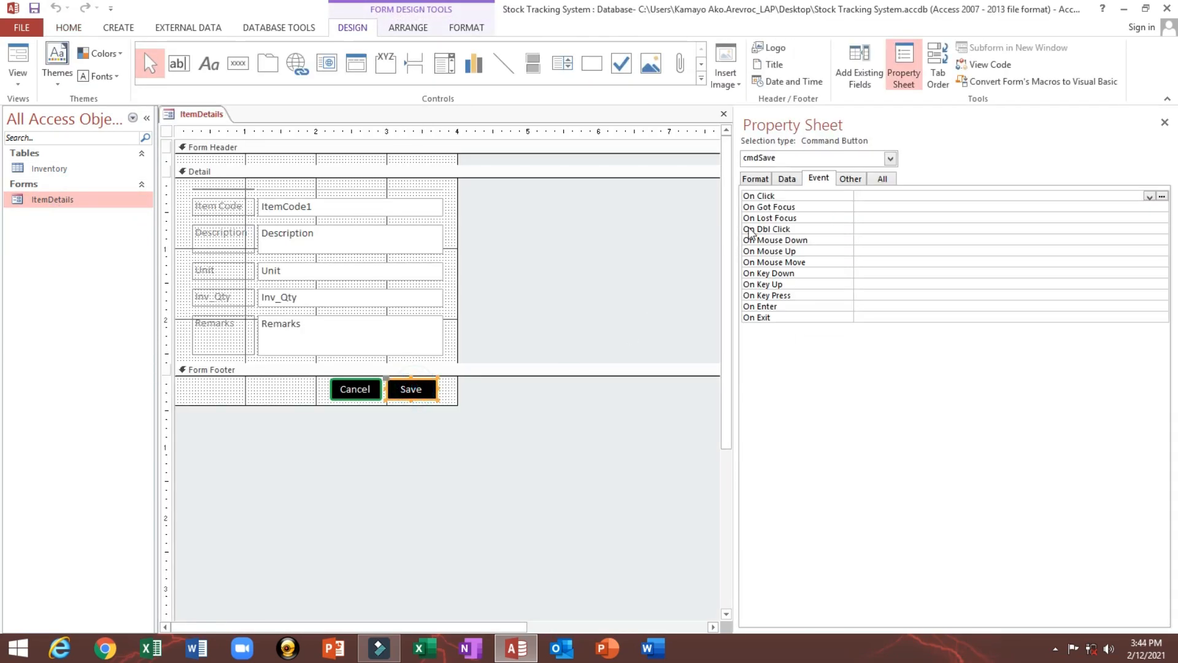
left_click(754, 196)
double_click(1149, 196)
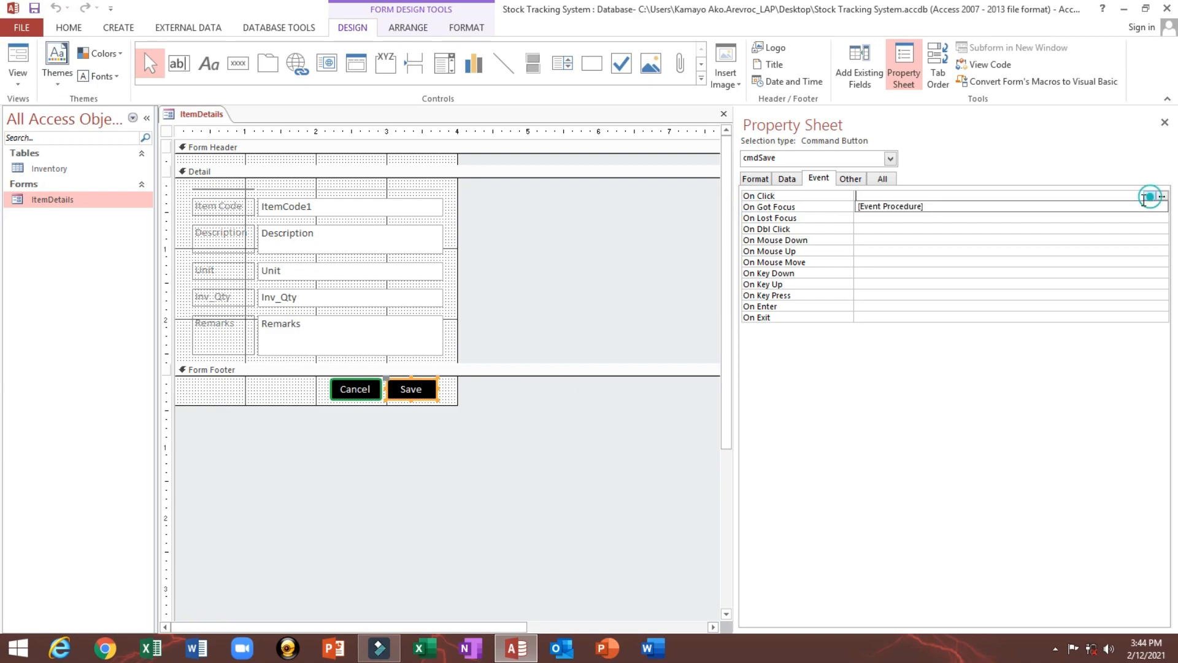
left_click(1162, 196)
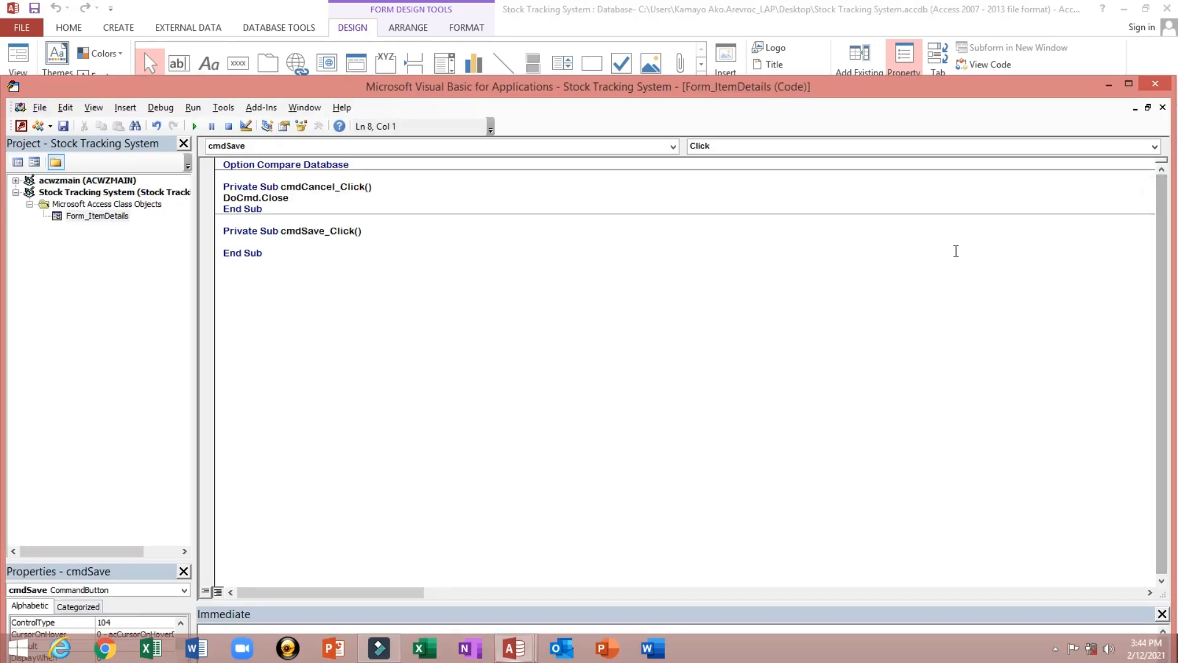
Write DoCmd.Save as the first line of the cmdSave_Click procedure.
type("co")
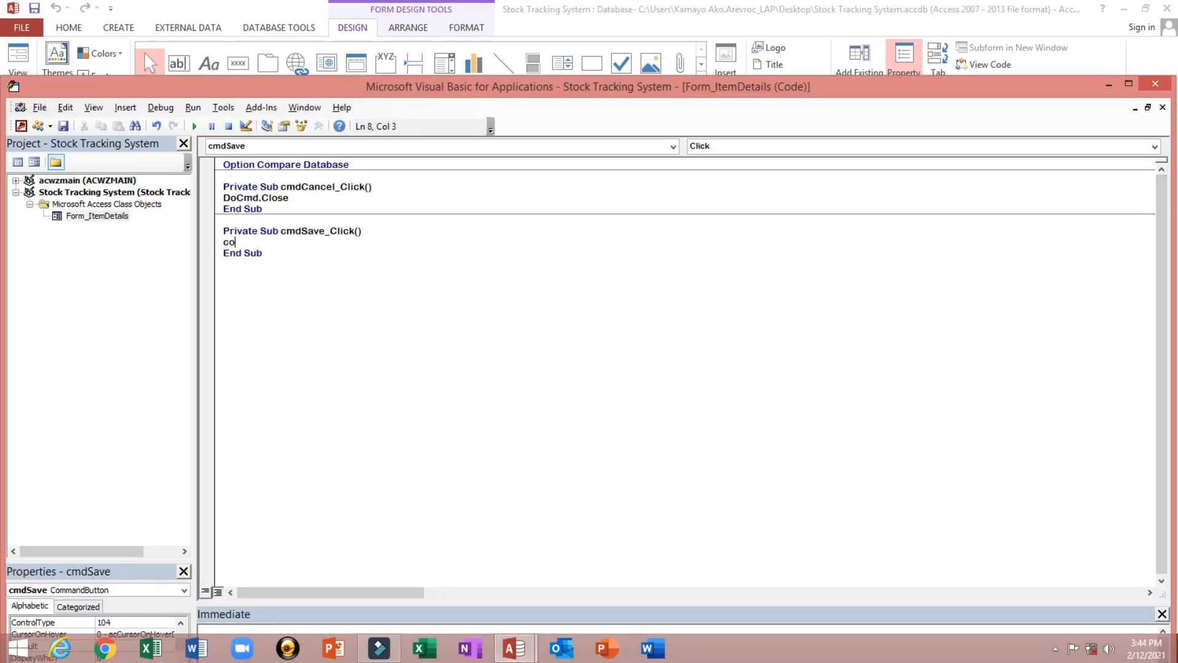
key("BackSpace")
key("BackSpace")
type("docmd.s")
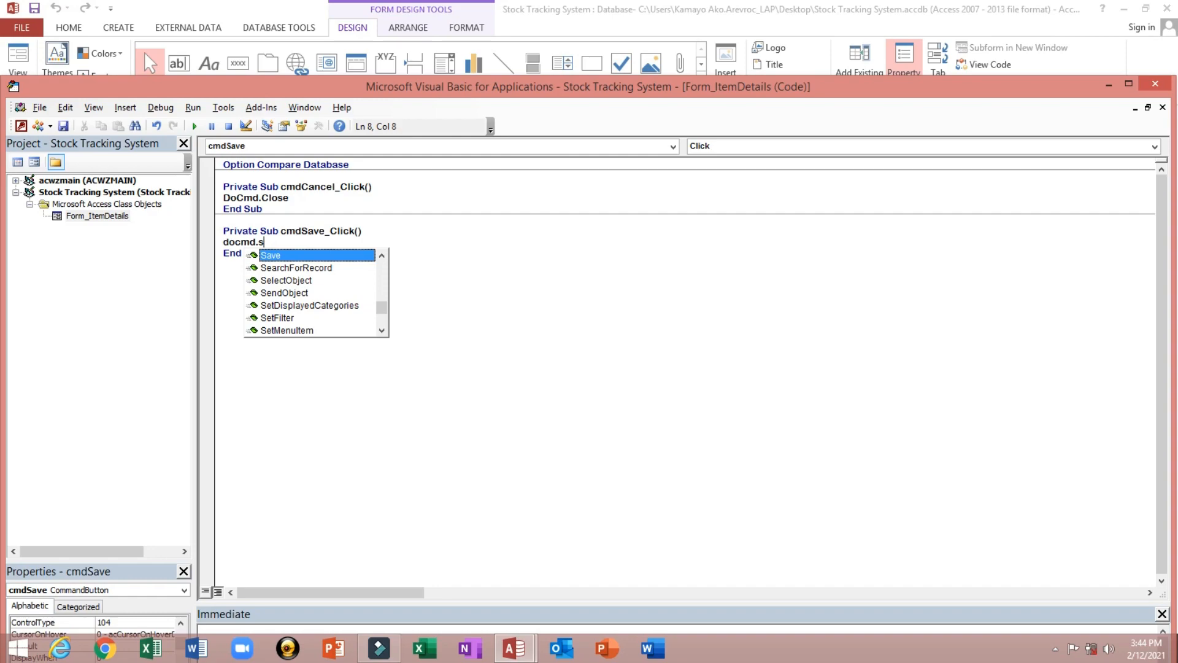
key("Tab")
key("Return")
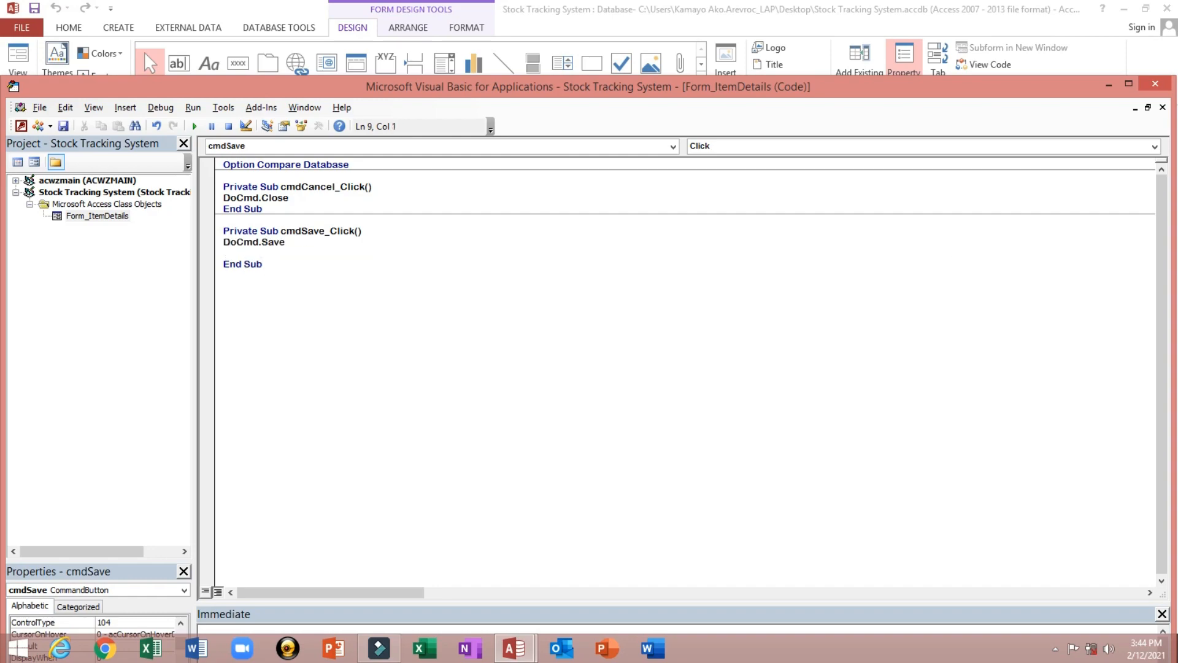
Below DoCmd.Save, add a MsgBox with the prompt "Successfully save!" and the vbInformation style.
type("MsgBox \"")
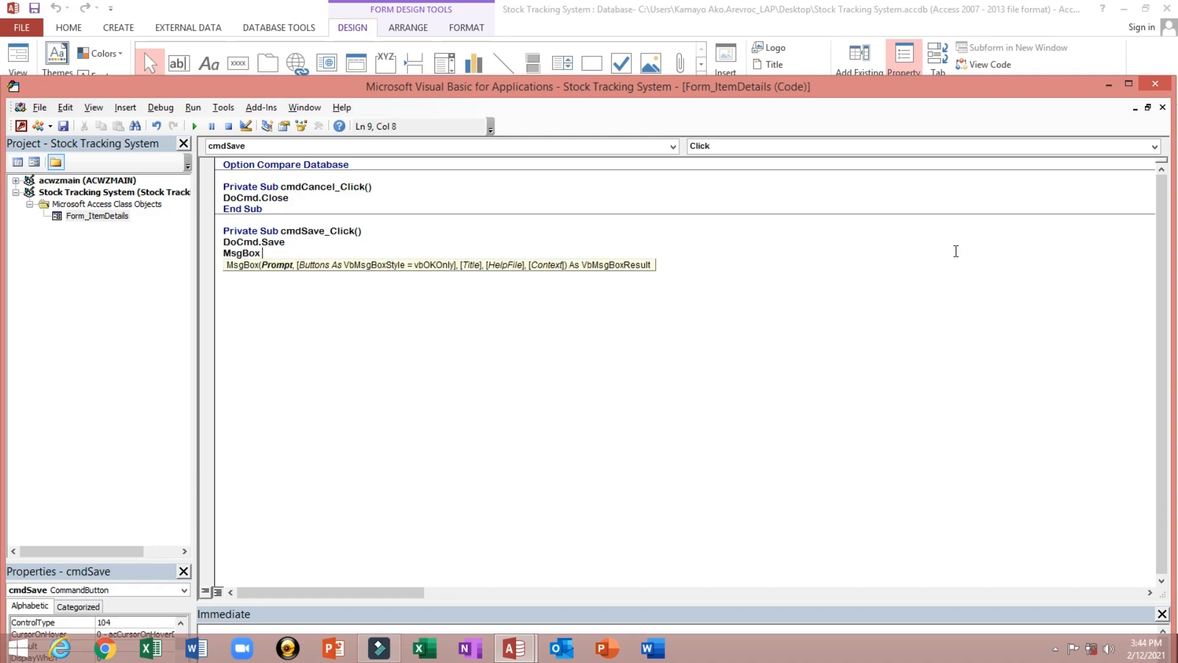
type("Successfully save!\",")
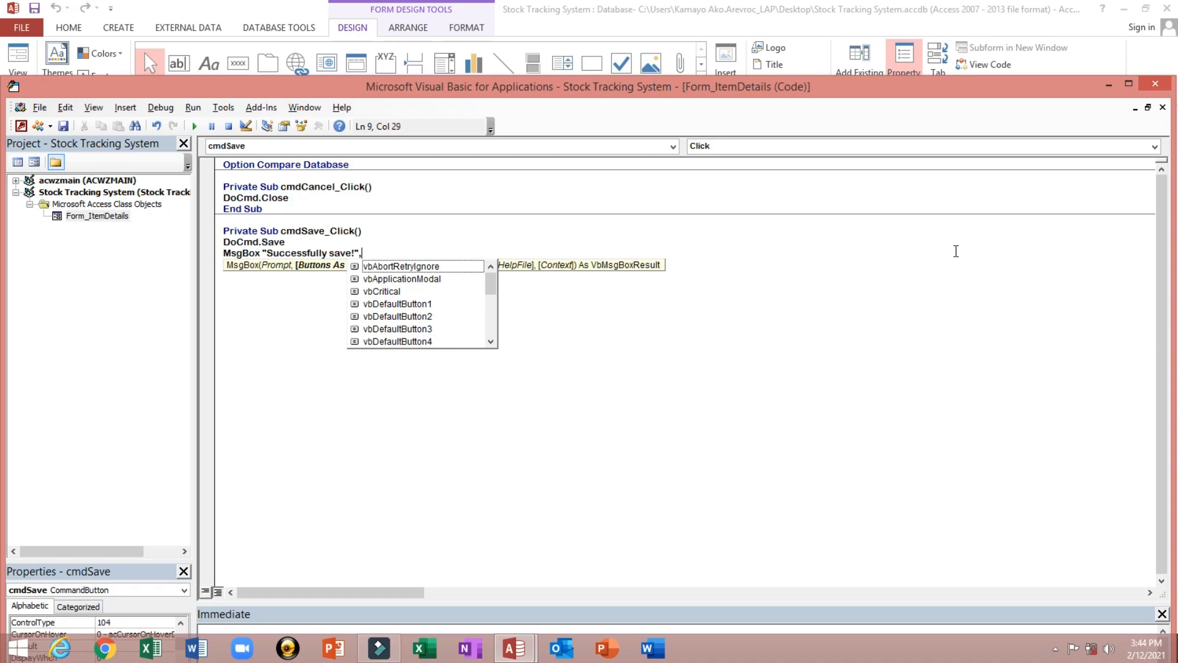
key("BackSpace")
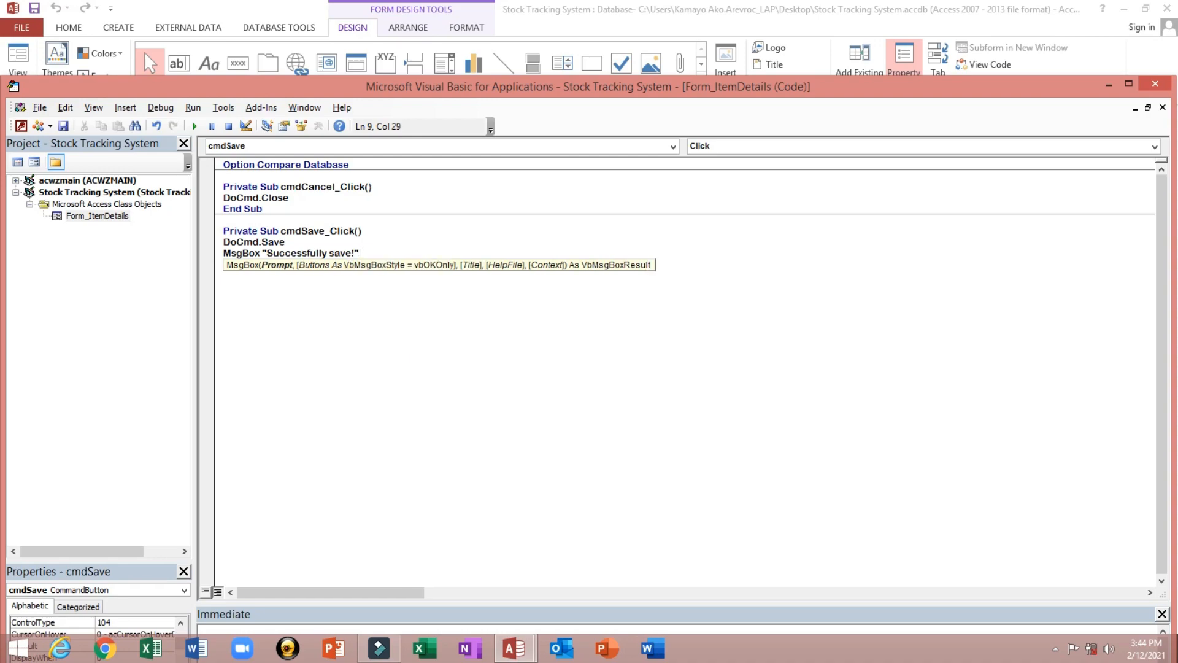
type(",")
key("Down")
key("Down")
key("Down")
key("Down")
key("Down")
key("Down")
key("Down")
key("Down")
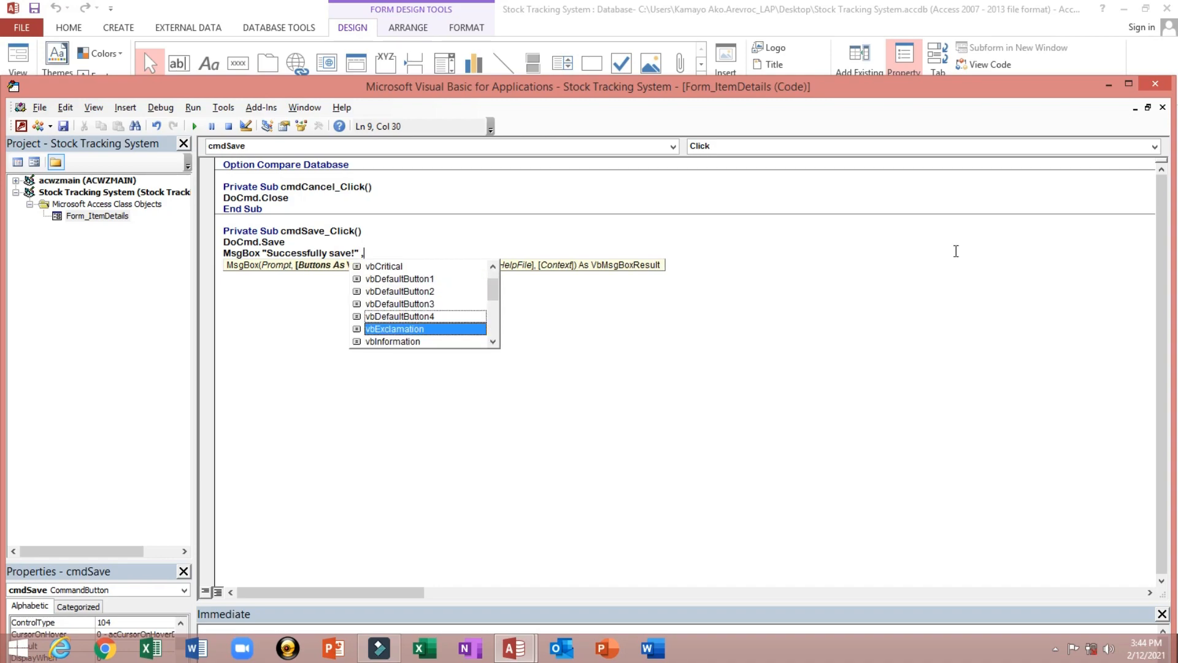
key("Down")
key("Tab")
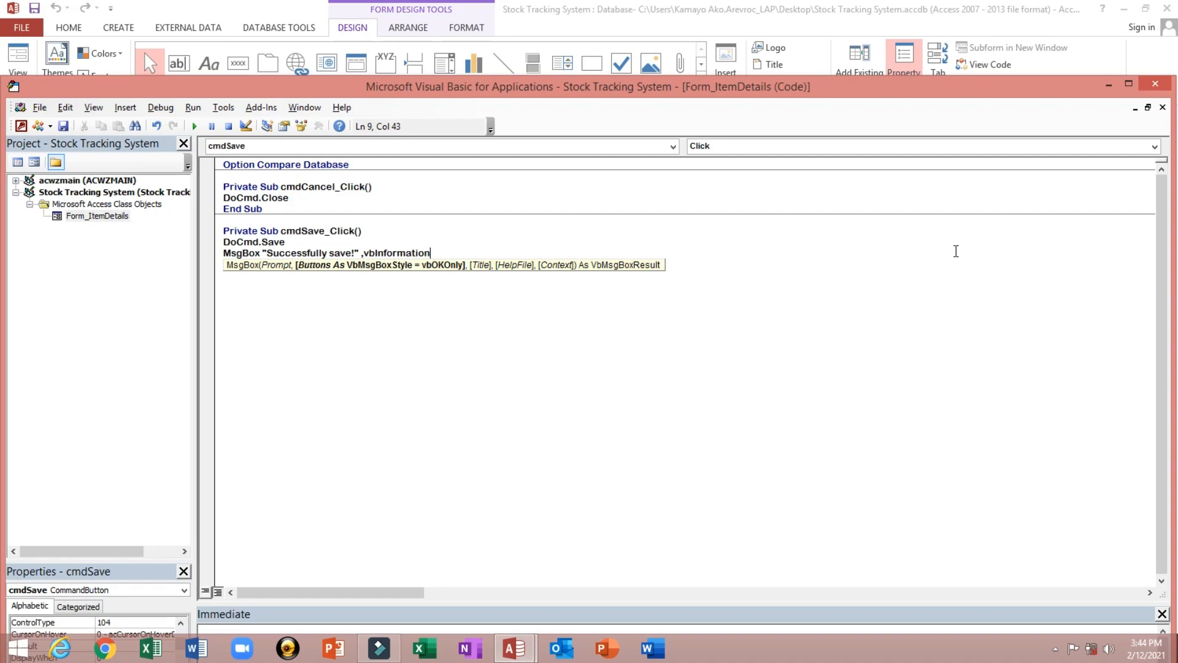
Give the message box the title "Saved" and close the code editor.
type(",\"")
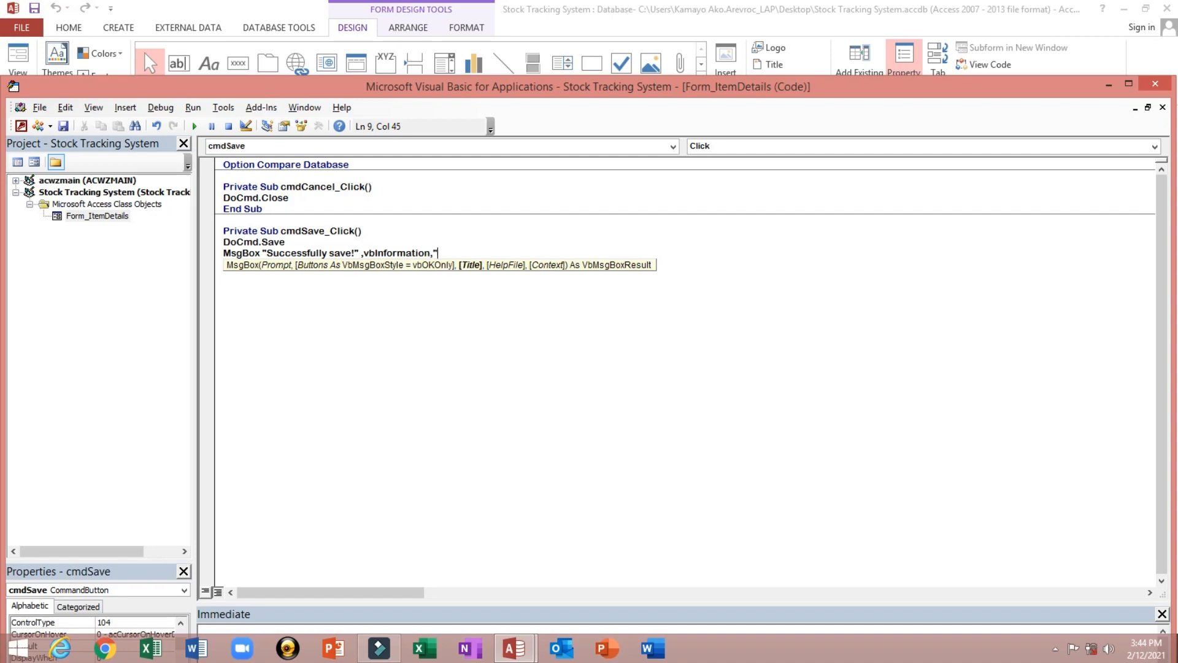
type("Stock Ta")
key("BackSpace")
key("BackSpace")
key("BackSpace")
key("BackSpace")
key("BackSpace")
key("BackSpace")
key("BackSpace")
key("BackSpace")
type("Saved\"")
key("Up")
key("Down")
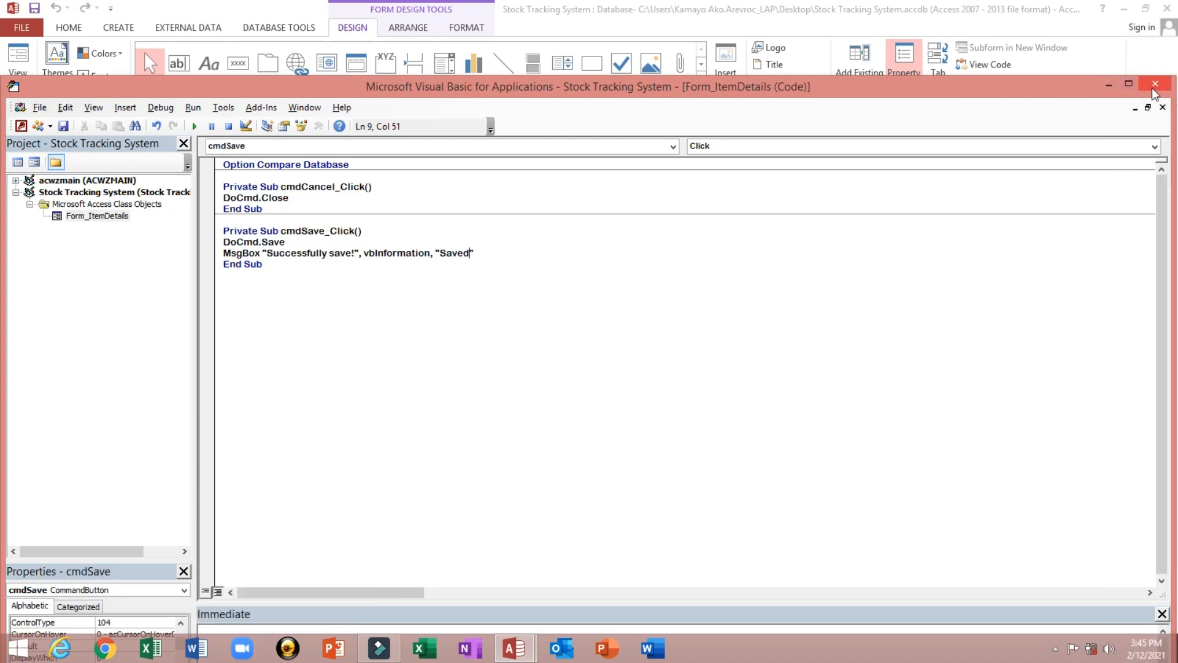
left_click(1154, 86)
Preview the ItemDetails pop-up in Form View and return to Design View.
left_click(17, 58)
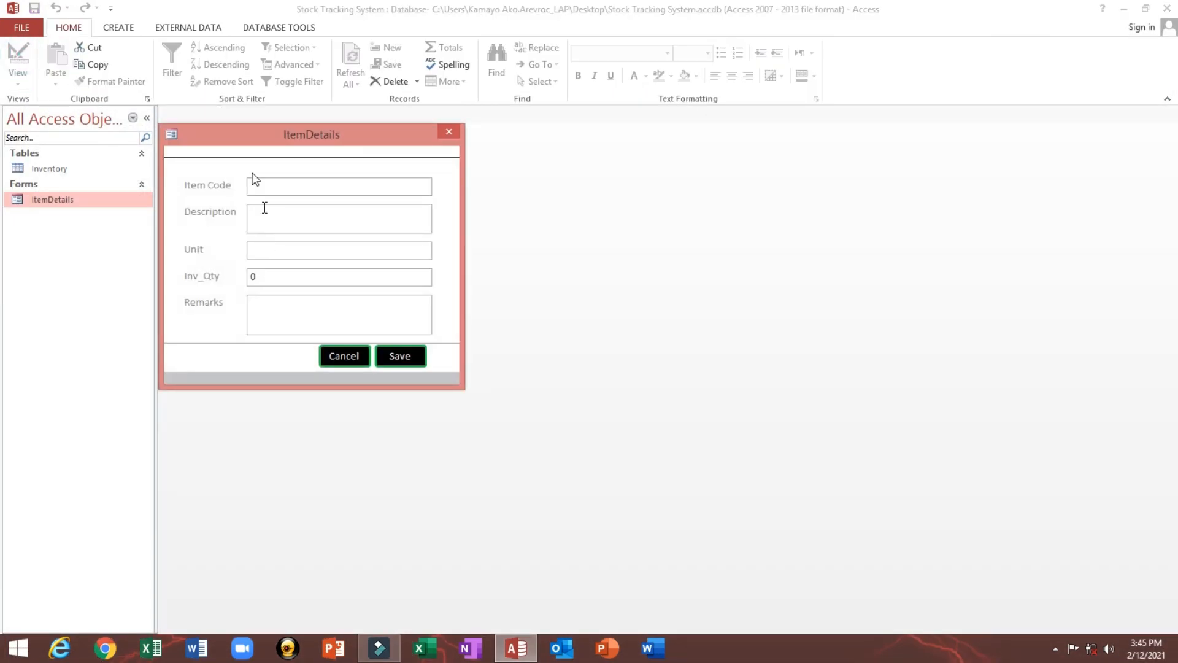
left_click_drag(213, 136, 273, 170)
right_click(274, 176)
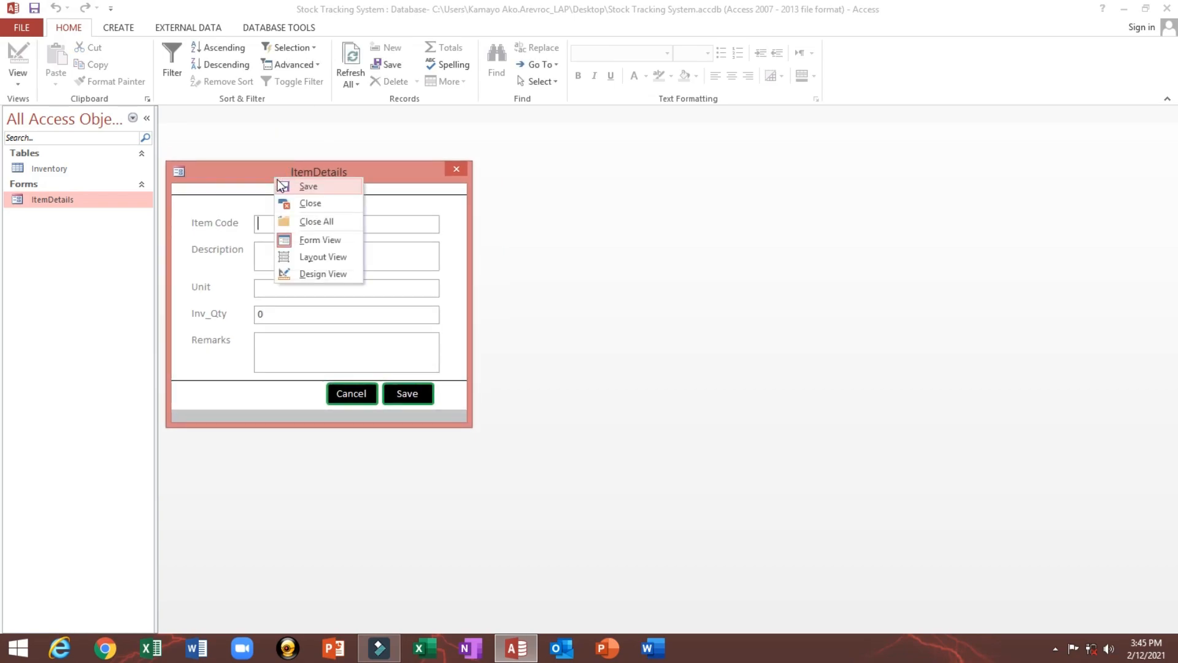
left_click(304, 271)
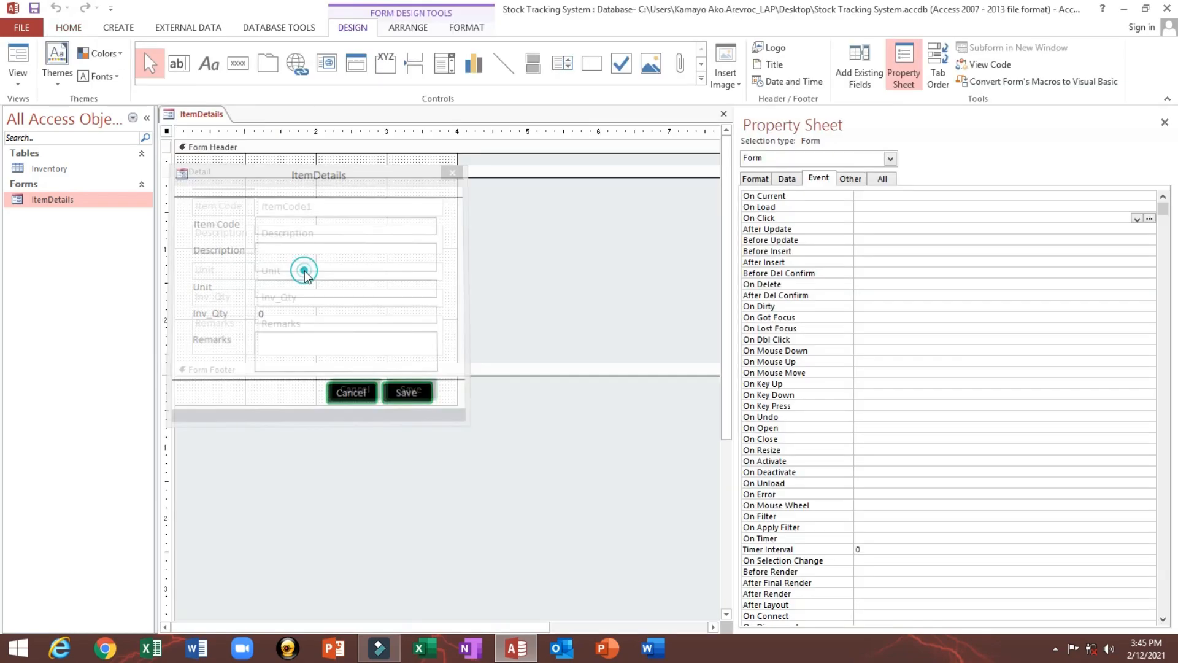
left_click(292, 210)
left_click(18, 57)
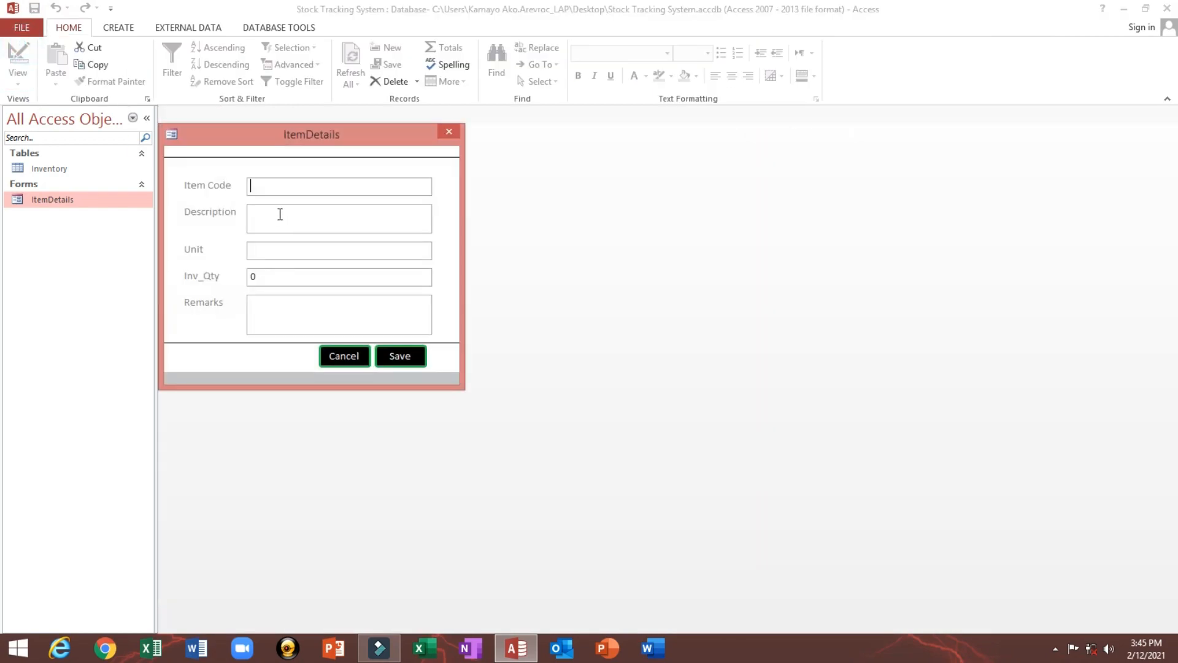
left_click_drag(252, 136, 390, 150)
right_click(391, 150)
left_click(422, 244)
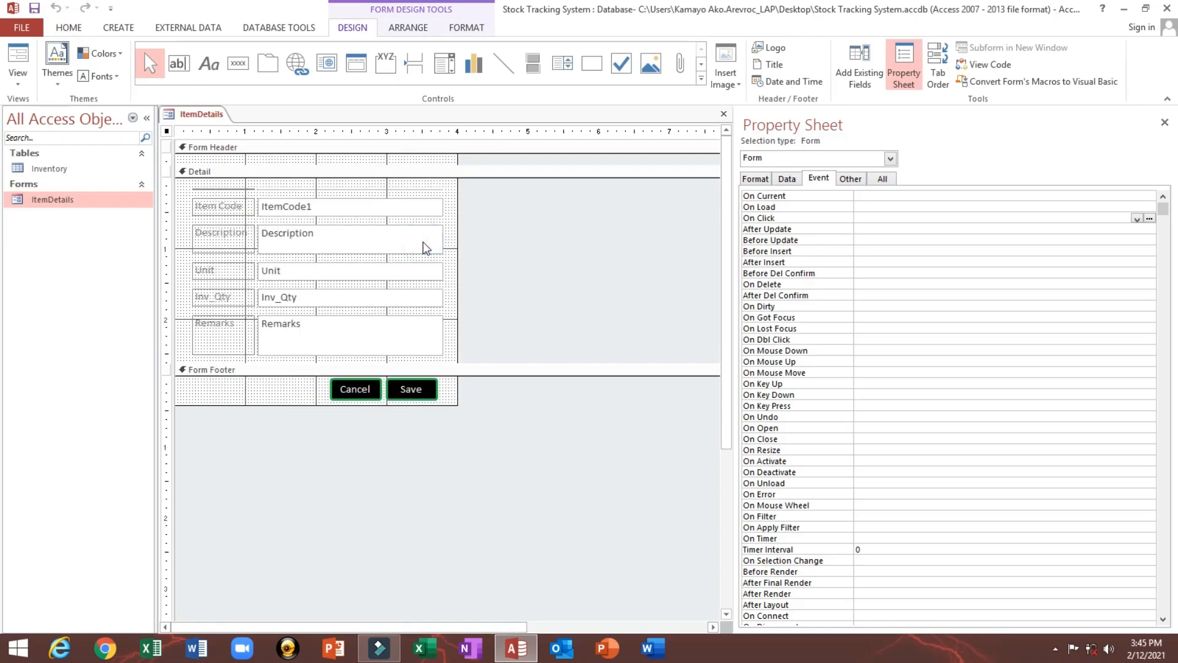
Create an After Update event procedure for the txtItemCode text box and open its code.
left_click(339, 203)
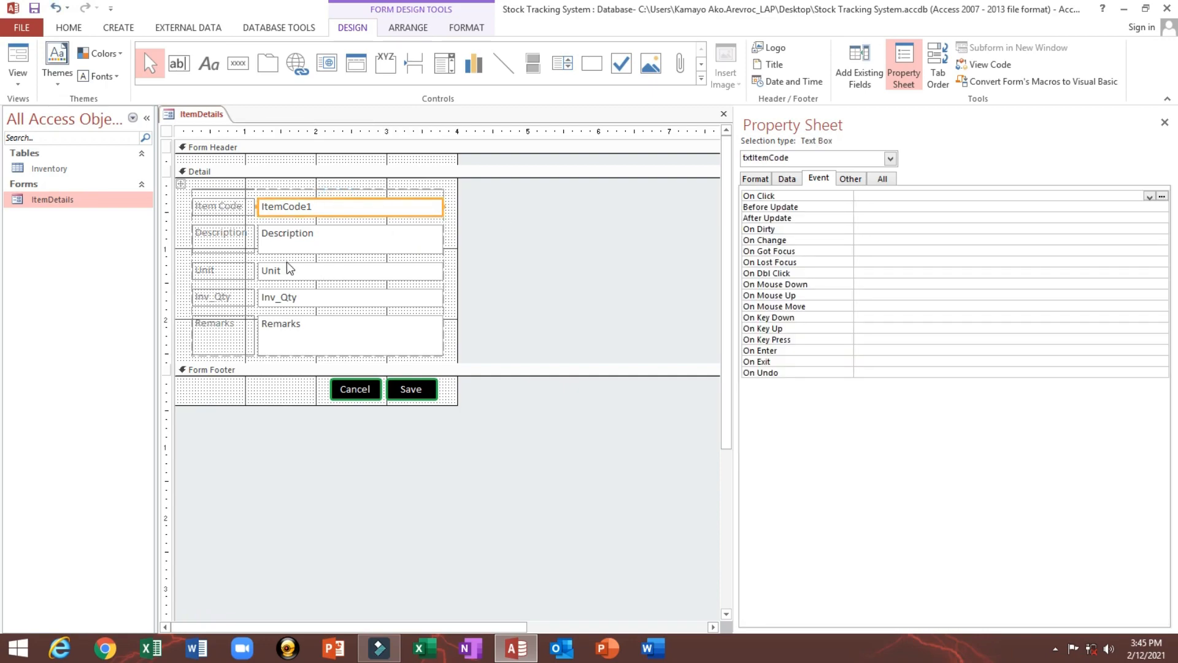
left_click(746, 219)
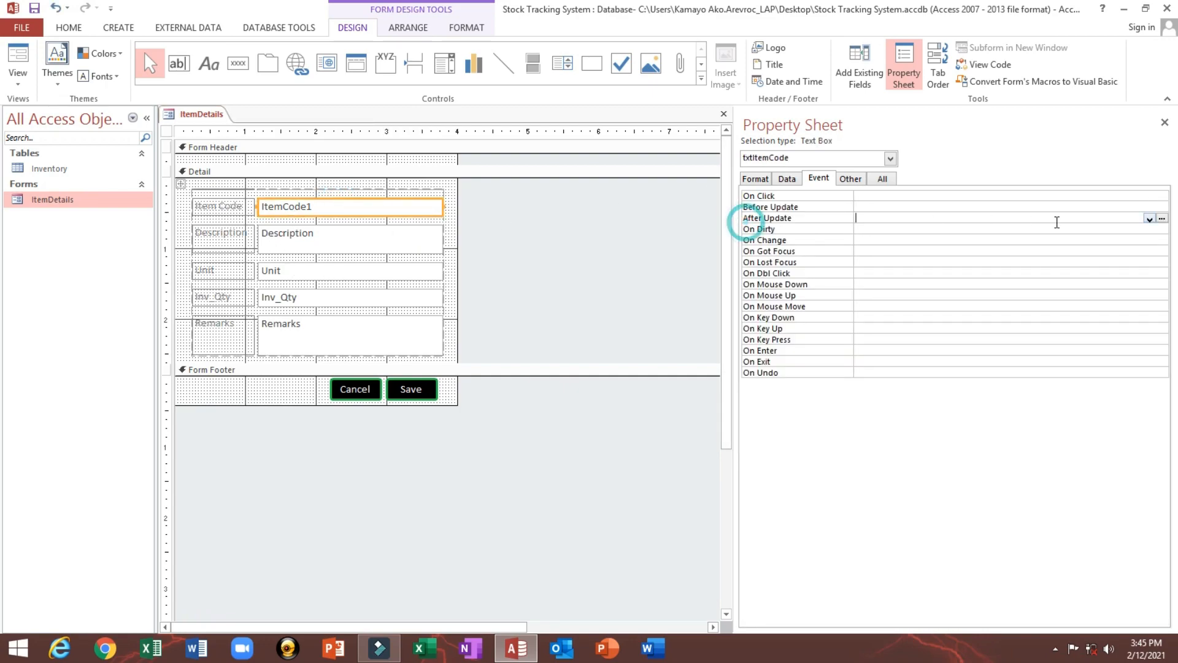
left_click(1150, 218)
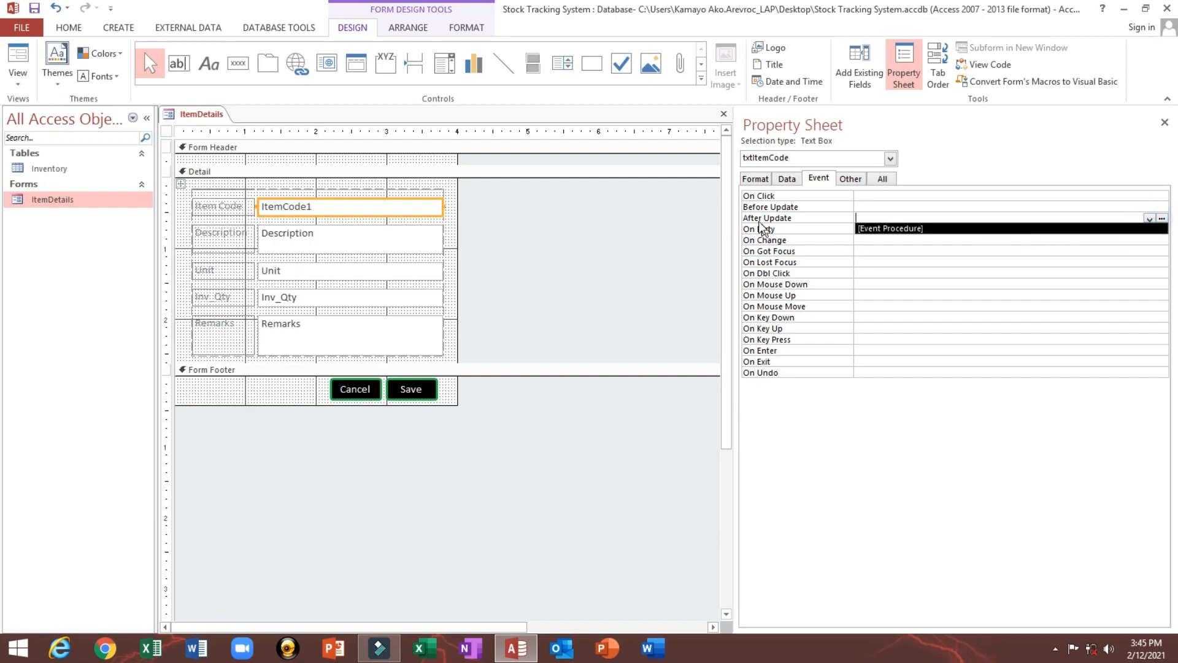
left_click(894, 230)
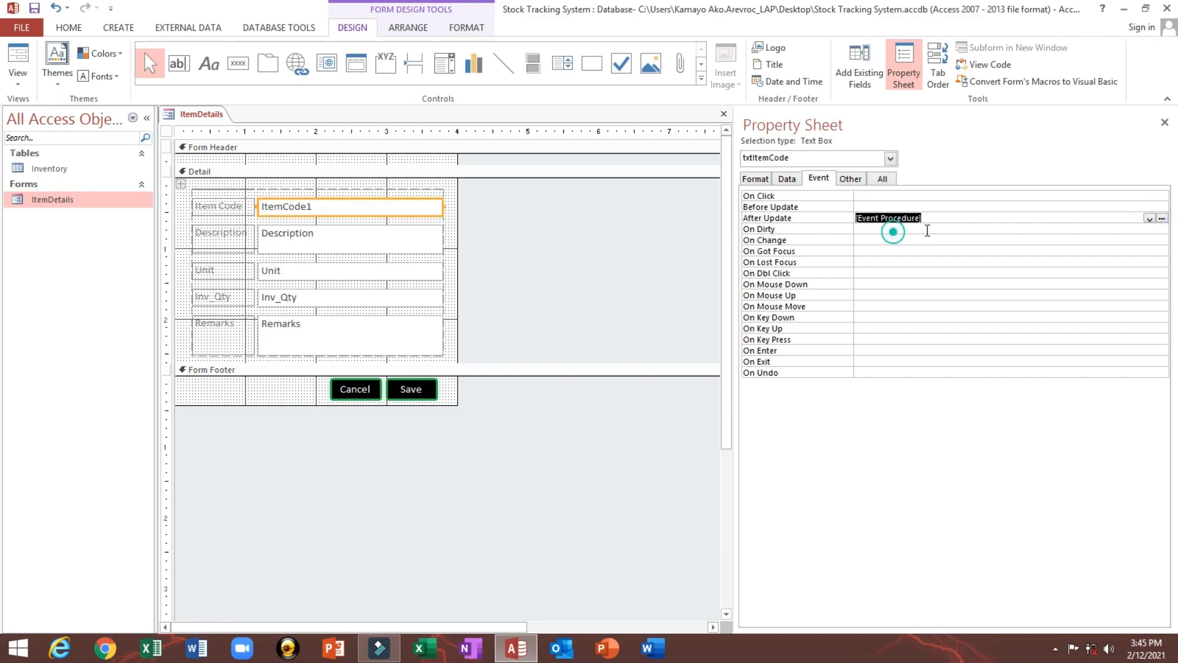
left_click(1161, 219)
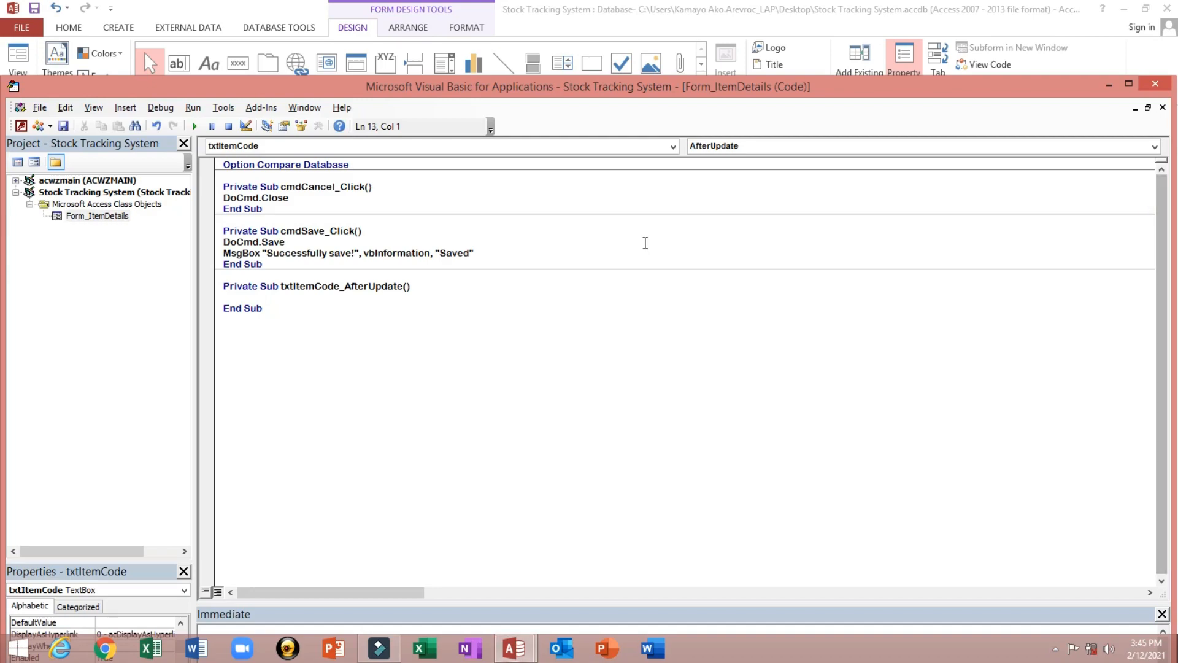
Declare NewItem As String and ItemCode As Integer in the txtItemCode_AfterUpdate procedure.
type("dim")
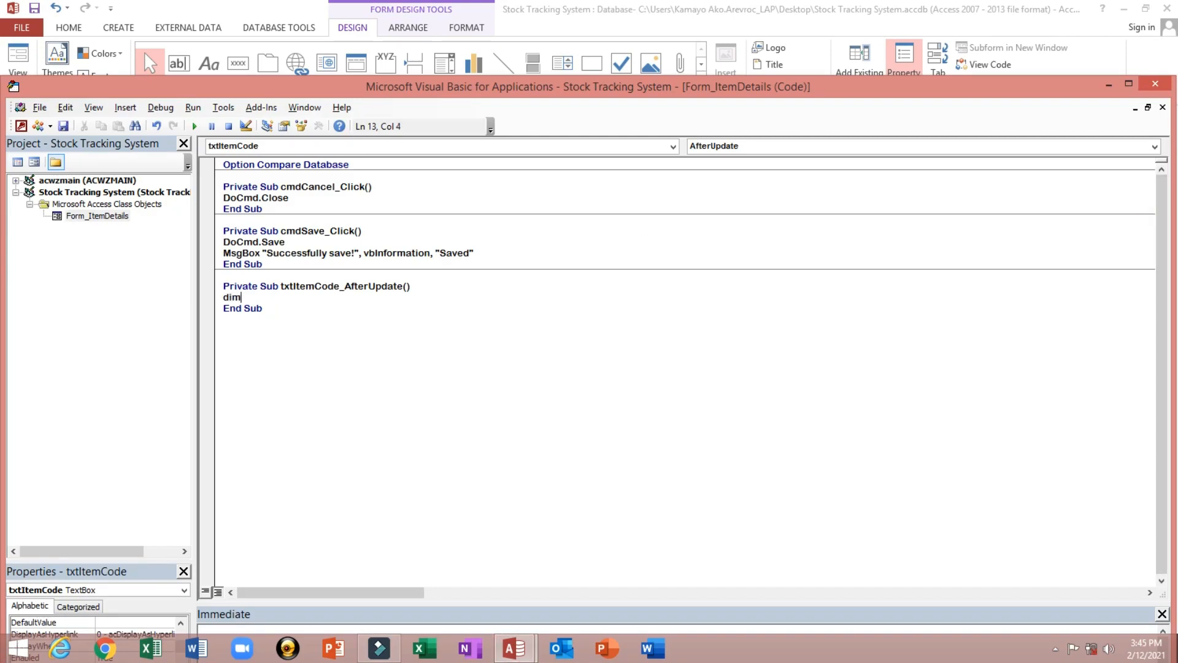
type(" NewItem as strin")
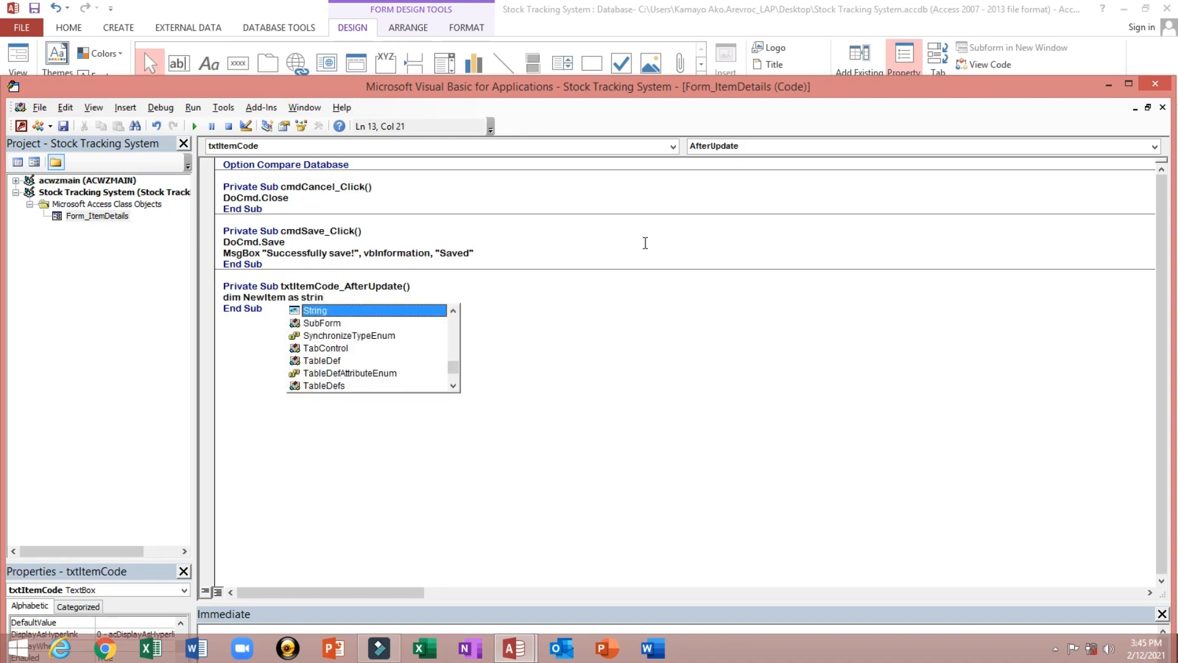
key("Return")
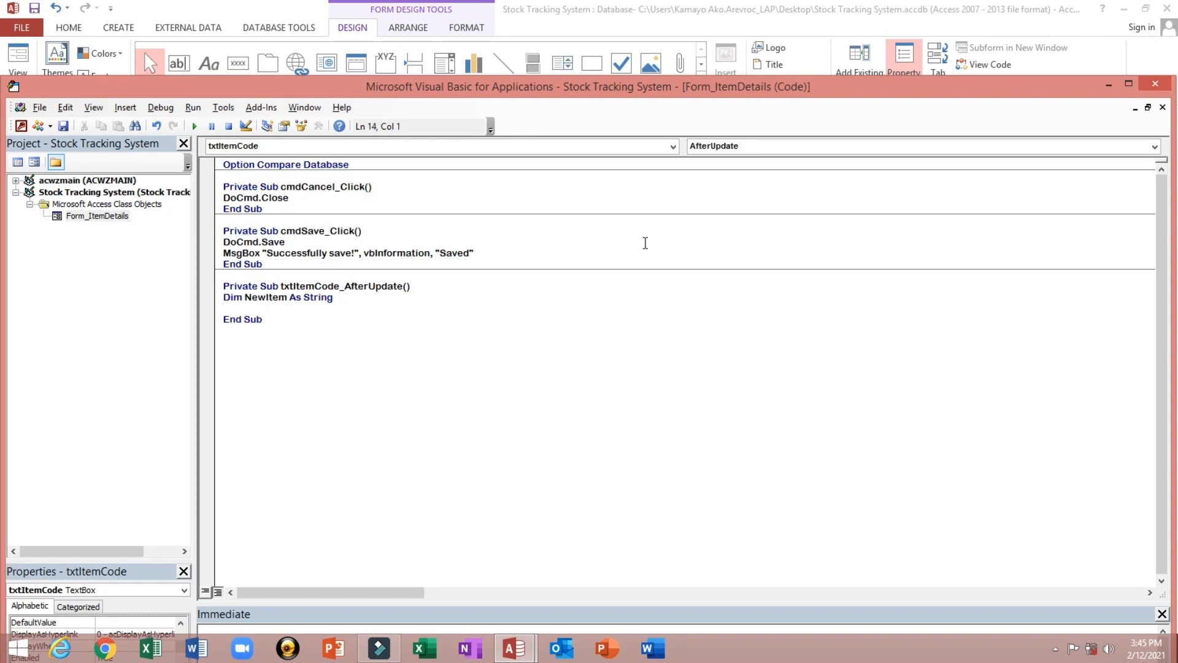
type("dim ItemCode as in")
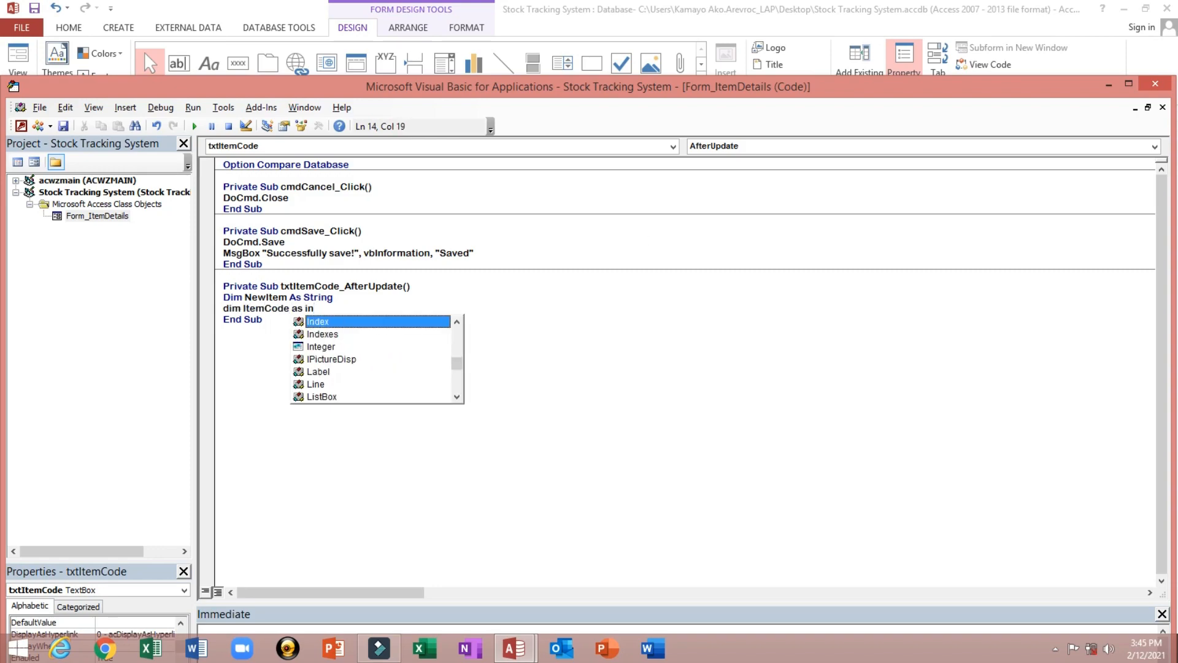
type("t")
key("Tab")
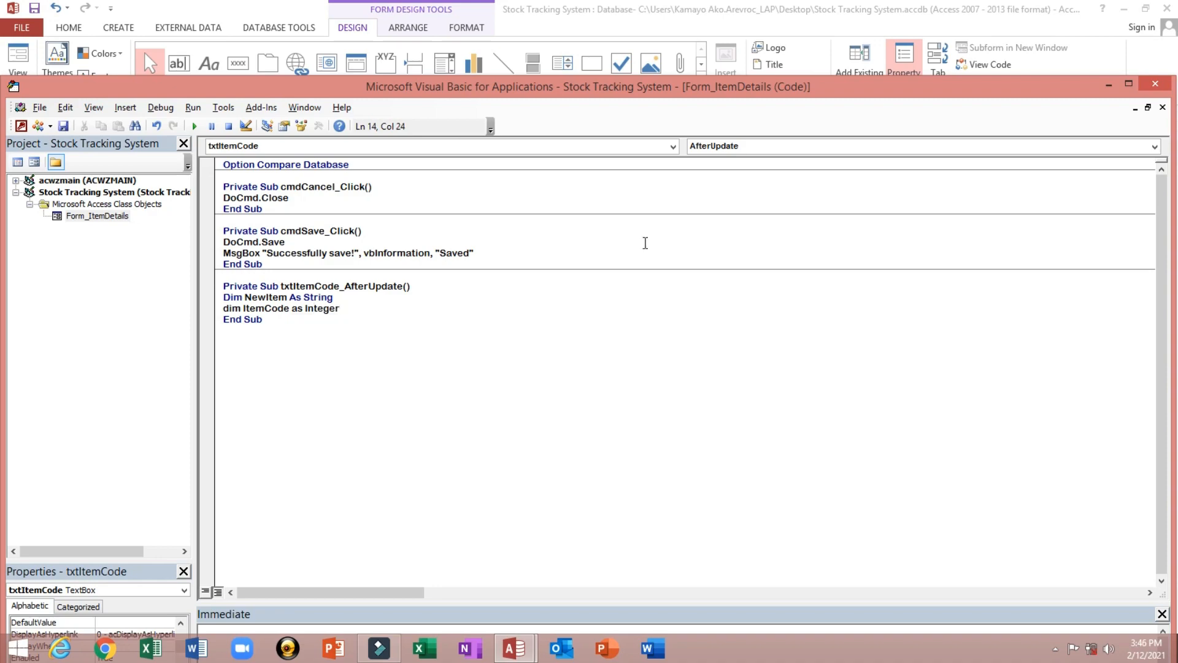
key("Return")
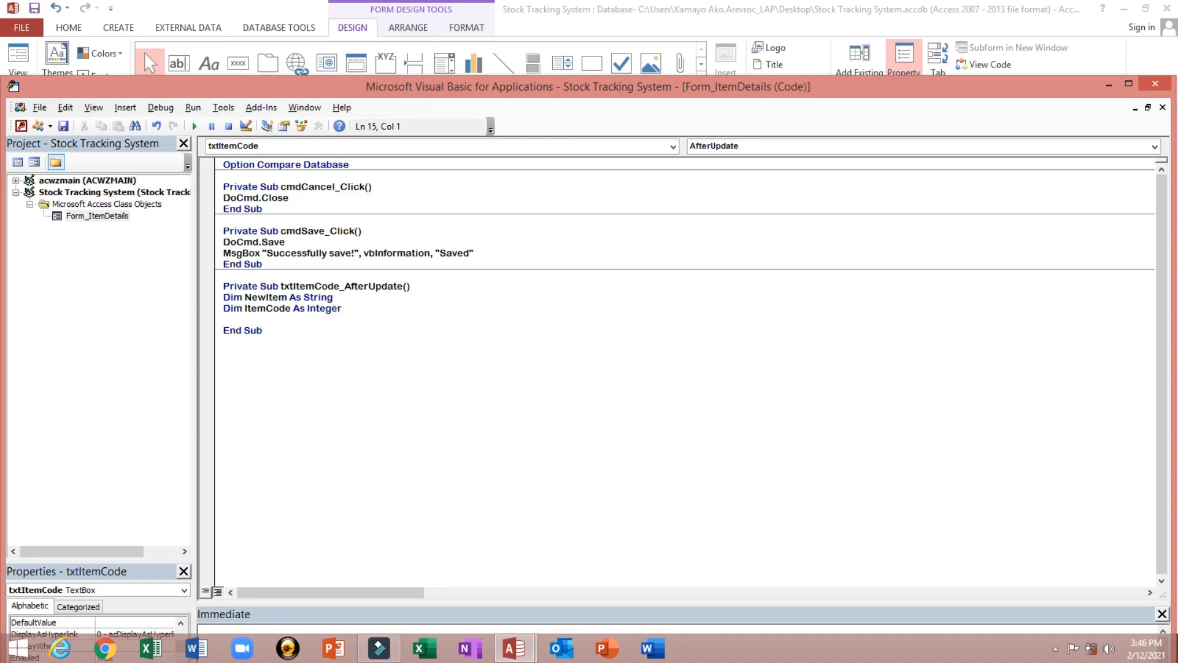
Add the line NewItem = Me.txtItemCode.Value below the variable declarations.
type("NewItem=Me.txt4")
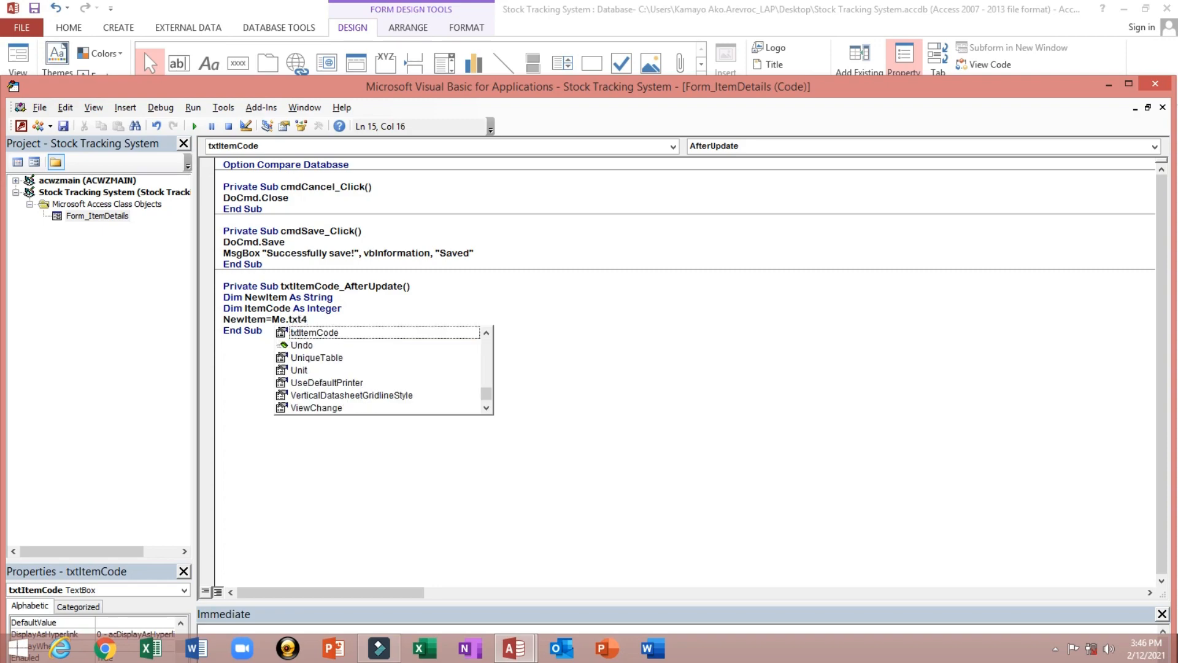
key("Down")
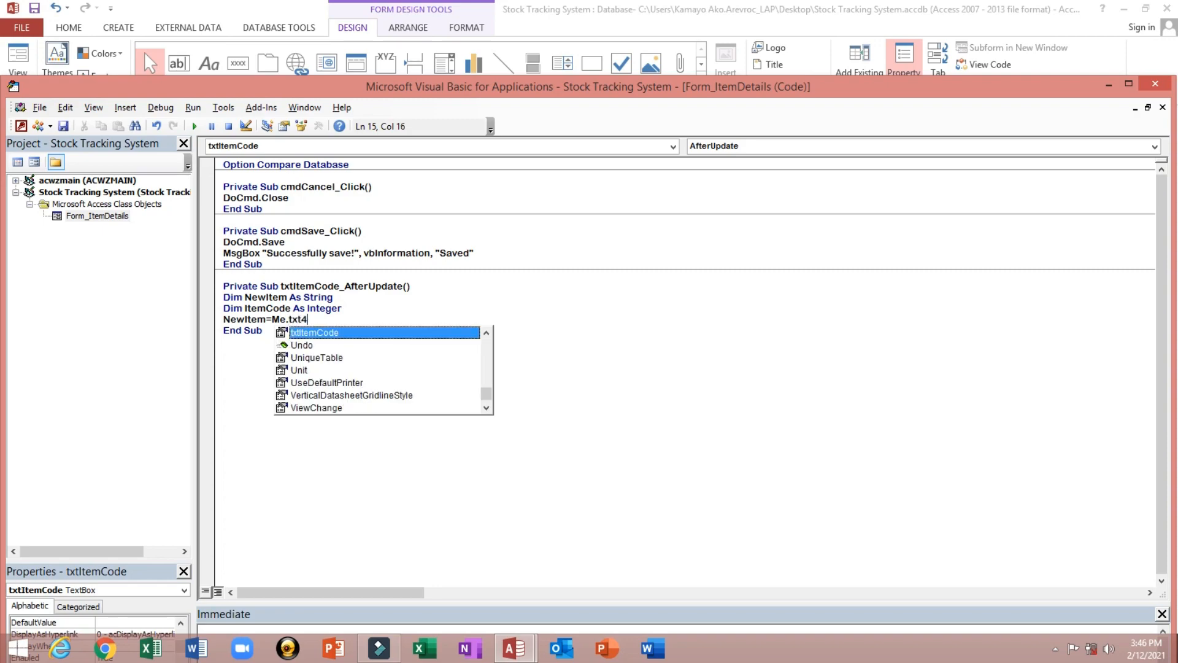
type(".va")
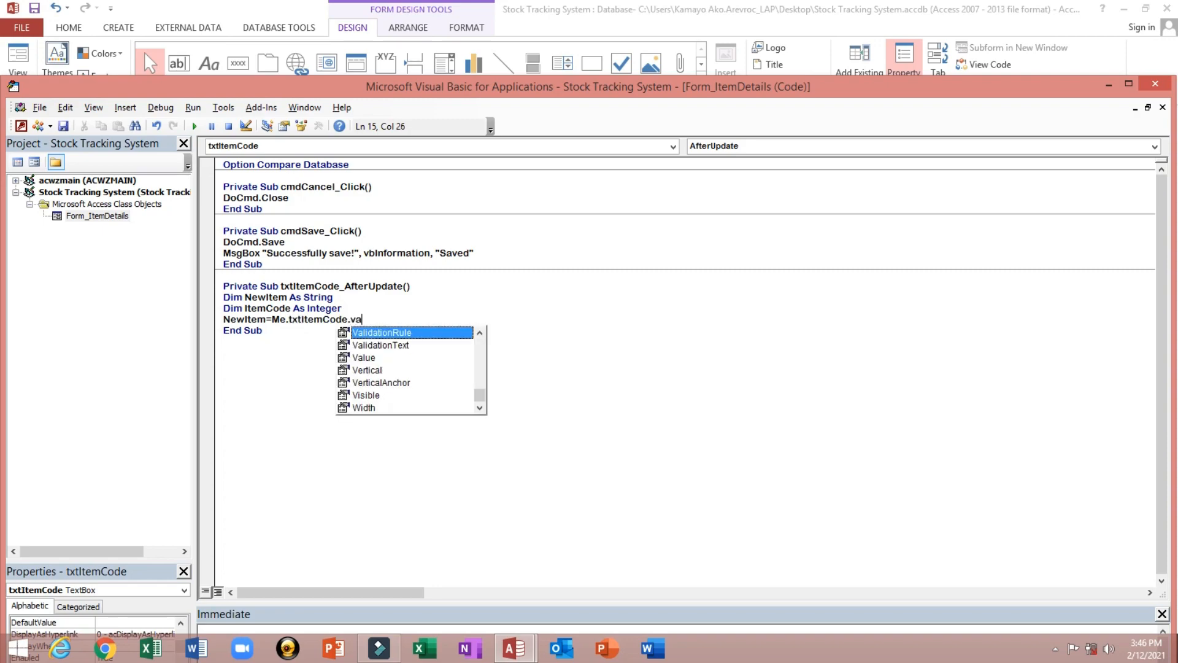
key("Down")
key("Down")
key("Tab")
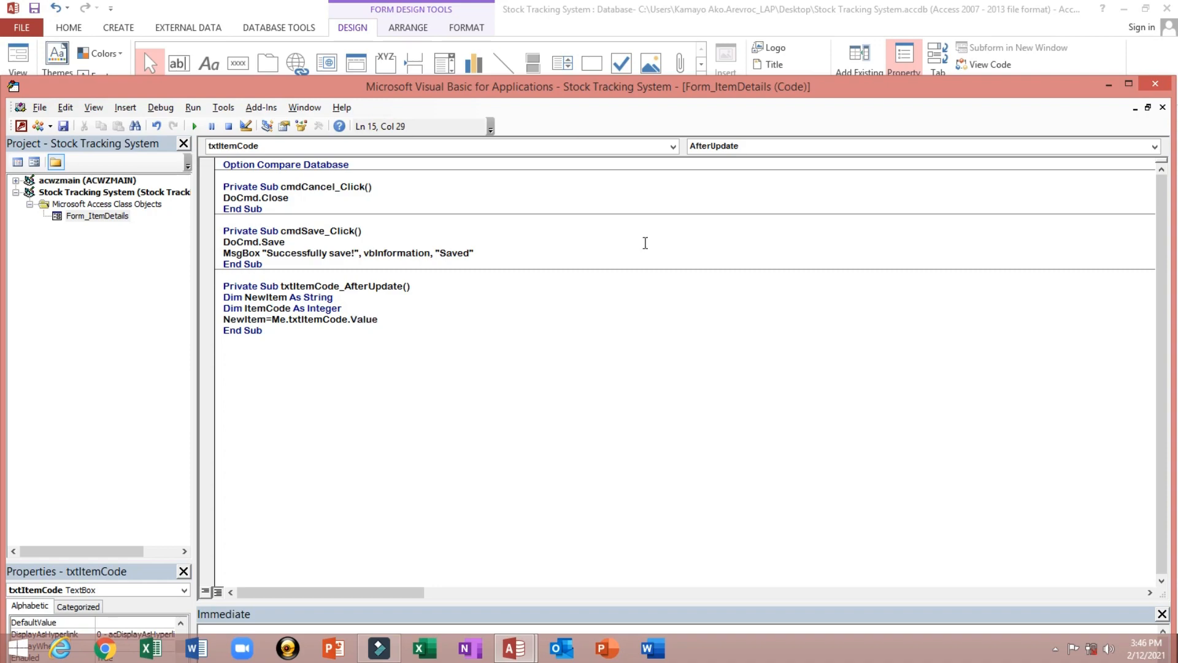
key("Return")
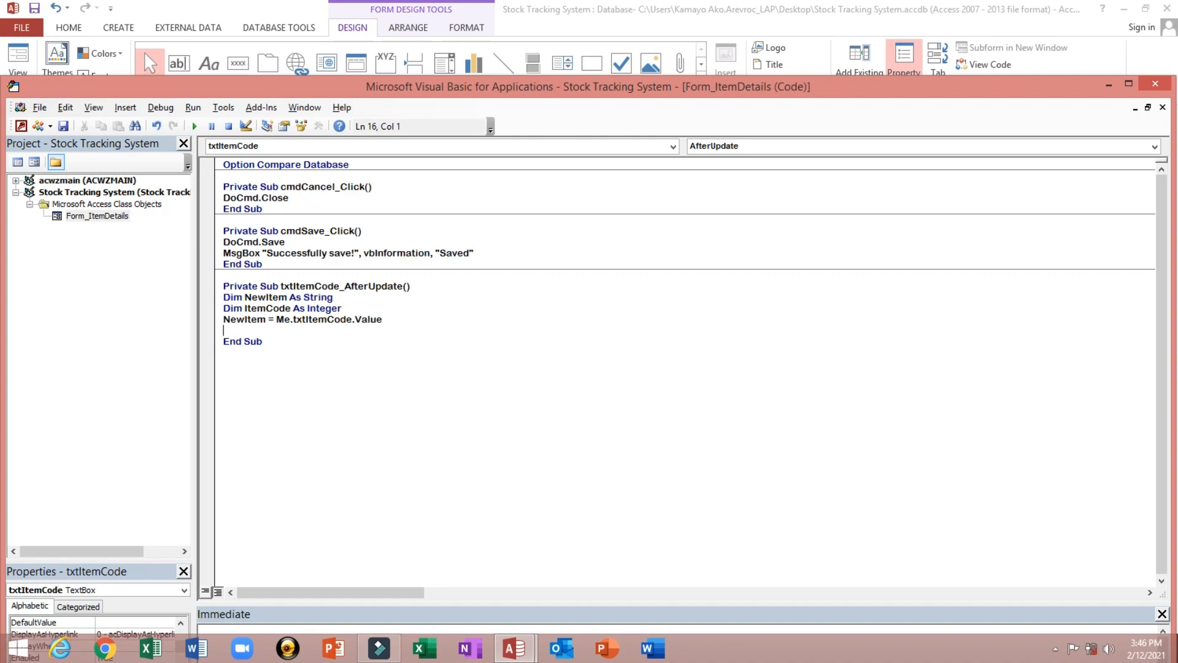
Declare stLinkCriteria As String below the NewItem declaration in txtItemCode_AfterUpdate.
left_click(352, 298)
key("Return")
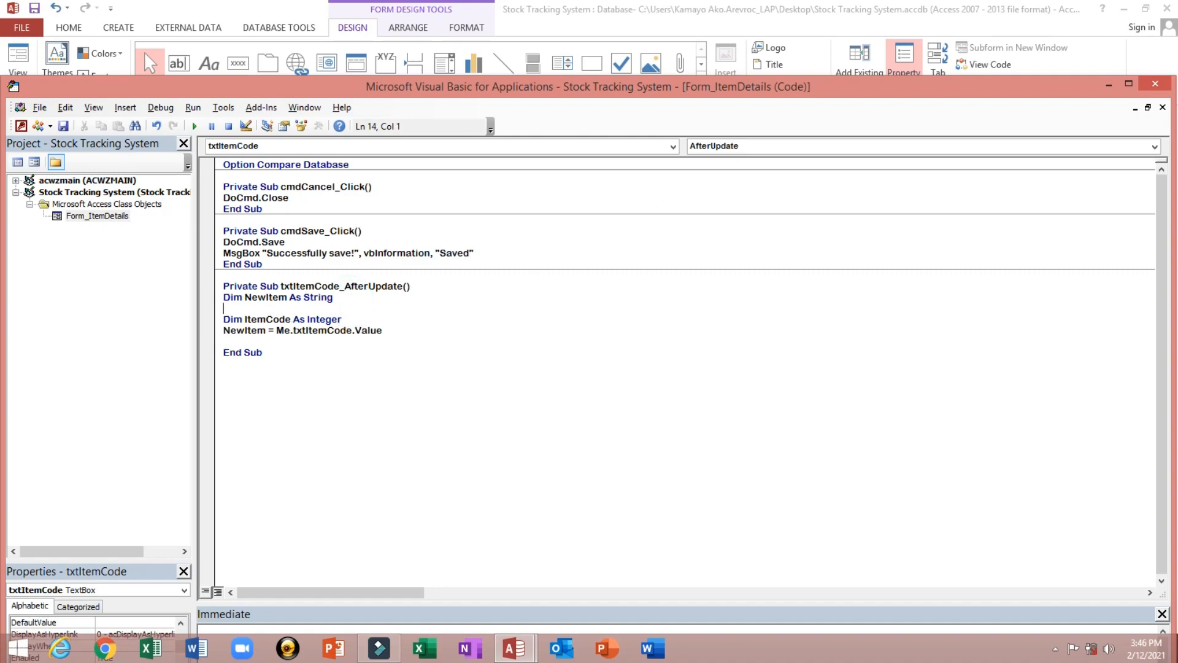
type("dim stLinkCriteria as")
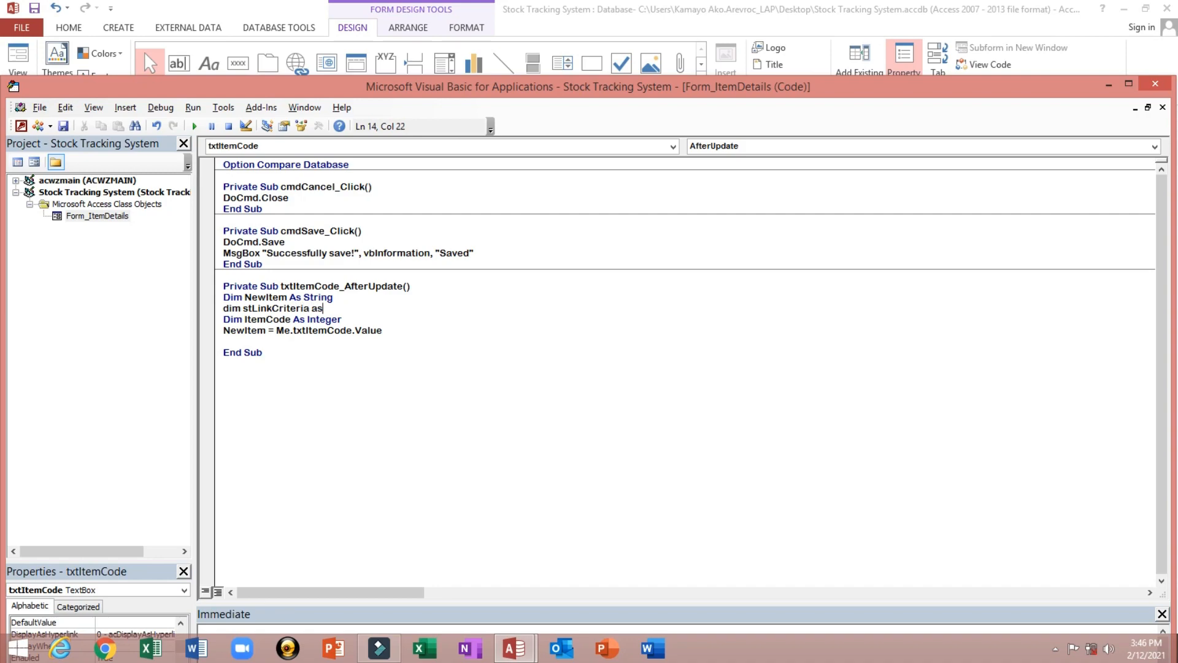
type(" s")
type("tr")
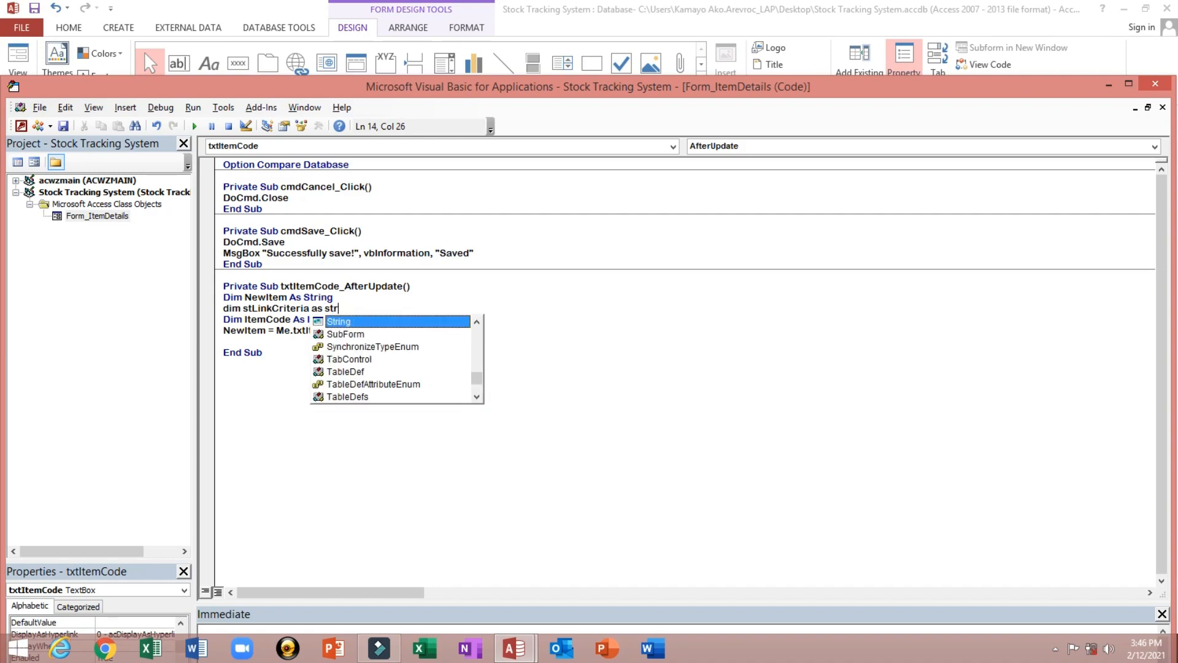
key("Tab")
Below the NewItem assignment, add the line stLinkCriteria = "[ItemCode]=" & "'" & NewItem & "'".
key("Down")
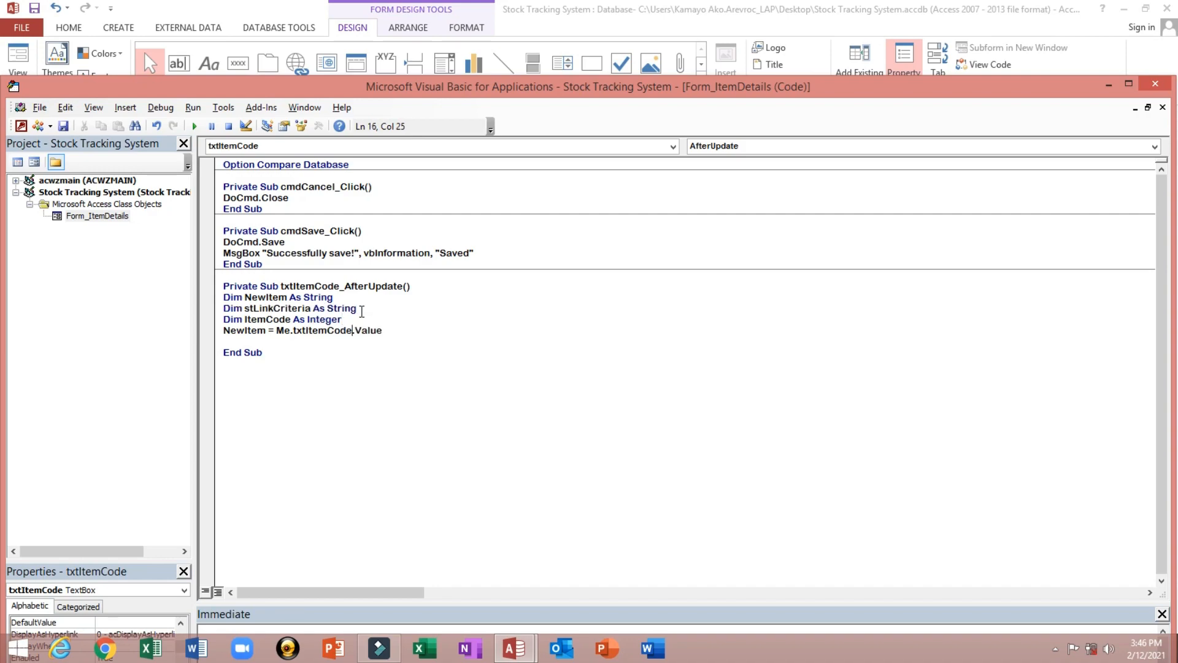
key("Down")
key("Return")
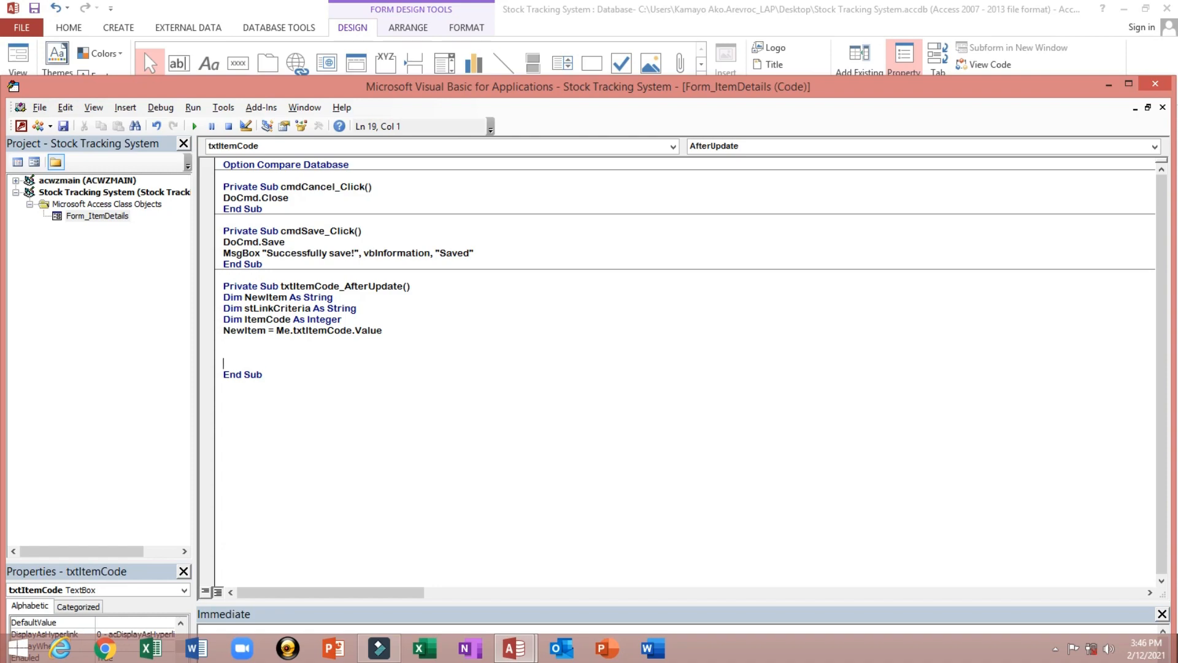
key("Return")
key("Up")
key("Up")
type("stLinkCriteria=\"[Item")
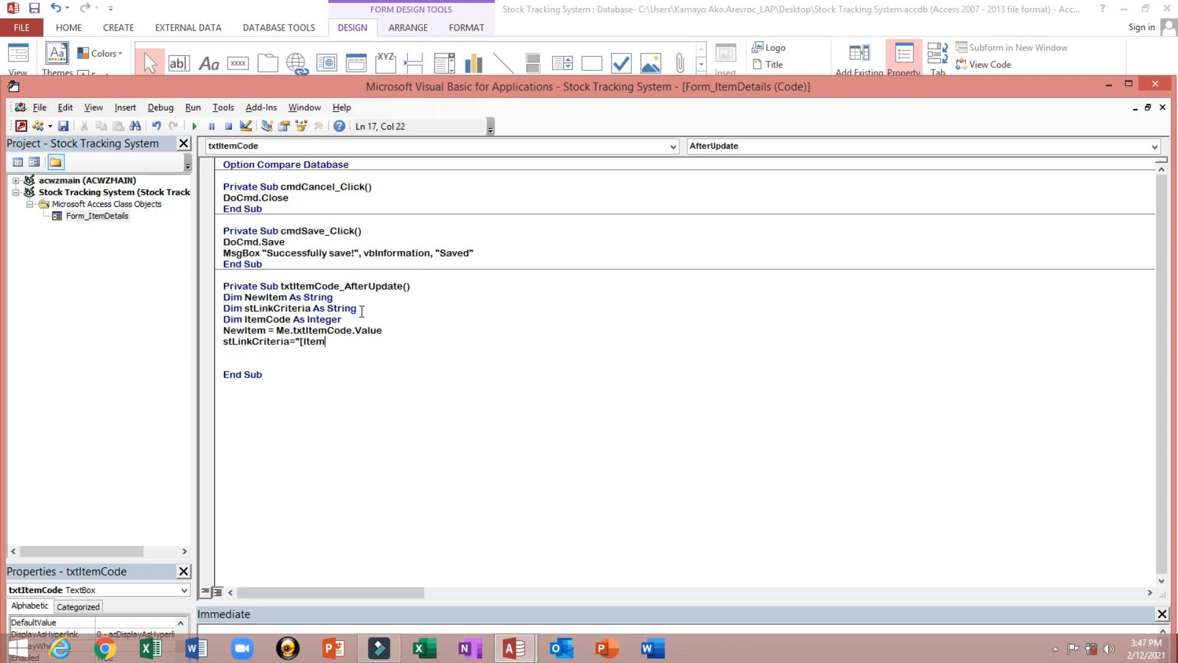
type("Code")
type("]")
type("=")
type("\"&")
type(" \"")
type("\"'\"")
type(" &")
type(" New")
type("Item")
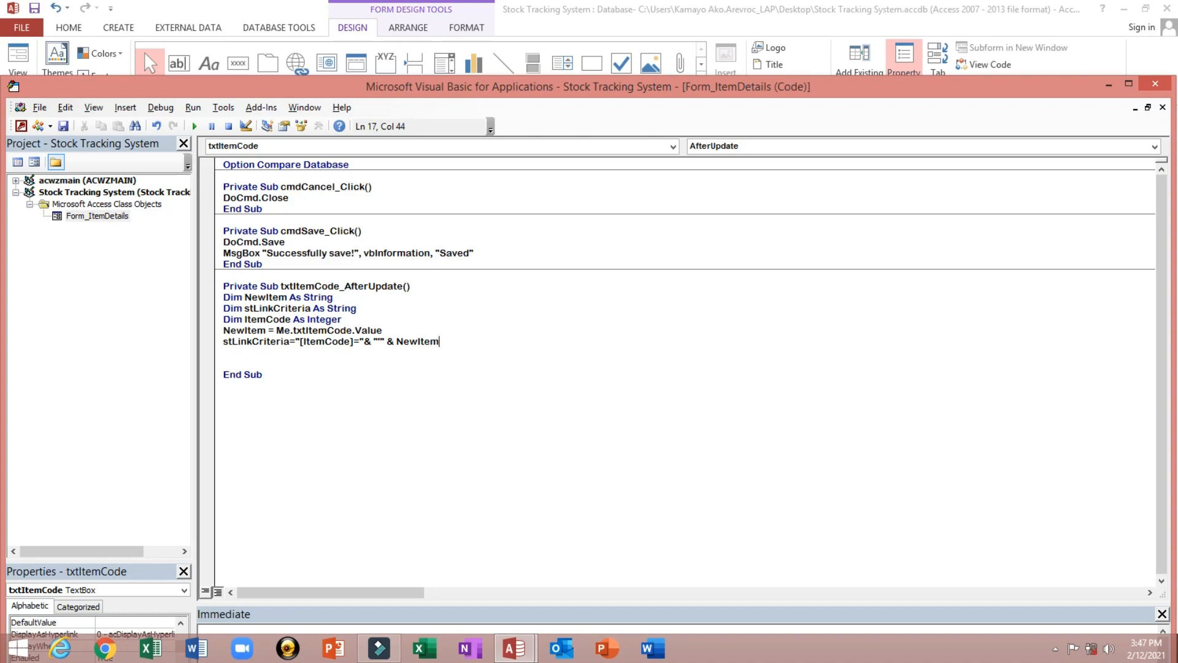
type(" & \"'\"")
key("Return")
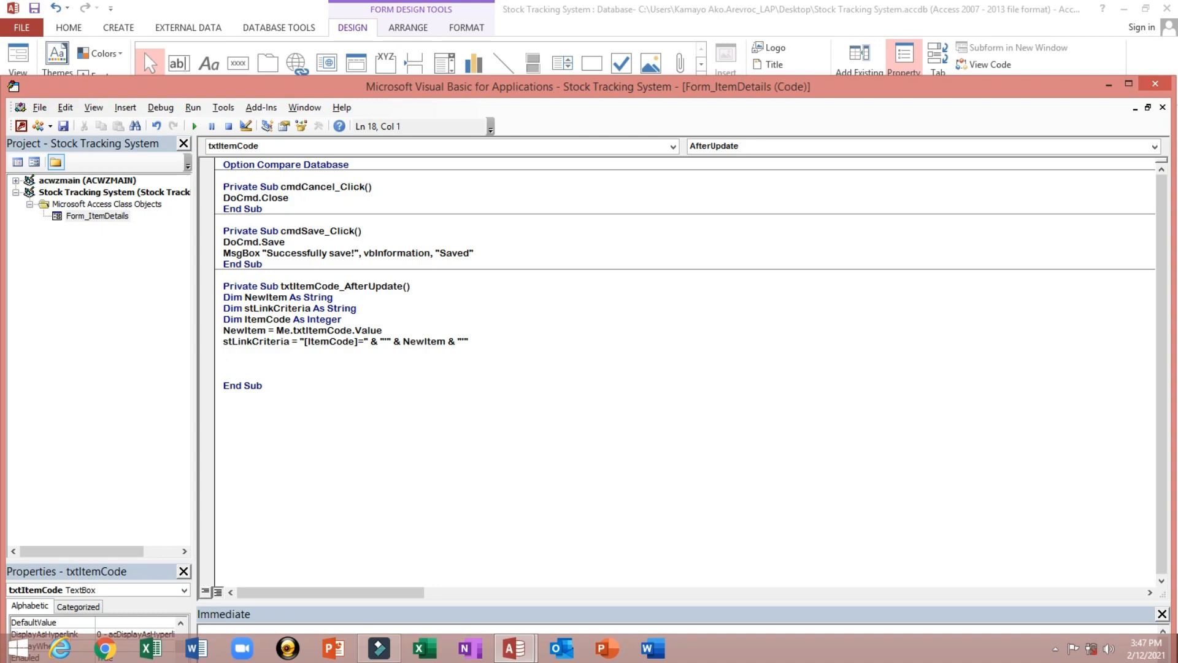
Begin an If condition that compares Me.txtItemCode, below the stLinkCriteria line.
type("If Me.tx")
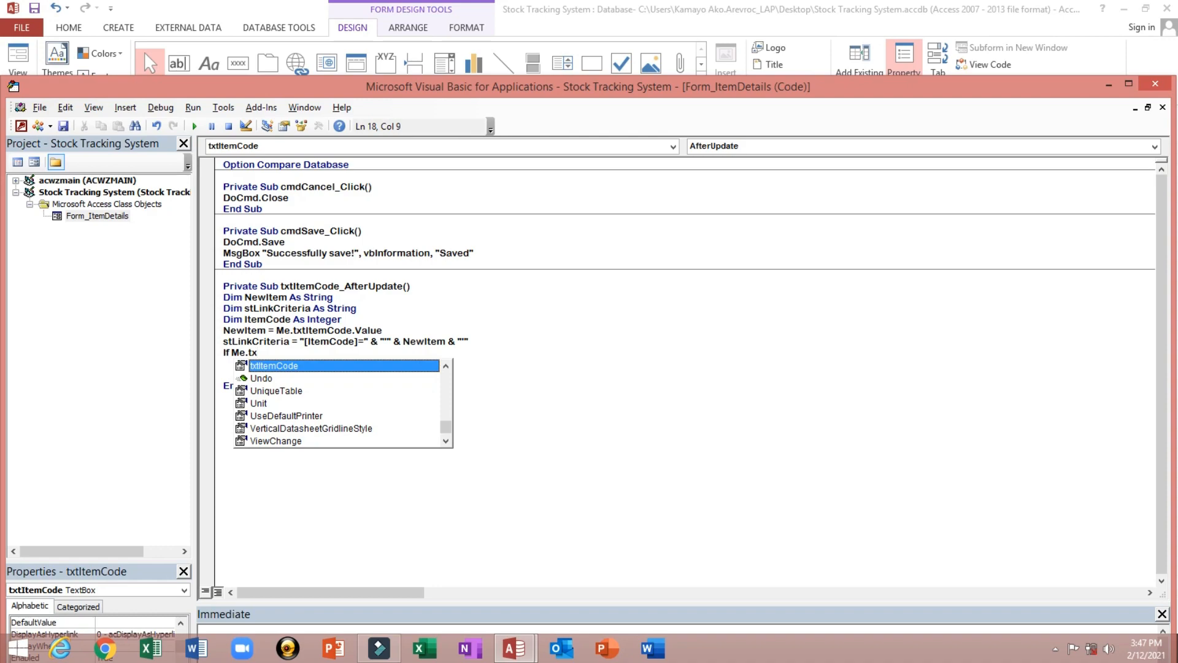
key("Tab")
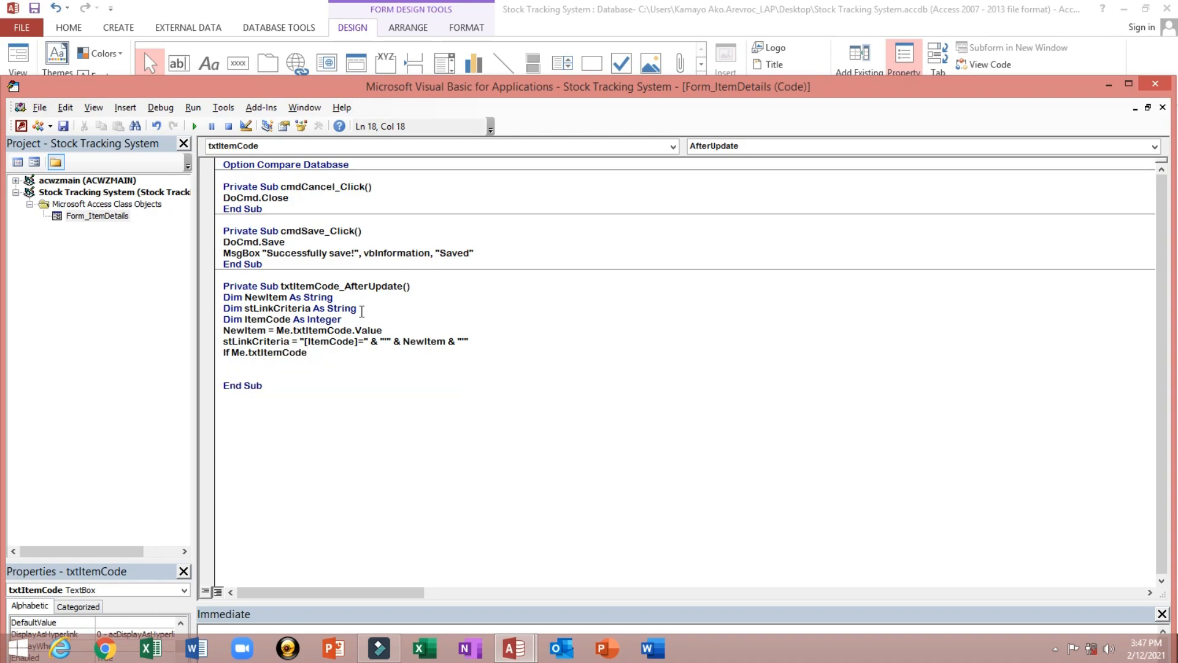
type("=")
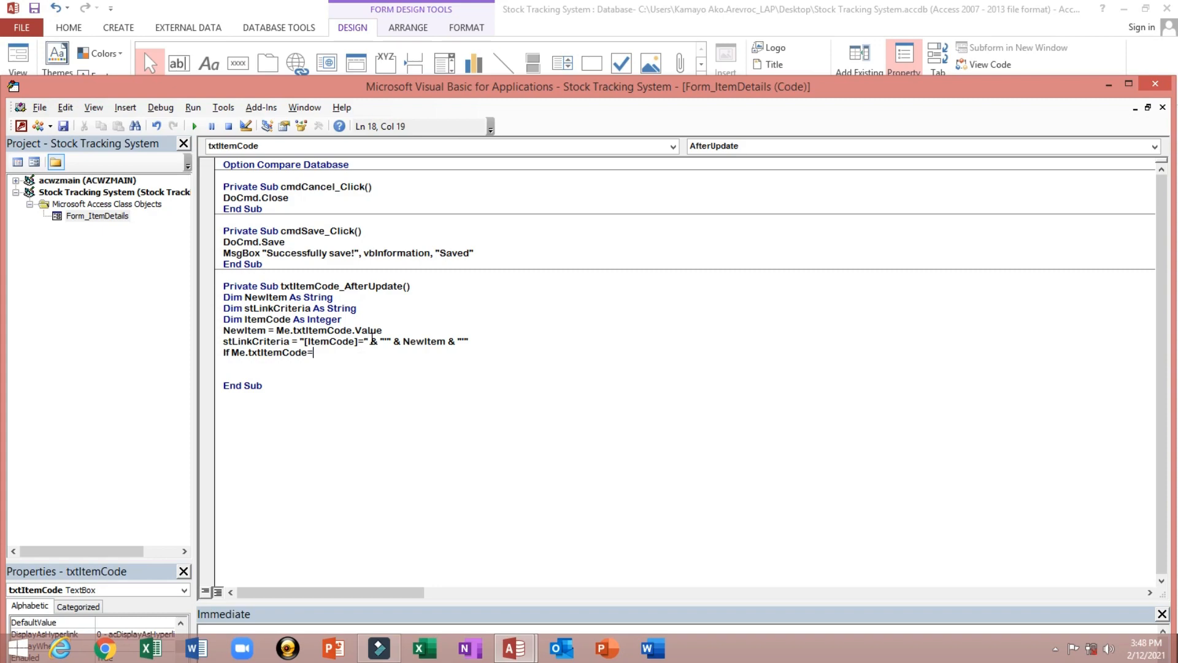
Remove the trailing equals sign from the unfinished If line and change the criteria field name to [ItemCode1].
left_click(356, 342)
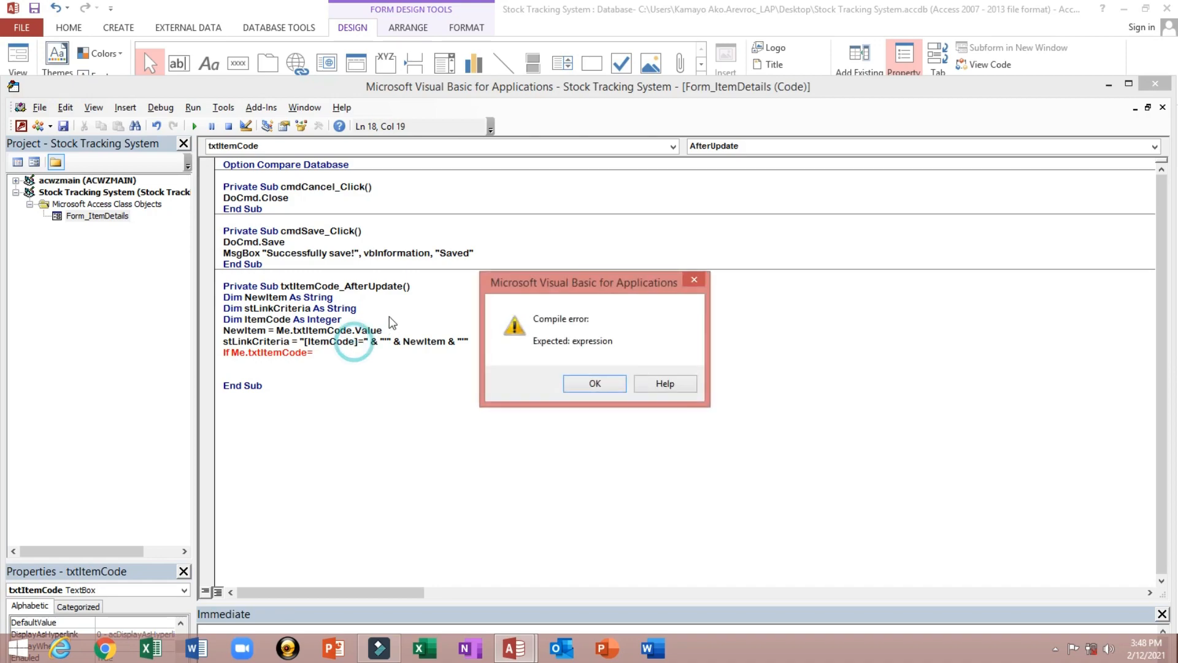
left_click(594, 386)
key("BackSpace")
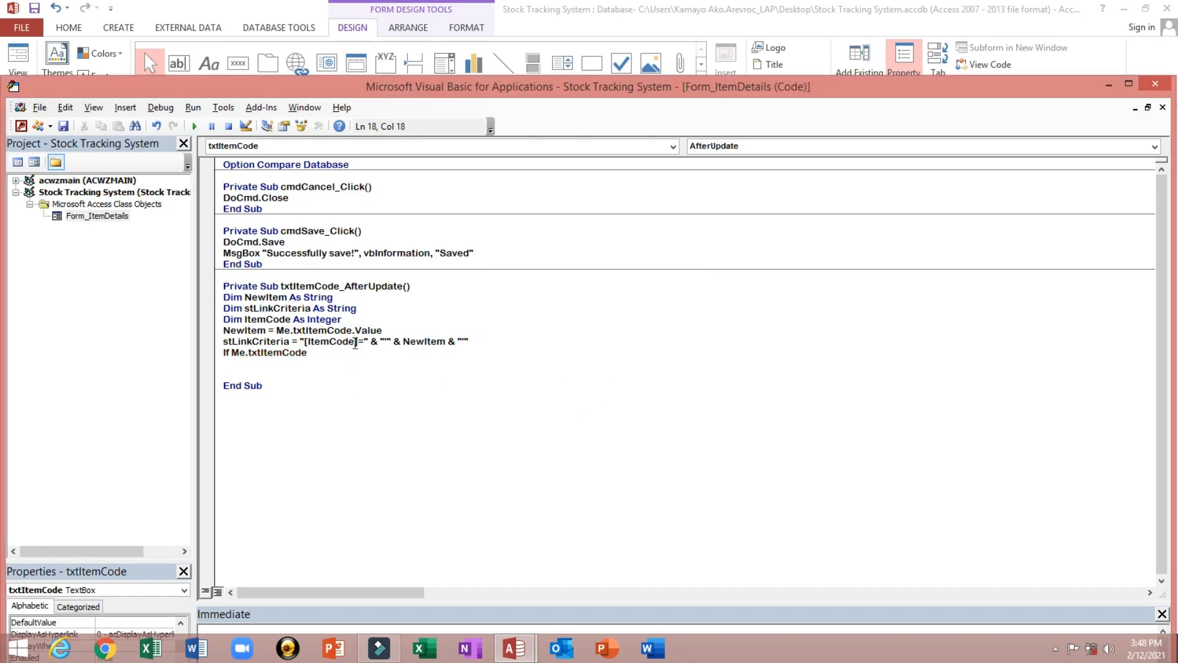
left_click(354, 343)
left_click(357, 342)
type("1")
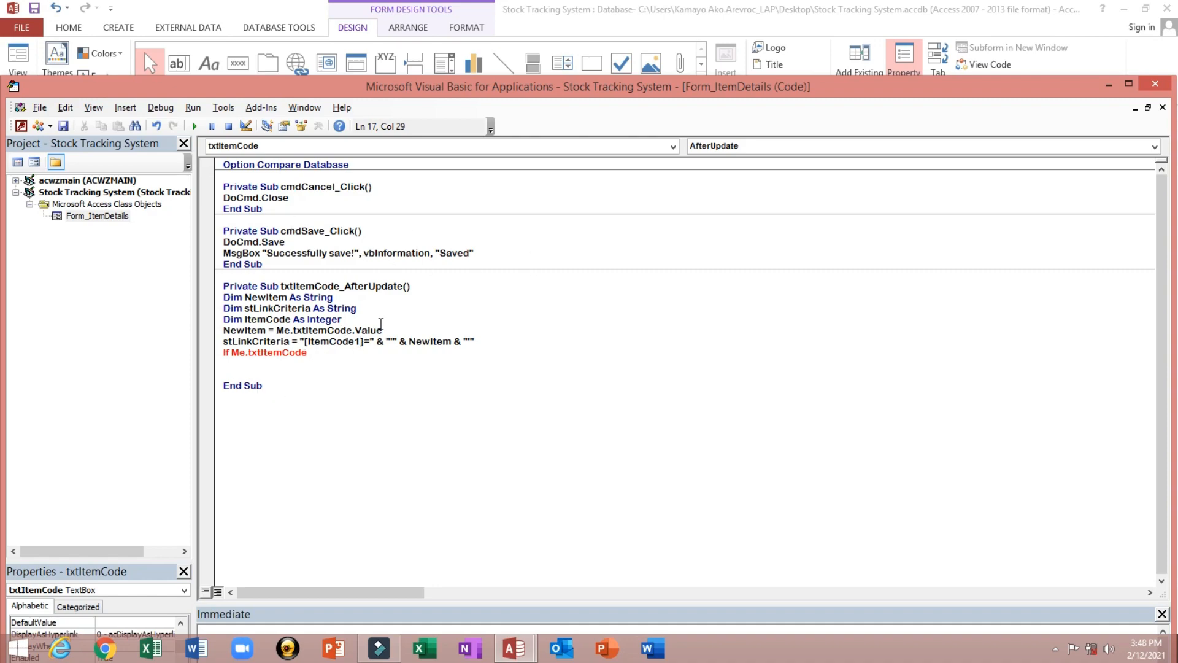
Complete the condition as If Me.txtItemCode = DLookup("[ItemCode1]", "Inventory", stLinkCriteria) Then.
left_click(319, 358)
left_click(320, 350)
type("=dlo")
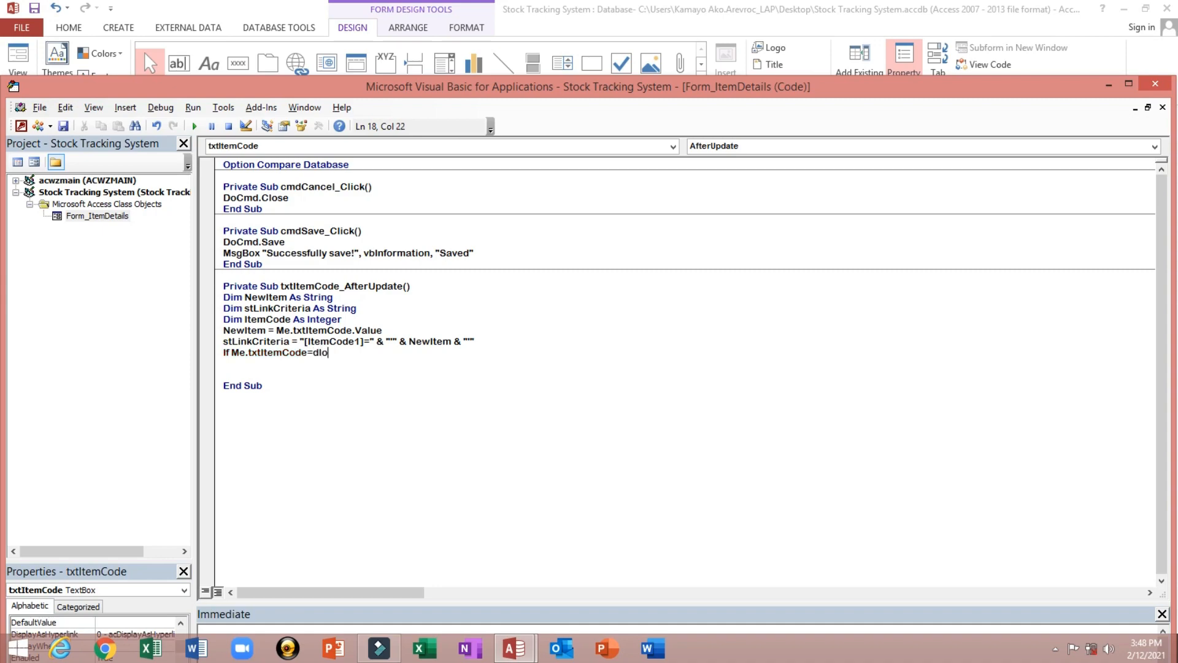
type("okup(")
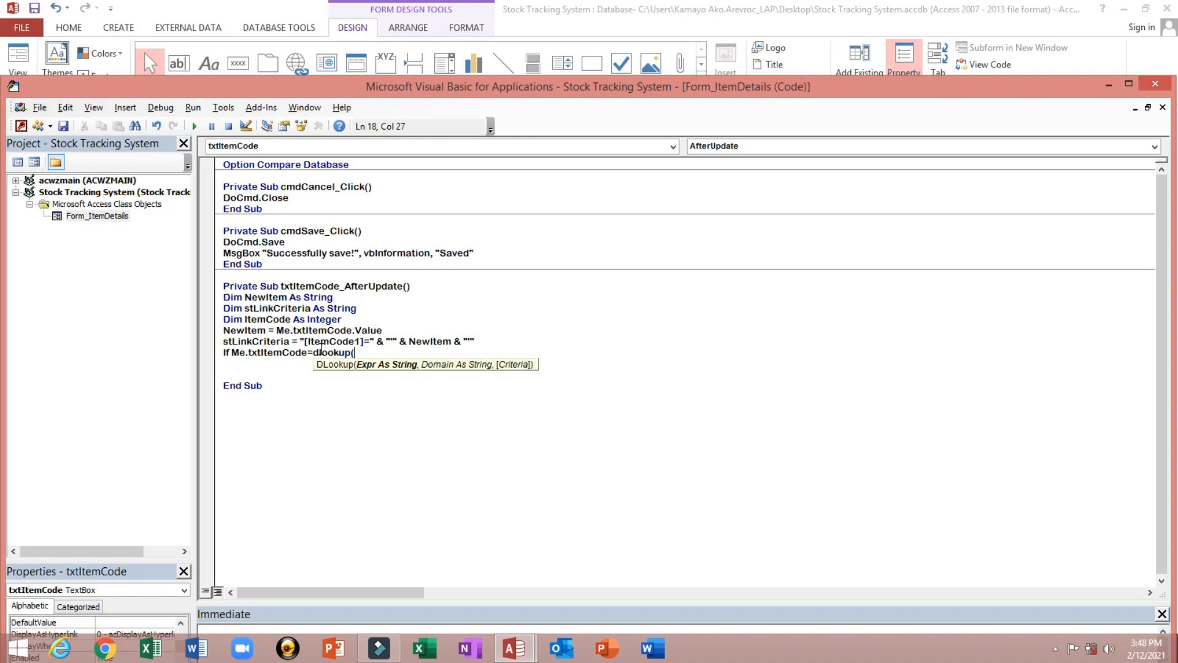
type("\"[ItemCode1]\",")
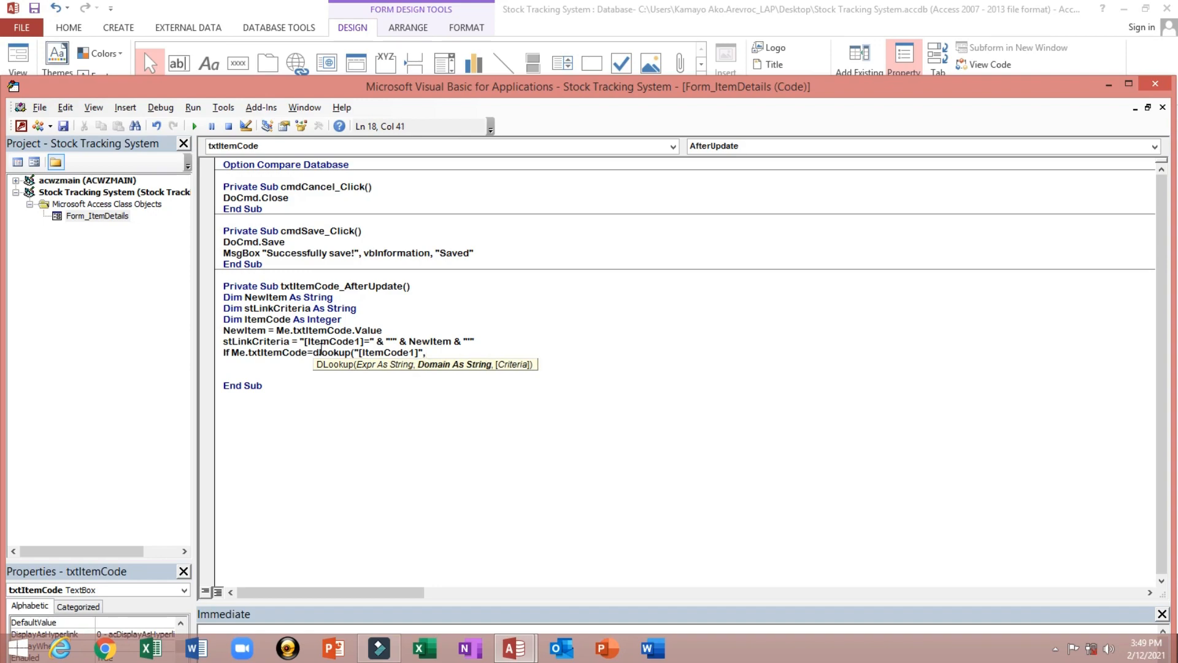
type("\"")
type("Inventory\",")
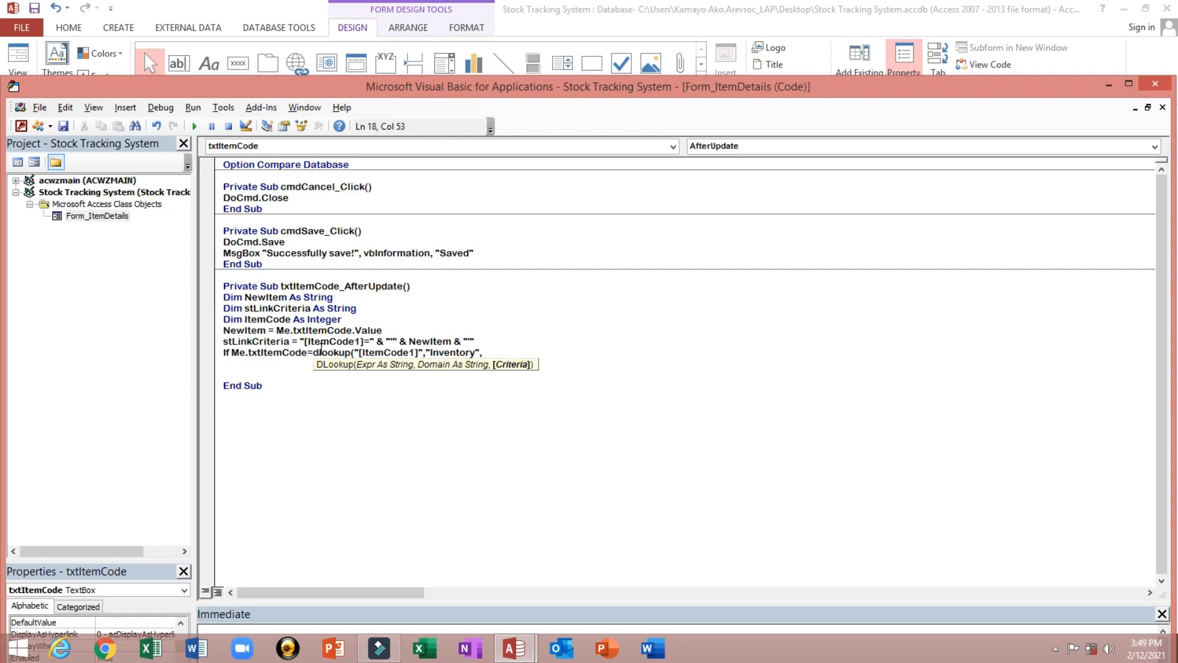
type("stLinkCriteria)")
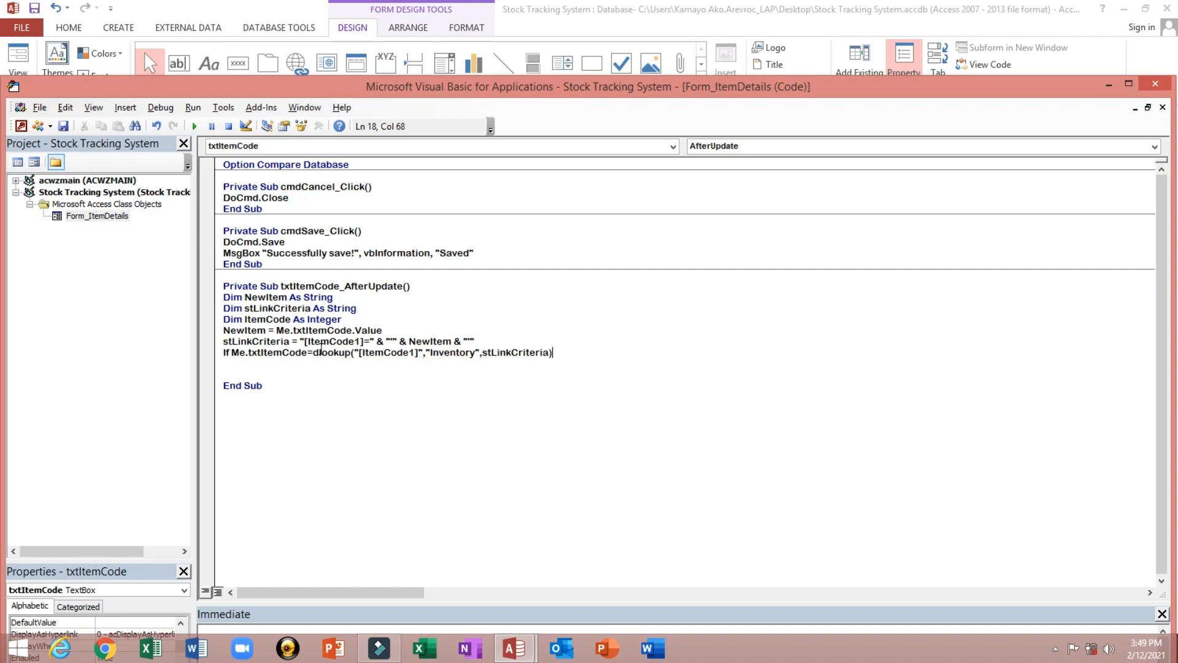
type(" Then")
key("Return")
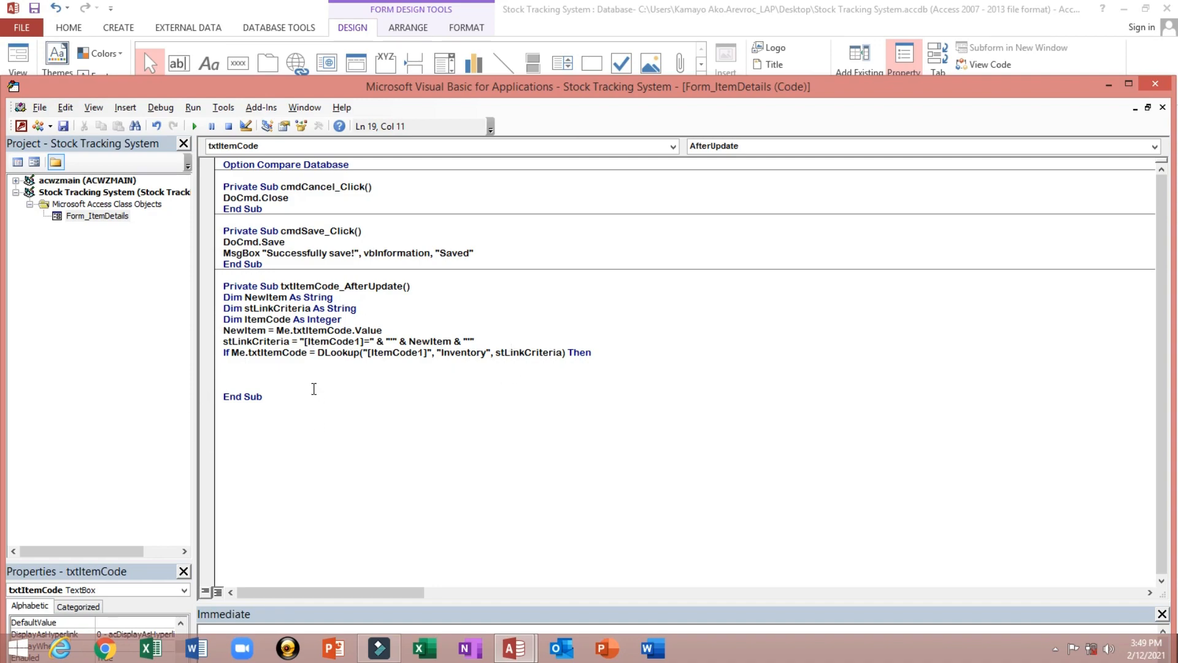
Inside the If block, start a MsgBox reading "This ItemCode," & NewItem & ",has already been entered in databaaaase." with a line continuation.
left_click_drag(316, 353, 382, 354)
left_click(397, 355)
left_click(375, 353)
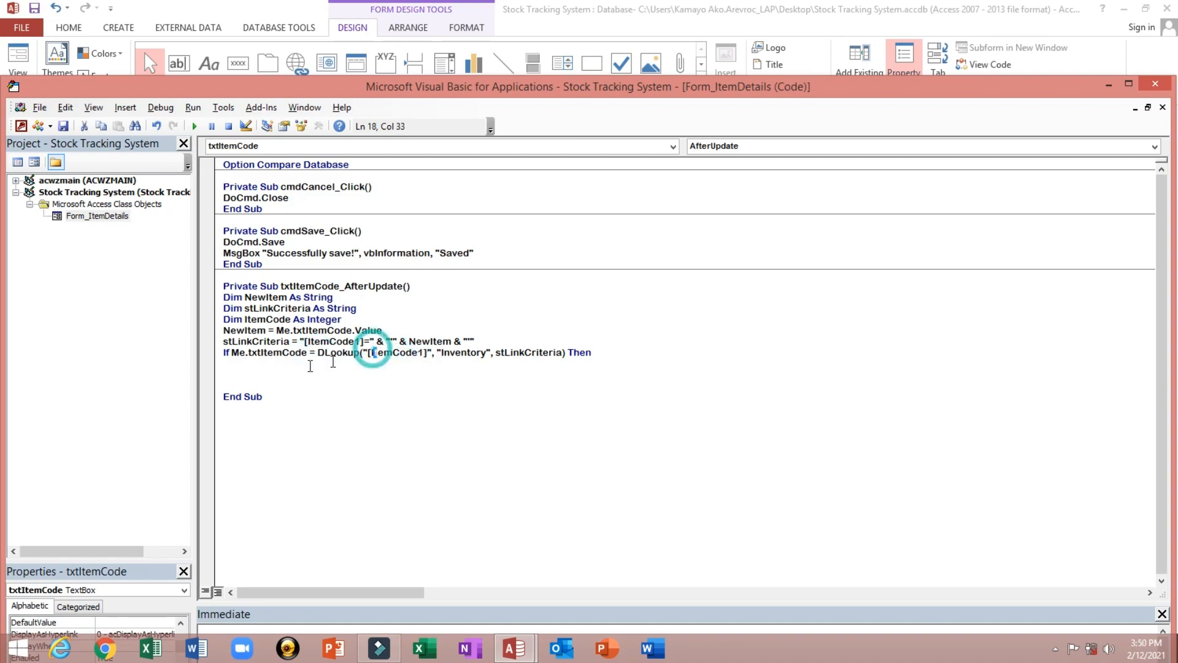
left_click(252, 367)
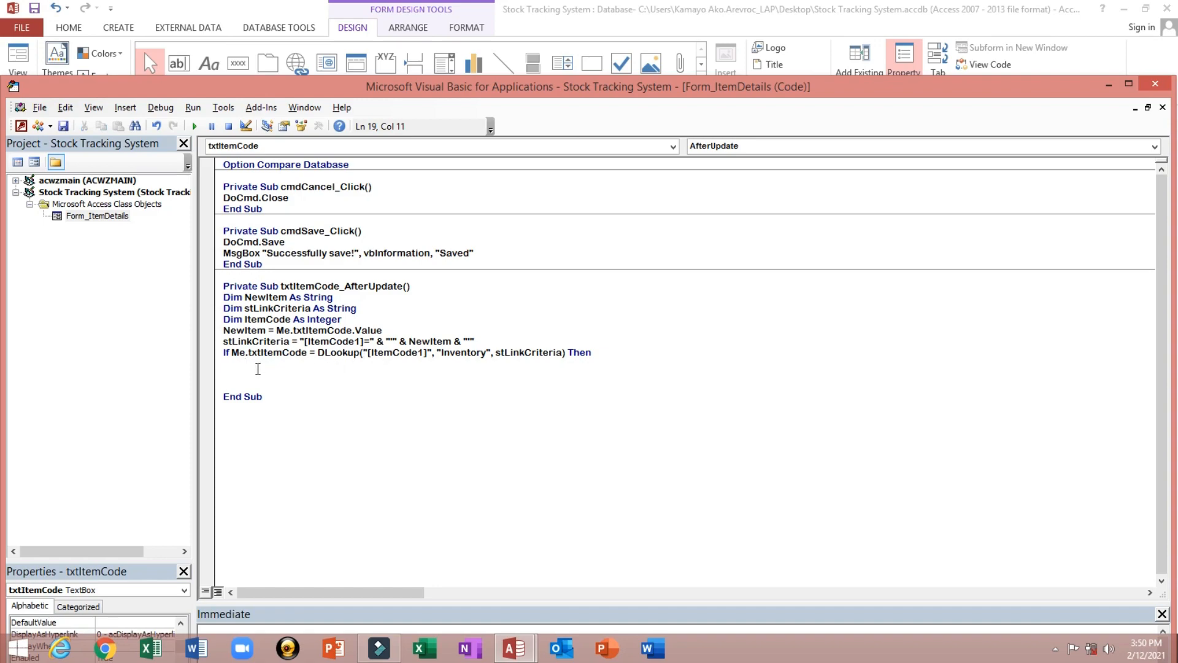
type("MsgBox \"Thi")
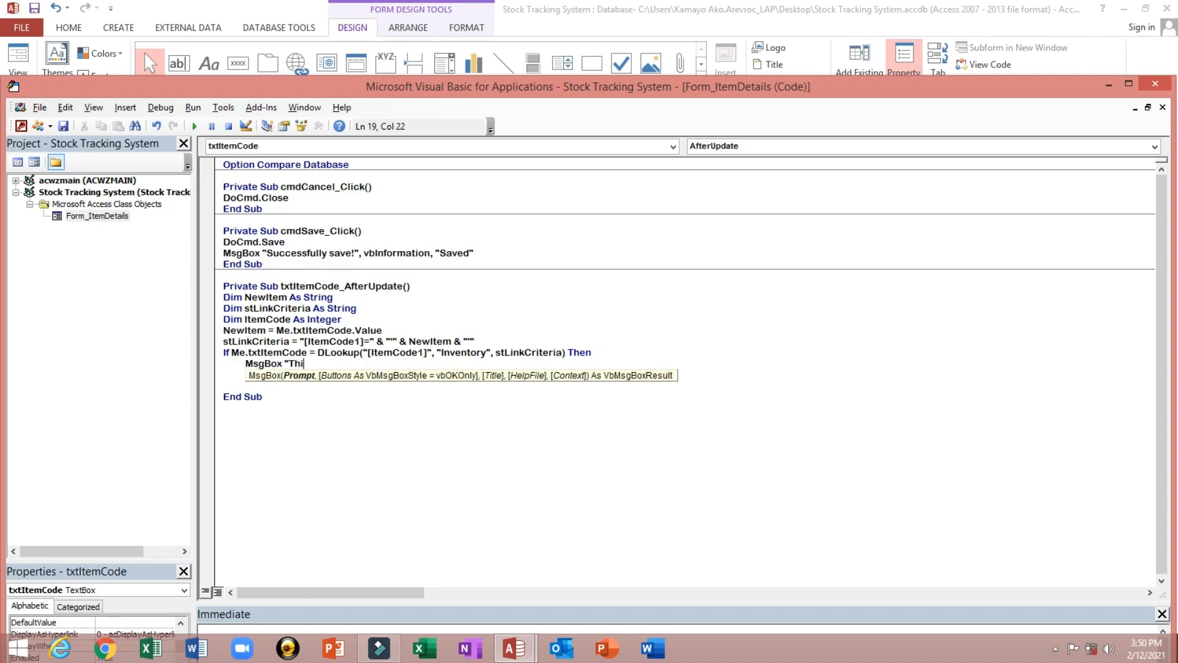
type("s I")
type("temCode,\"& NewItem")
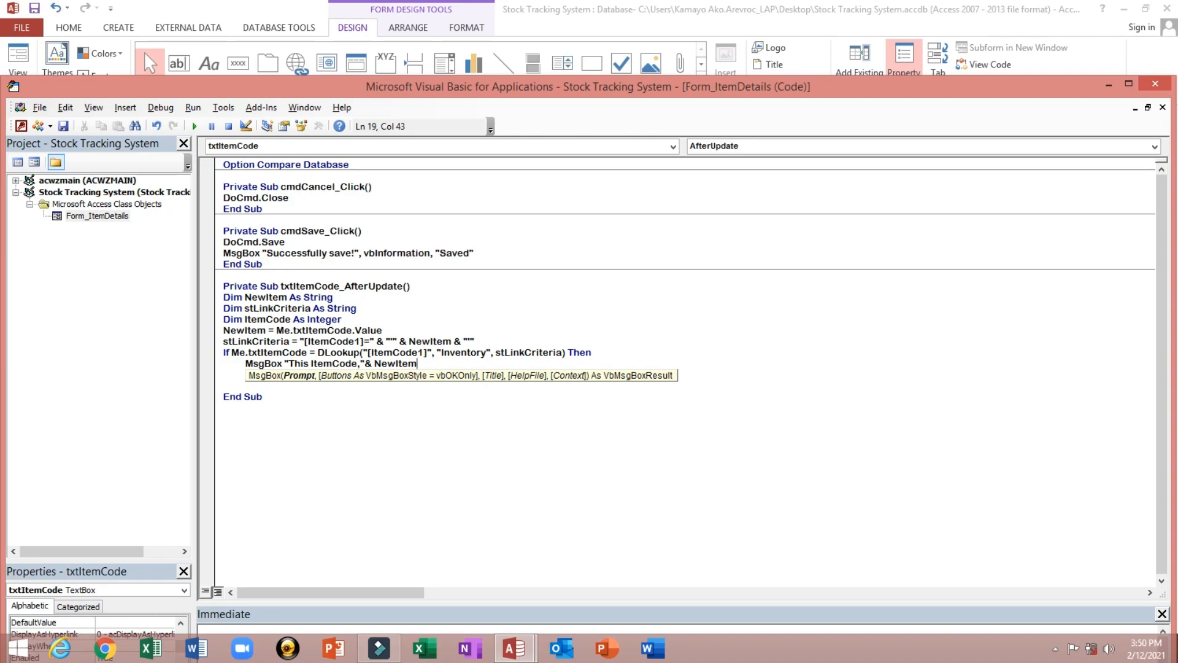
type("&")
type(" \",has alredy")
key("BackSpace")
key("BackSpace")
type("ady been ")
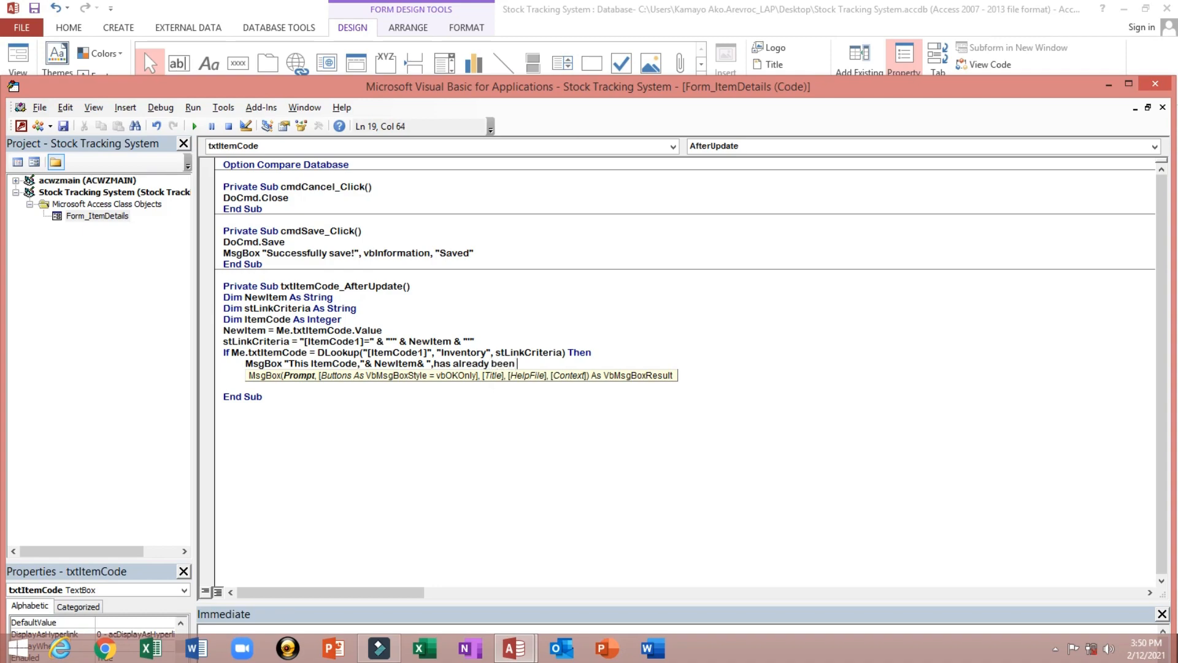
type("entered in databaaaase.")
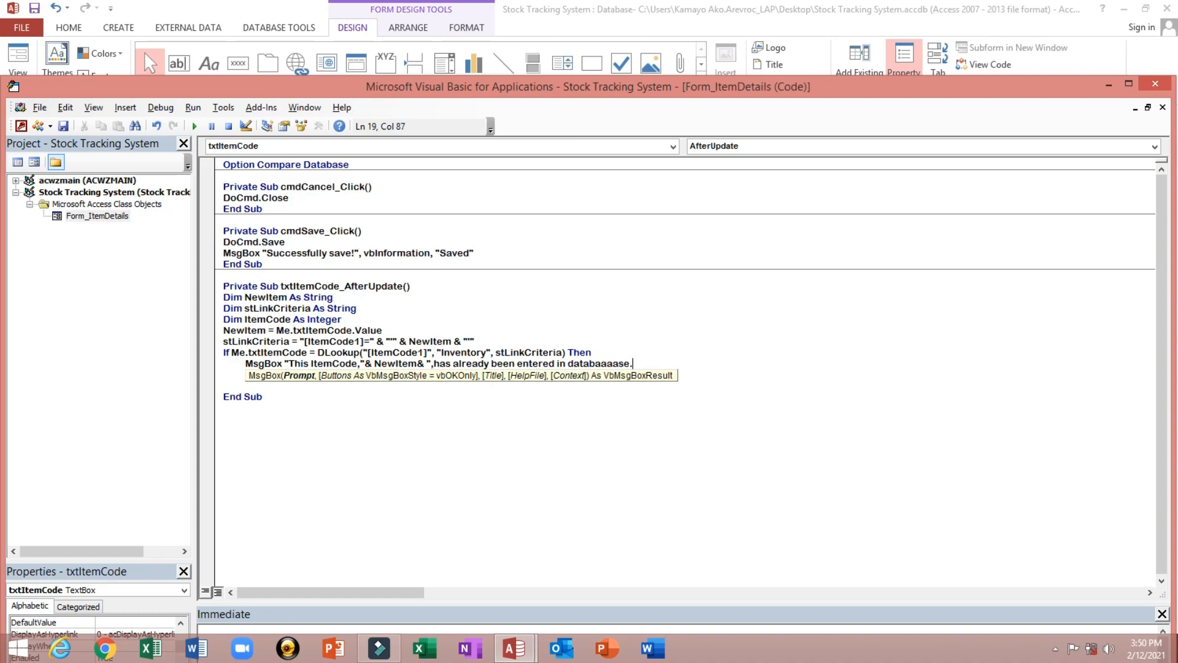
type("\" _")
key("Return")
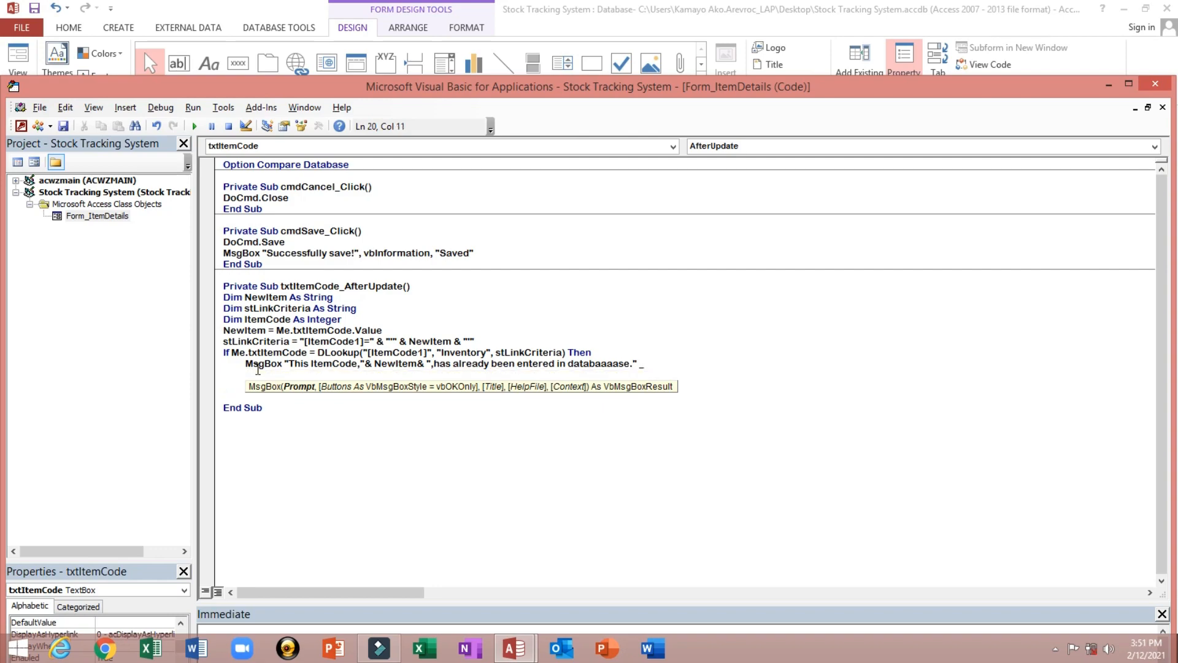
Extend the message box prompt with & vbCr & vbCr & "Please check Item code again." on the continuation line.
type("& vbCr & vbCr &")
type("\"Please")
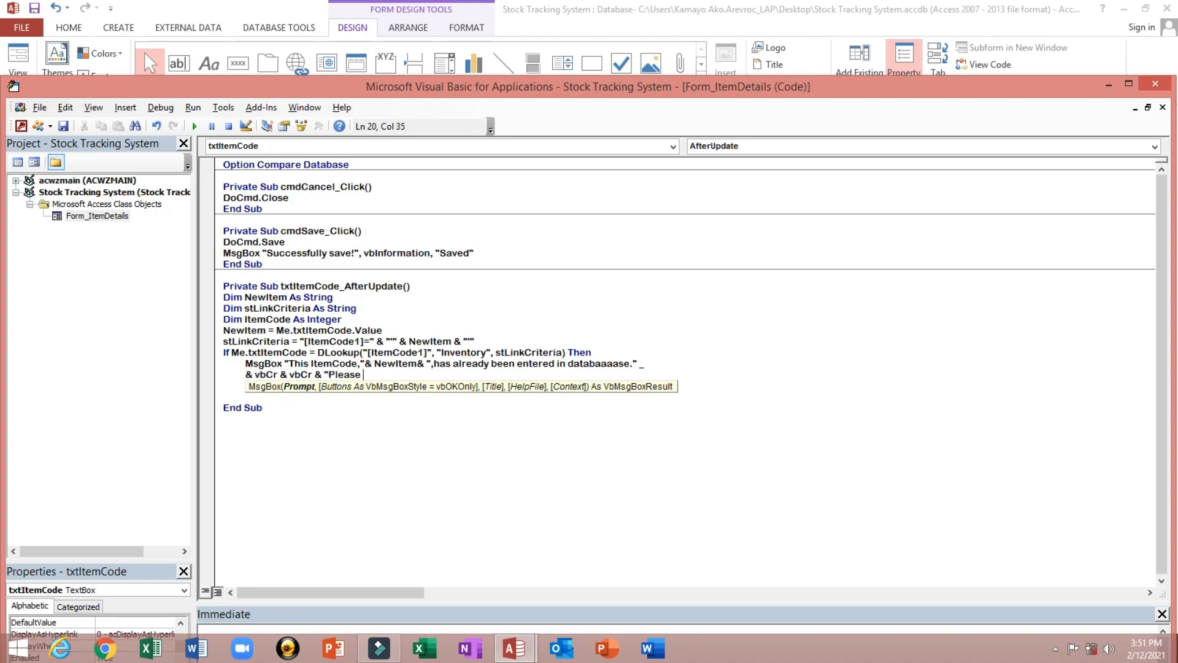
type(" check Item code again.\"")
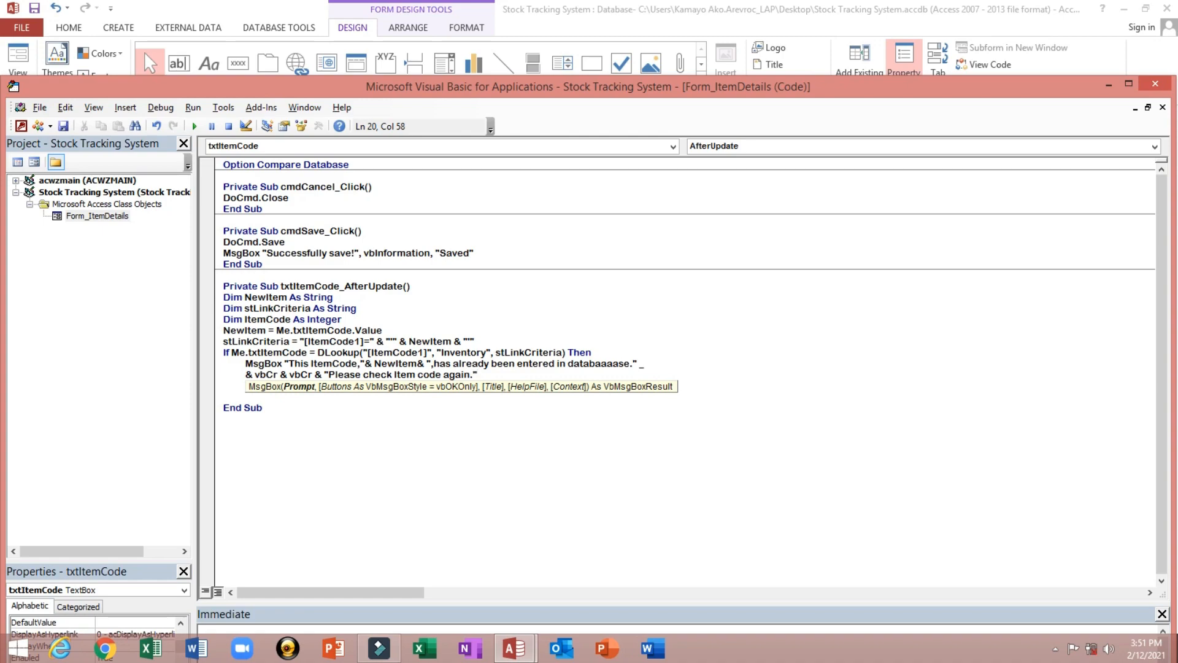
Give the message box the vbInformation style and the title "Duplicate information", and end the statement.
type(",")
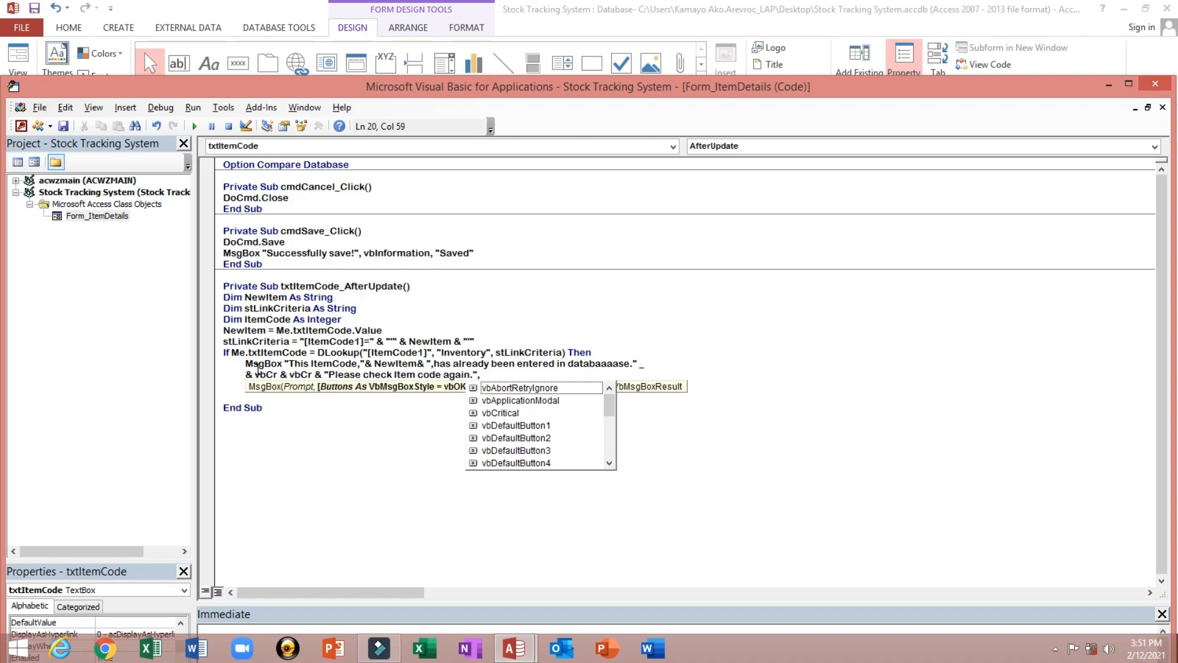
key("Down")
key("Down")
key("Down")
key("Down")
key("Down")
key("Down")
key("Down")
key("Down")
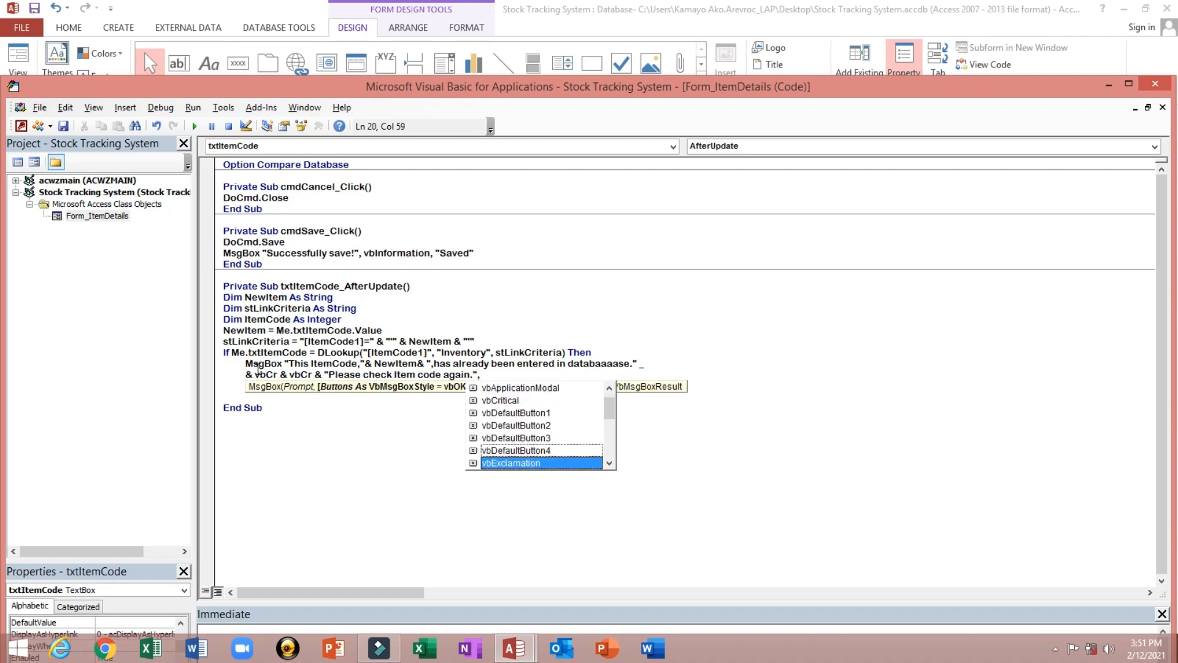
key("Down")
key("Tab")
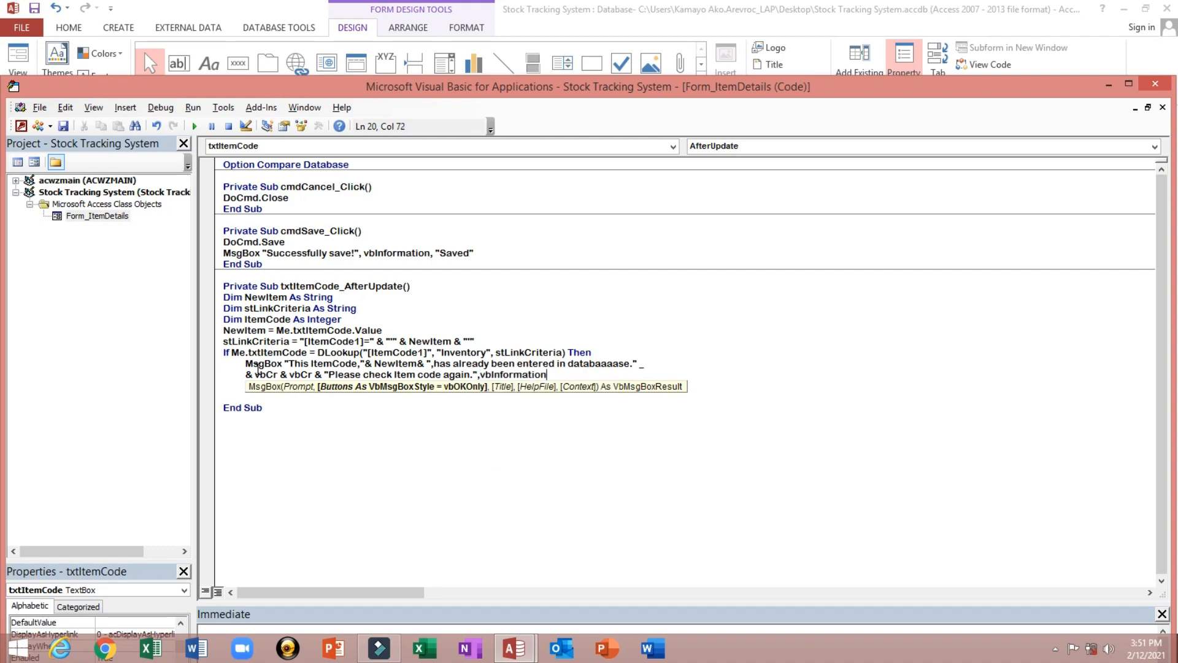
type(",")
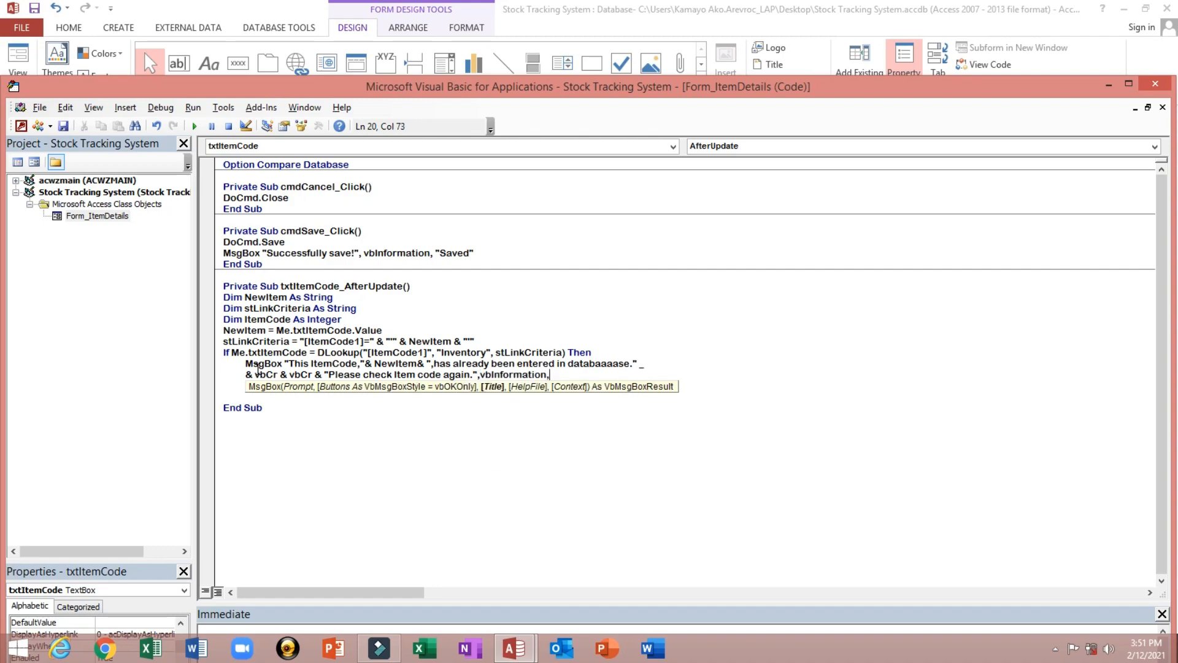
type("\"Duplicate information")
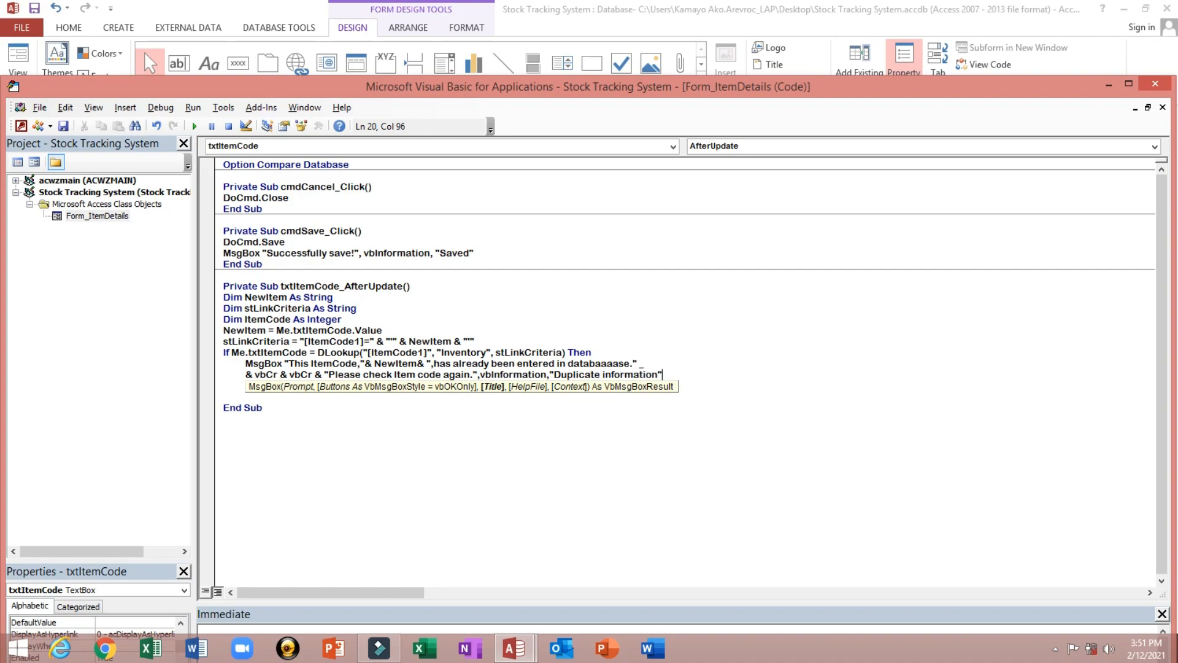
key("Return")
key("Return")
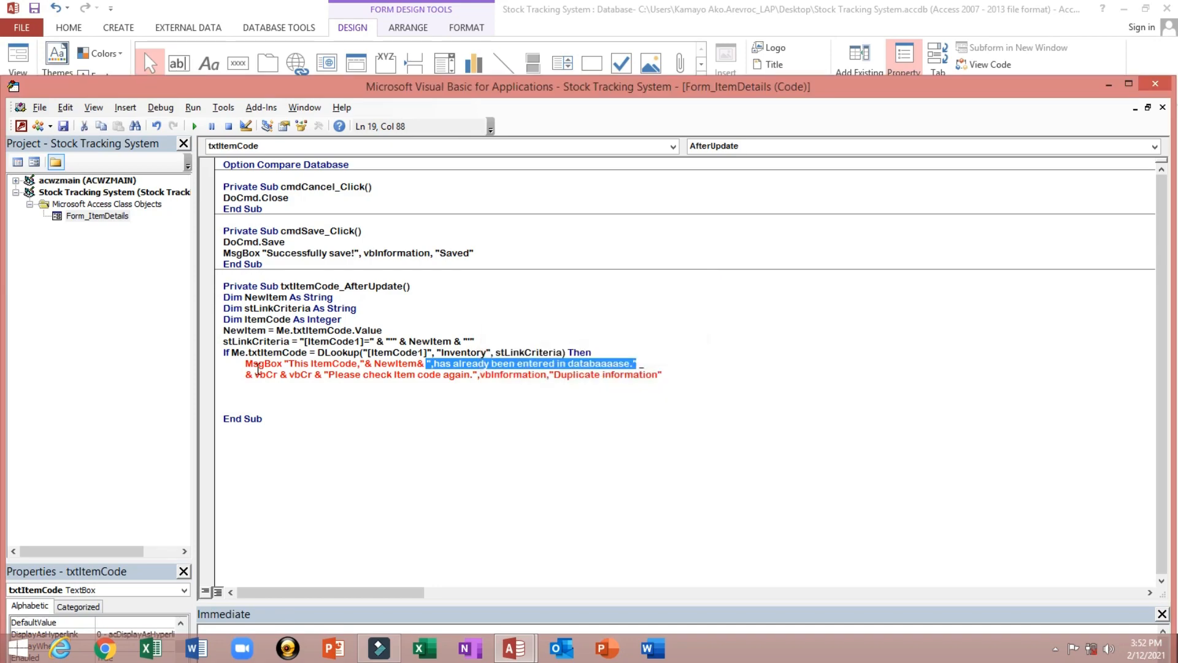
Separate NewItem from the & that follows it with a space in the MsgBox line and leave the line.
left_click(437, 362)
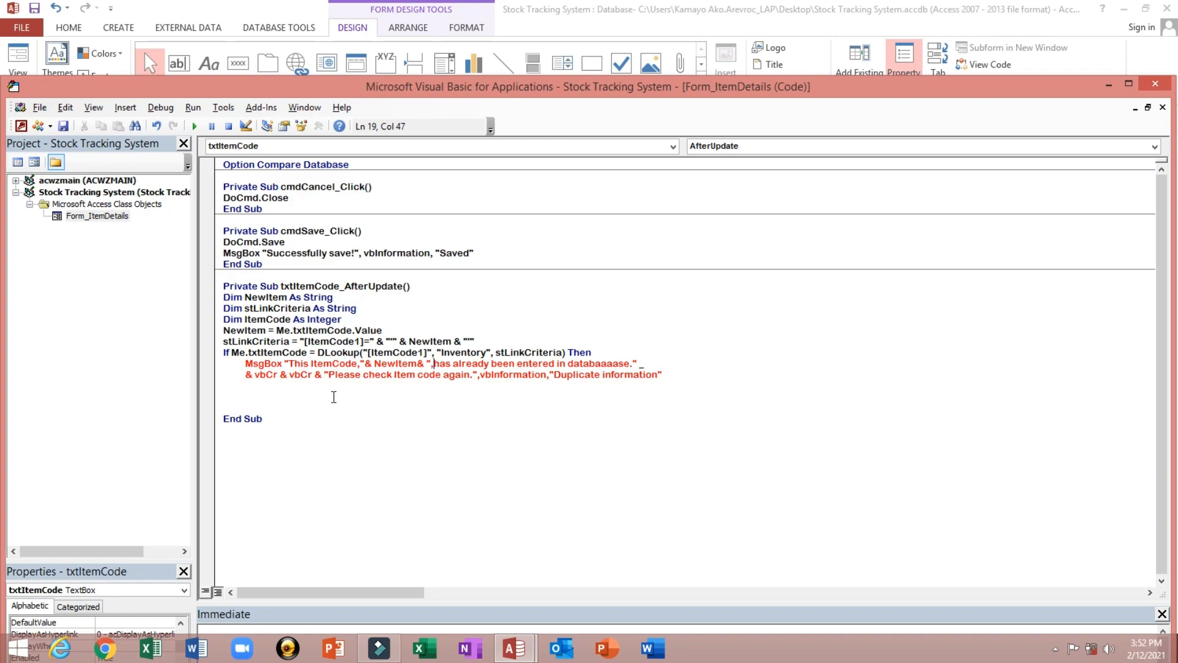
left_click(419, 364)
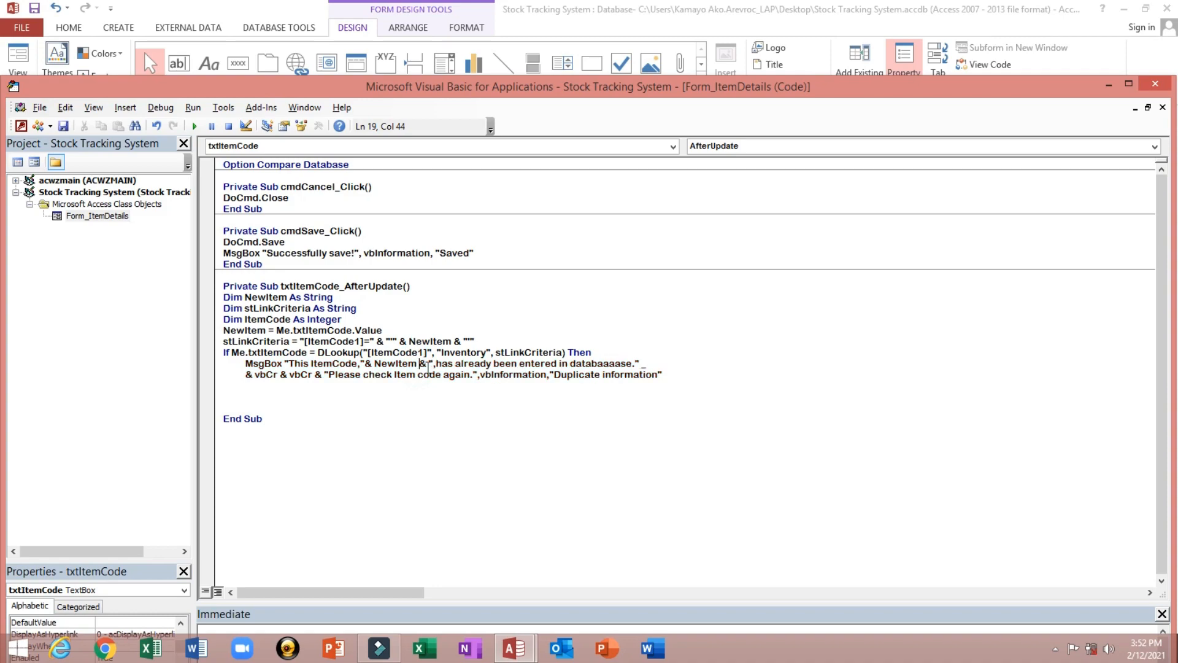
left_click(420, 385)
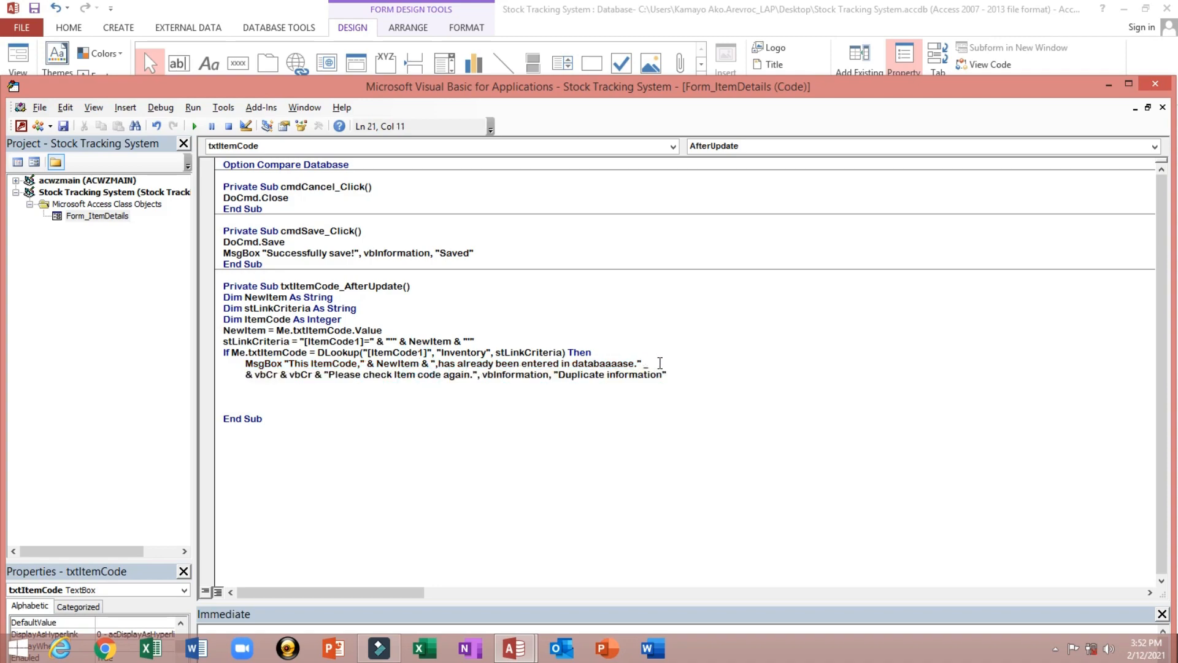
left_click_drag(377, 364, 409, 364)
left_click(420, 364)
Add a Me.Undo statement on a new line below the message box statement, followed by a new line.
left_click(709, 377)
key("Return")
type("M")
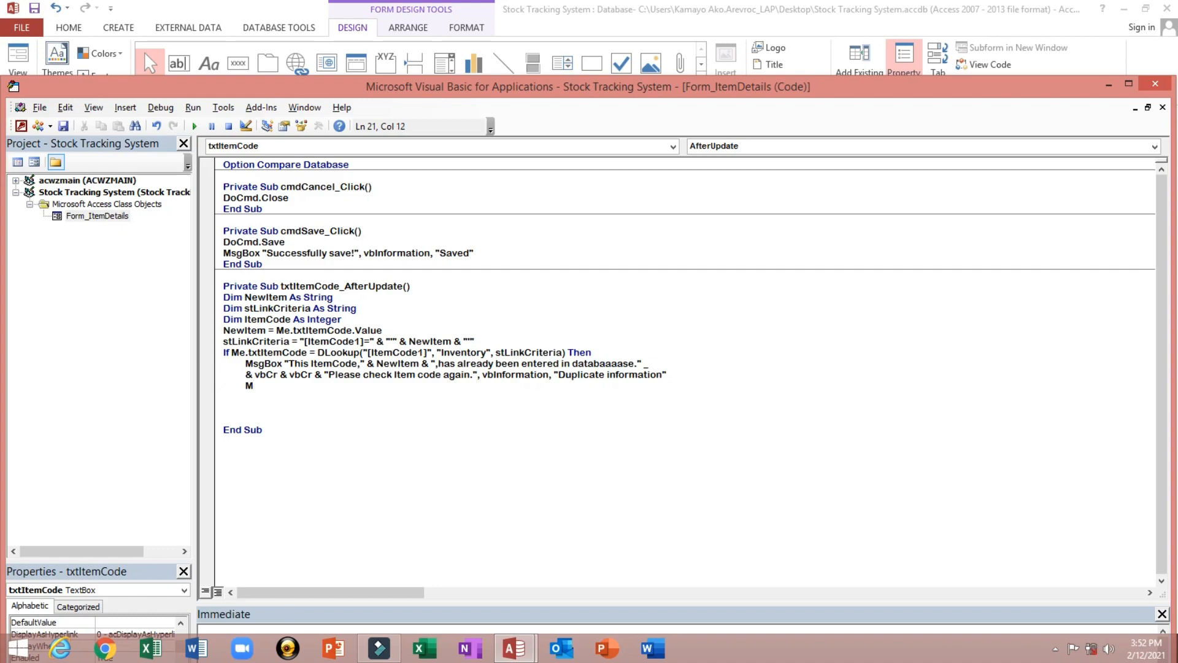
type("e.un")
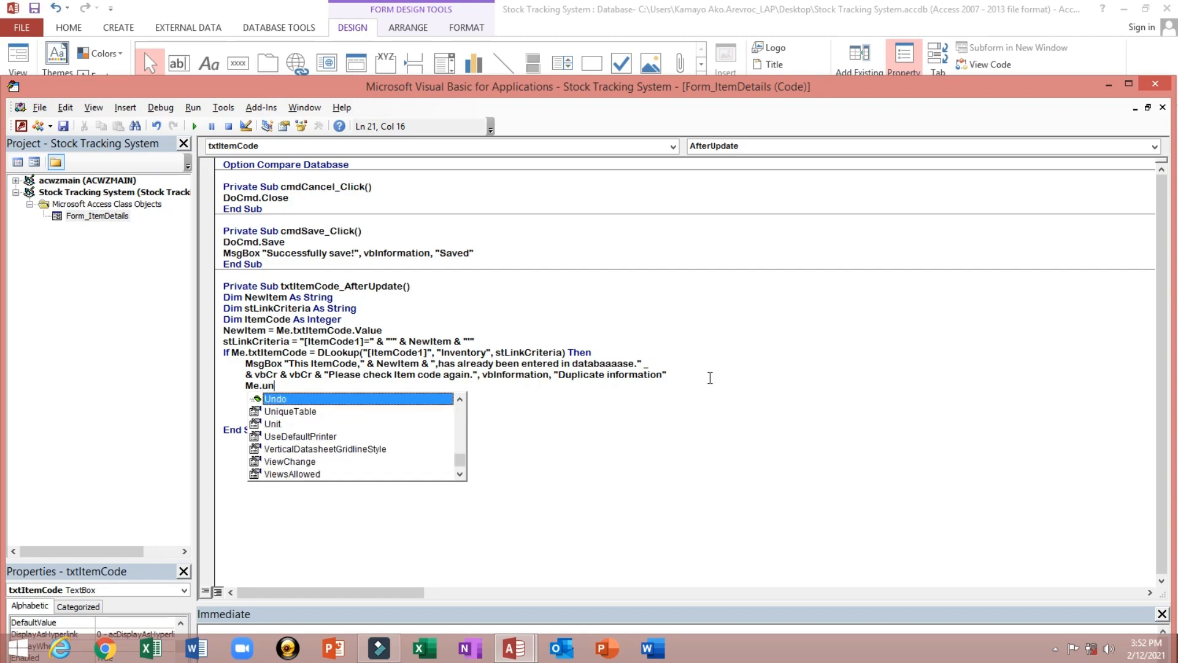
key("Tab")
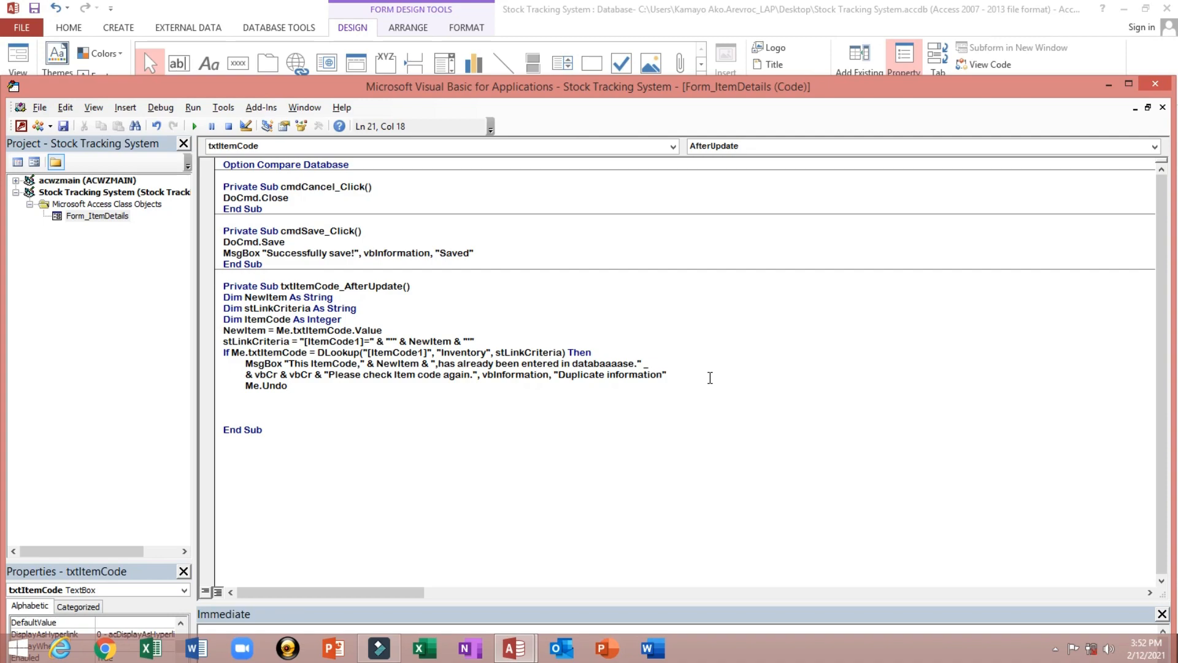
key("Return")
key("BackSpace")
key("BackSpace")
Indent the If Me.txtItemCode = DLookup line in the txtItemCode_AfterUpdate procedure.
key("Up")
key("Up")
key("Up")
key("Left")
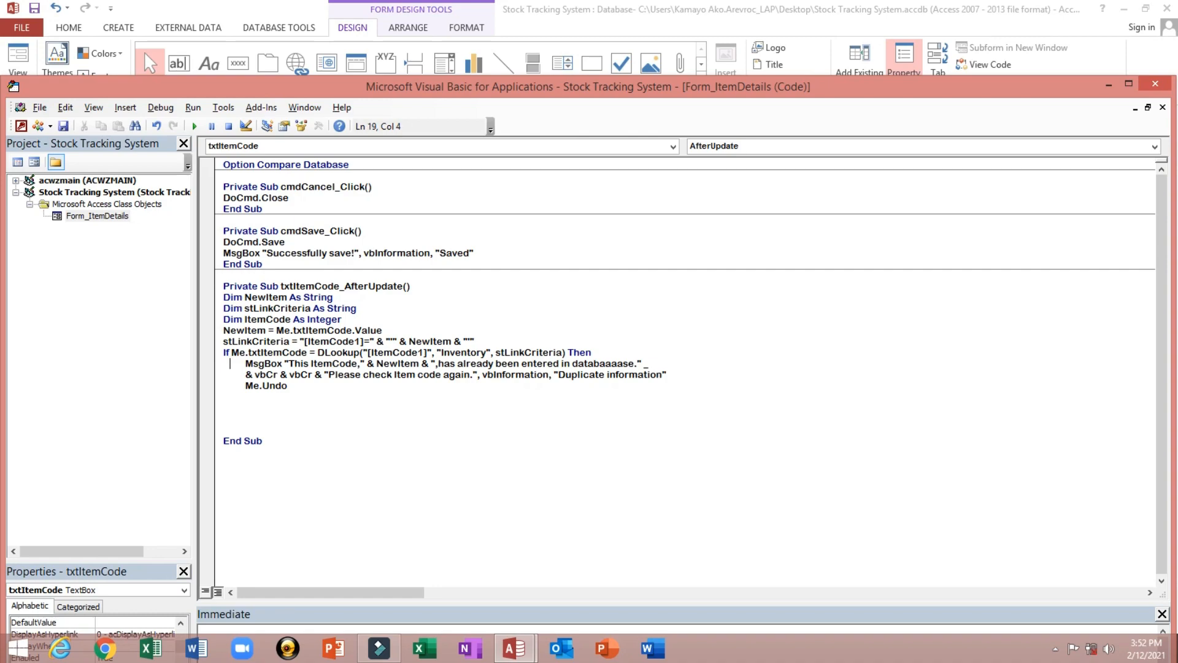
key("Up")
key("Left")
key("Left")
key("Left")
key("Tab")
key("Tab")
Indent both lines of the MsgBox statement and the Me.Undo line deeper than the If line.
key("Down")
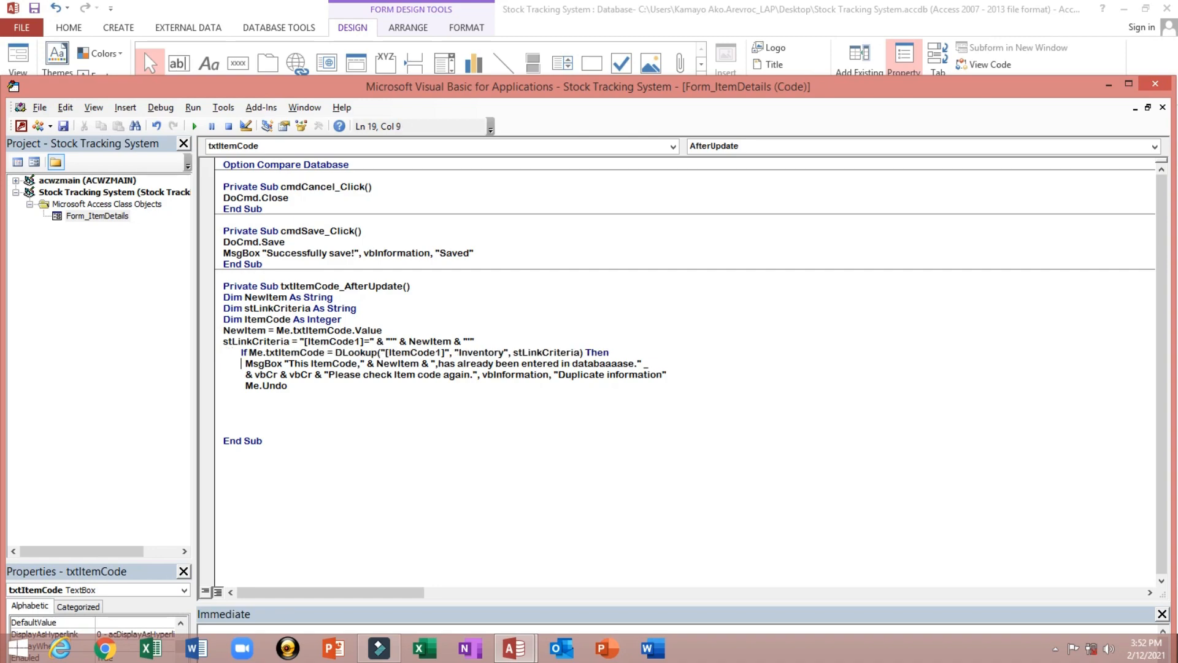
key("Tab")
key("Tab")
key("Down")
key("Tab")
key("Down")
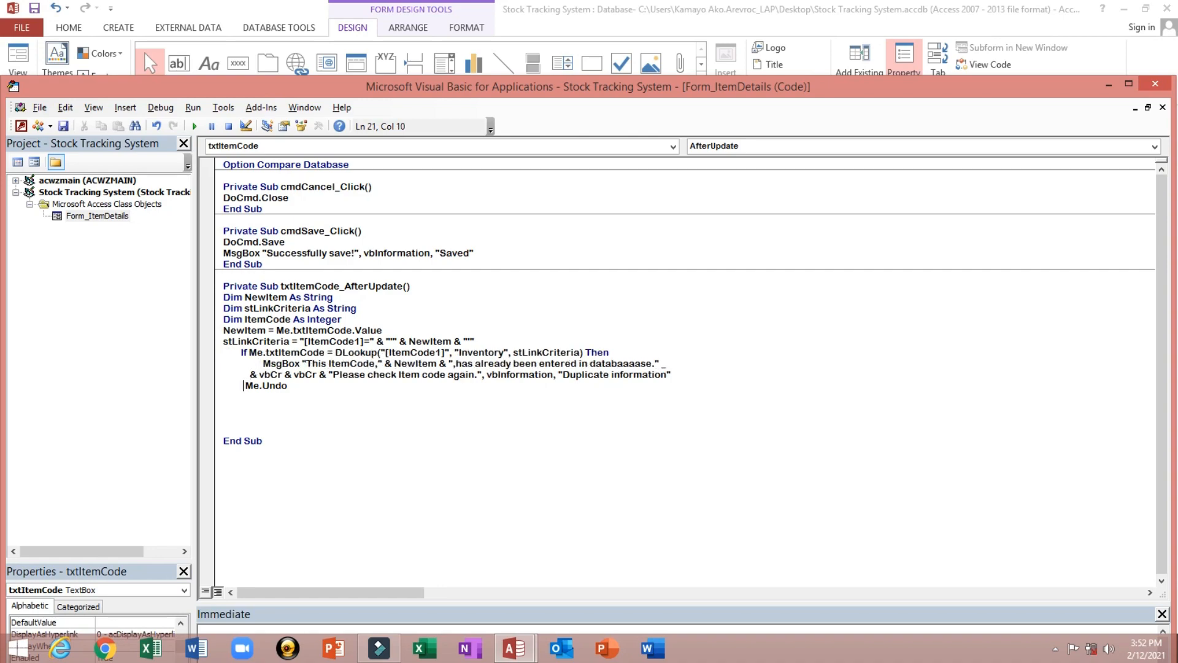
key("Up")
key("Tab")
key("Down")
key("Tab")
key("Tab")
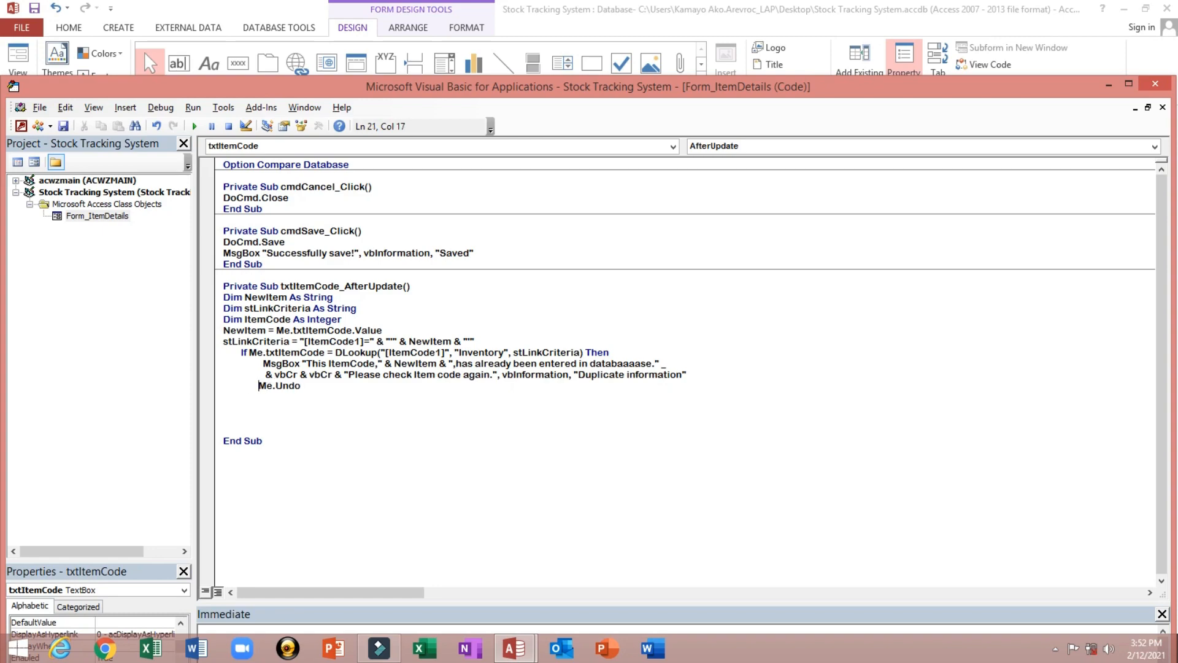
key("Tab")
Close the If block with an End If line below Me.Undo.
key("Down")
type("end if")
key("Return")
Leave the code editor, show ItemDetails in Form view and enter 1234CRT as the Item Code.
left_click(1156, 89)
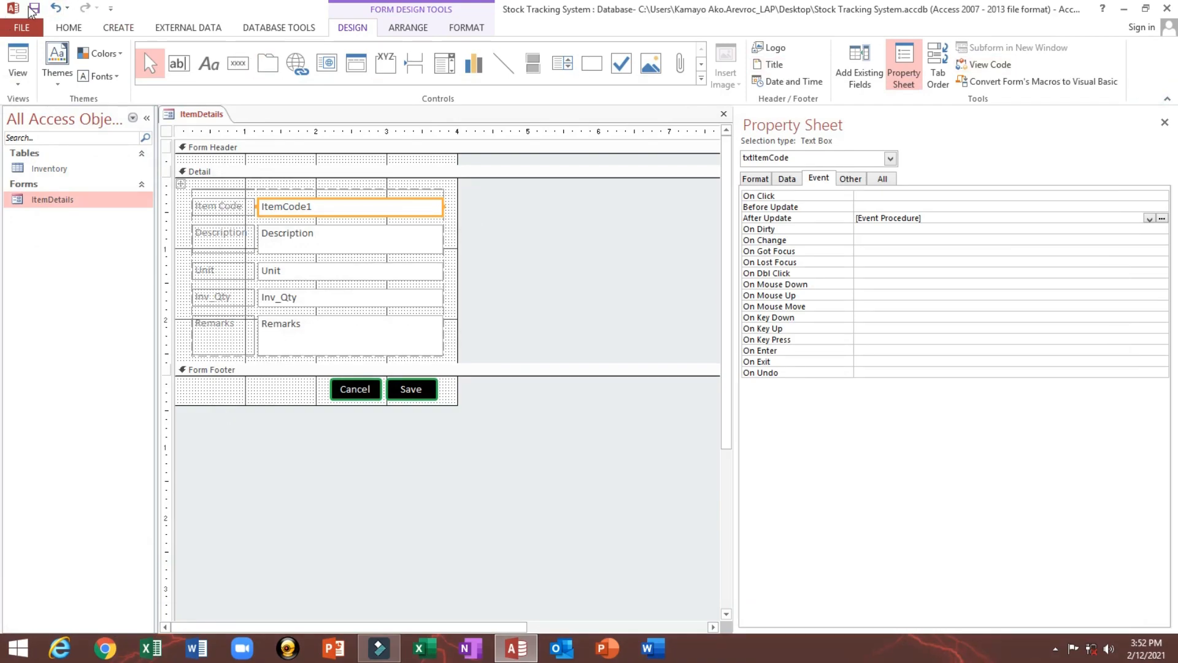
left_click(17, 57)
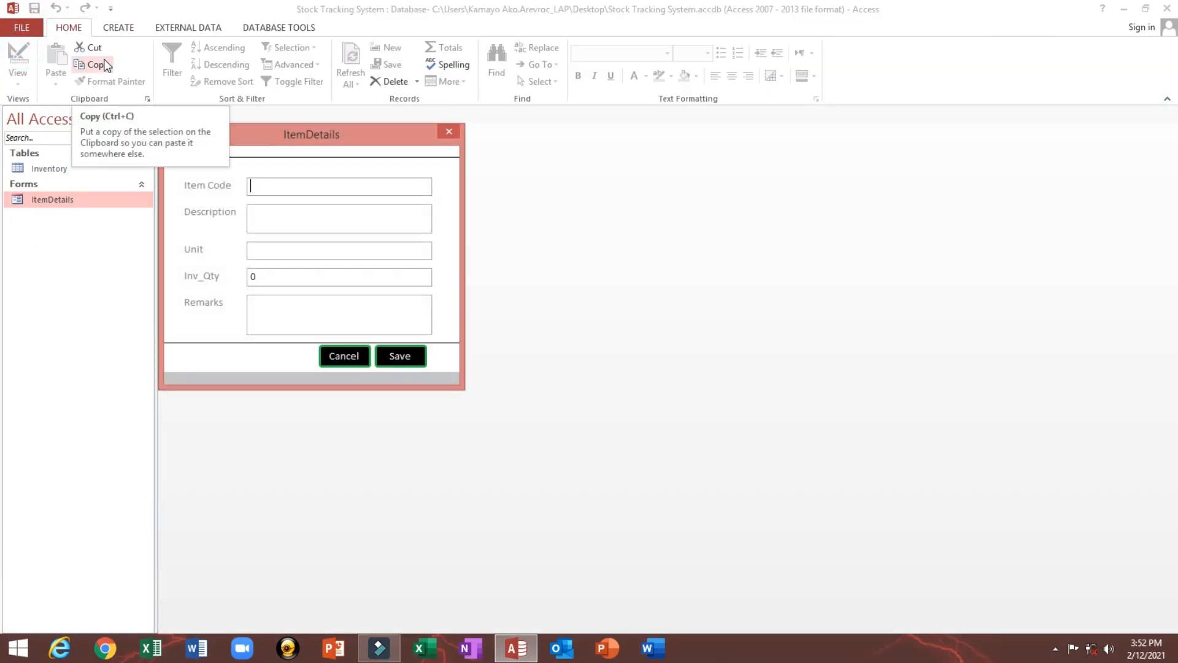
type("123")
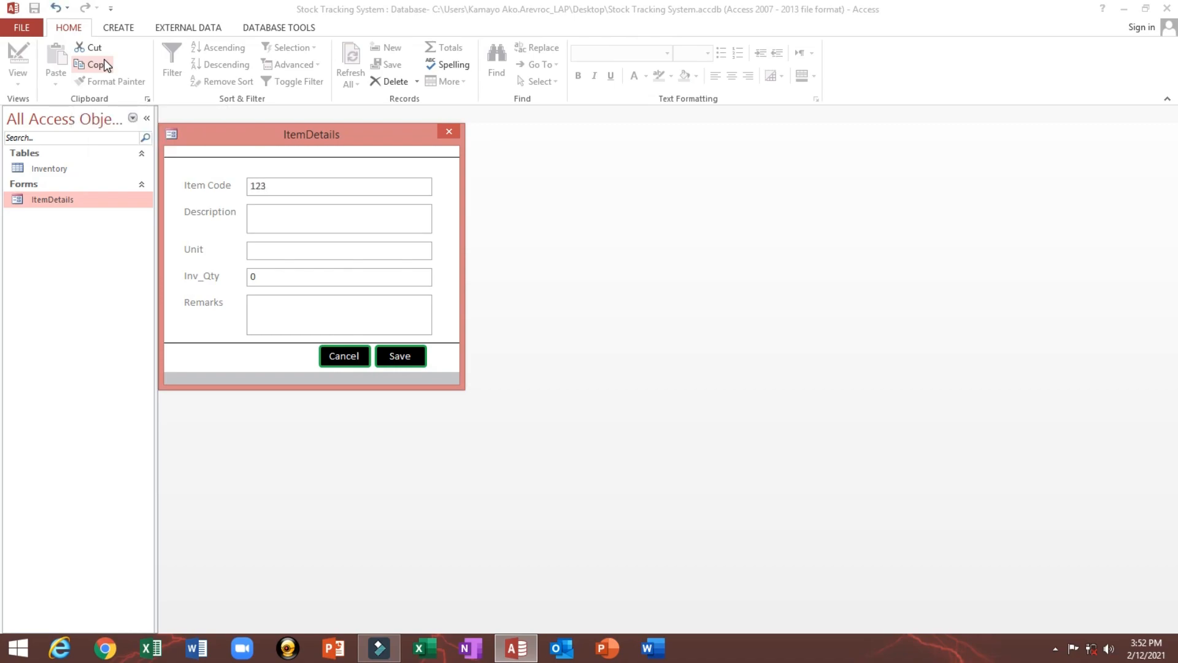
type("4CRT")
key("Tab")
Enter Sample Only as the Description and KG as the Unit, leaving Inv_Qty and Remarks as they are.
type("Sample Only")
key("Tab")
type("KG")
key("Tab")
key("shift+Tab")
key("Tab")
key("Tab")
key("shift+Tab")
key("Tab")
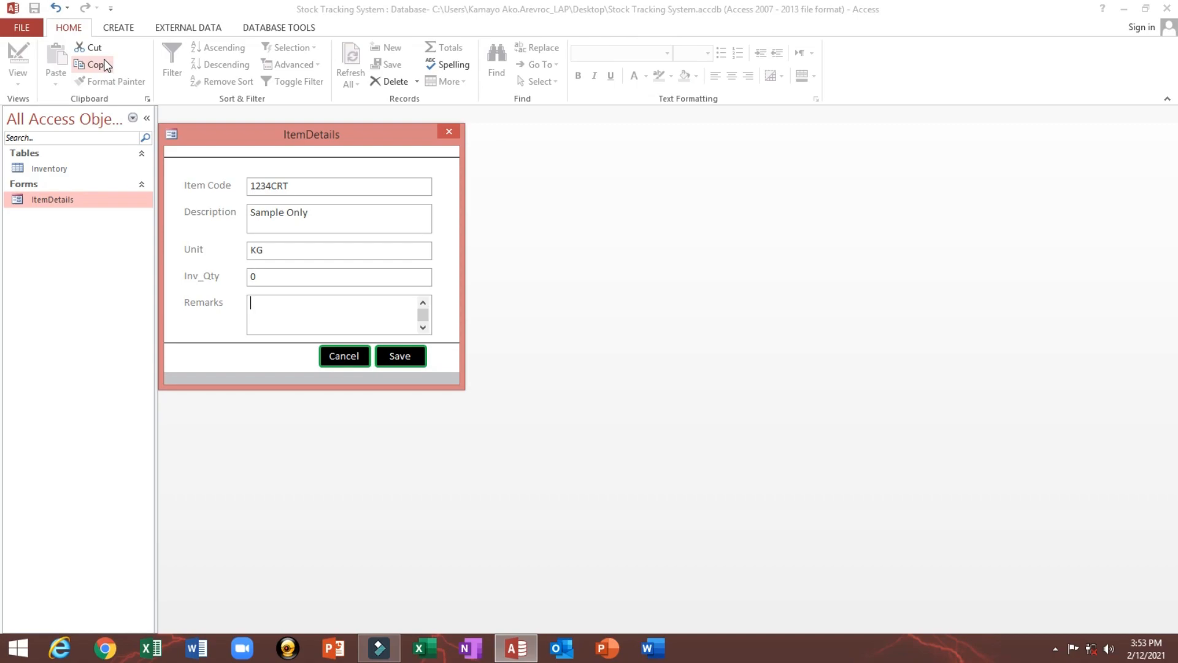
key("shift+Tab")
key("shift+Tab")
key("Tab")
key("Tab")
Save the record with the form's Save command, dismiss the message and close the ItemDetails form.
left_click(399, 360)
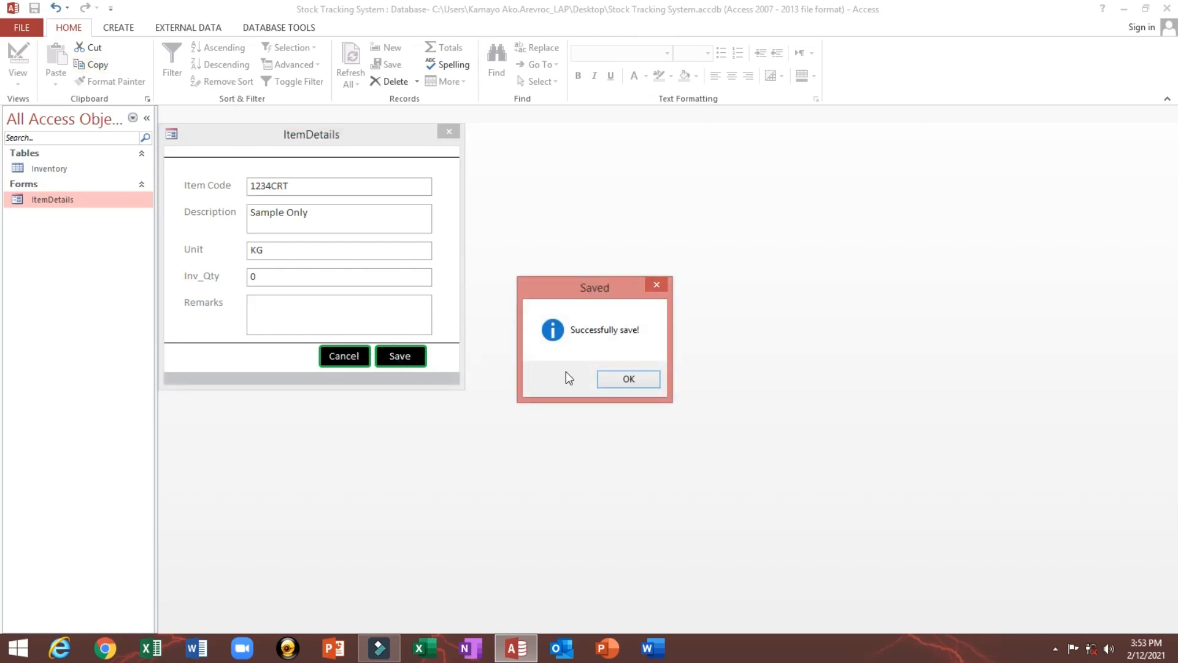
left_click(627, 379)
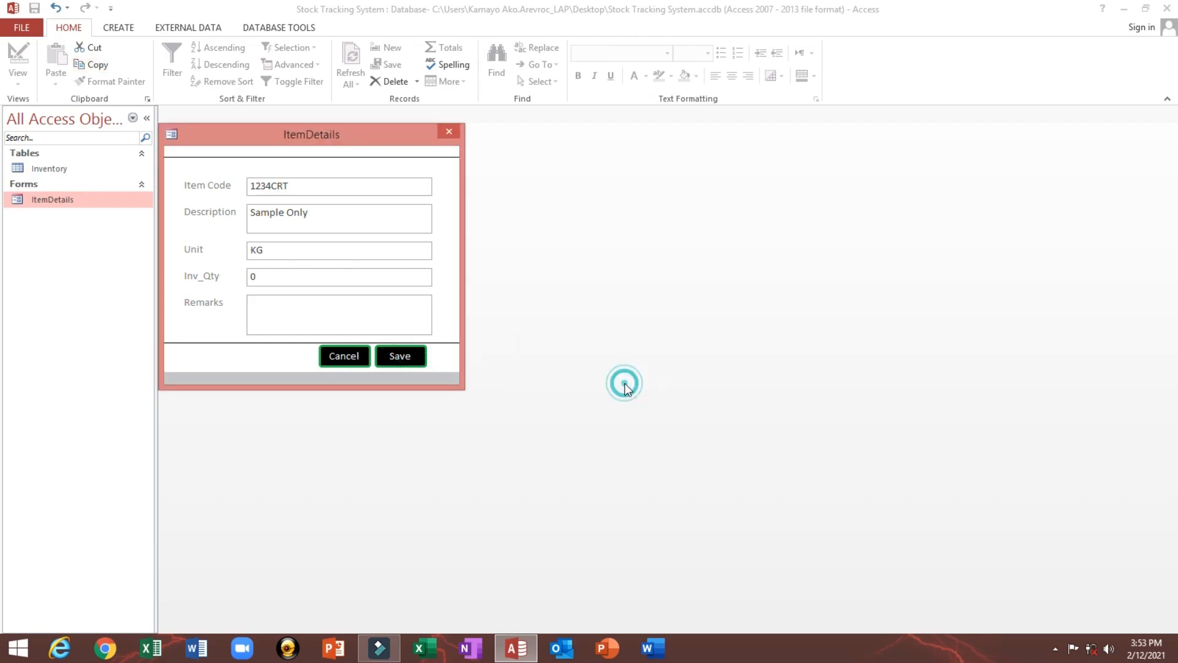
left_click(448, 132)
Check the item code of the saved record in the Inventory table and close the table.
double_click(36, 168)
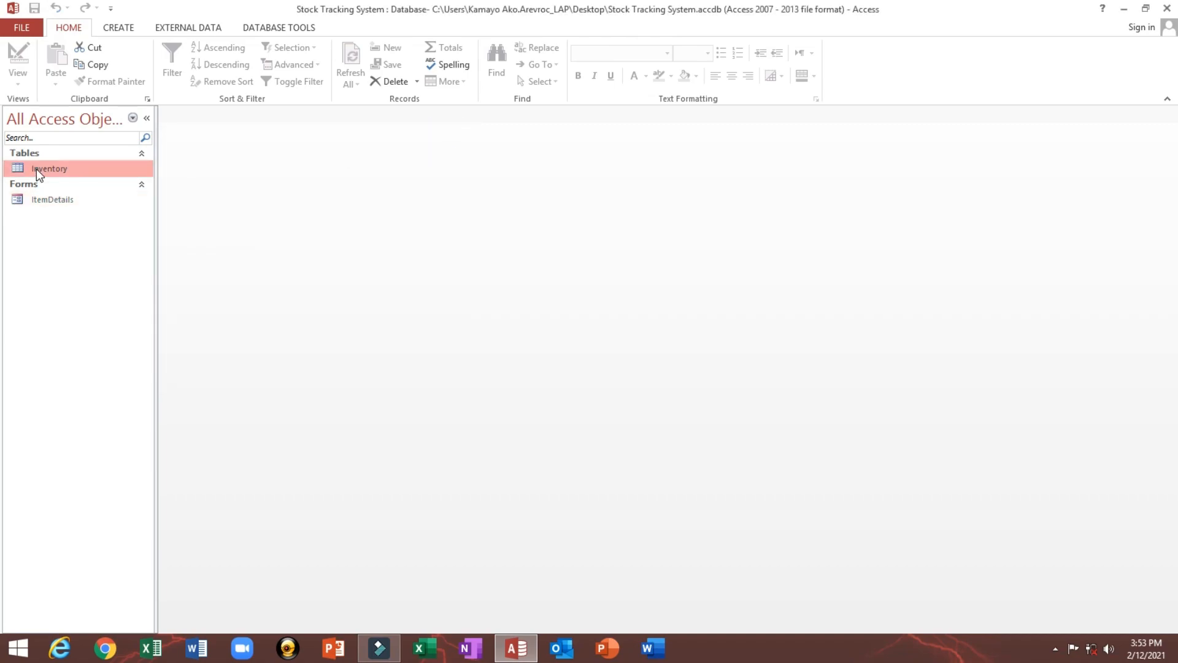
left_click_drag(294, 146, 245, 145)
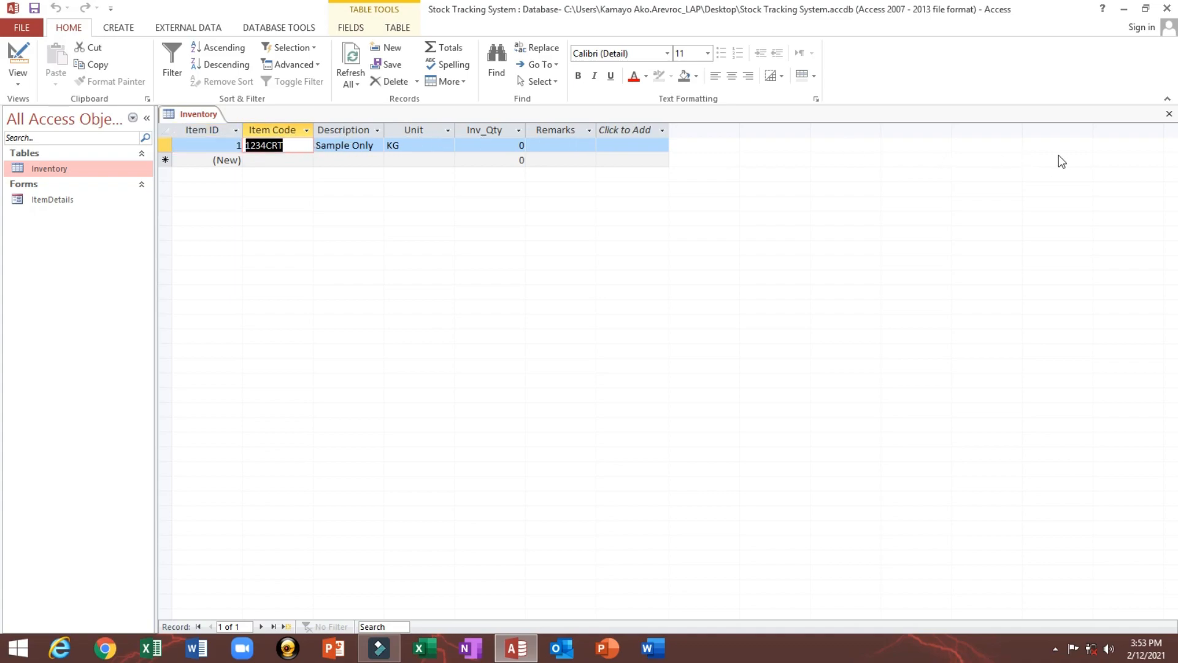
left_click(1168, 114)
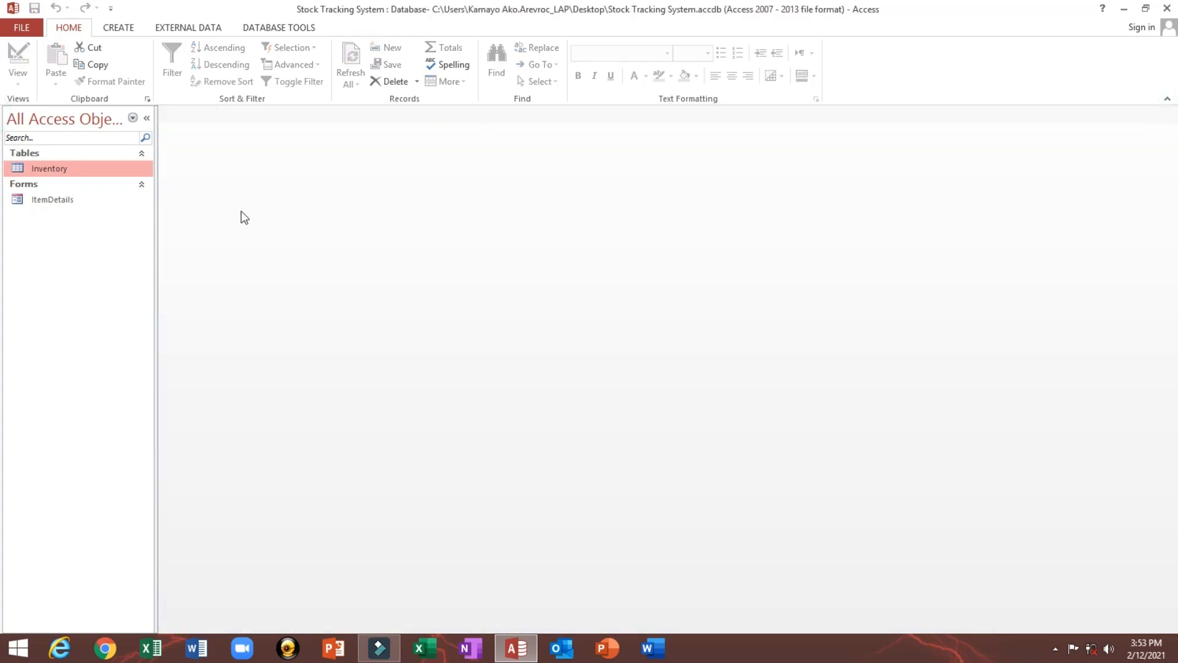
Reopen the ItemDetails form to examine which record it shows on opening, and close it.
double_click(47, 201)
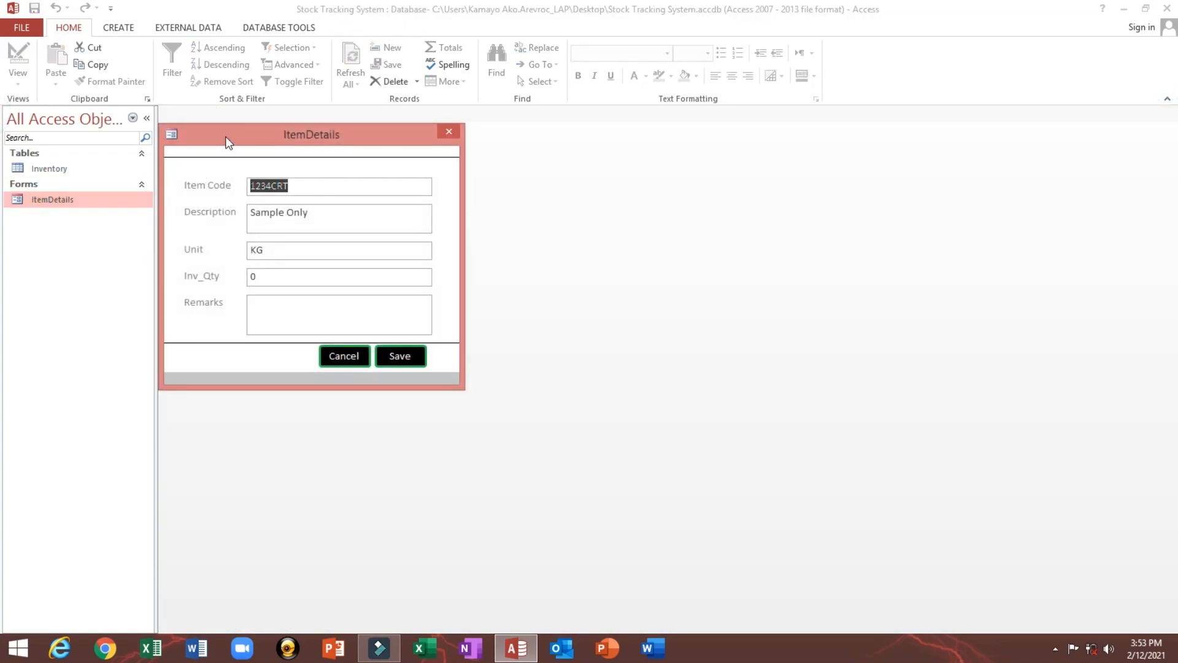
left_click_drag(223, 135, 231, 150)
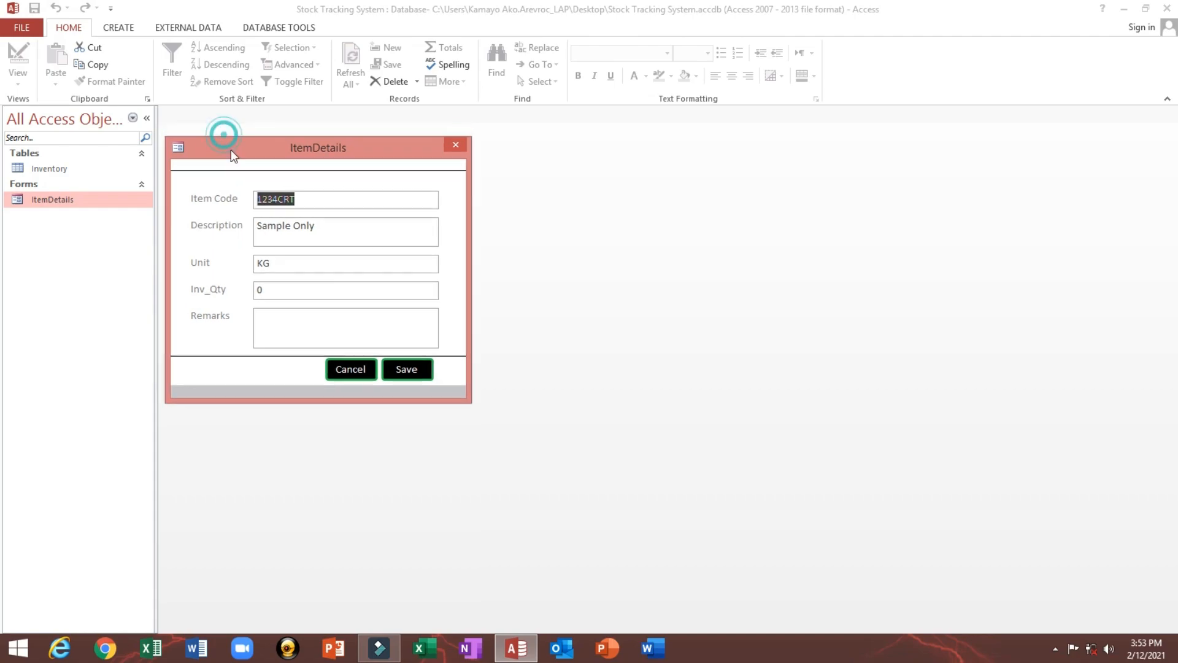
right_click(373, 152)
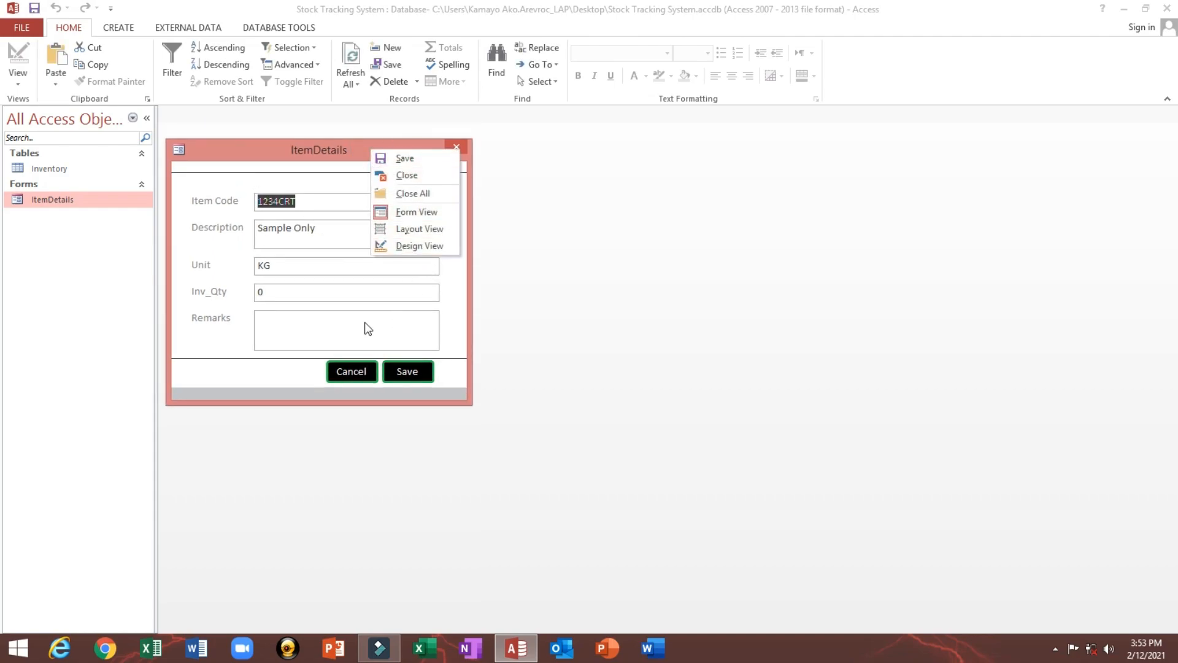
left_click(459, 145)
double_click(119, 201)
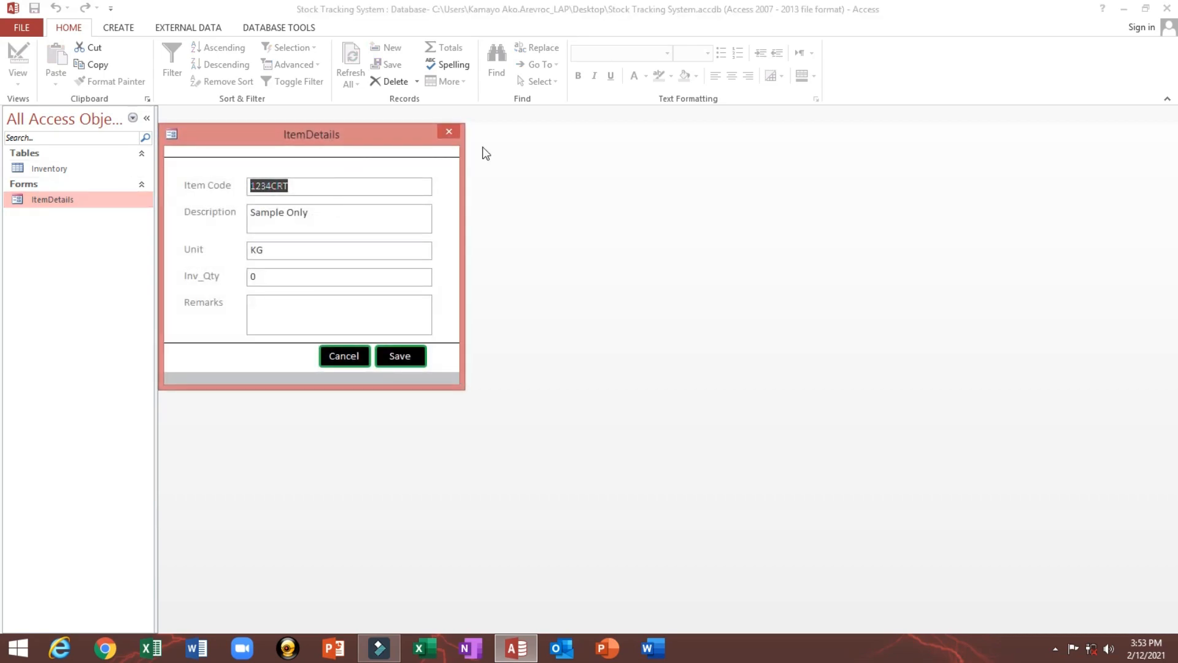
left_click(448, 132)
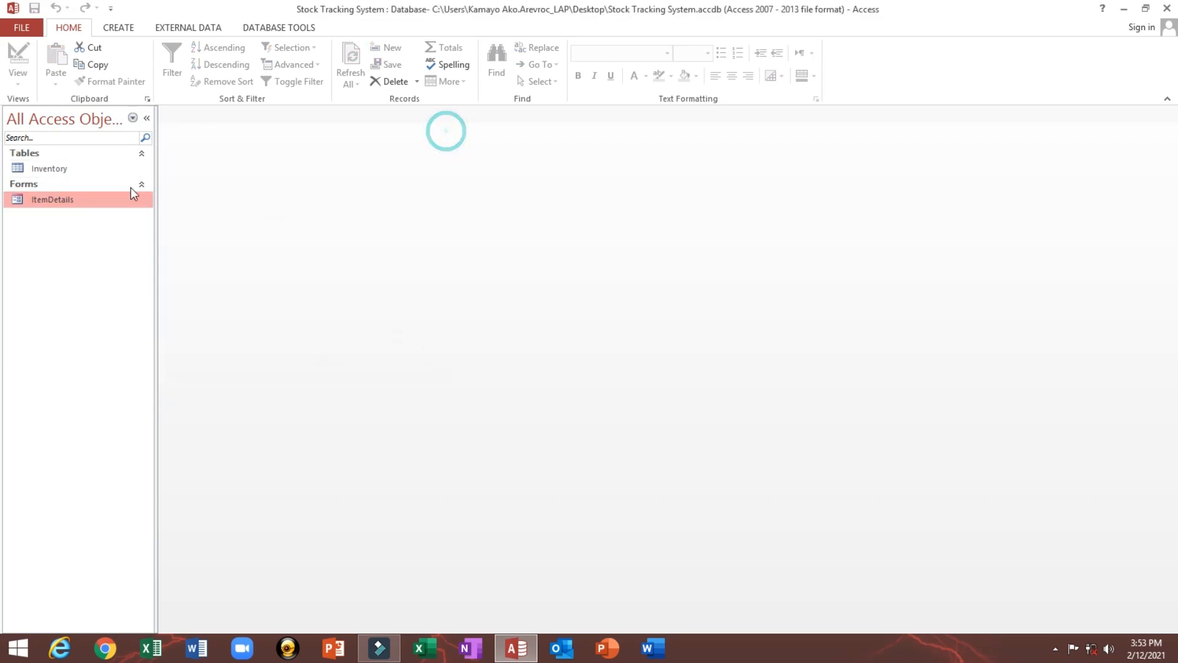
Duplicate the ItemDetails form and name the copy New Item.
left_click(97, 205)
key("ctrl+c")
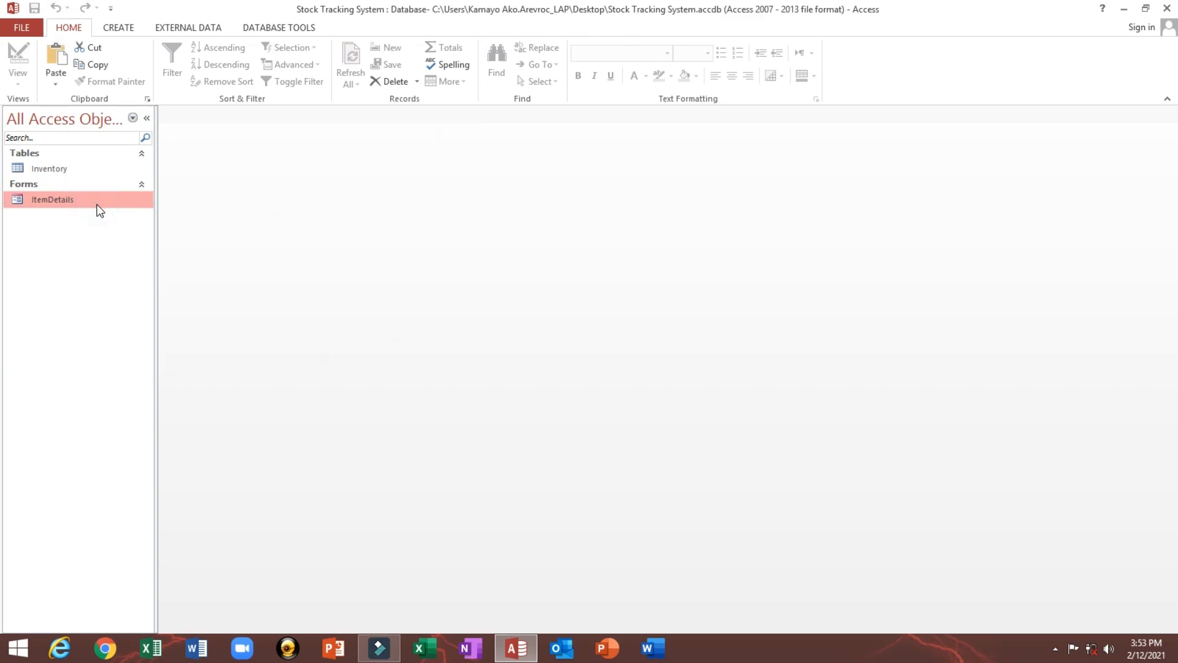
key("ctrl+v")
left_click(530, 227)
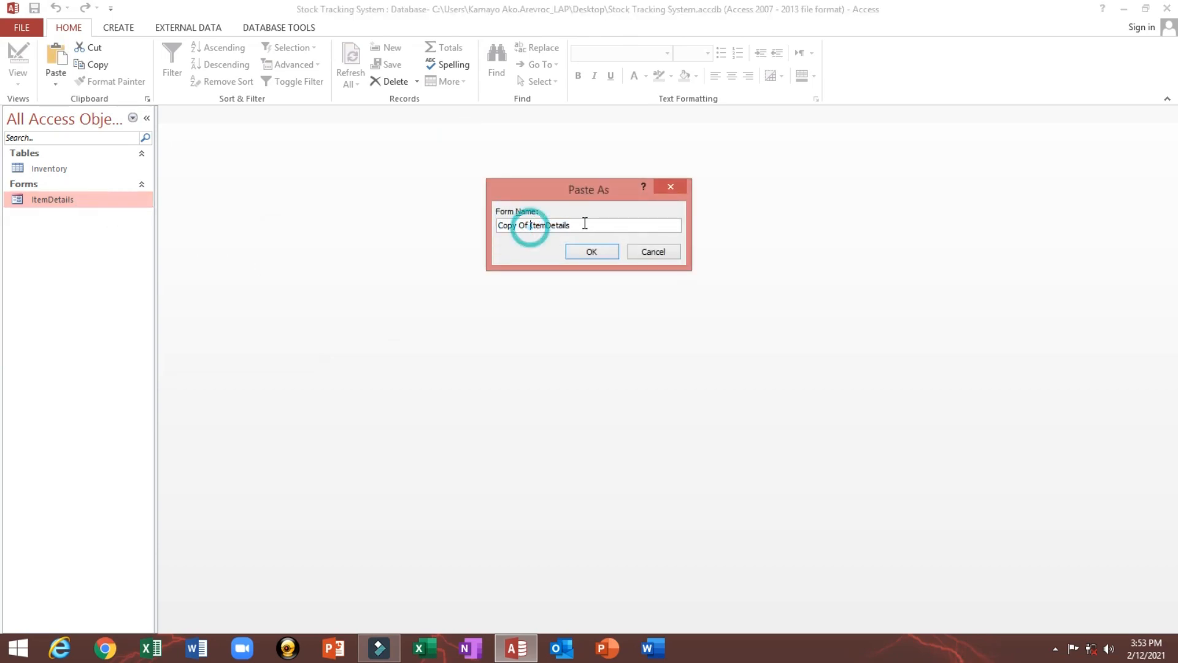
key("BackSpace")
key("BackSpace")
key("BackSpace")
key("BackSpace")
key("BackSpace")
key("BackSpace")
key("BackSpace")
key("BackSpace")
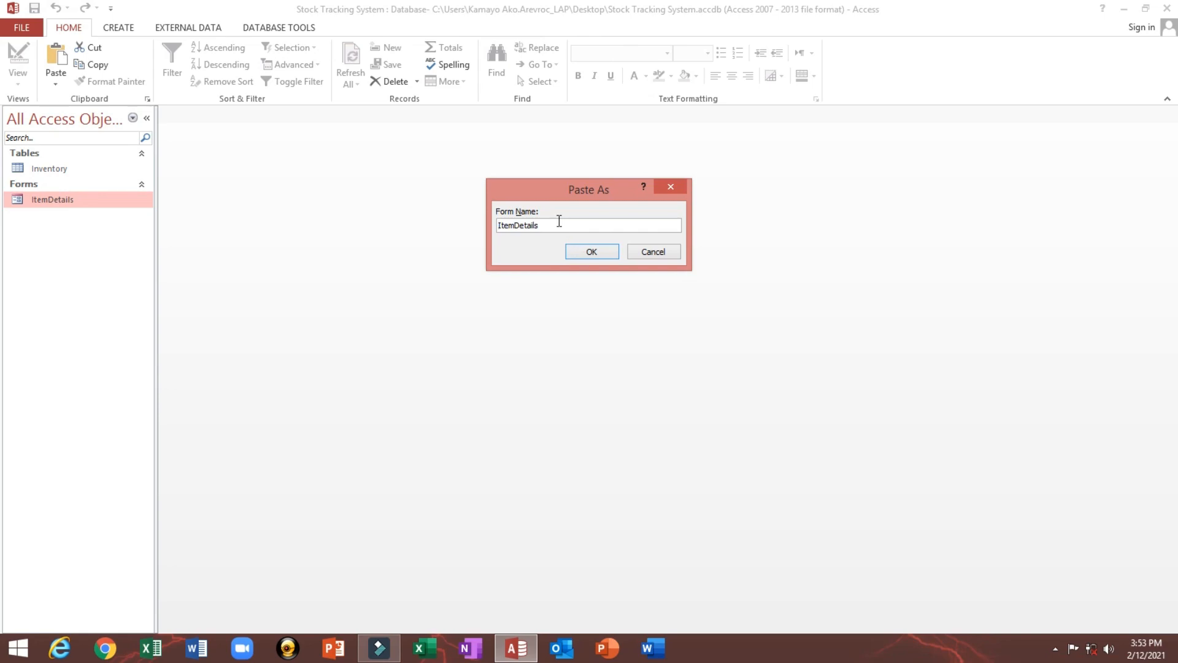
left_click(559, 221)
key("Tab")
double_click(559, 224)
type("nEW")
key("BackSpace")
key("BackSpace")
left_click(583, 254)
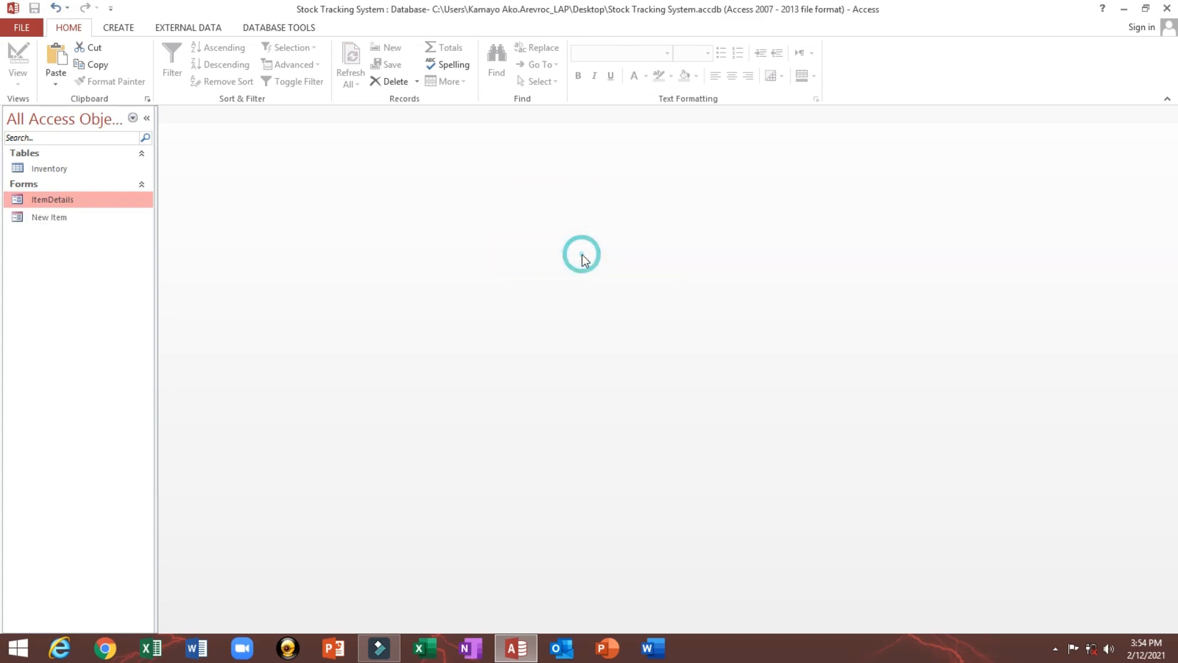
View the record shown in the original ItemDetails form and close the form.
double_click(61, 201)
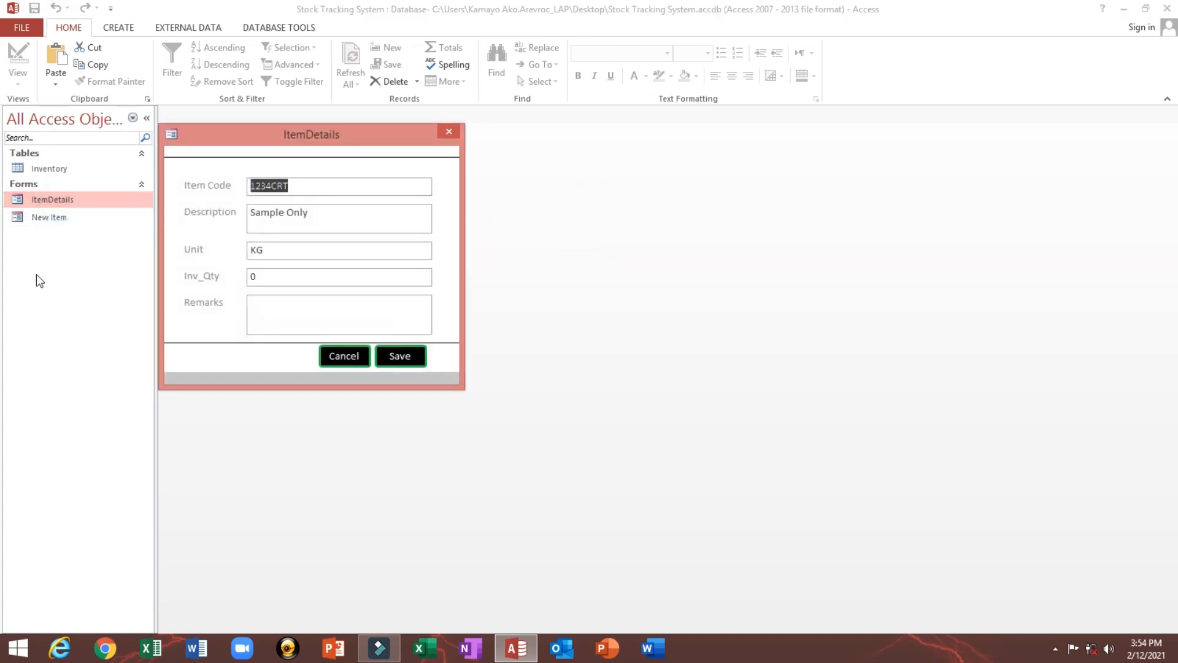
mouse_move(240, 136)
left_mouse_down()
mouse_move(256, 128)
mouse_move(246, 131)
left_mouse_up()
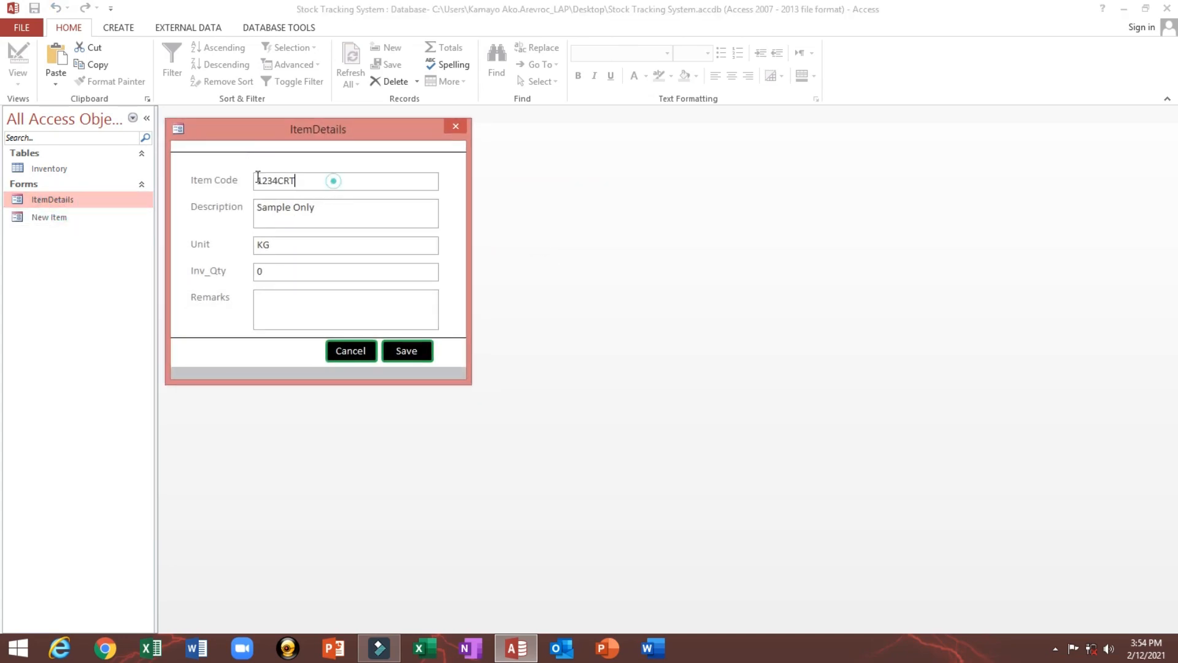
left_click(458, 125)
Open the available options for the New Item form.
right_click(57, 221)
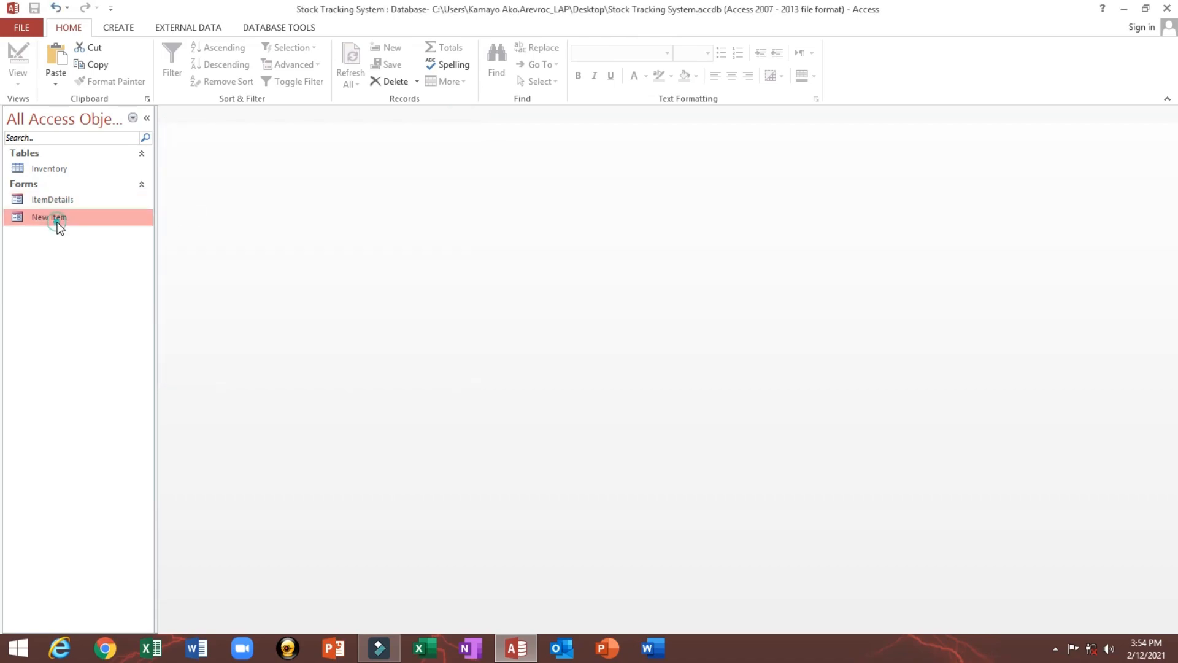
Open the New Item form in Design View and examine its Data Entry property.
left_click(102, 267)
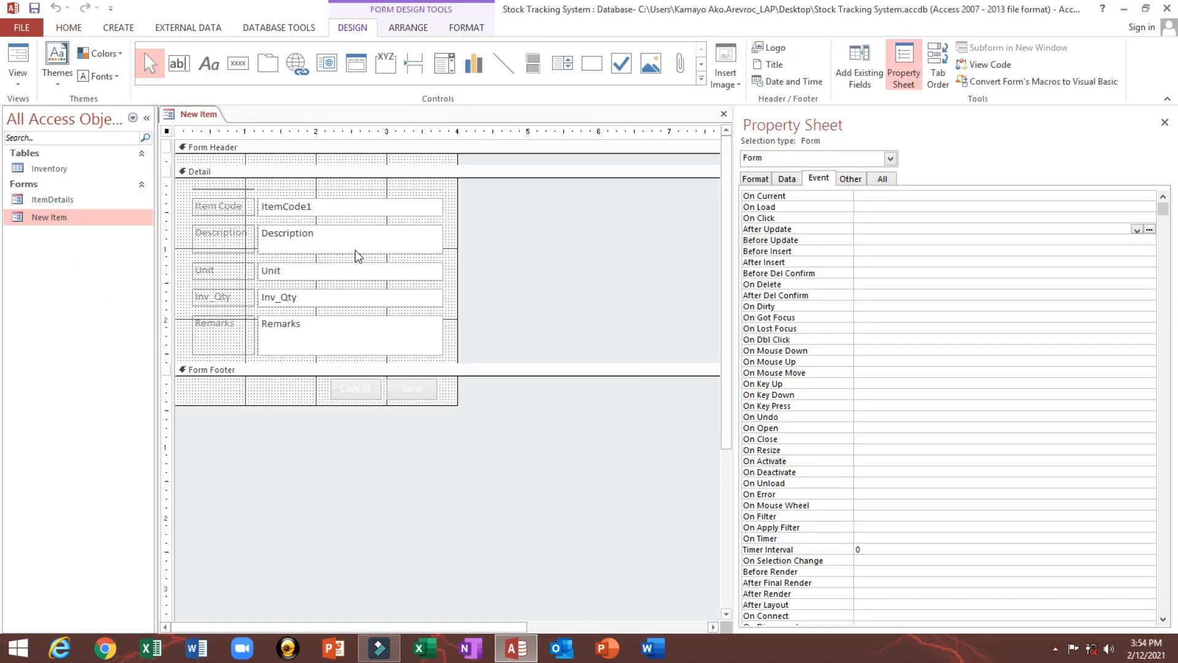
left_click(788, 179)
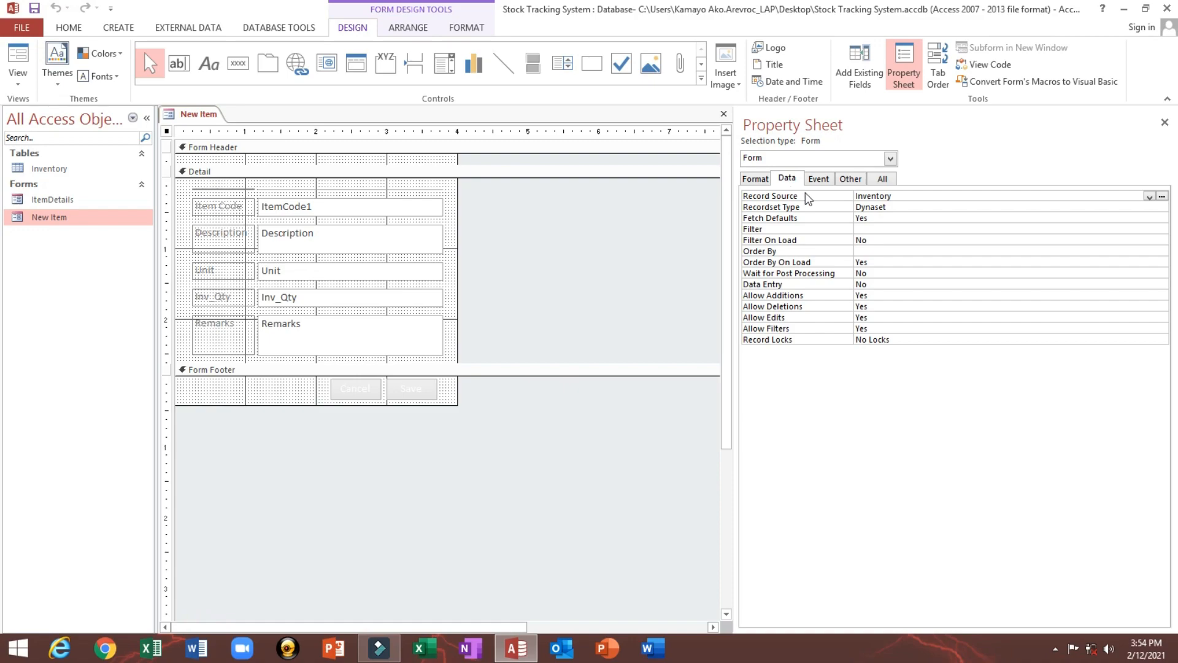
left_click(761, 287)
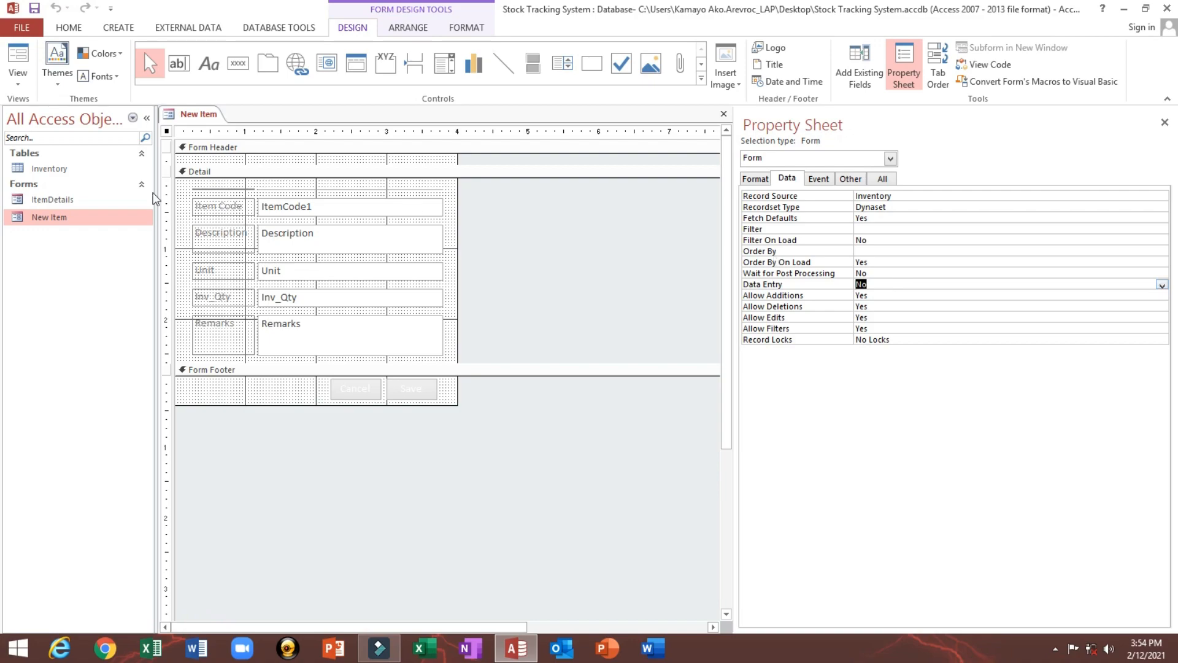
Open the ItemDetails form to check the record it loads, and close it.
double_click(79, 201)
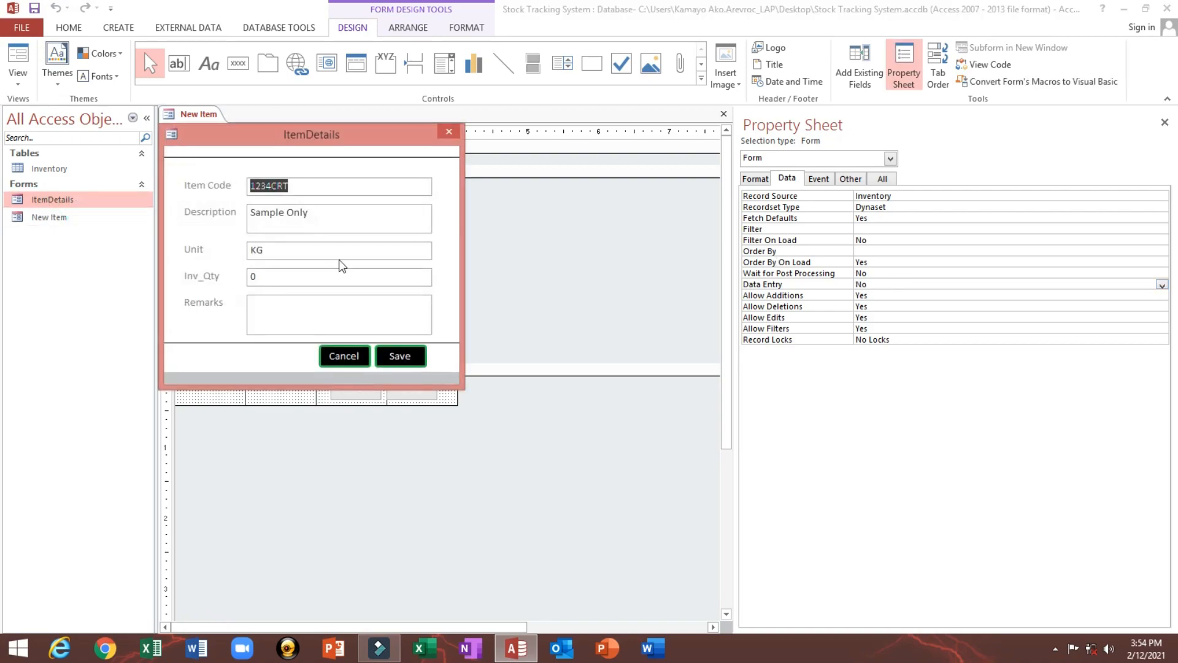
left_click_drag(343, 254, 187, 238)
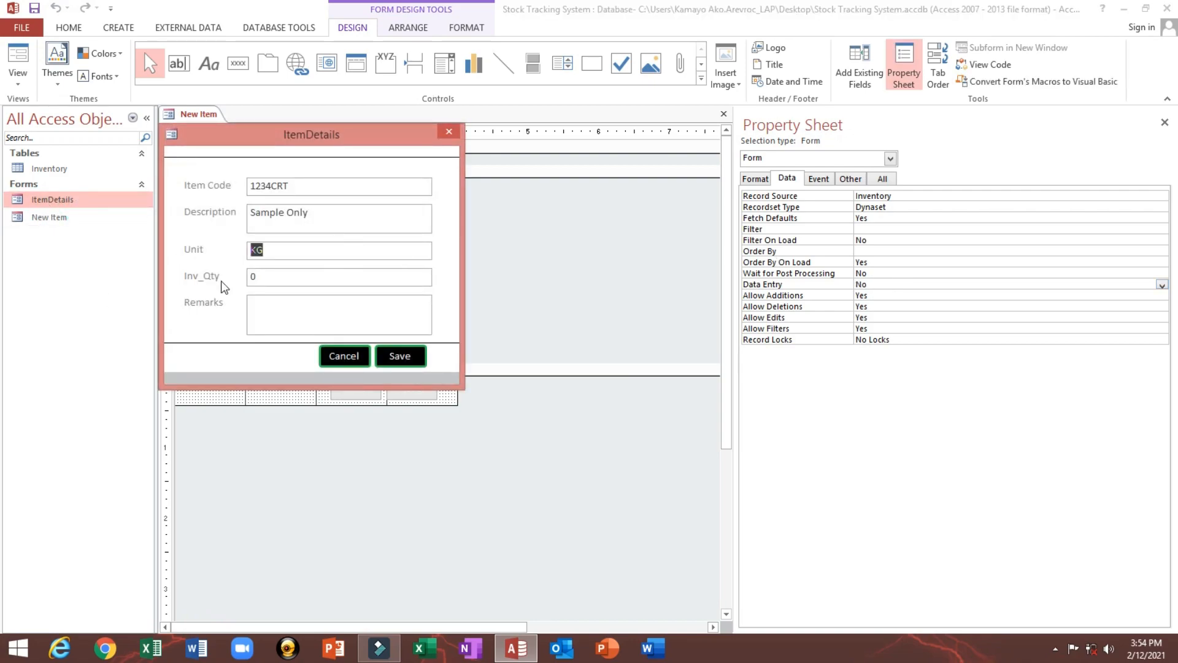
left_click(450, 132)
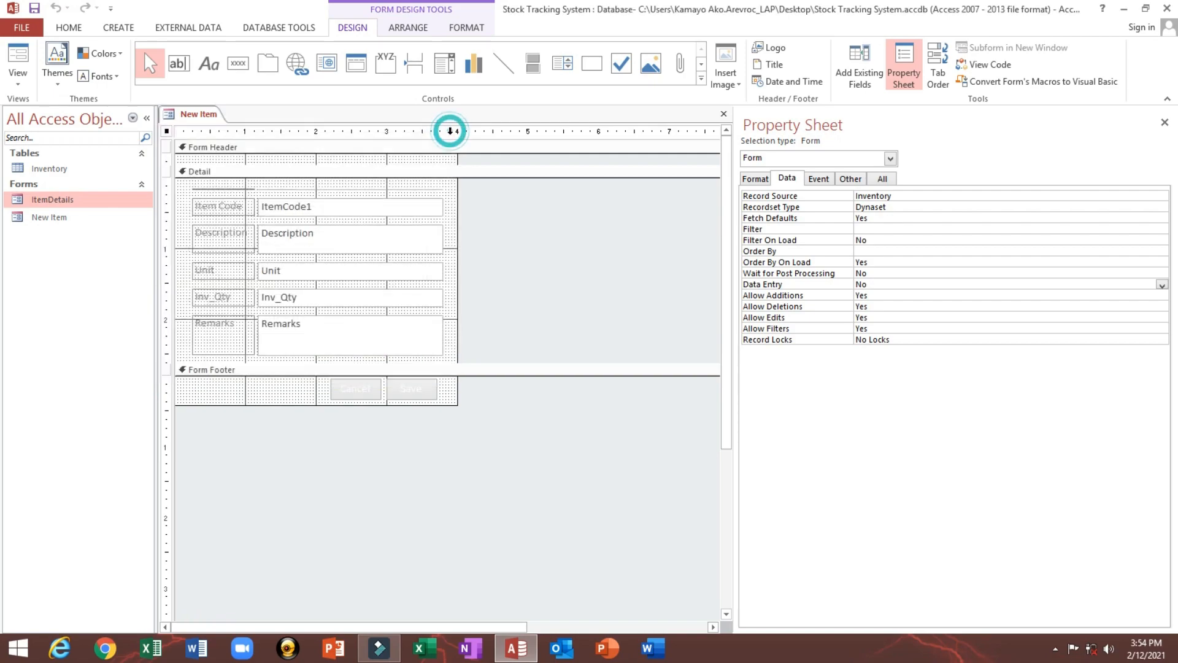
Inspect the existing record in the Inventory table, and close both the table and the New Item form design.
left_click(45, 173)
double_click(45, 173)
left_click(164, 145)
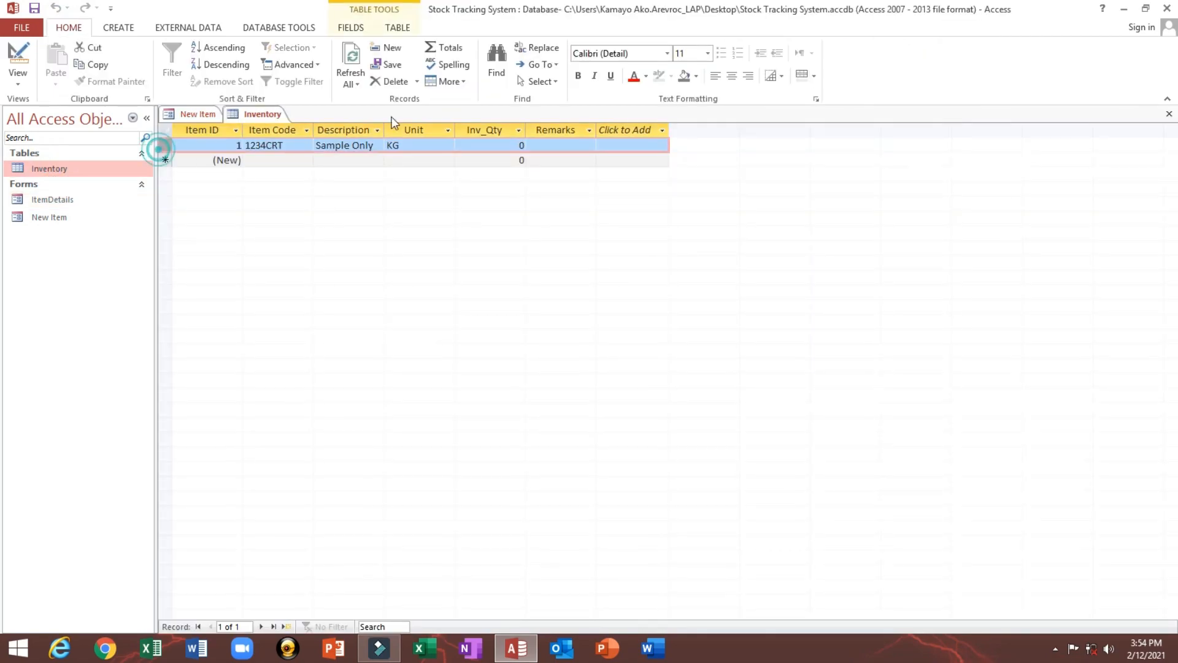
left_click(1169, 114)
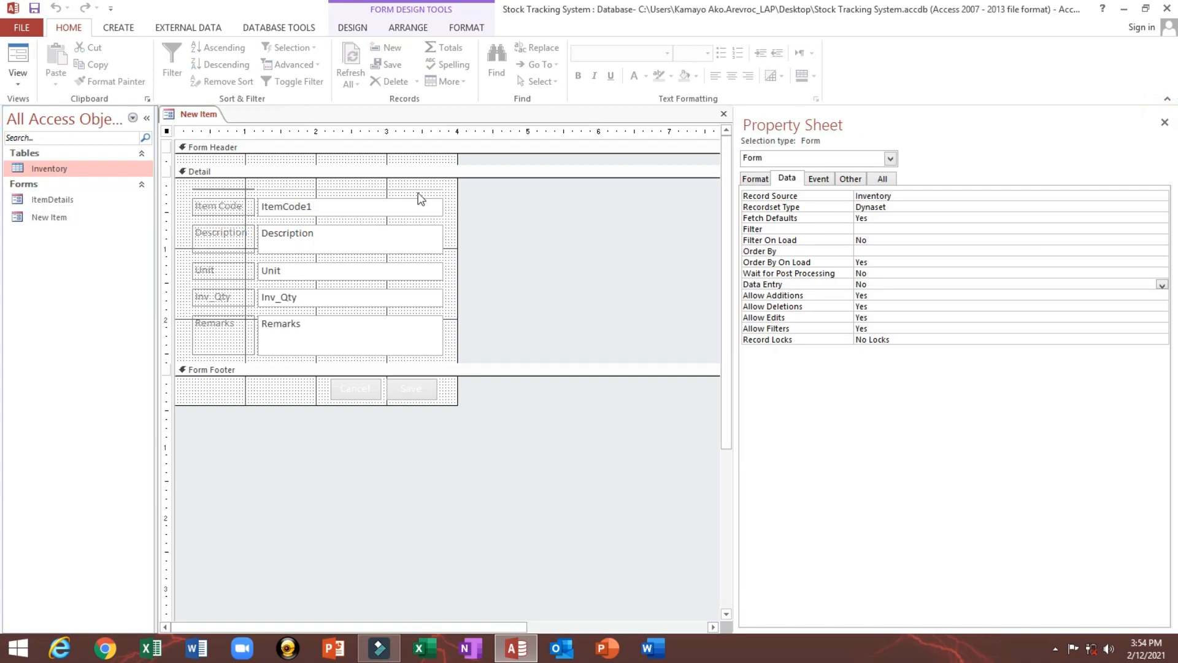
left_click(724, 114)
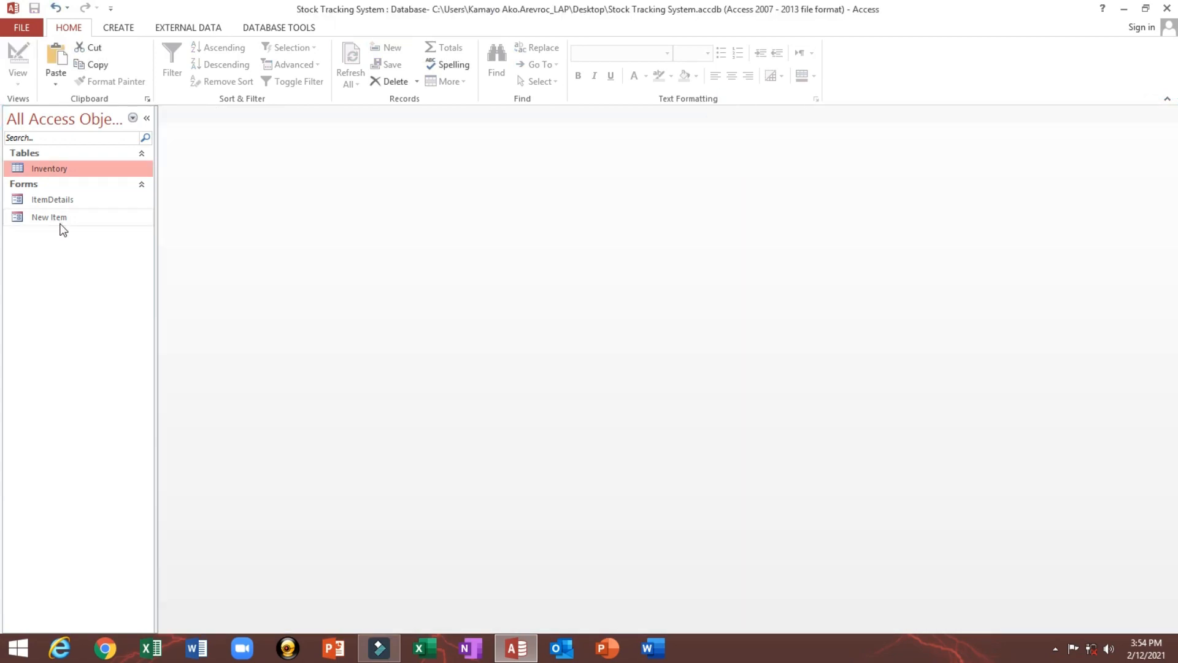
Open the New Item form in Design View and fill the Cancel and Save buttons in the form footer with black.
left_click(62, 224)
double_click(62, 224)
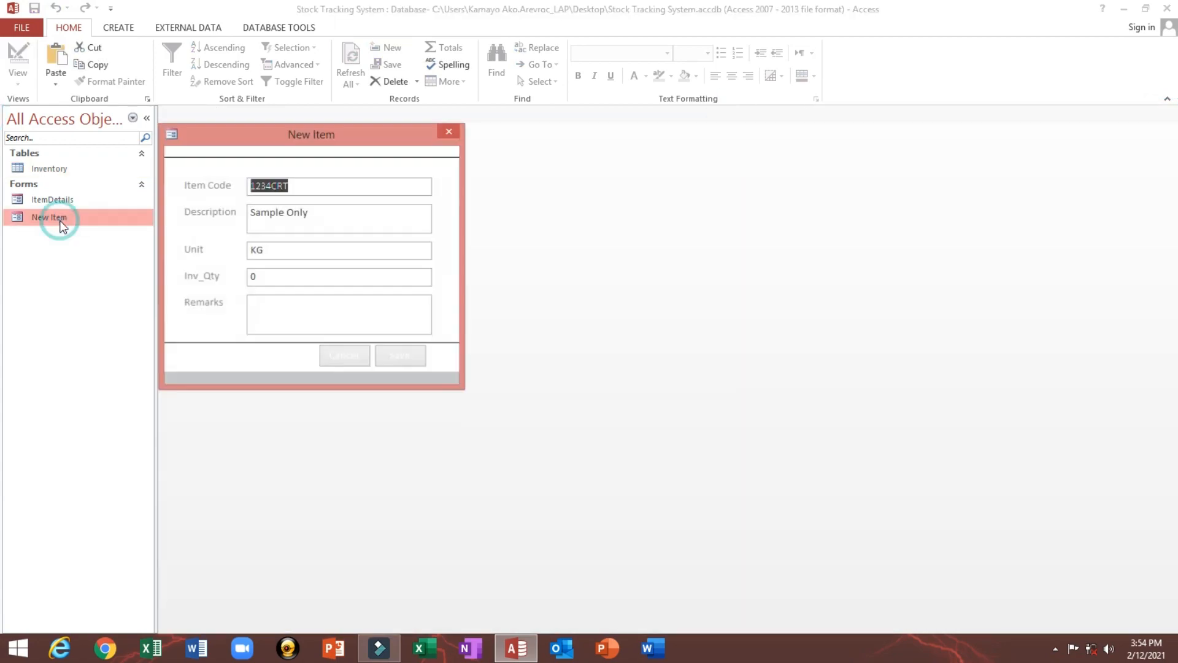
left_click(337, 189)
right_click(247, 133)
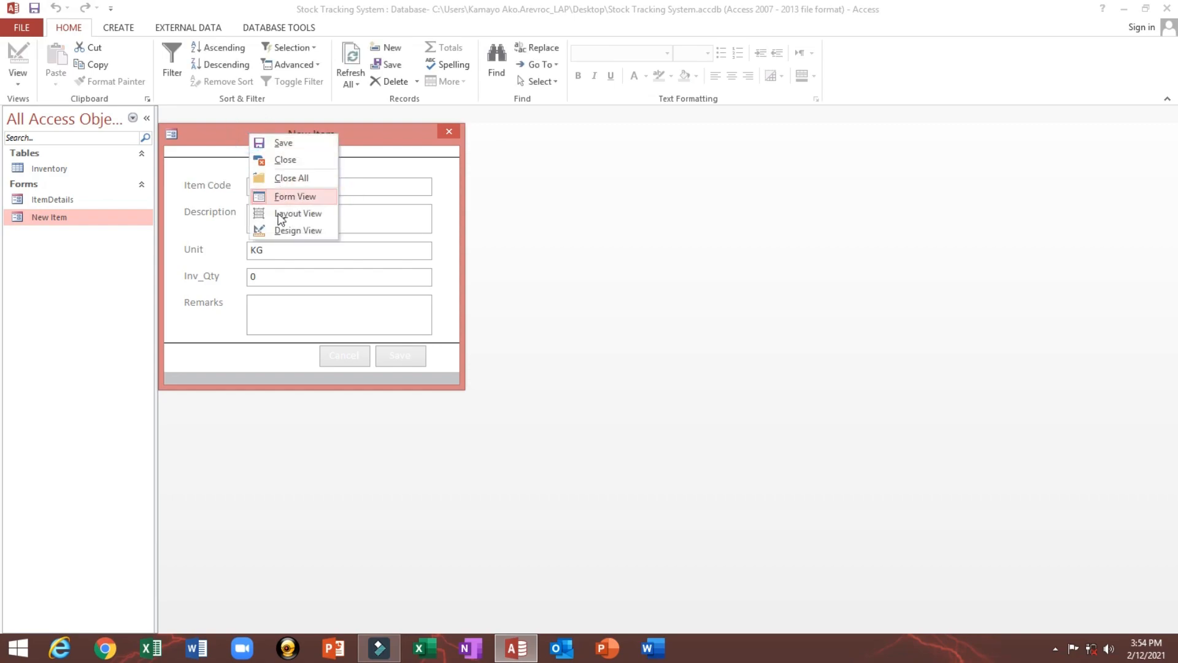
left_click(278, 230)
left_click_drag(321, 423, 401, 395)
left_click(69, 28)
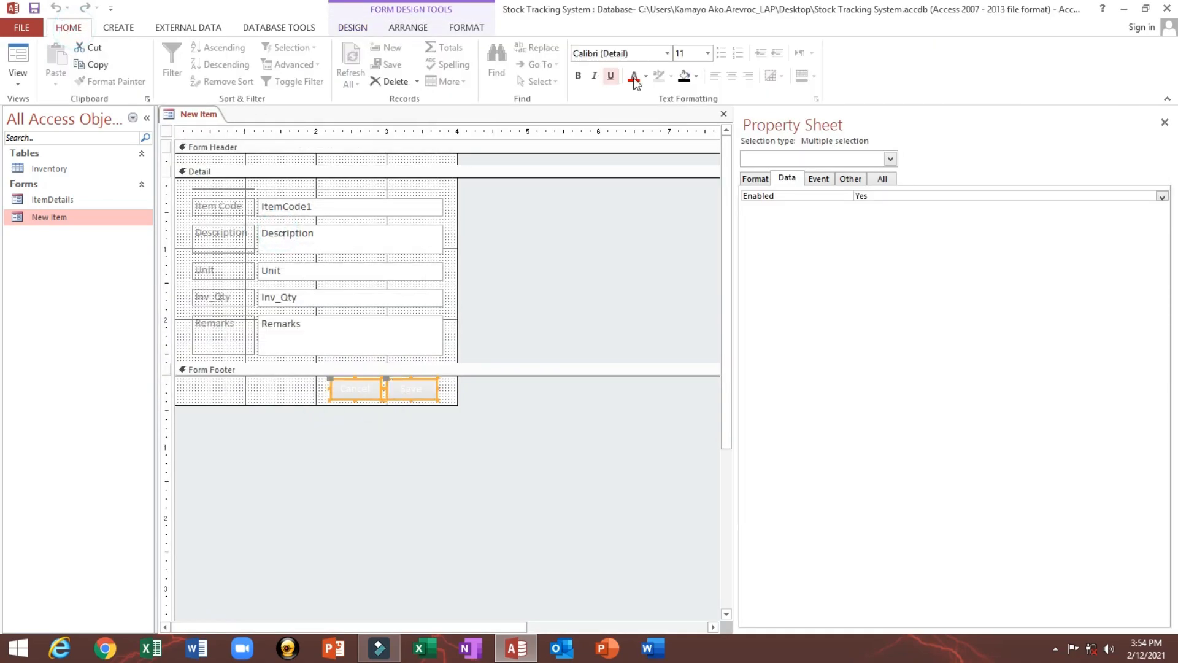
left_click(684, 75)
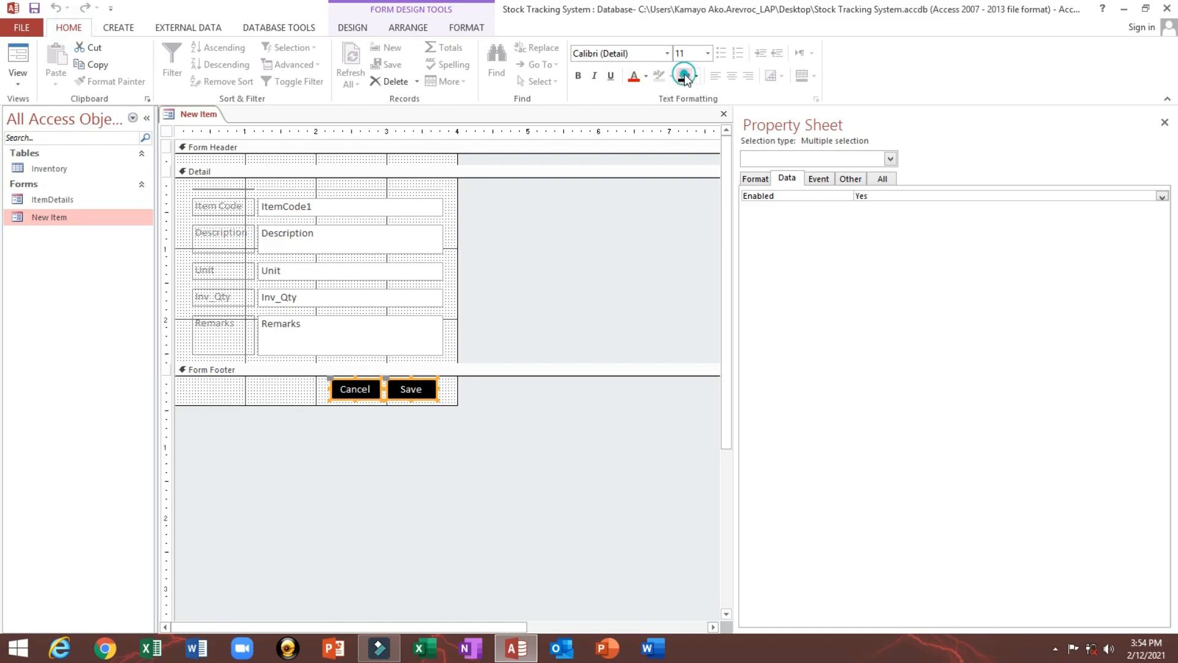
Set the New Item form's Data Entry property to Yes and close the form with its changes saved.
left_click(532, 376)
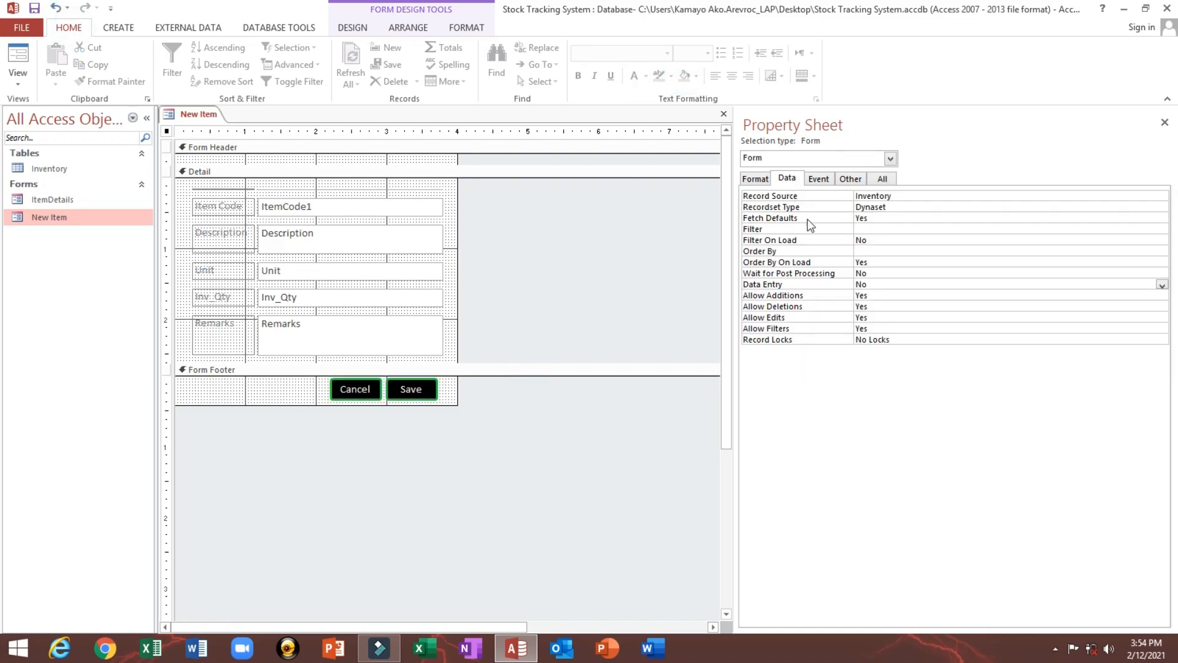
left_click(761, 285)
left_click(1162, 285)
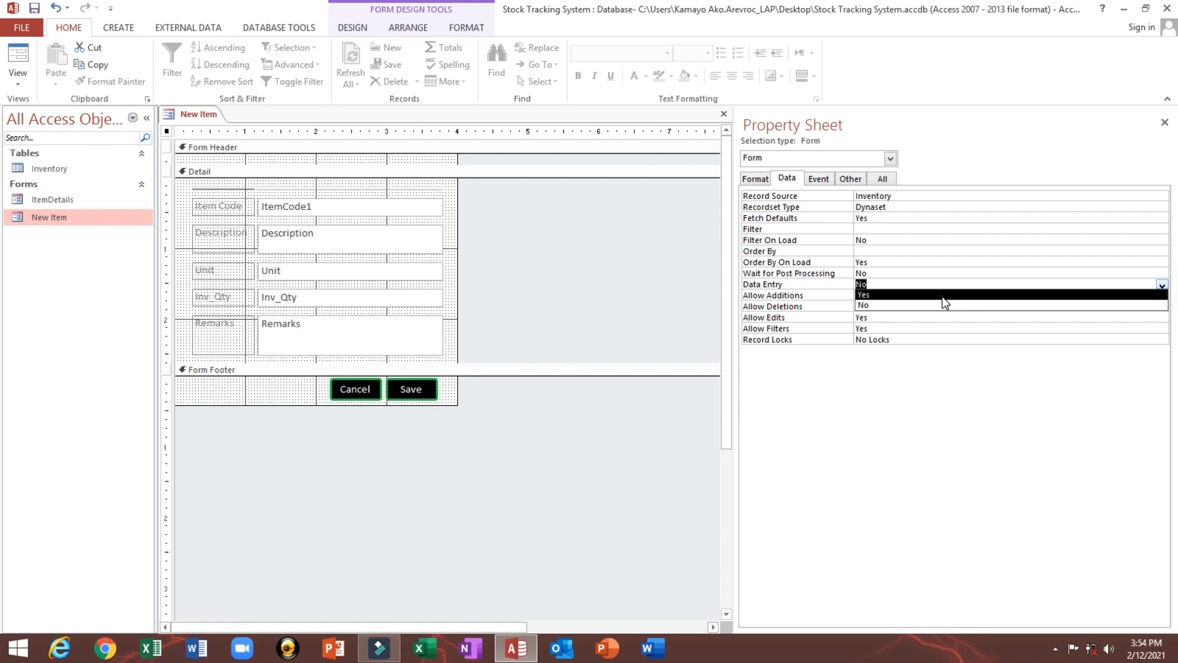
left_click(933, 295)
right_click(211, 113)
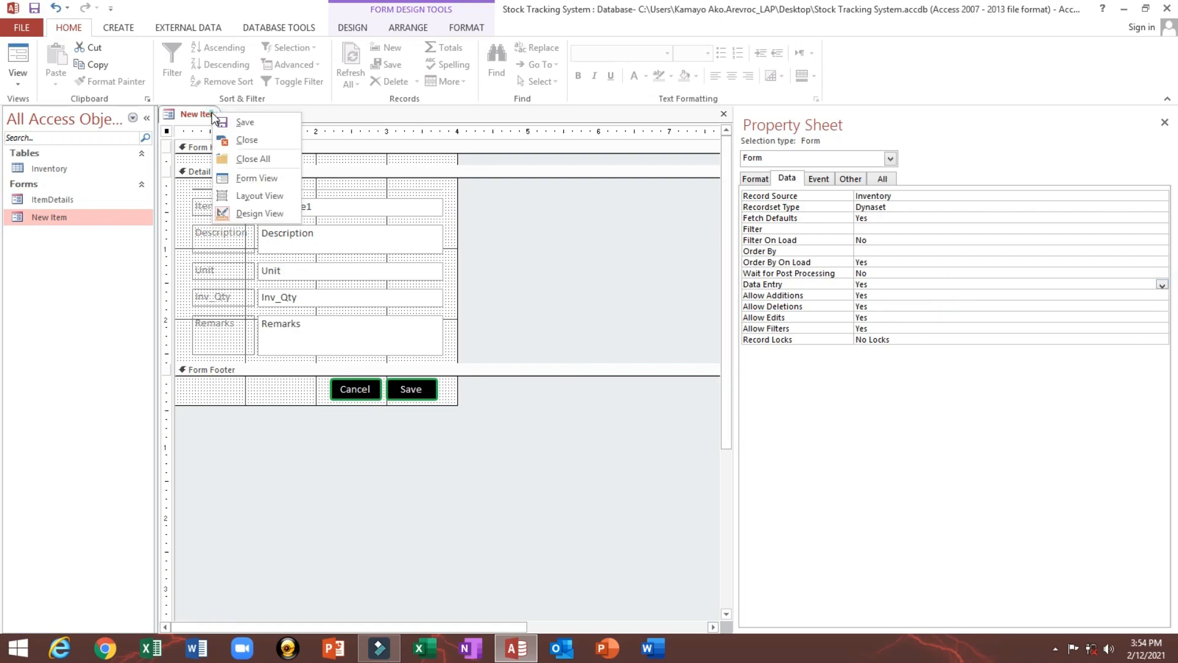
left_click(229, 139)
left_click(535, 365)
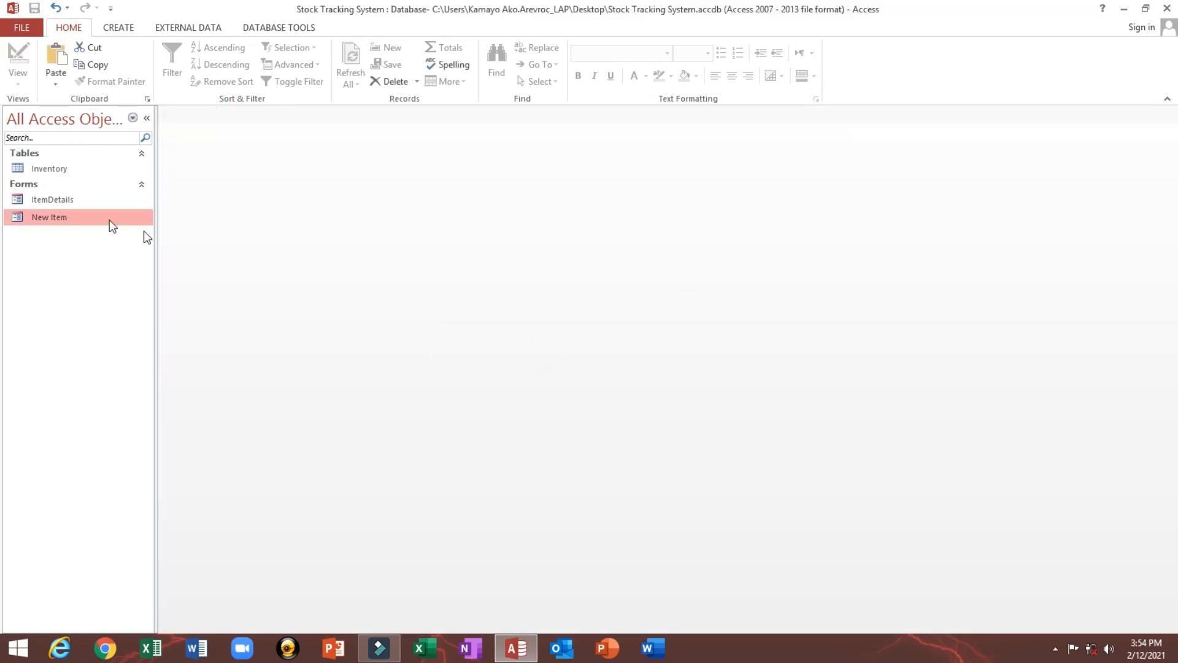
Check the ItemDetails form's record and copy the item code 1234CRT from the Inventory table.
double_click(73, 200)
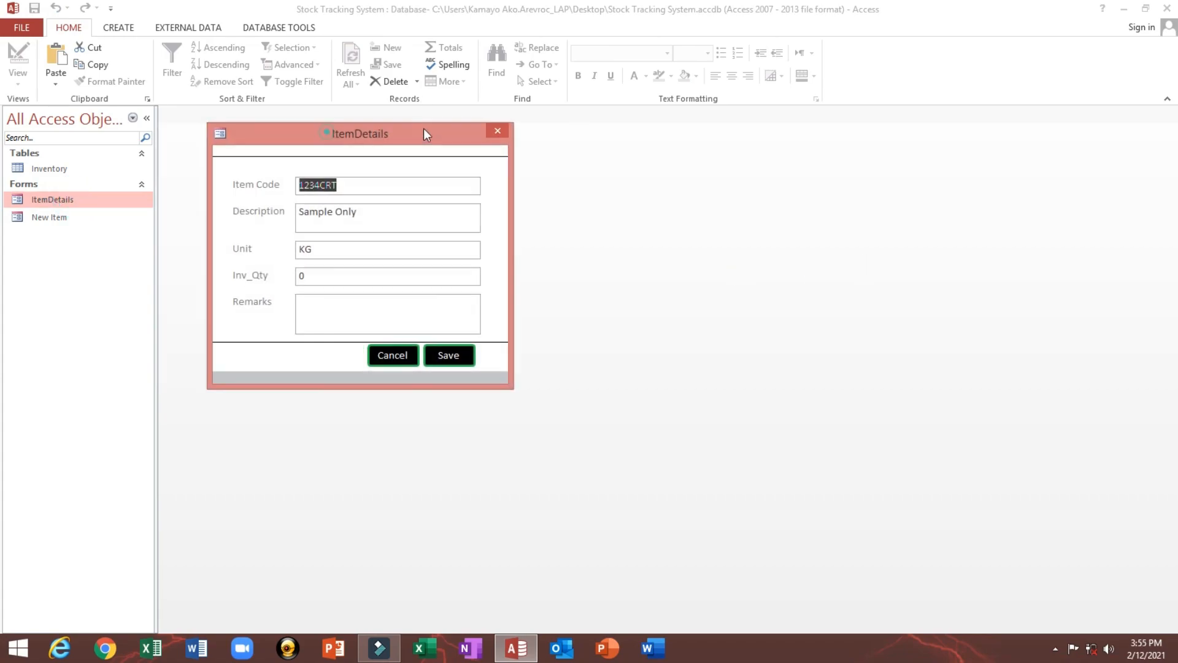
left_click(534, 120)
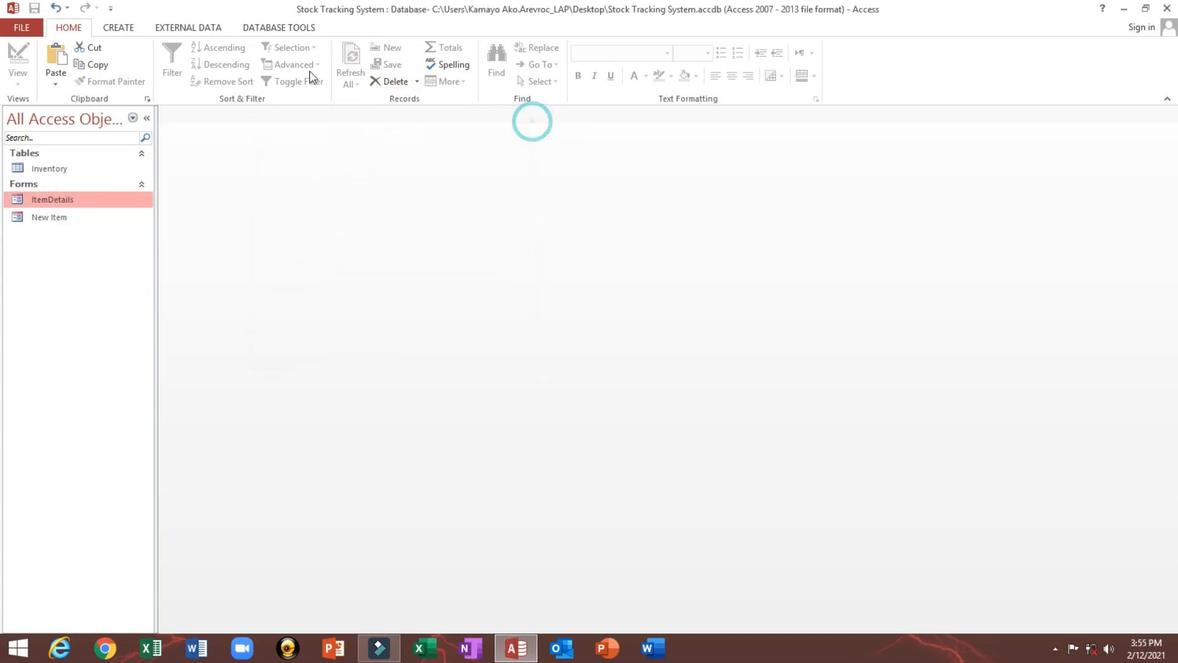
double_click(62, 166)
double_click(301, 147)
key("ctrl+c")
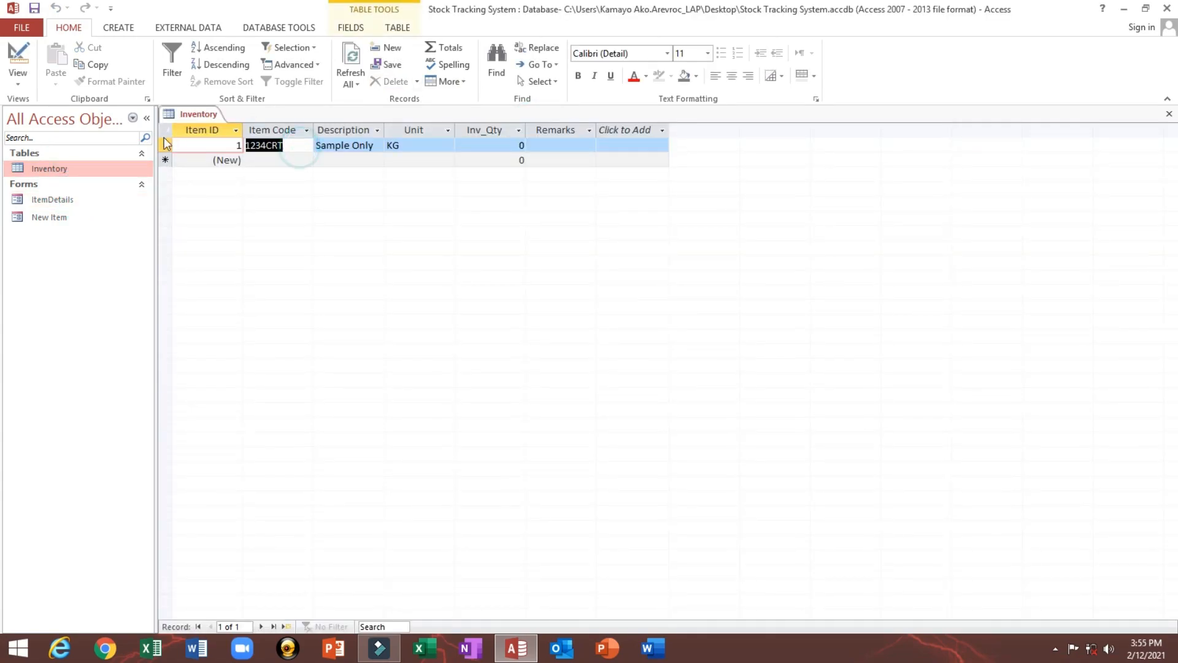
left_click(1169, 114)
Test the duplicate check by entering the existing item code 1234CRT in the New Item form and dismissing the message.
double_click(57, 218)
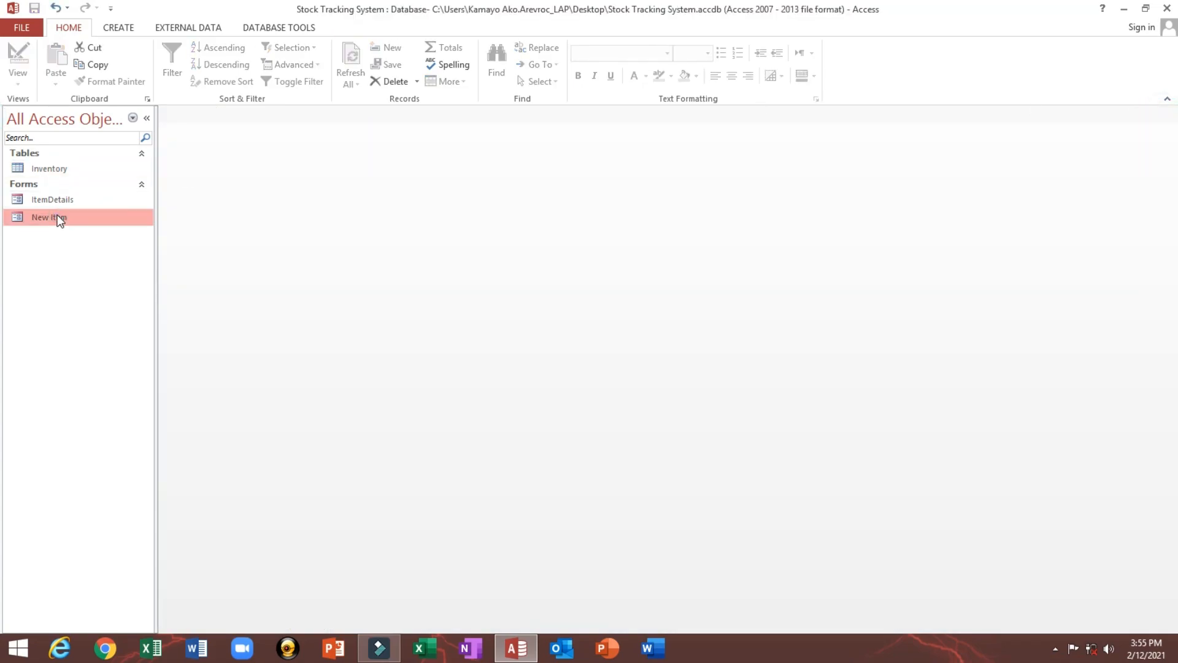
left_click_drag(216, 131, 263, 130)
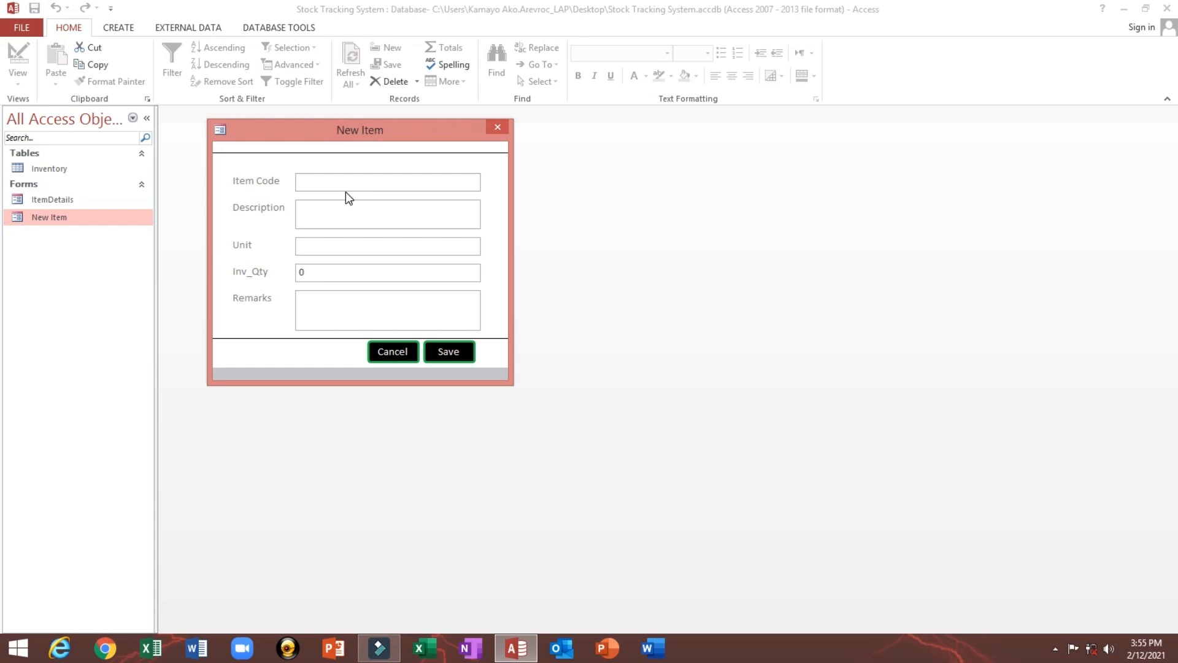
key("ctrl+v")
key("Tab")
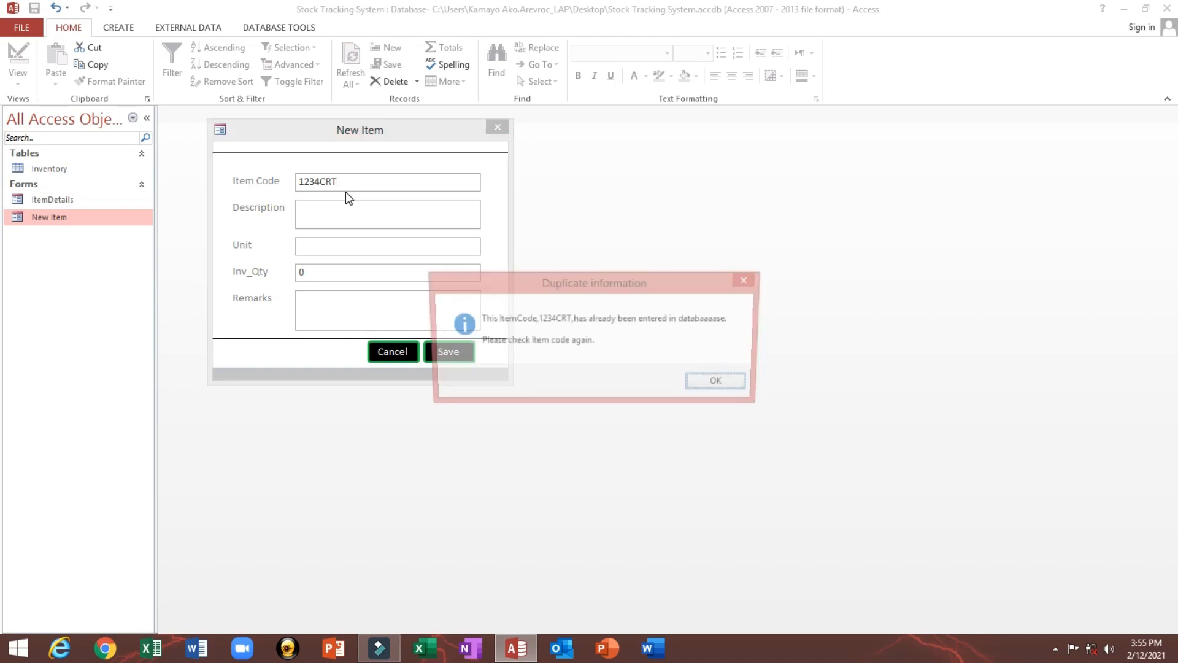
left_click_drag(489, 282, 372, 214)
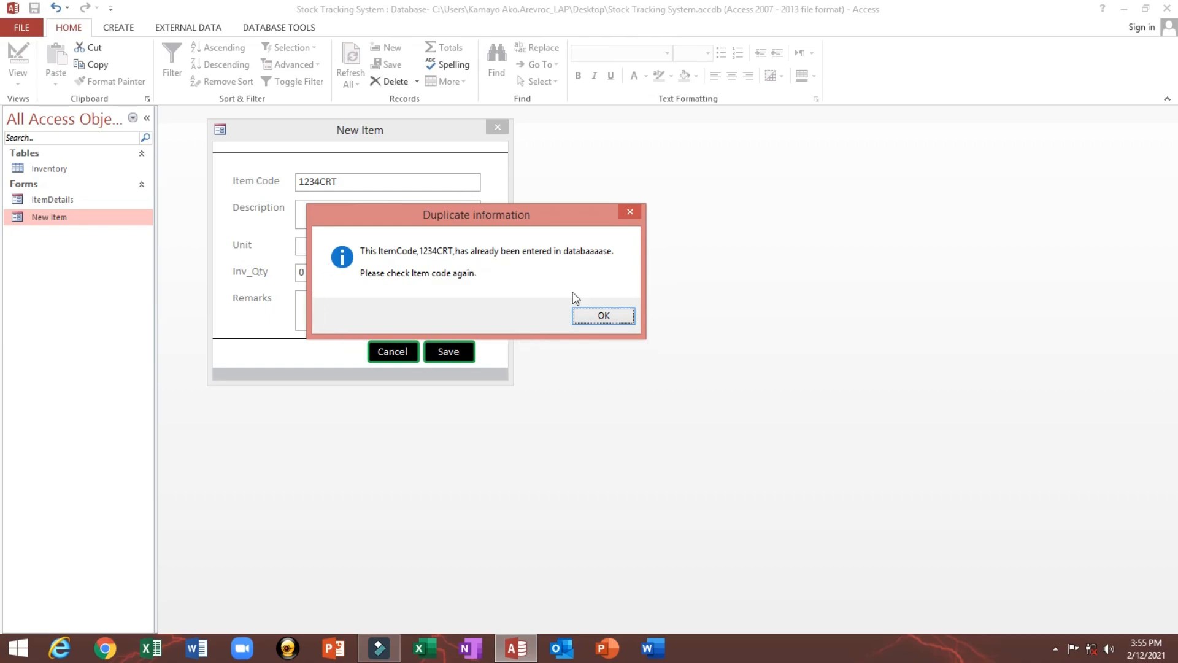
left_click(602, 319)
Open the After Update event procedure of the txtItemCode text box from the New Item form's Design View.
right_click(376, 129)
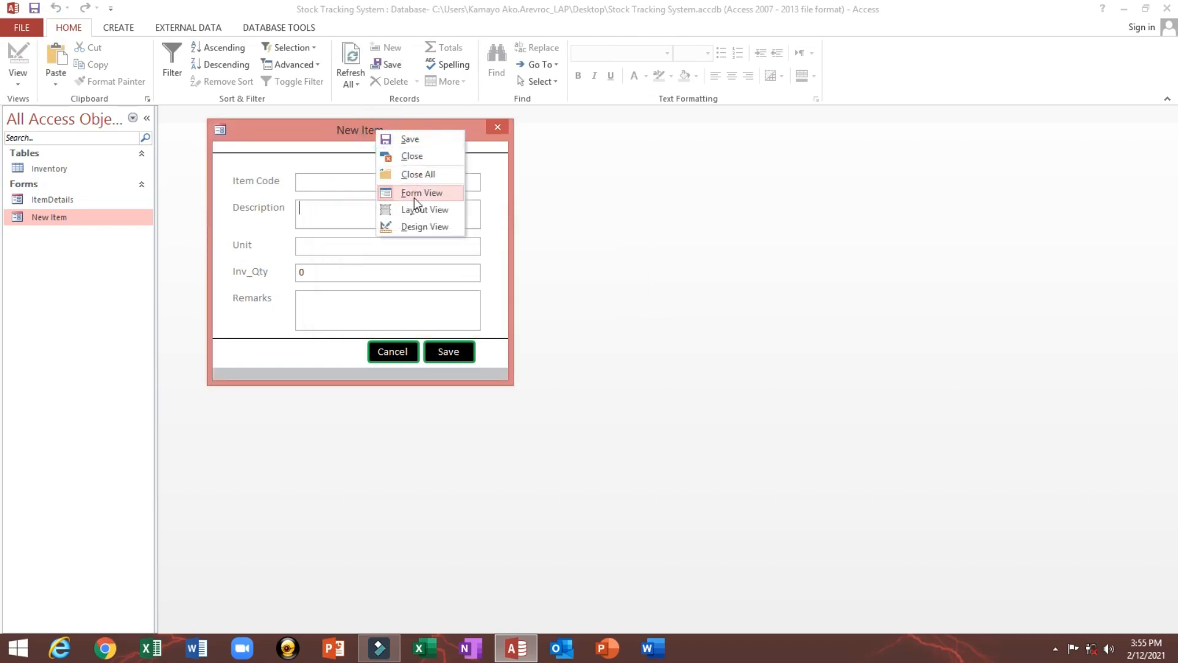
left_click(418, 227)
left_click(355, 247)
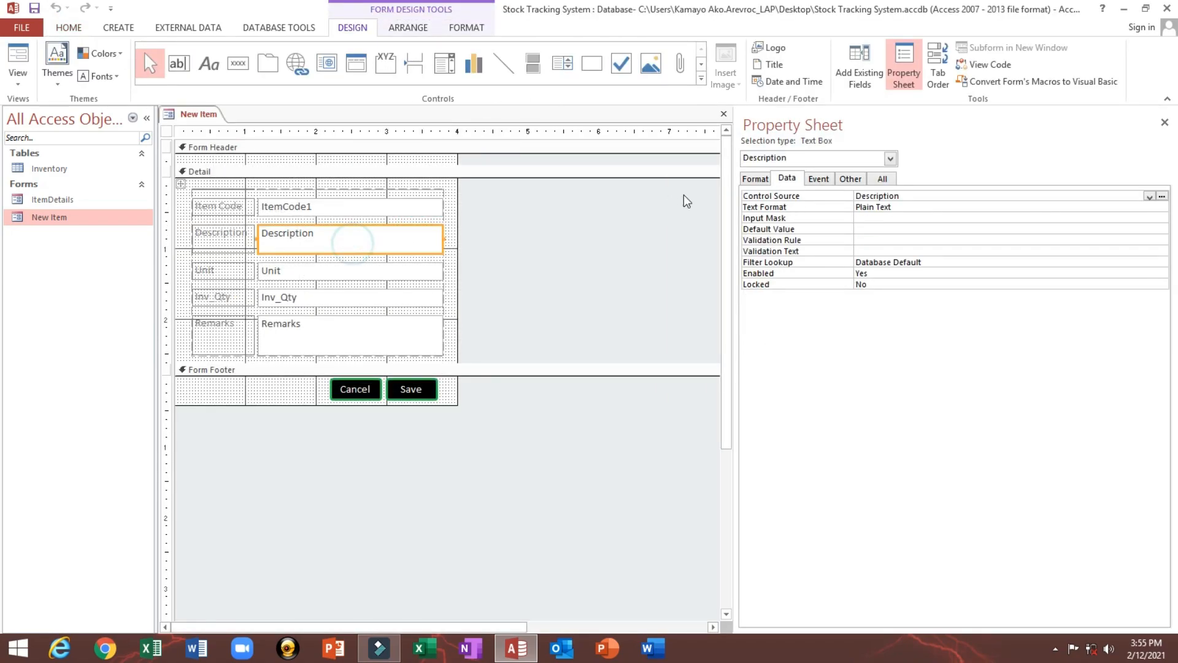
left_click(397, 209)
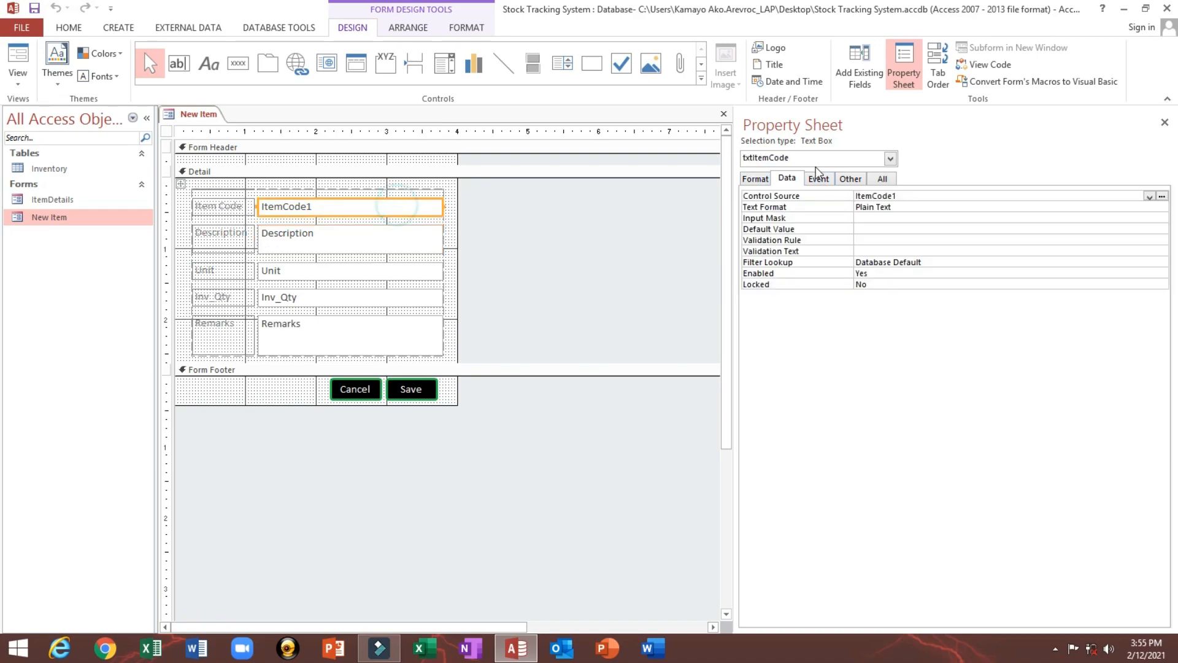
left_click(819, 179)
left_click(965, 218)
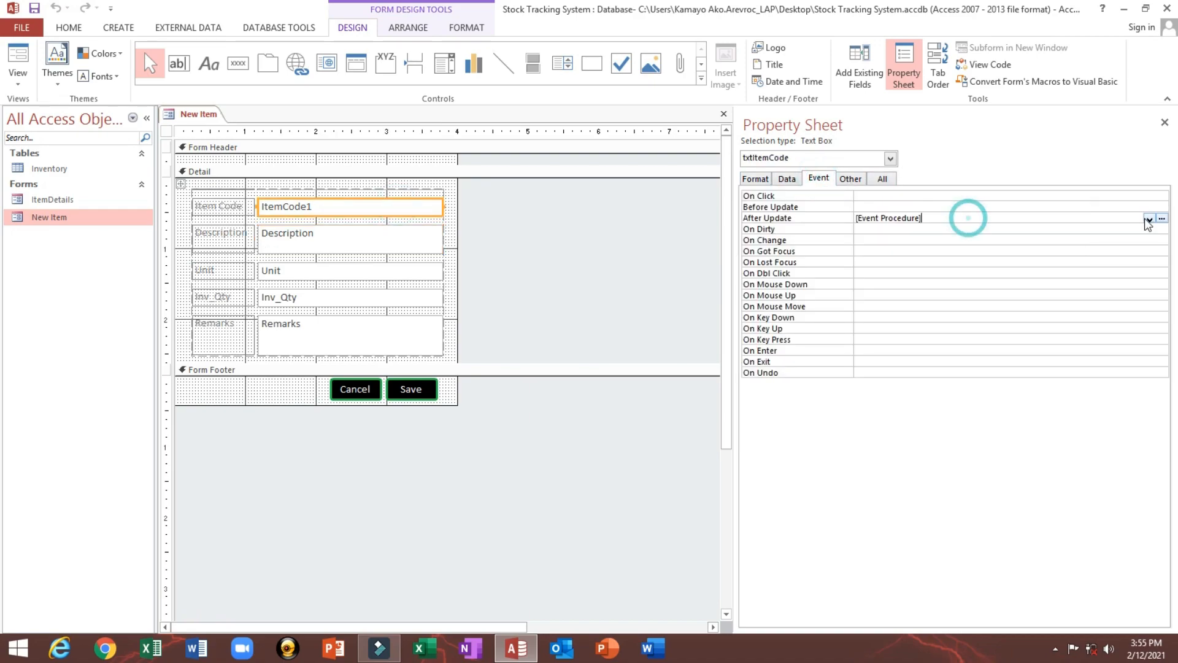
left_click(1161, 218)
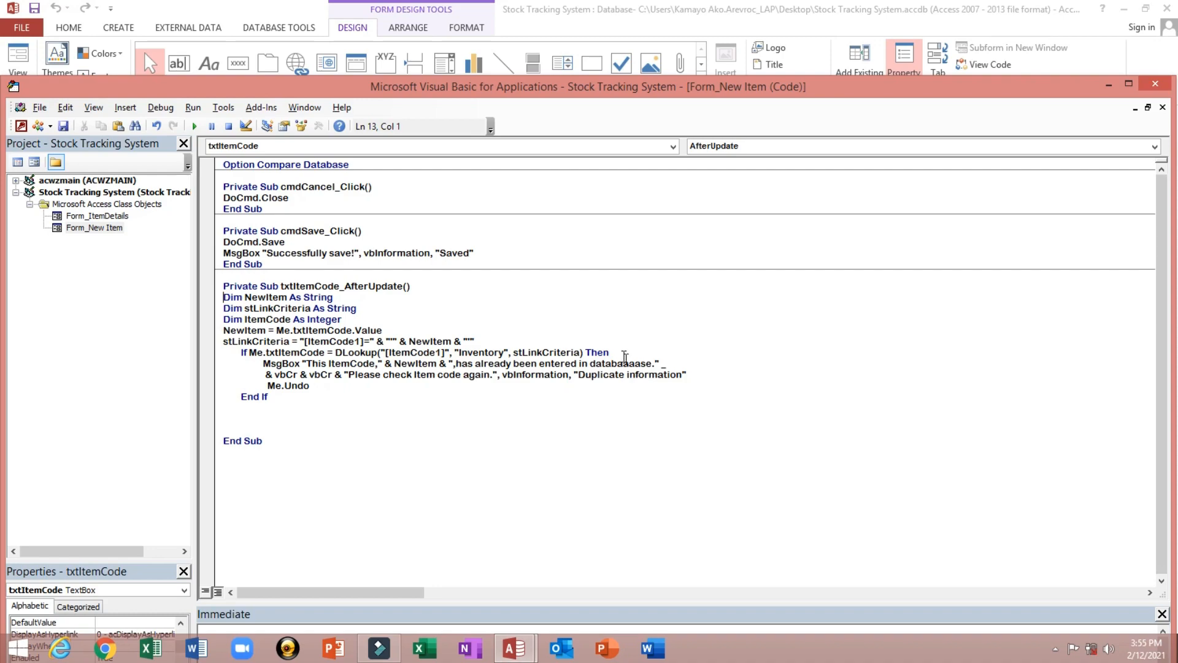
Correct the misspelled word "database" in the duplicate item code message and close the code editor.
left_click(626, 362)
key("shift+Right")
key("shift+Right")
key("shift+Right")
key("shift+Right")
type("s")
key("Up")
key("Down")
left_click(1157, 88)
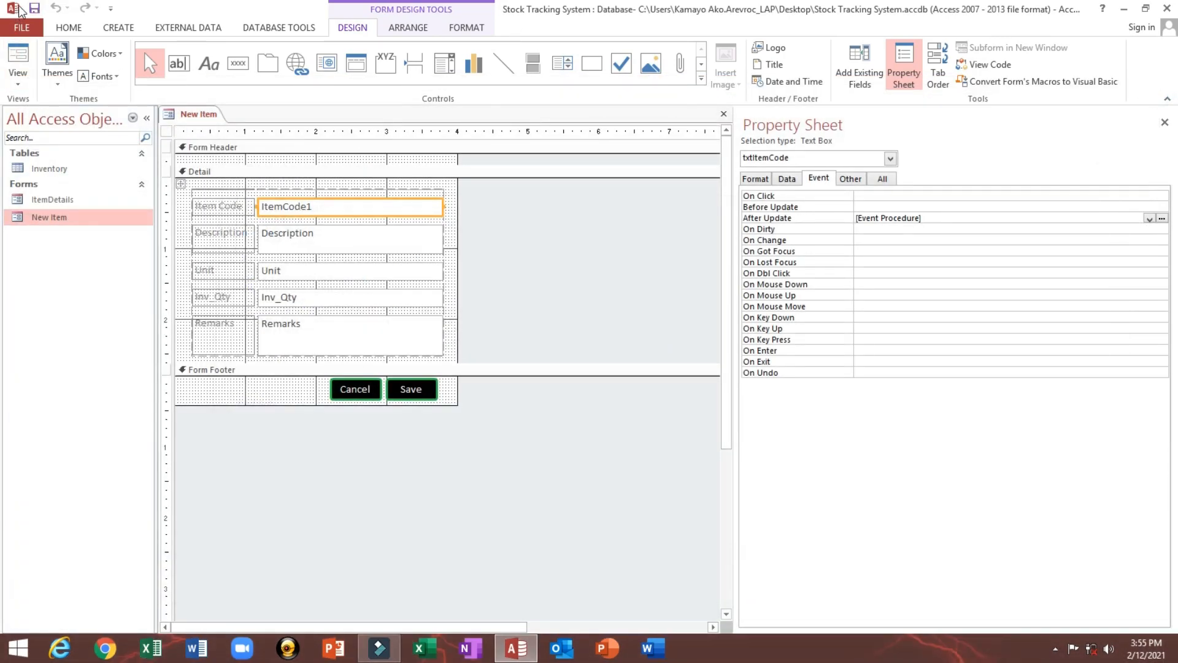
Switch the New Item form to Form View and enter the item code 65745New.
left_click(19, 56)
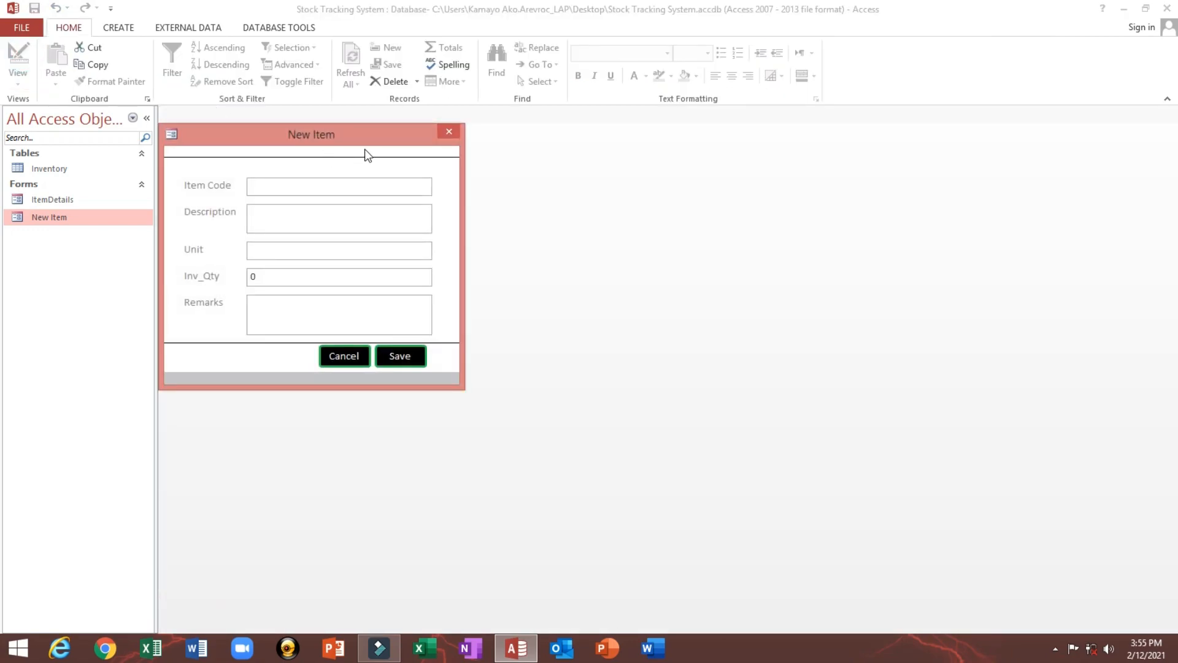
type("bagon")
key("BackSpace")
key("BackSpace")
key("BackSpace")
key("BackSpace")
key("BackSpace")
type("65745New")
Fill in the new item's description as Tuna and its unit as can.
left_click(351, 221)
type("SAmple")
key("BackSpace")
key("BackSpace")
key("BackSpace")
type("Tuna")
Save the new item record, close the form, and open the Inventory table to check the entry.
left_click(400, 360)
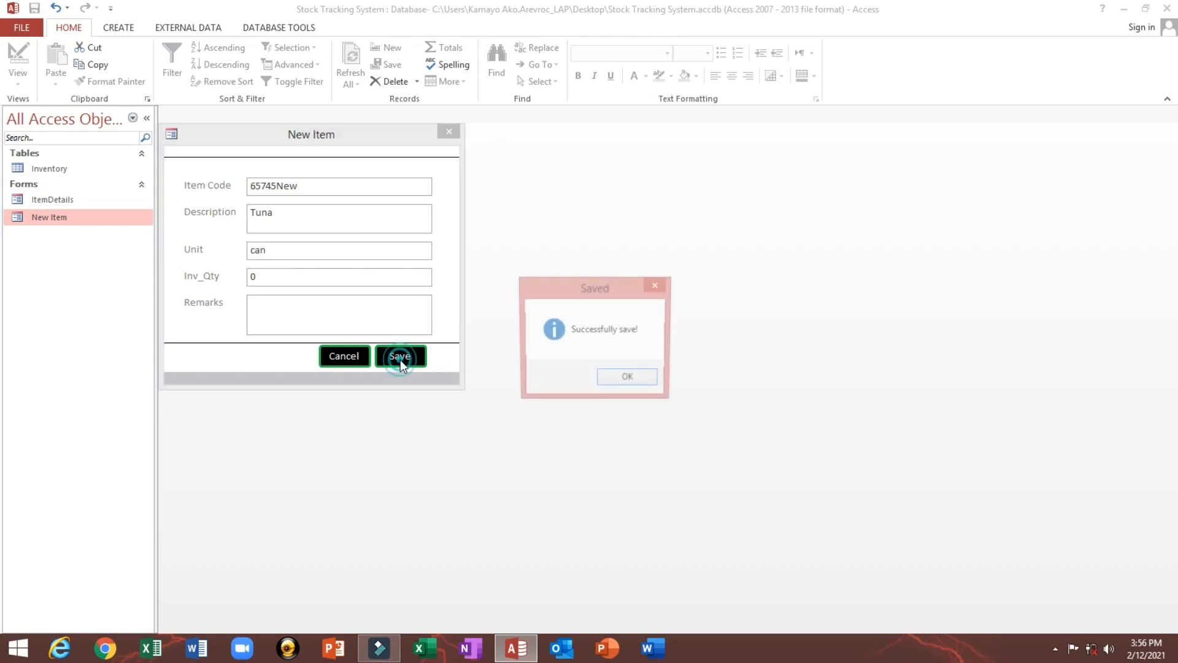
left_click(629, 380)
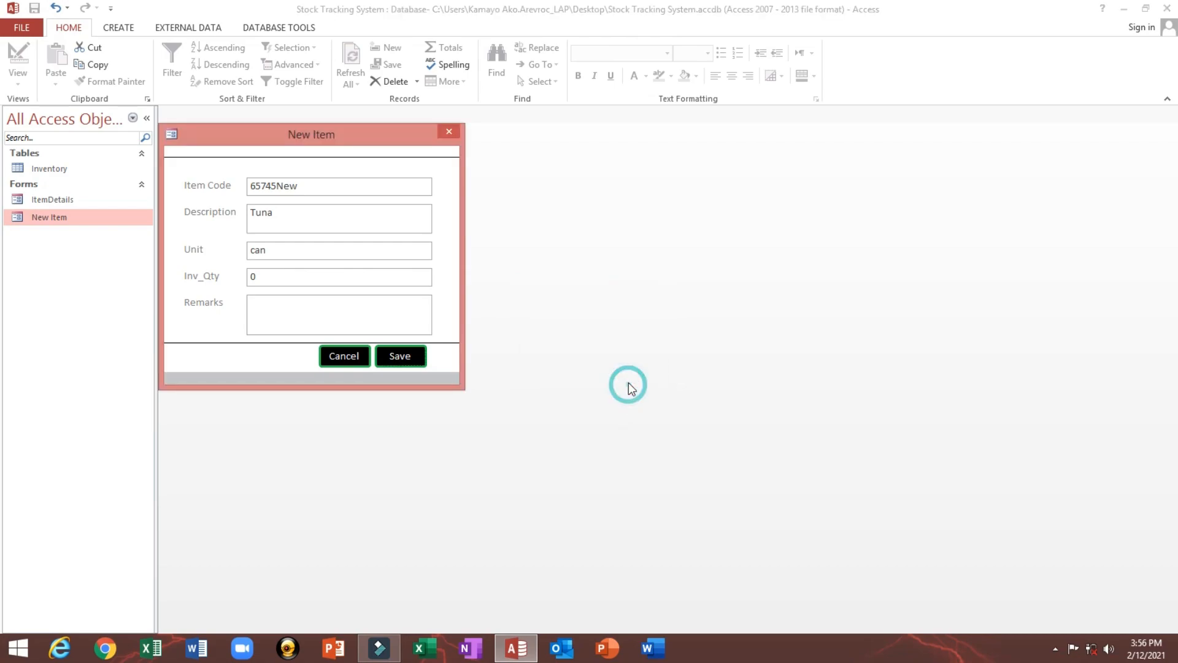
left_click(450, 132)
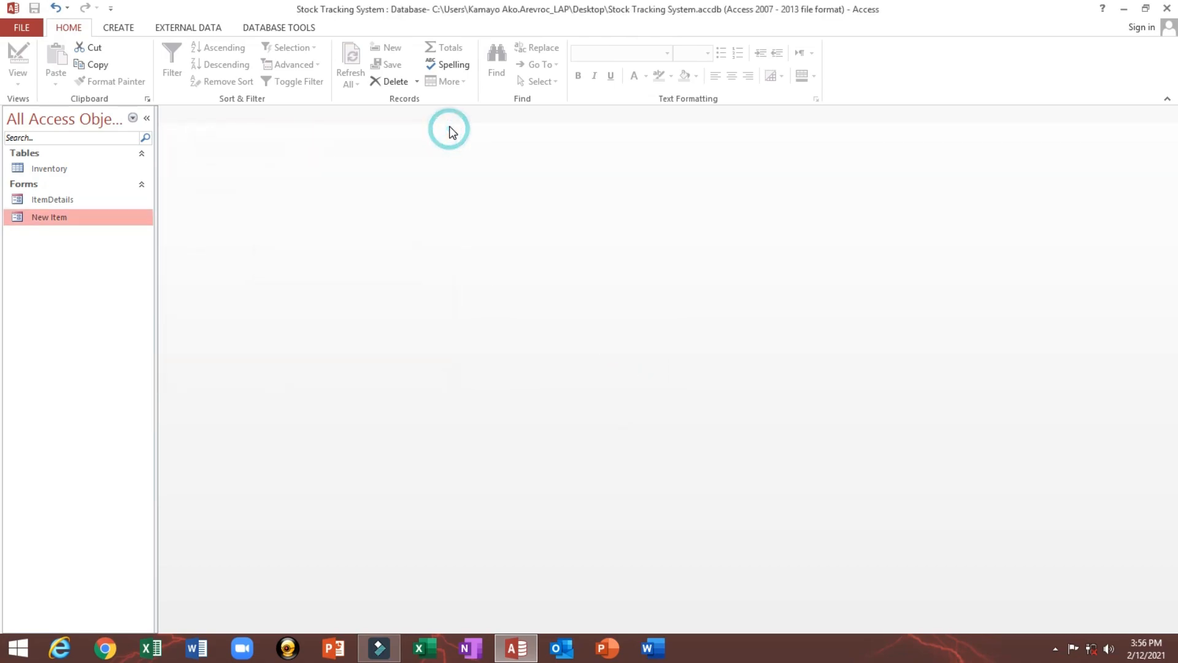
left_click(57, 170)
double_click(29, 171)
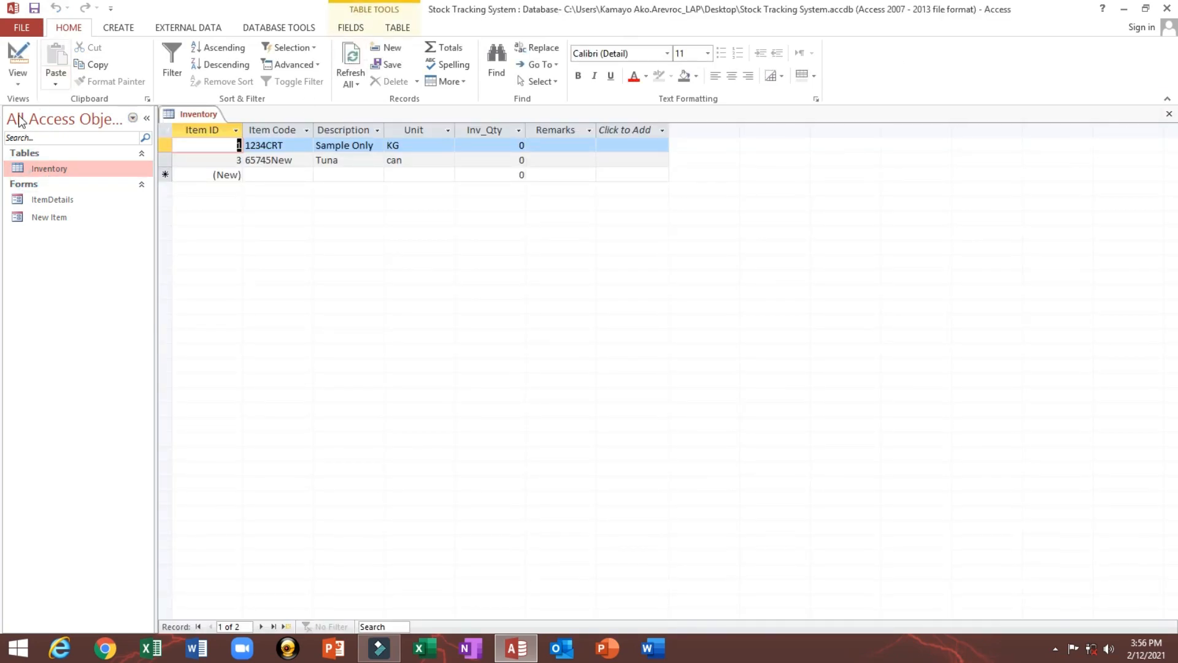
Close the Inventory table and start a new table in Design View.
left_click(1169, 114)
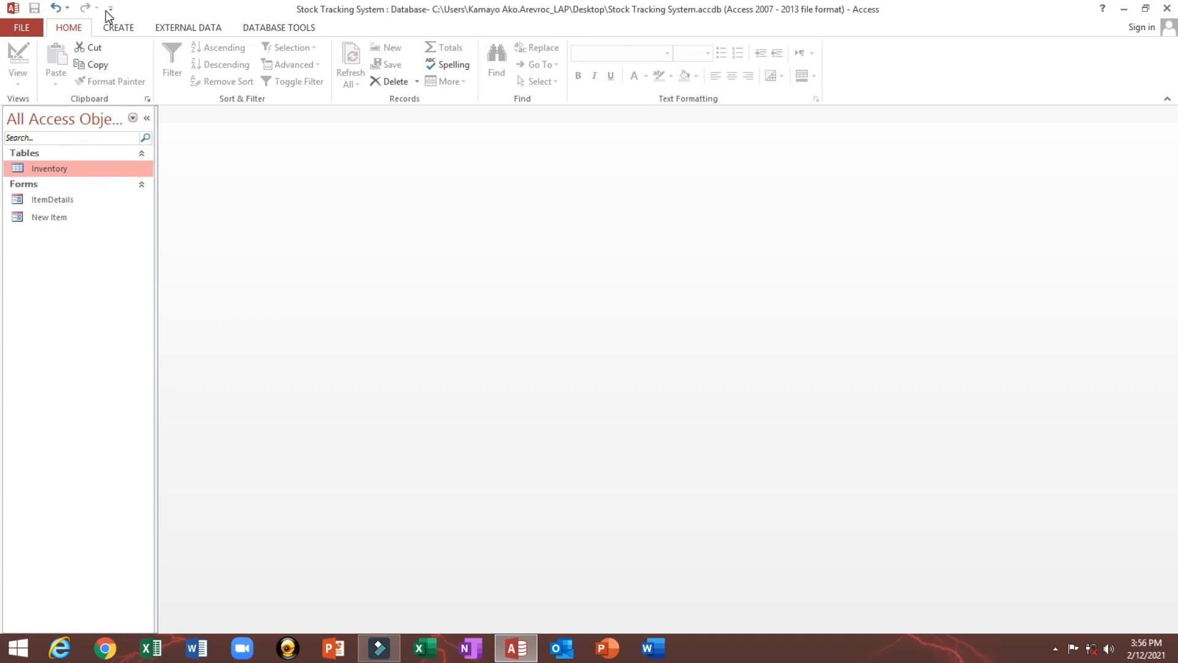
left_click(113, 31)
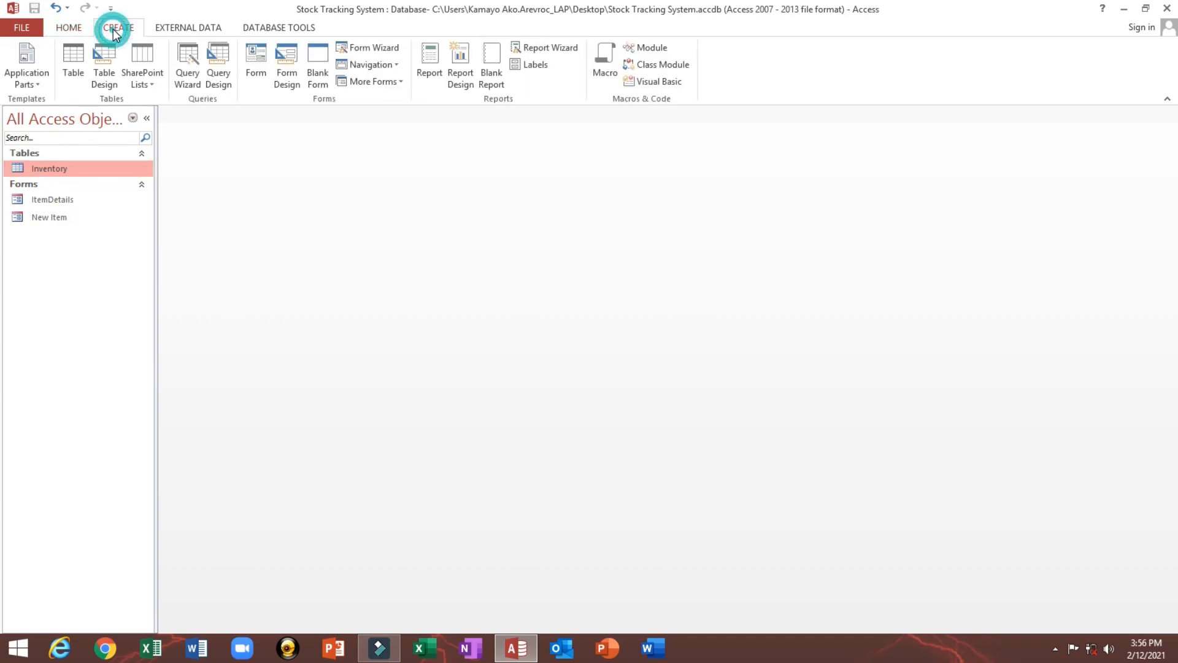
left_click(104, 65)
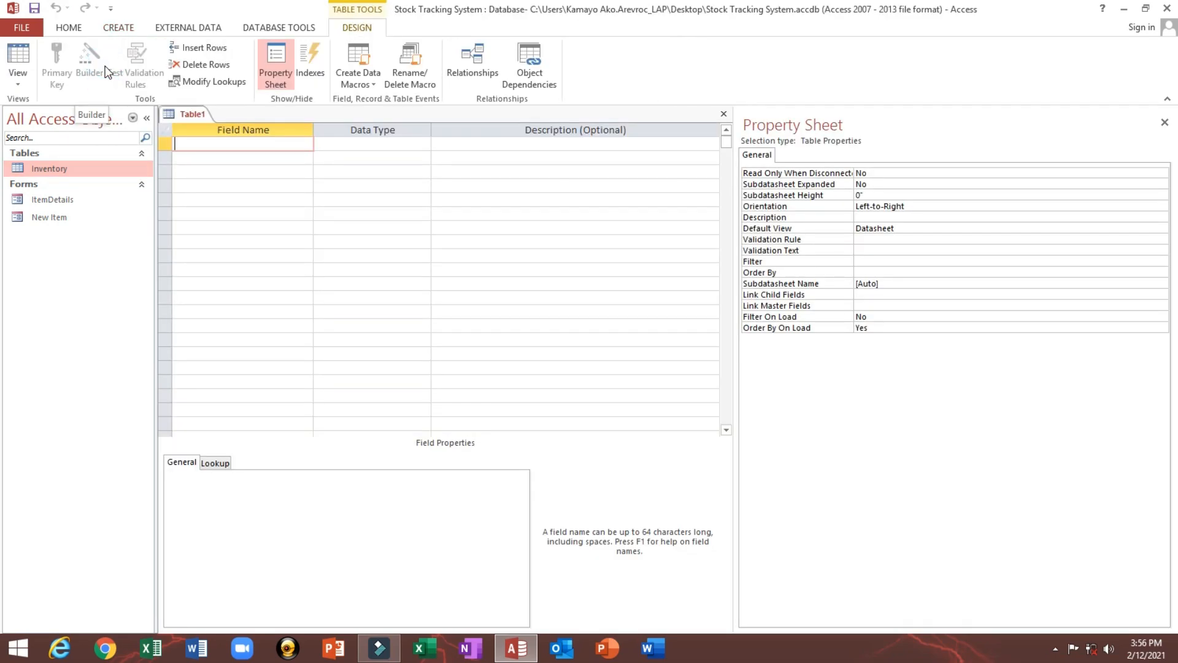
Add an AutoNumber field named TrasID to the new table and give it the caption Transaction ID.
type("Tra")
type("sId")
type("D")
key("Tab")
type("a")
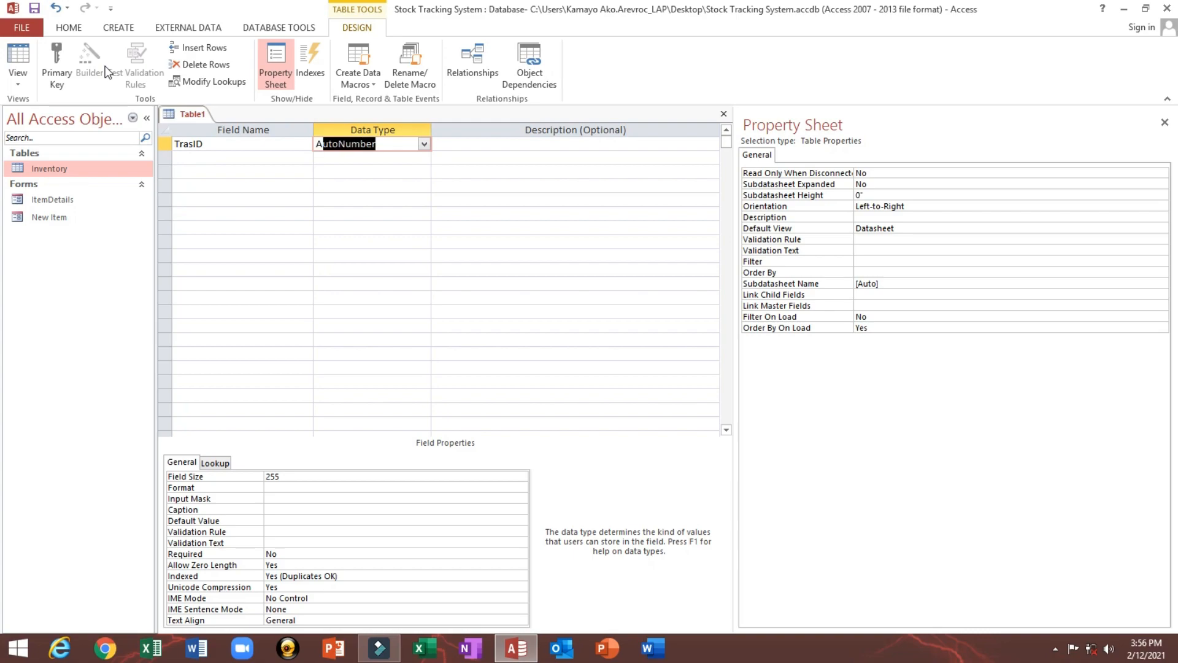
left_click(183, 513)
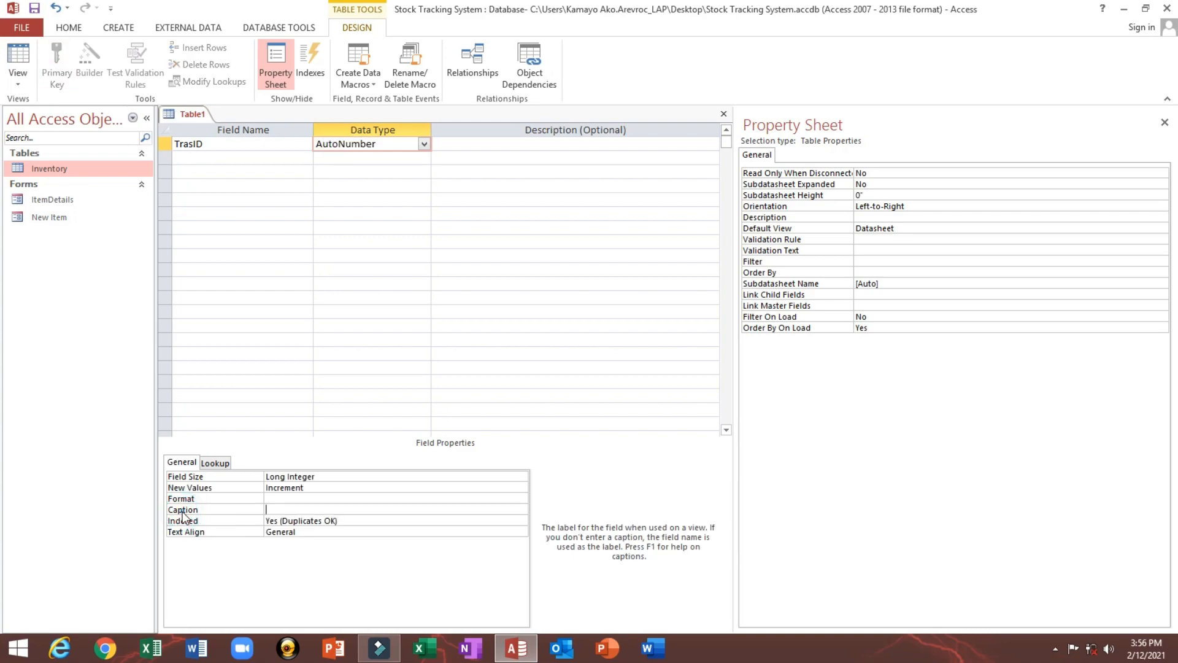
type("Transaction ID")
key("Return")
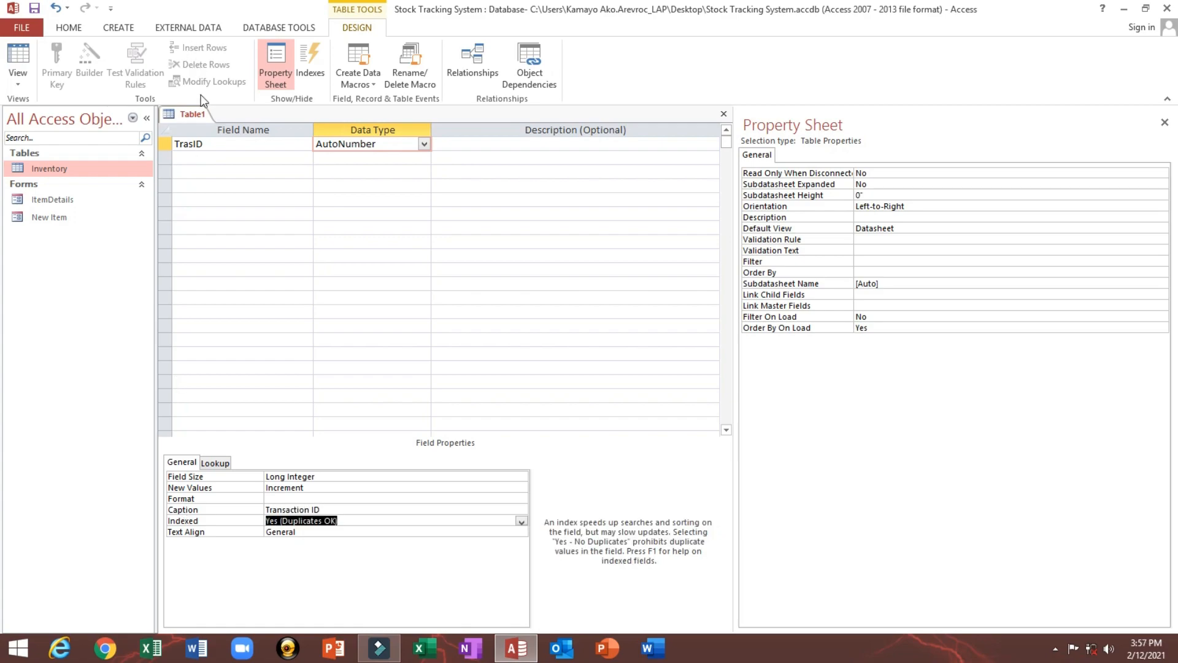
Make TrasID the primary key and save the table as InventoryTransaction.
right_click(165, 143)
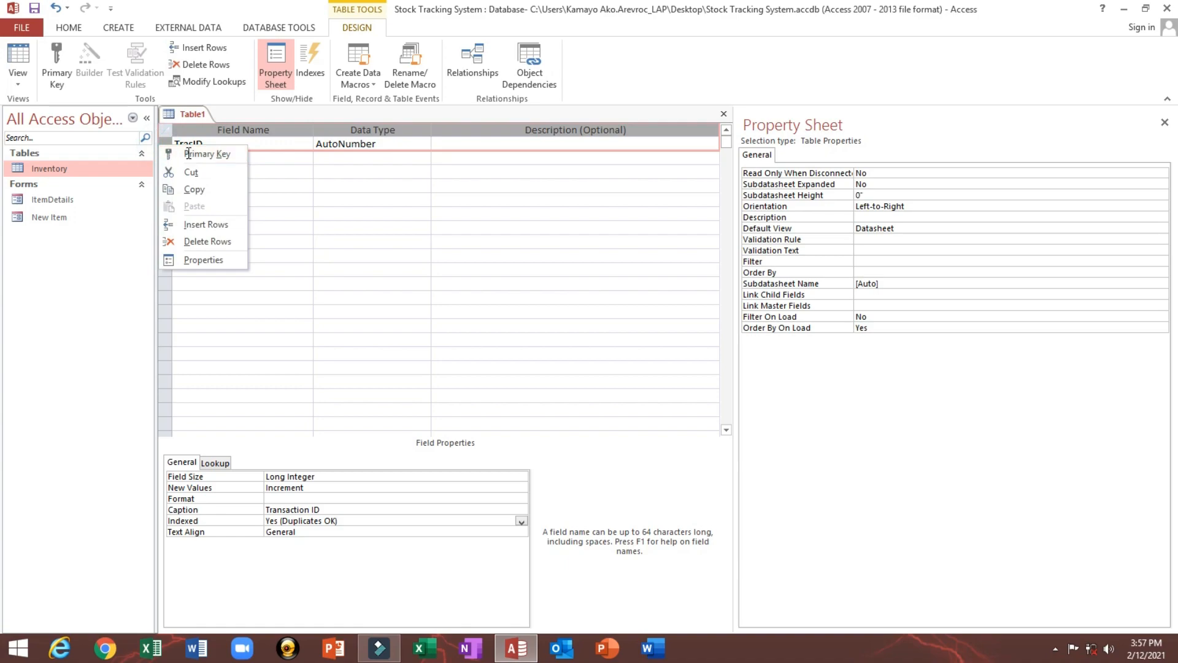
left_click(187, 152)
key("ctrl+s")
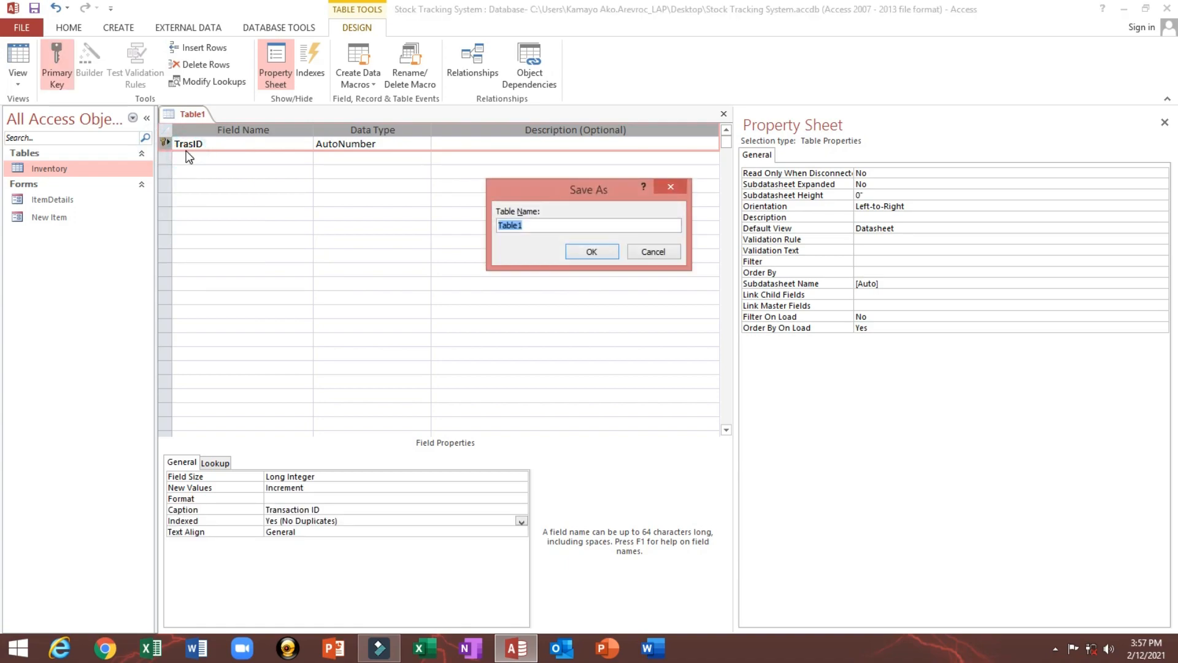
type("InventoryTransaction")
left_click(582, 251)
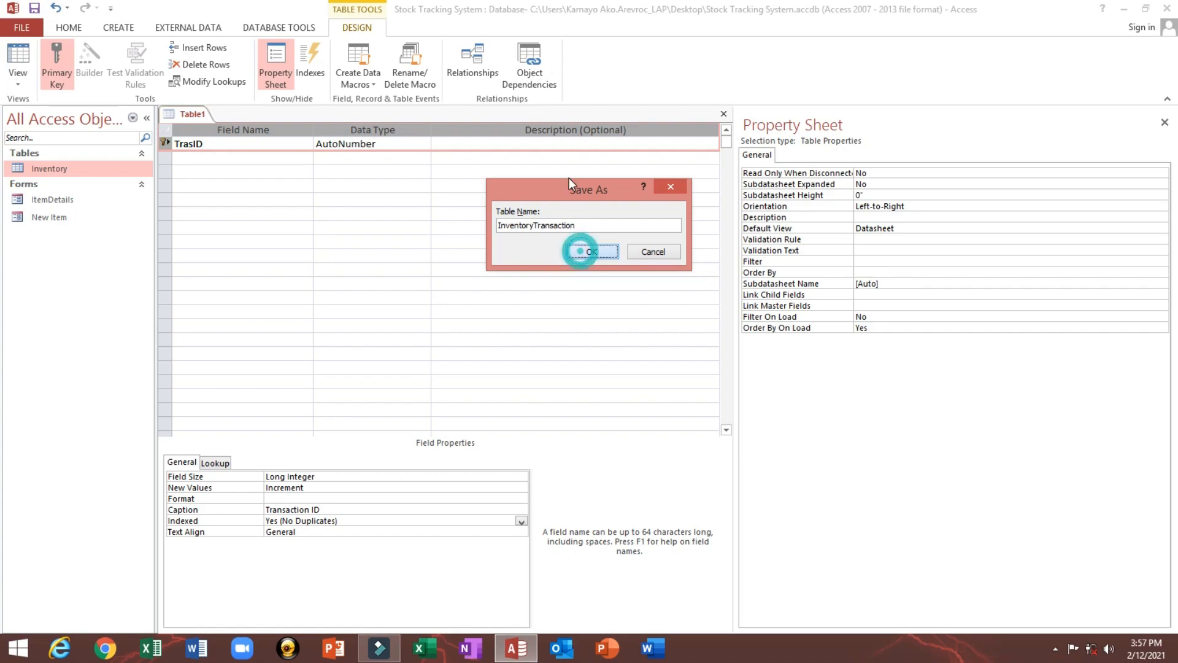
Add an ItemCode field with the Number data type below TrasID.
left_click(214, 159)
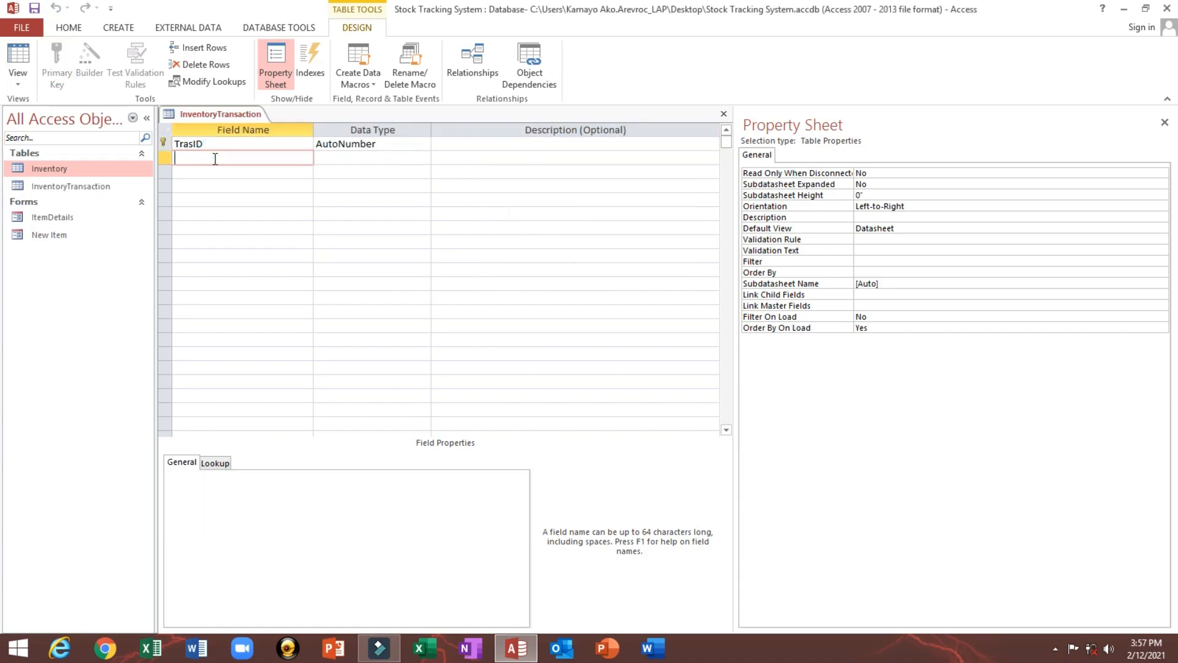
type("ItemCode")
key("Tab")
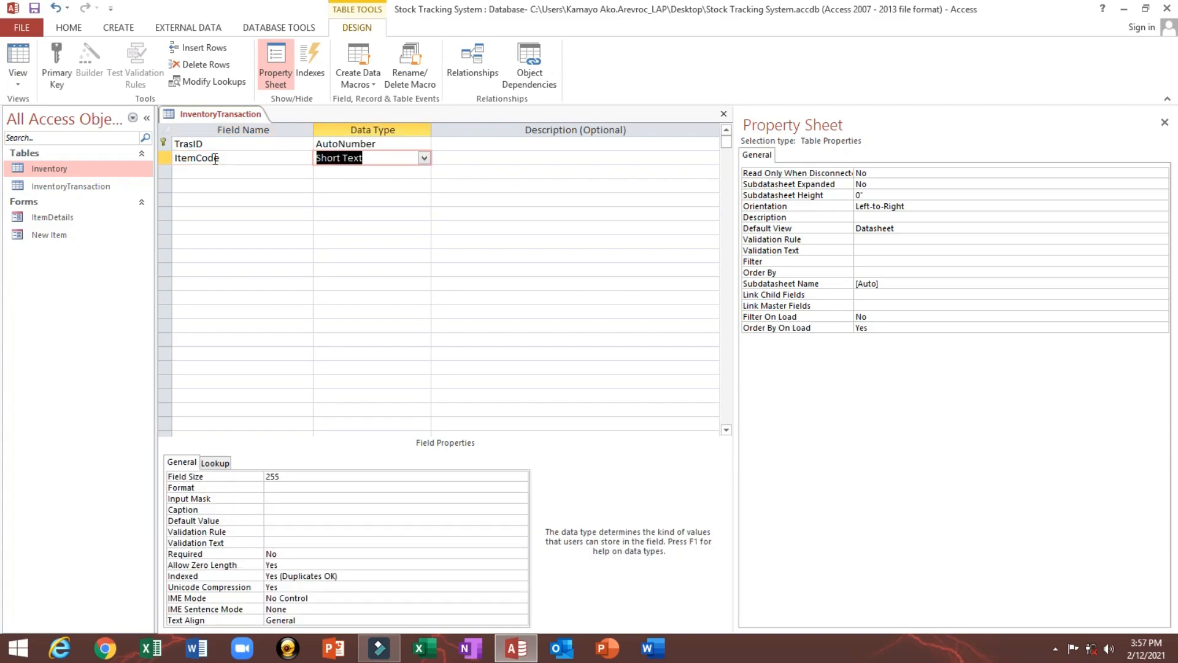
type("number")
key("Tab")
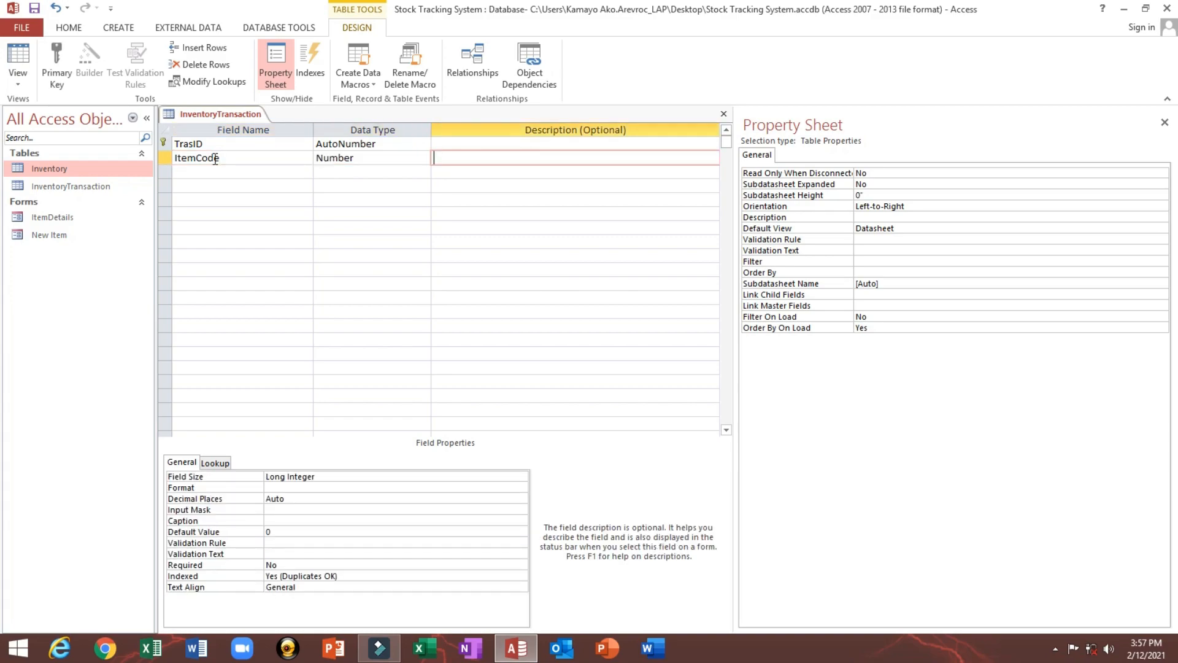
Add a Short Text field named Description with a field size of 150.
key("Tab")
type("Dese")
key("BackSpace")
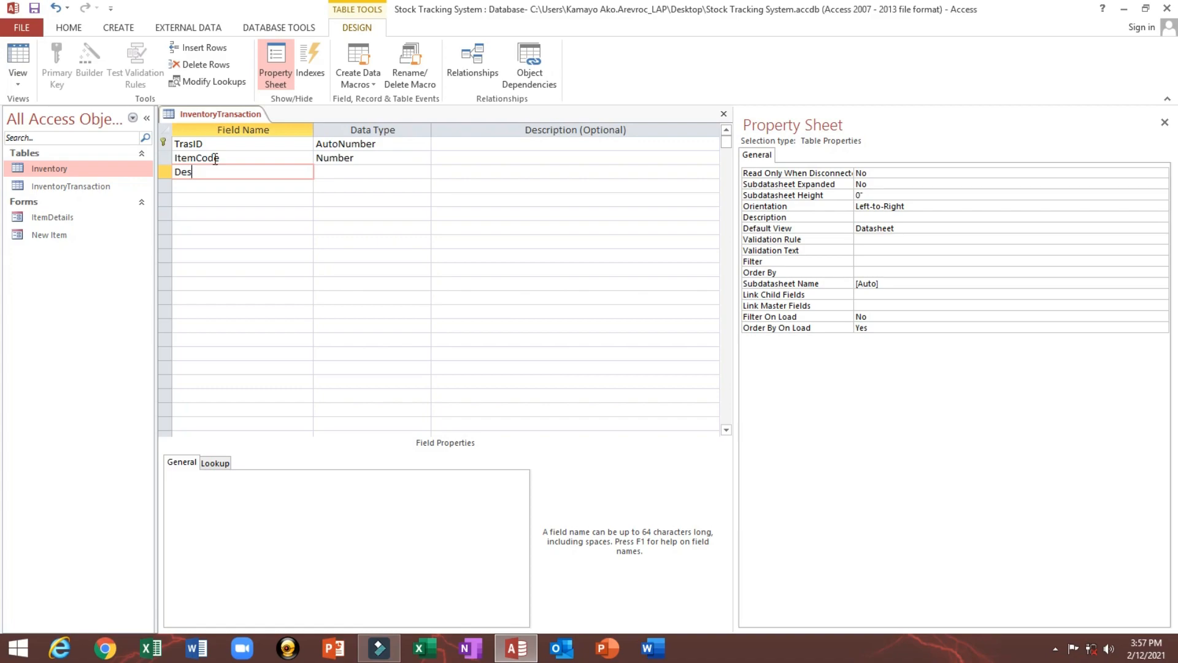
type("cription")
key("Tab")
type("s")
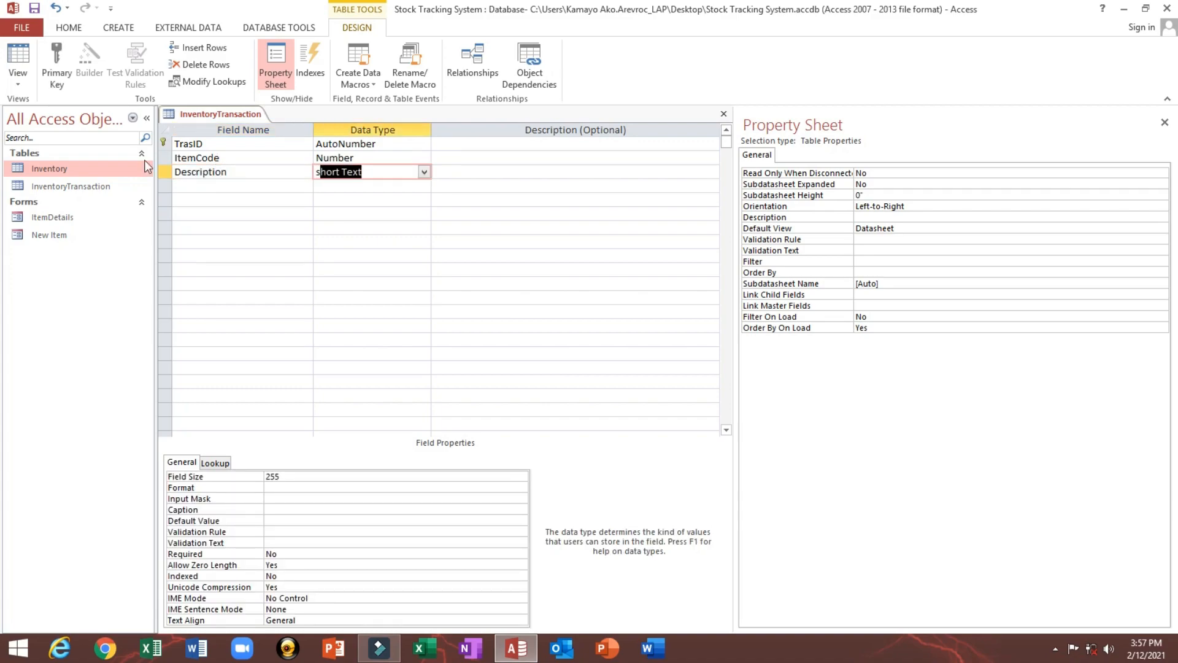
left_click(292, 476)
left_click_drag(293, 476, 174, 472)
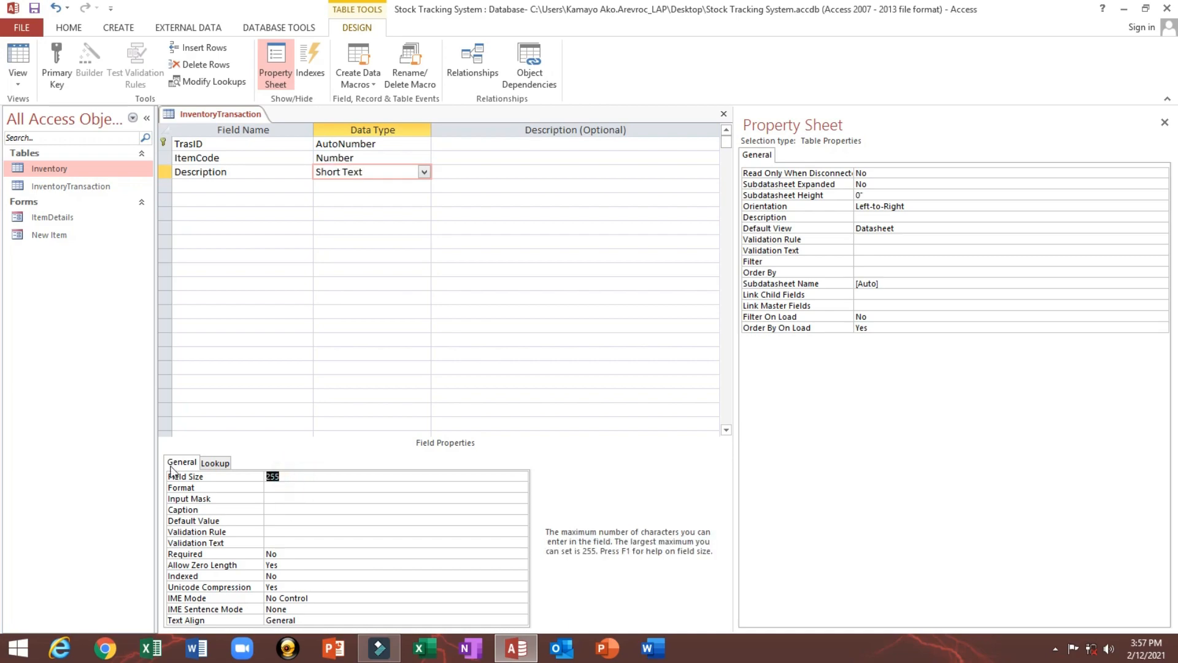
type("150")
key("Return")
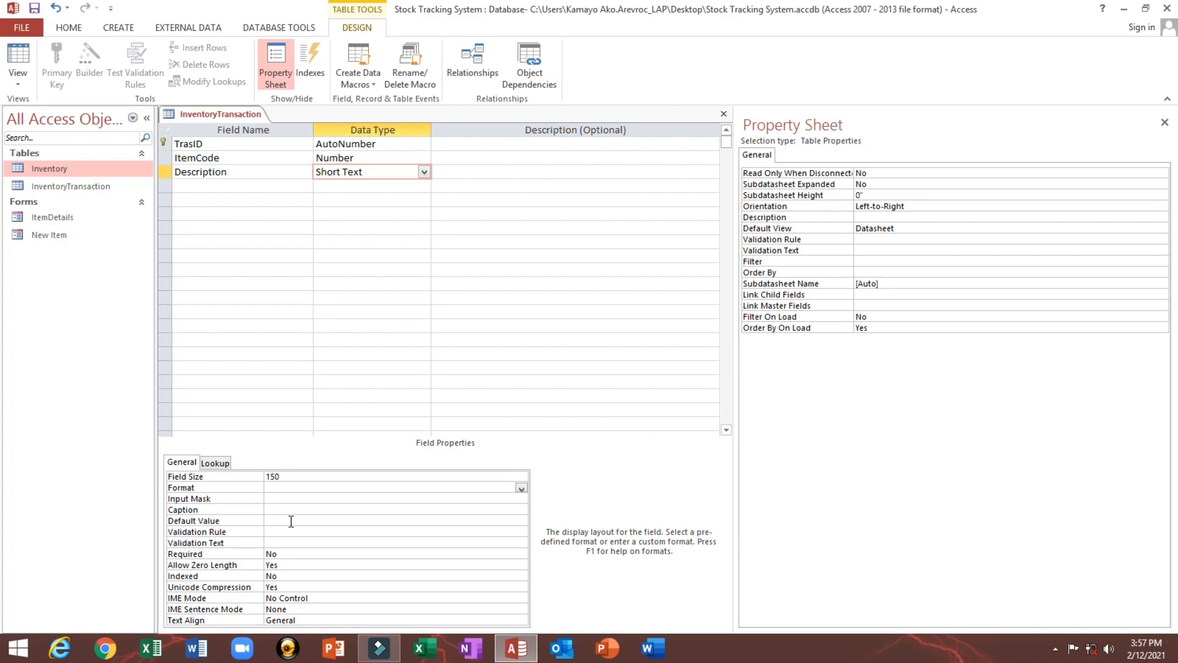
Add a Short Text field named TrackingNo with a field size of 50 and the caption STCN.
left_click(213, 182)
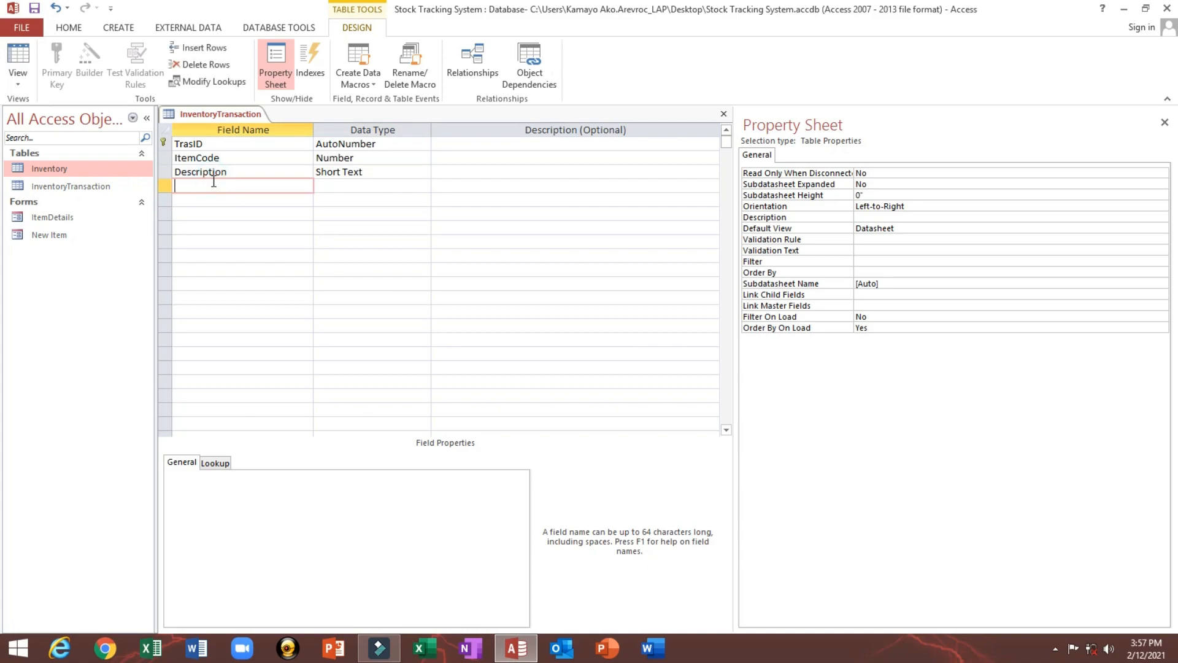
type("TrackingNO")
key("BackSpace")
type("o")
key("Tab")
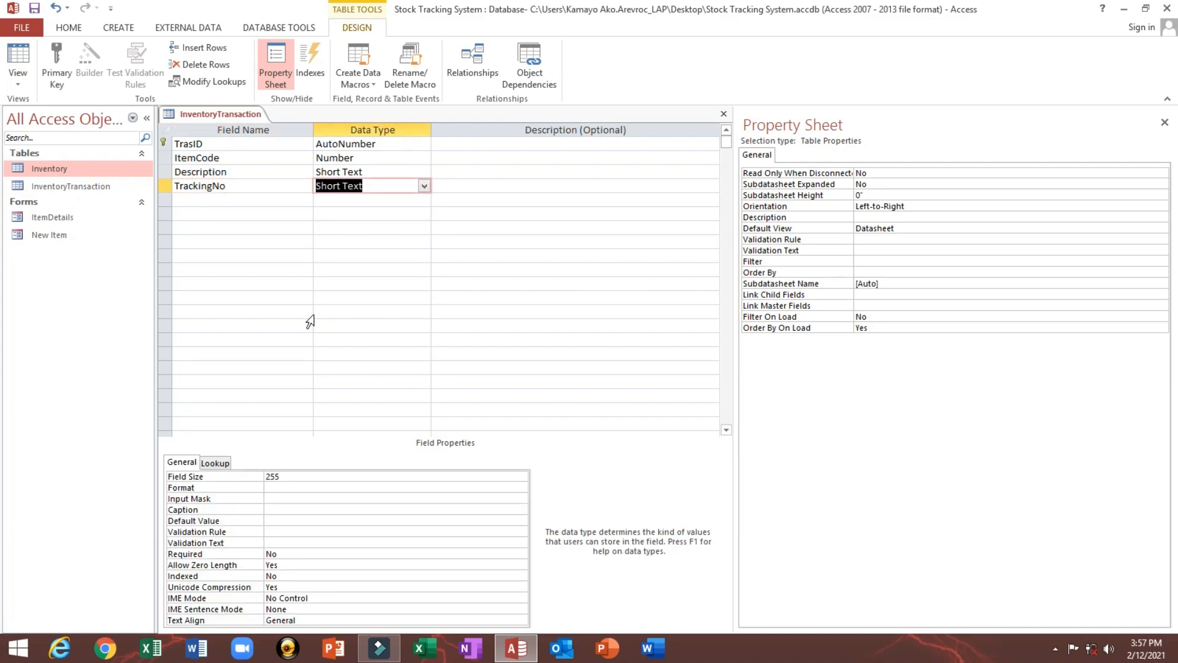
double_click(320, 473)
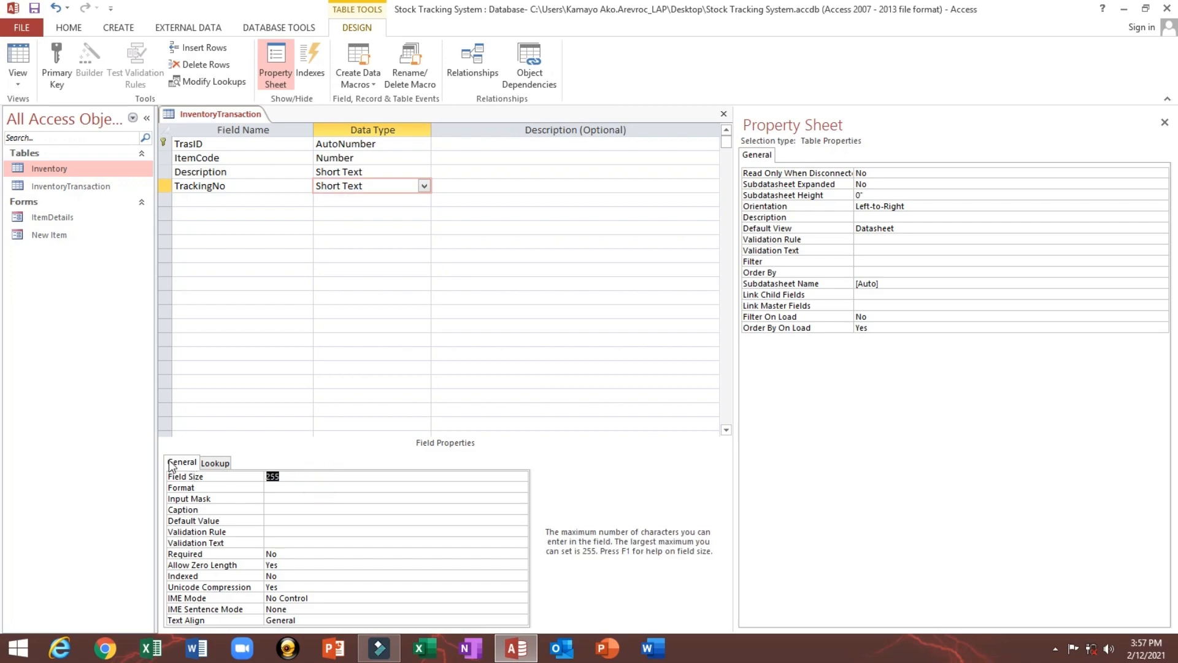
type("50")
key("Return")
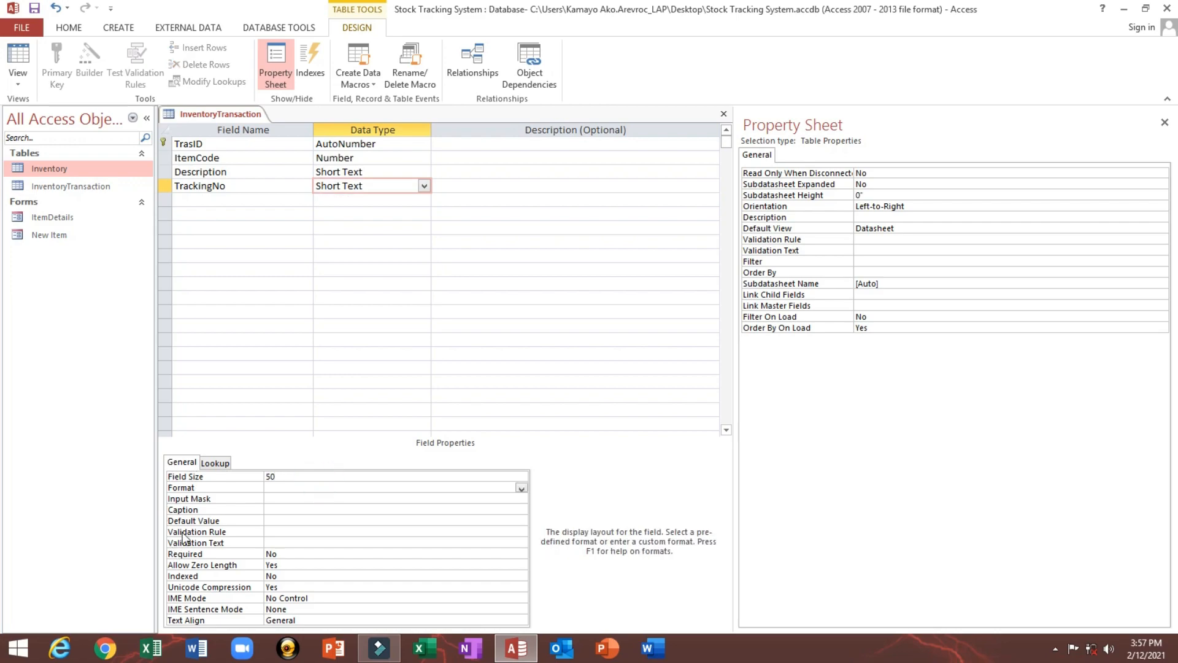
left_click(184, 510)
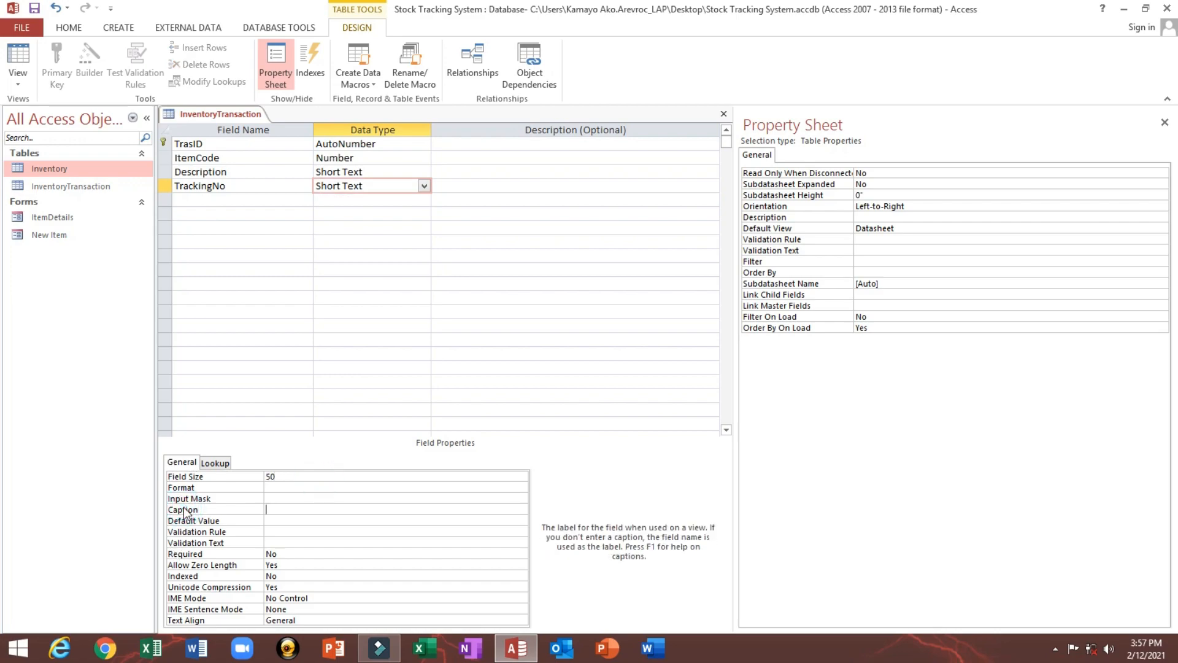
type("STCN")
Add a TrnsDate field with the Date/Time data type below TrackingNo.
left_click(220, 199)
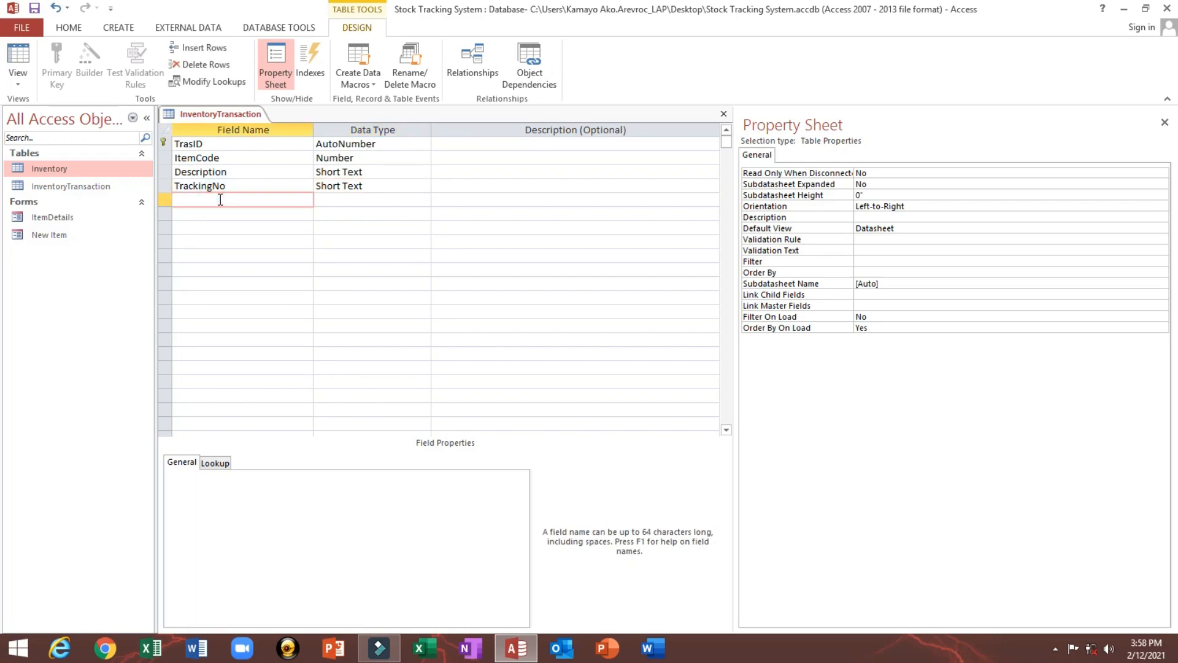
type("TrnsDate")
key("Tab")
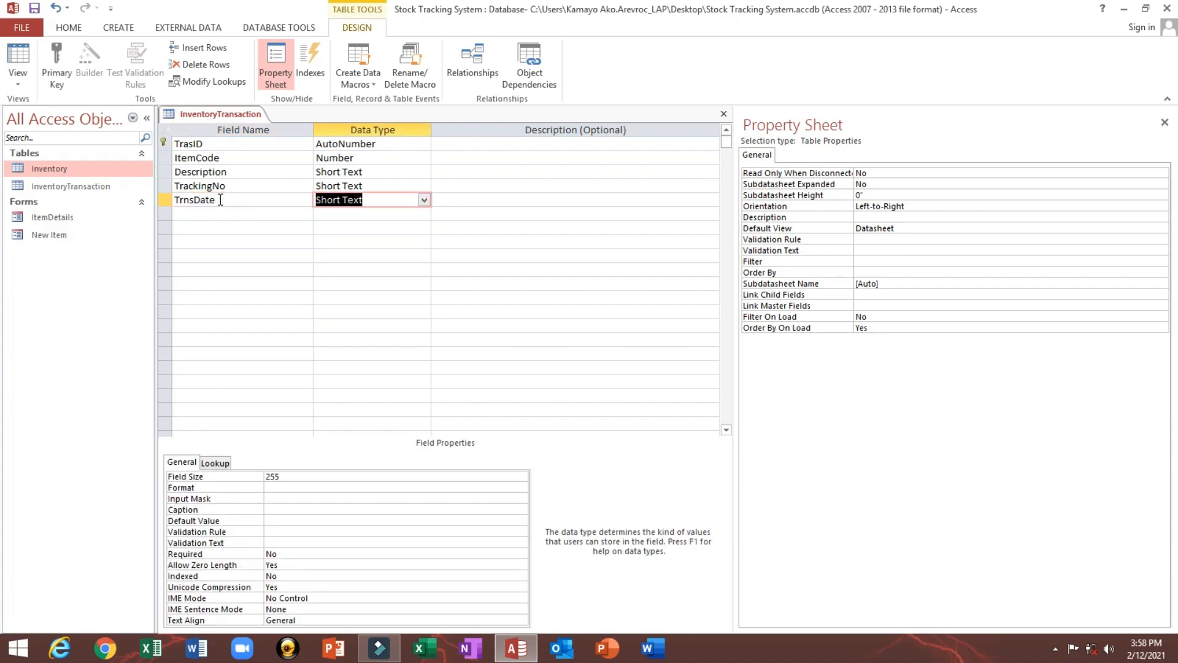
type("d")
key("Tab")
key("Tab")
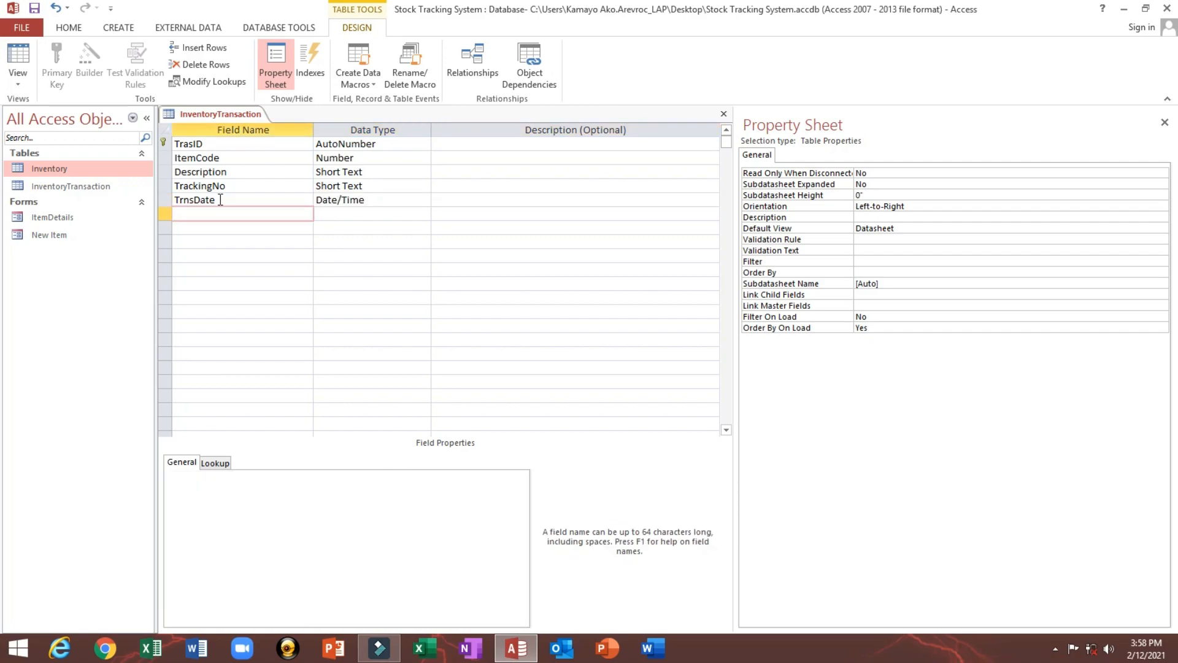
double_click(220, 200)
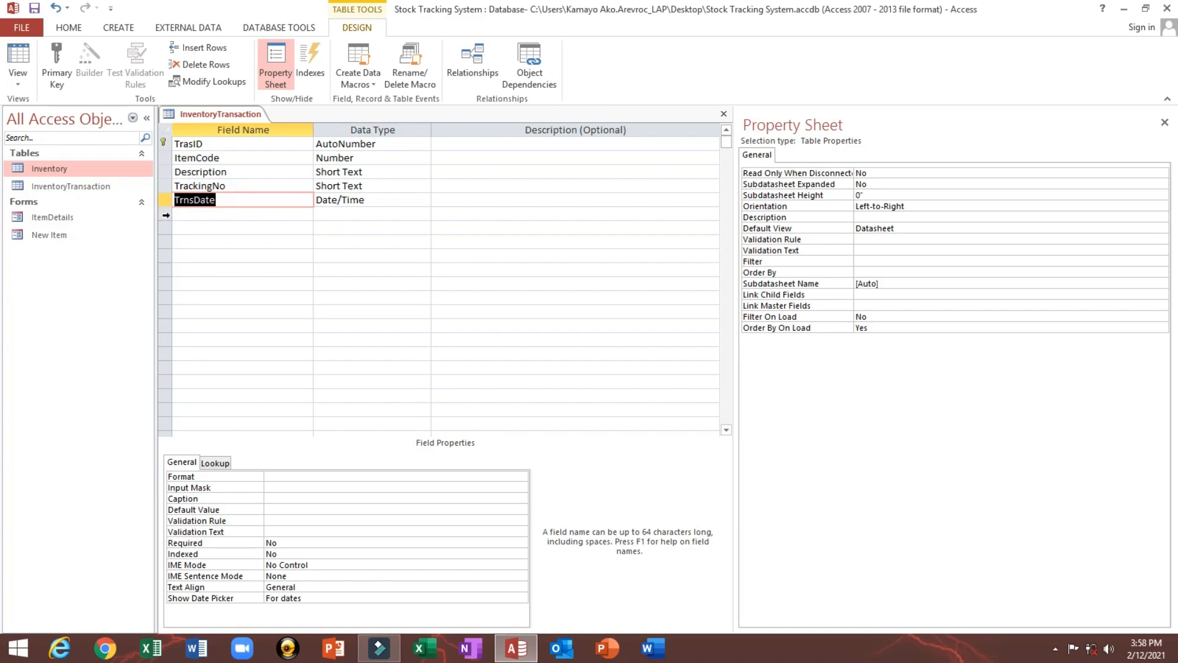
Add a Short Text field named TrnsType with a field size of 50.
left_click(186, 216)
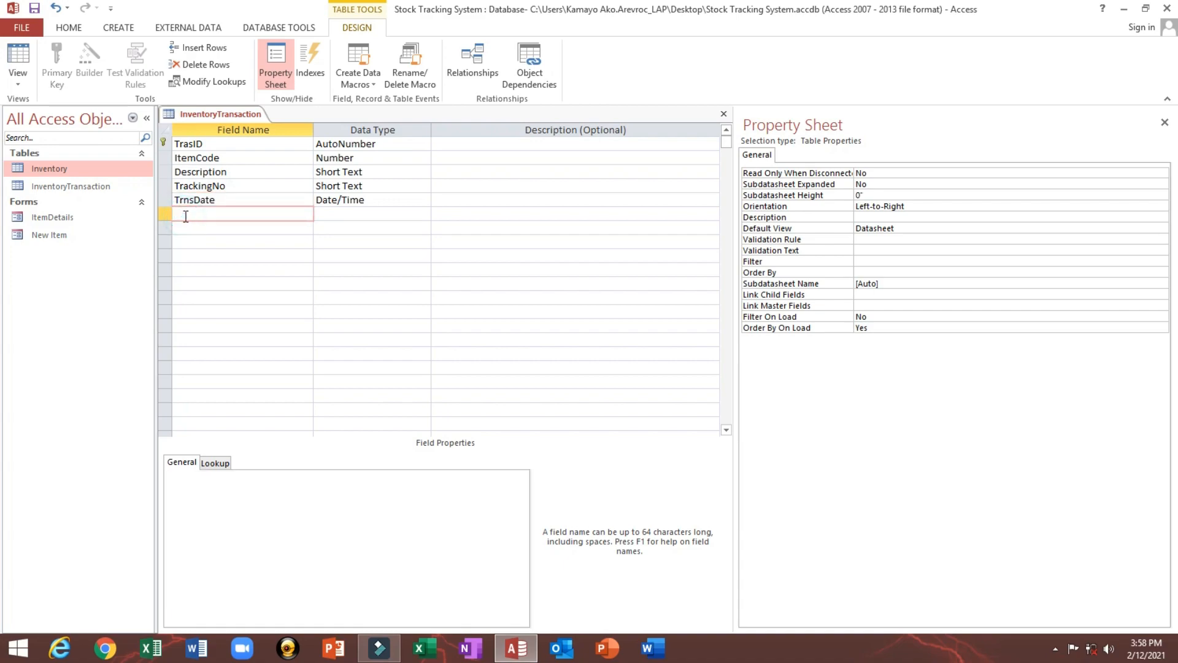
type("TrnsType")
key("Tab")
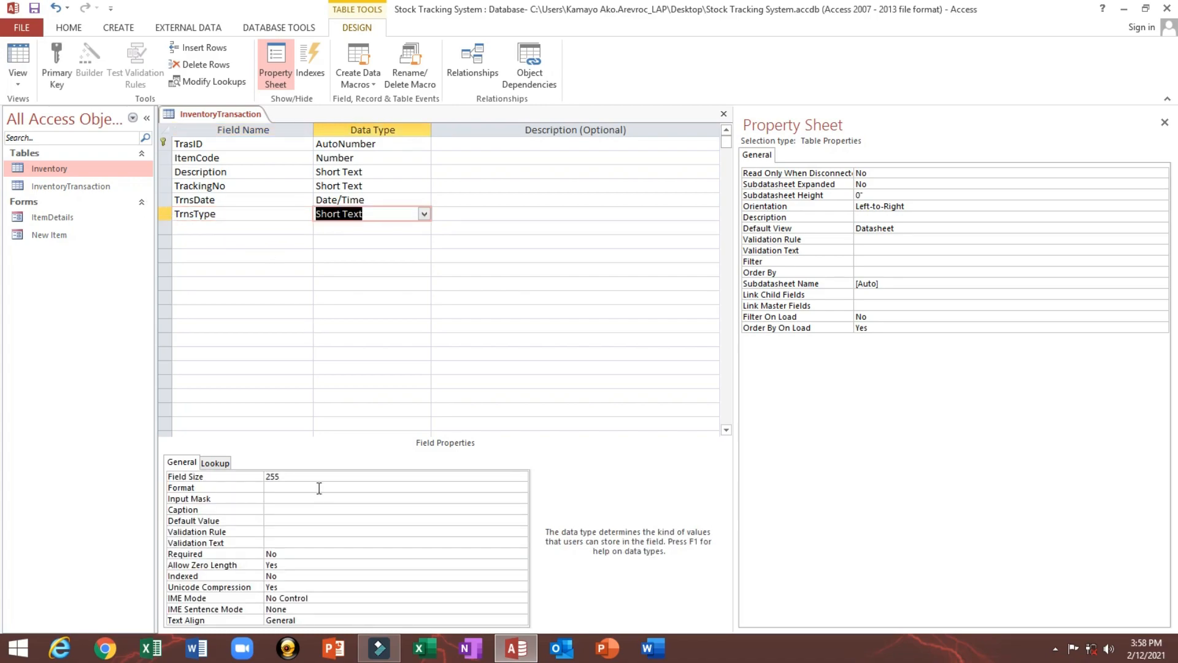
left_click(303, 476)
left_click_drag(303, 476, 184, 474)
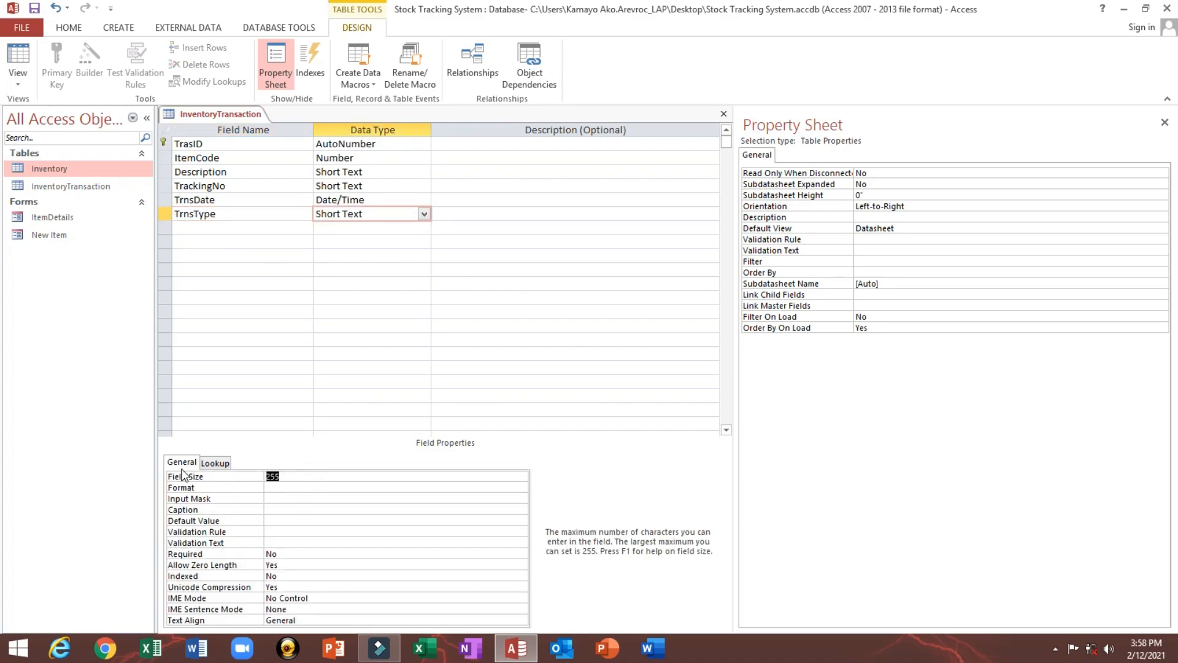
type("50")
key("Return")
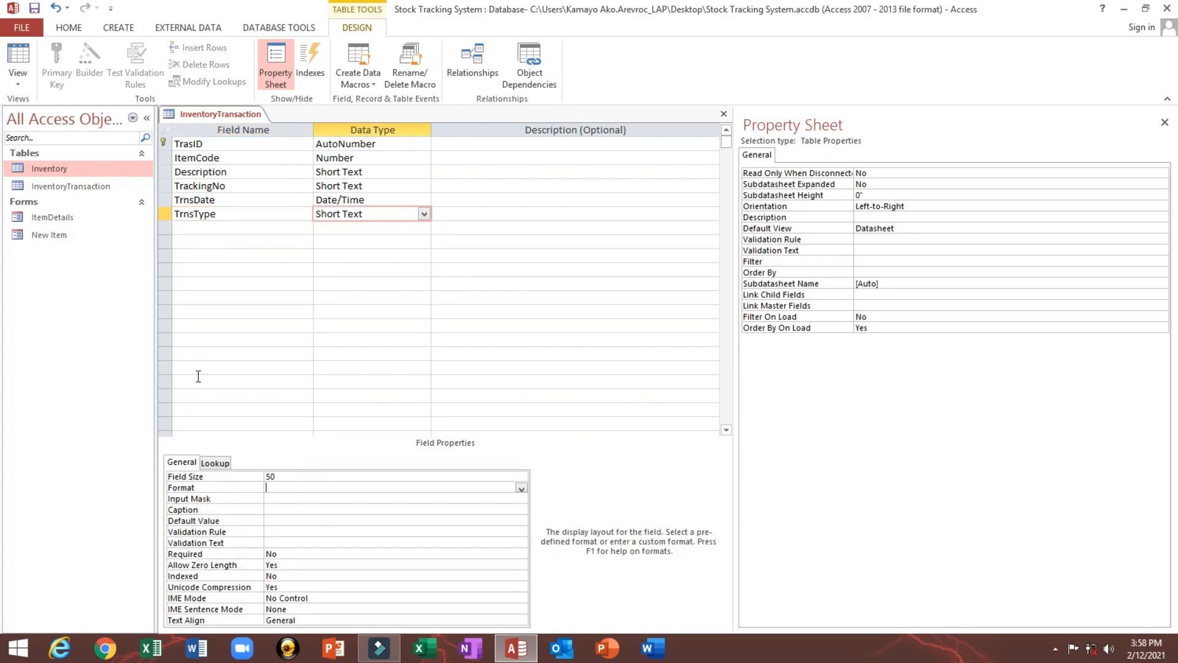
left_click(192, 226)
Set the caption of the TrnsDate field to Transaction Date.
left_click(233, 198)
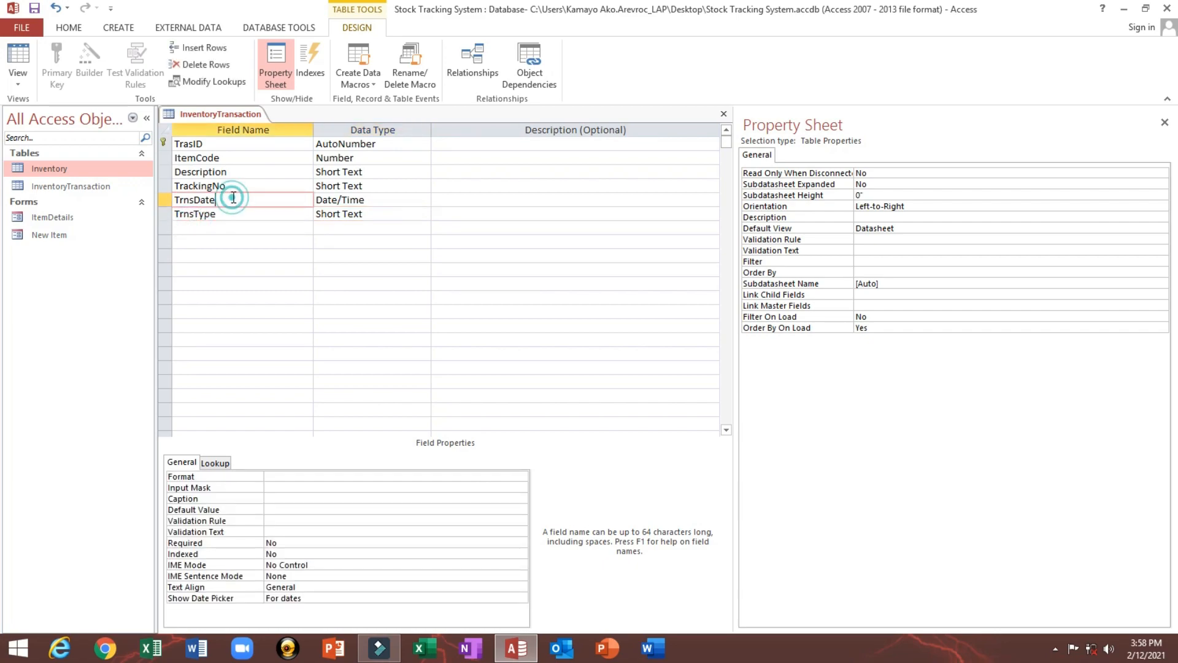
left_click(182, 500)
type("Tr")
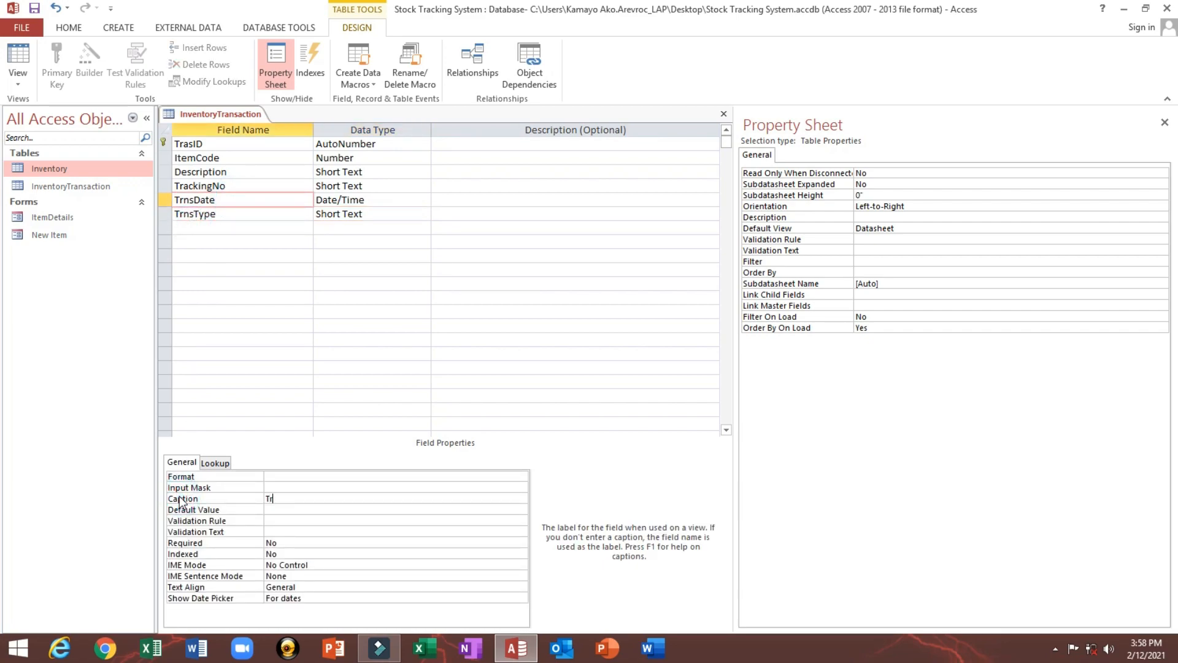
type("ansaction Date")
Set the caption of the TrnsType field to Transaction Type and move to the next empty field row.
left_click(225, 214)
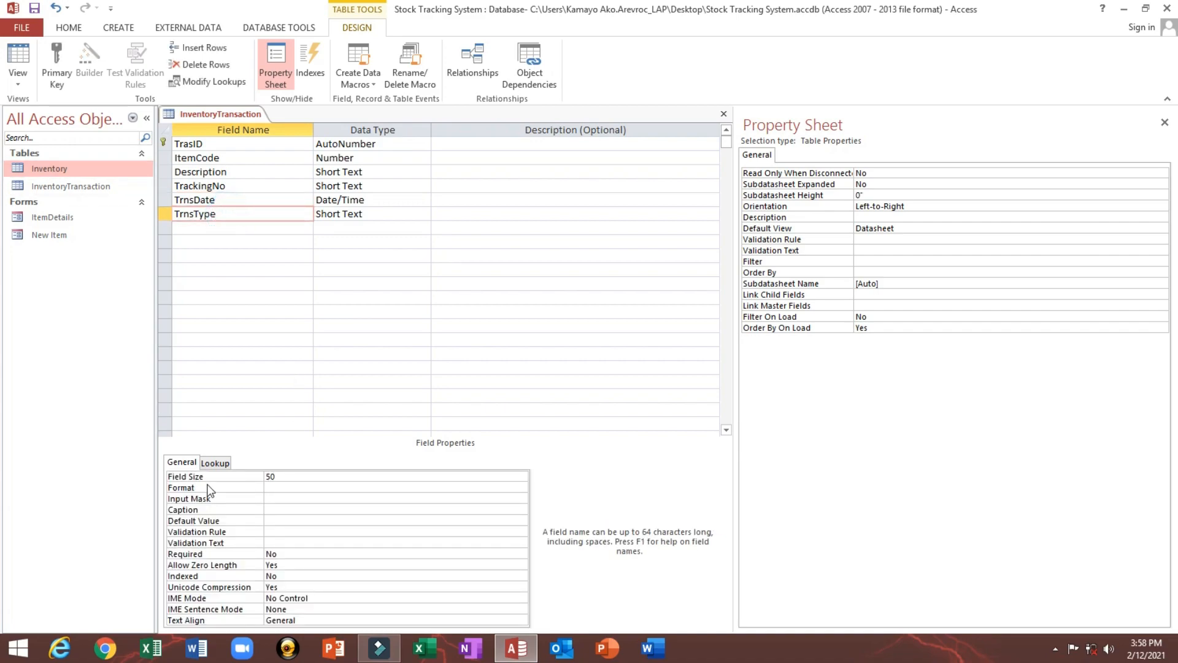
left_click(201, 509)
type("T")
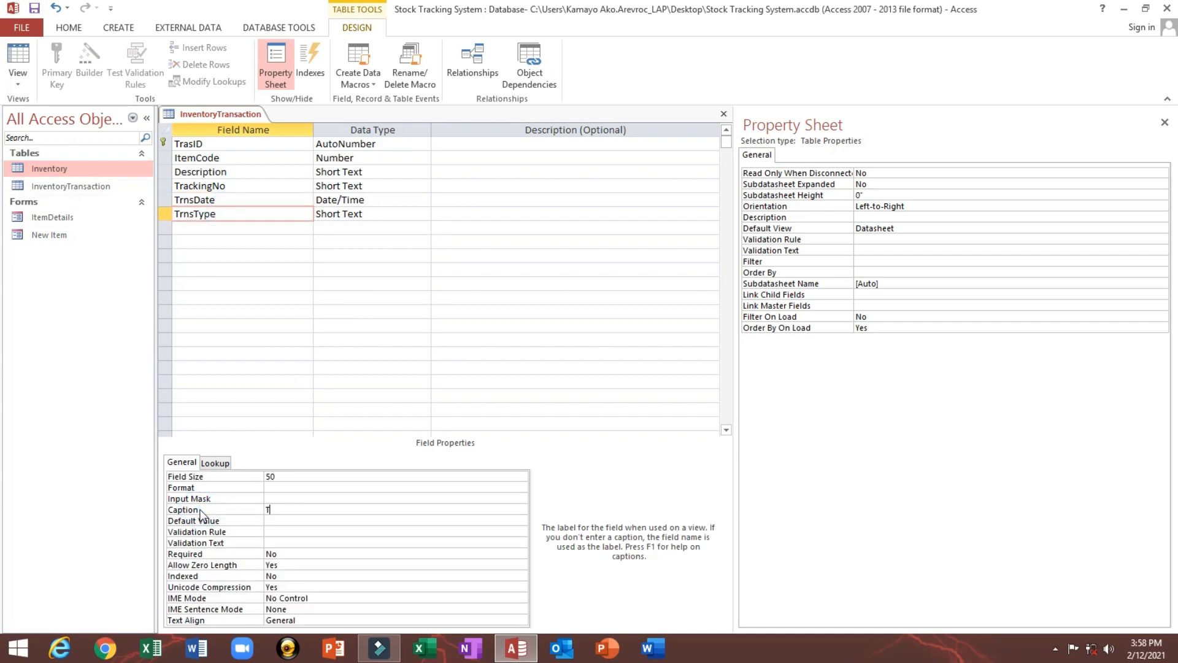
type("ransaction Type")
key("Return")
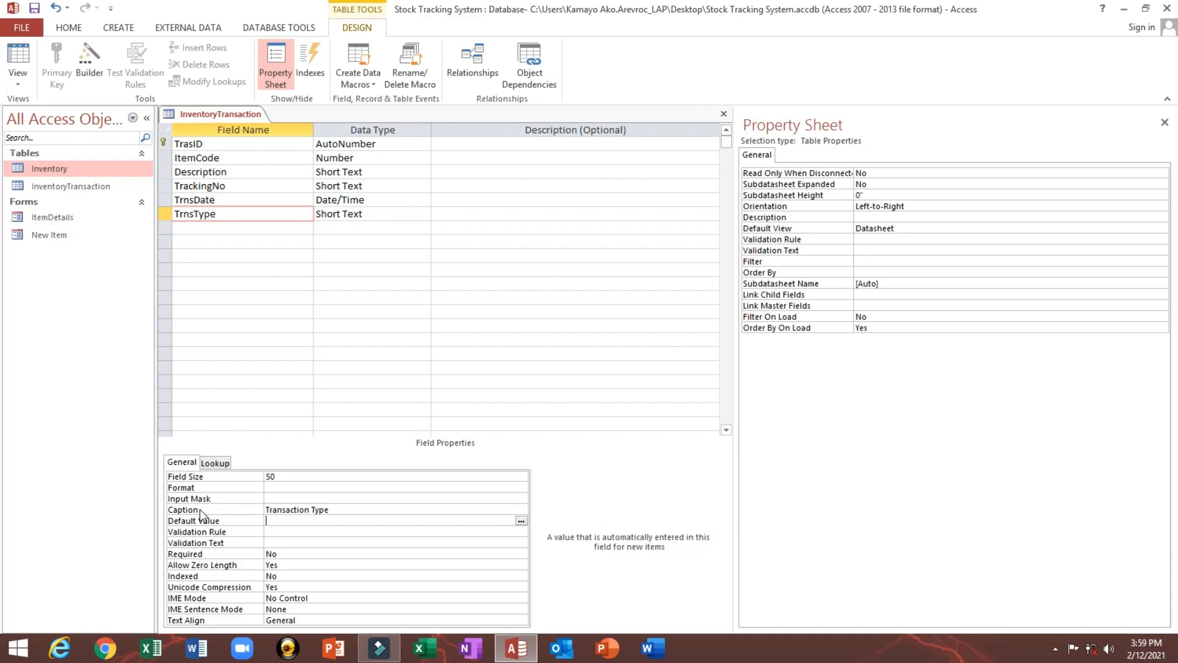
left_click(194, 232)
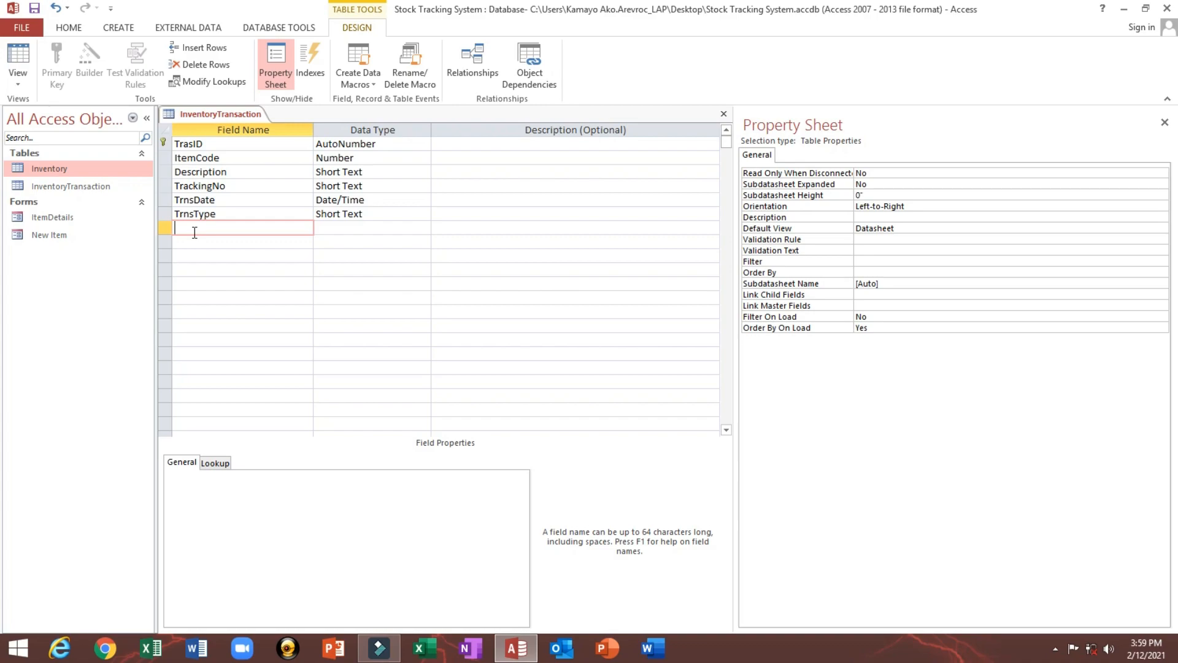
Add a StockIn field with the Number data type below TrnsType.
type("StockIn")
key("Tab")
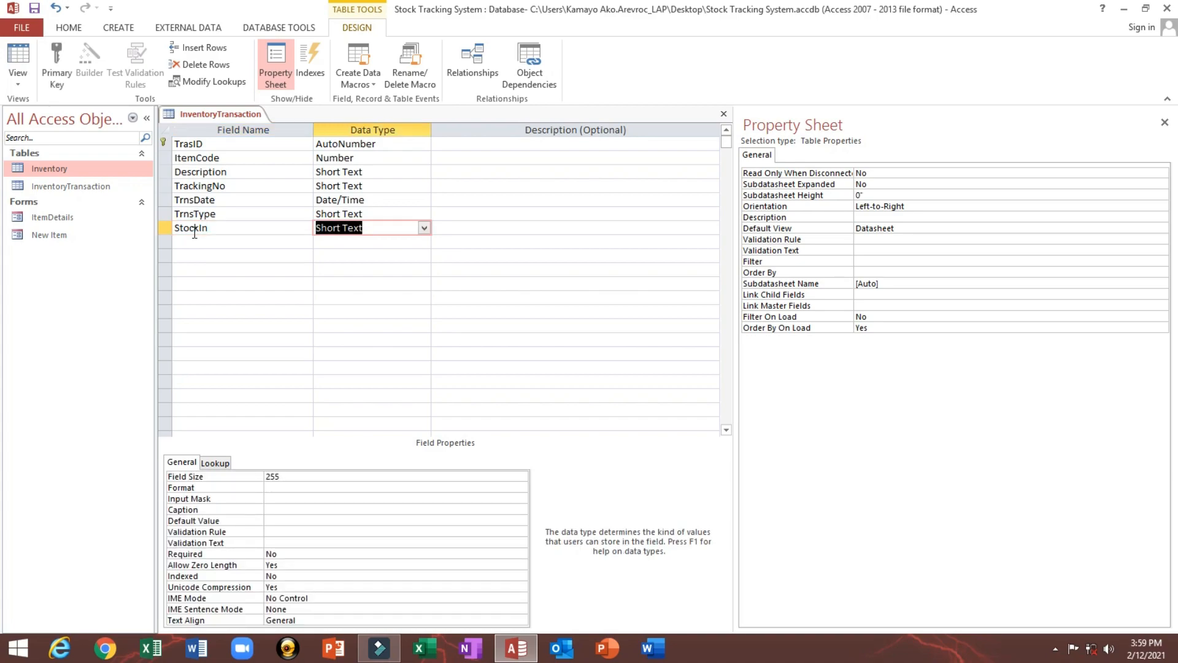
type("number")
key("Tab")
key("Tab")
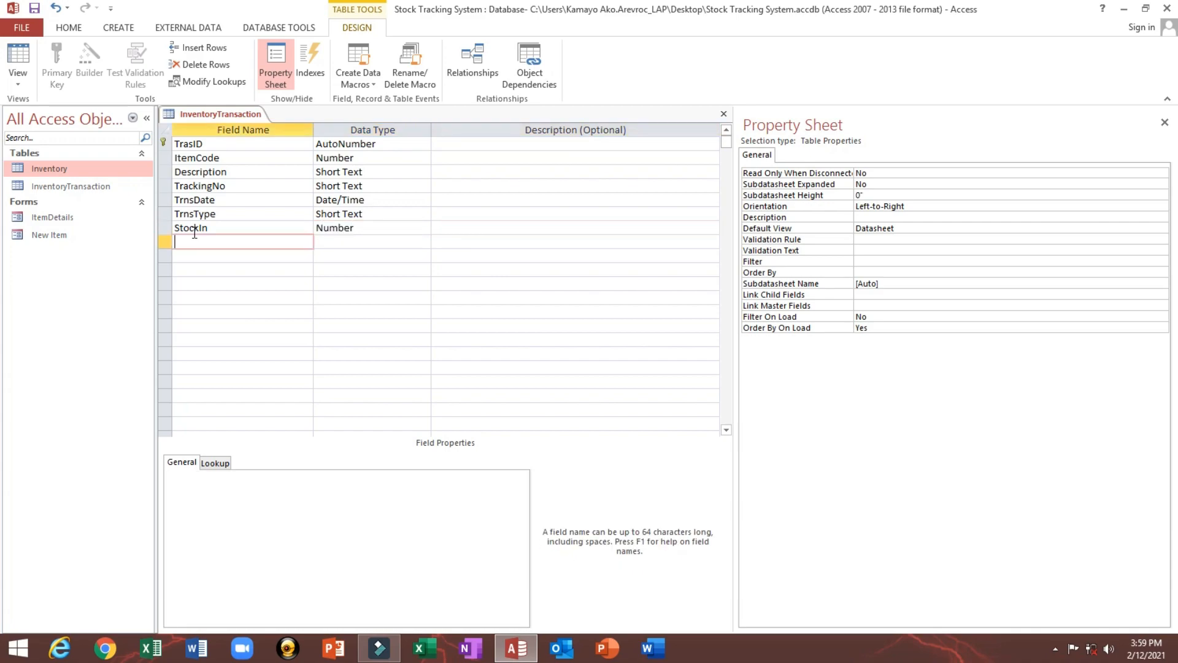
Add a StockOut field with the Number data type below StockIn.
type("StockOut")
key("Tab")
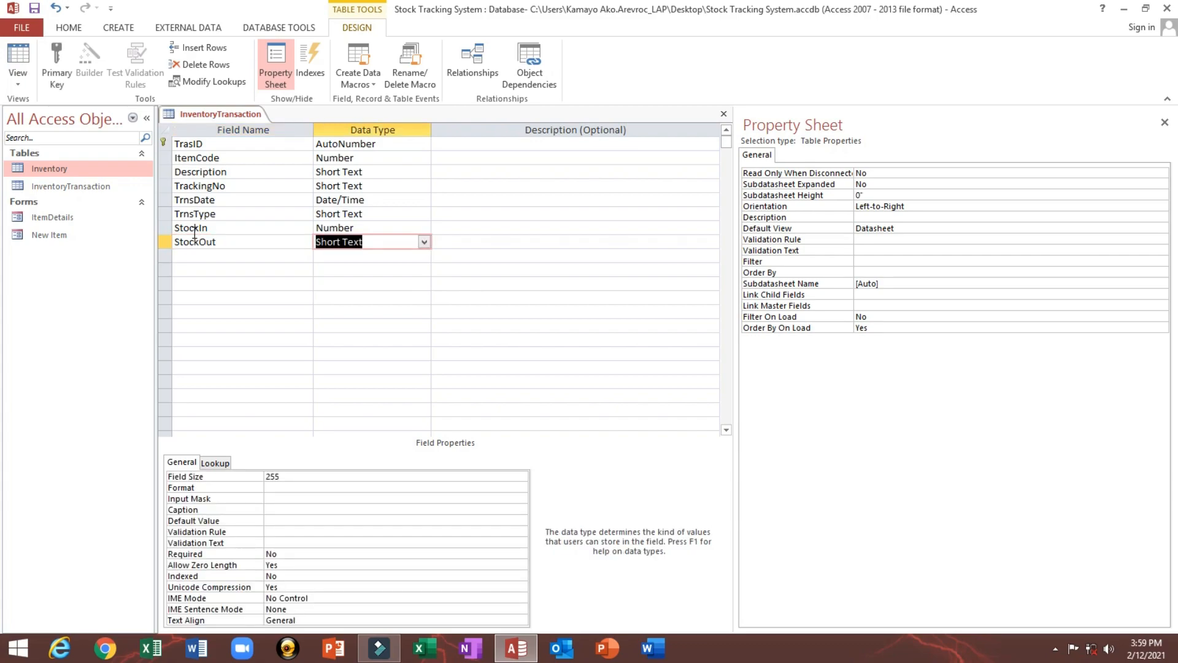
type("number")
key("Tab")
key("Tab")
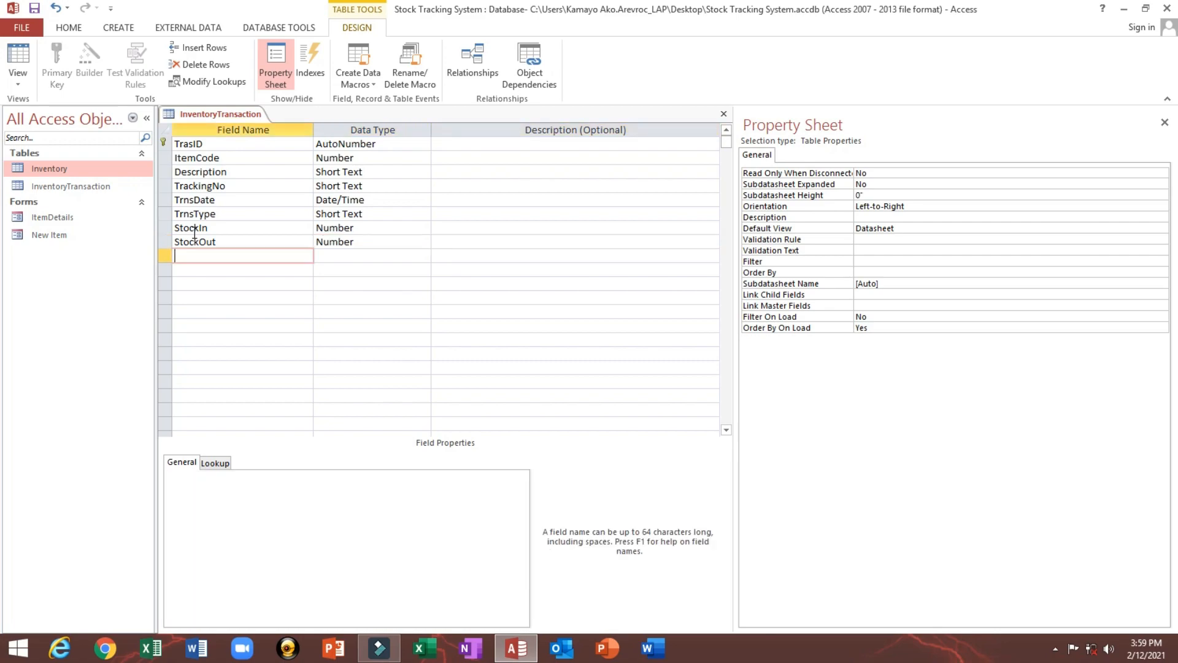
Add a LastTransQOH field with the Number data type below StockOut.
type("LastTransQON")
key("BackSpace")
type("H")
key("Tab")
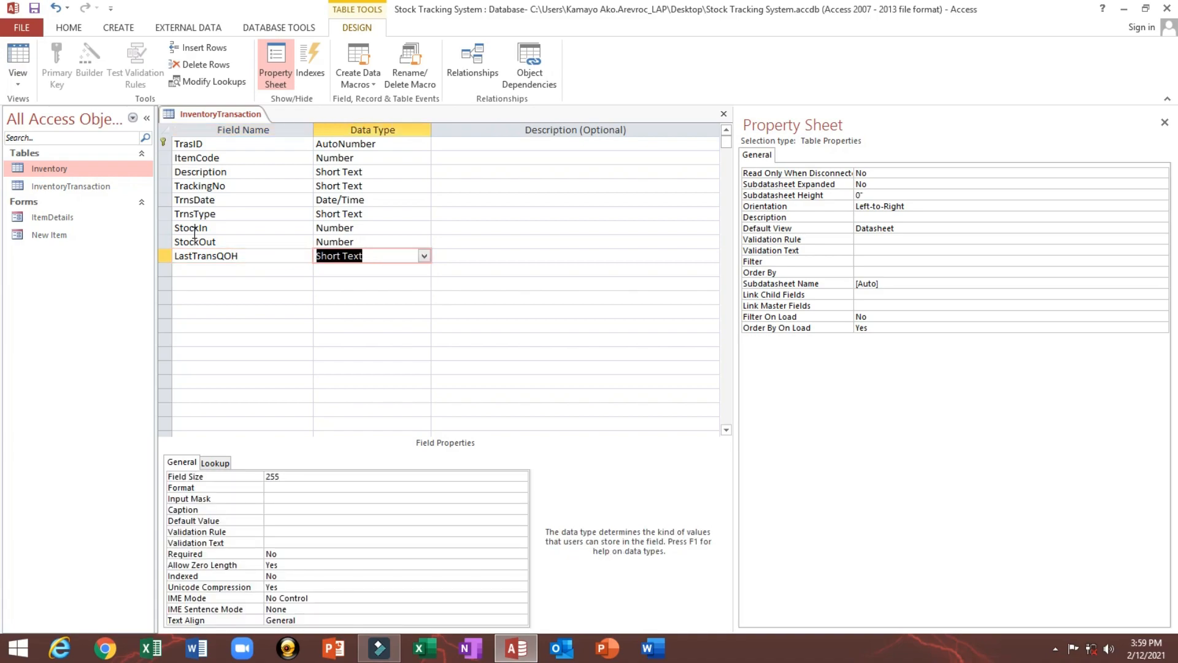
type("Number")
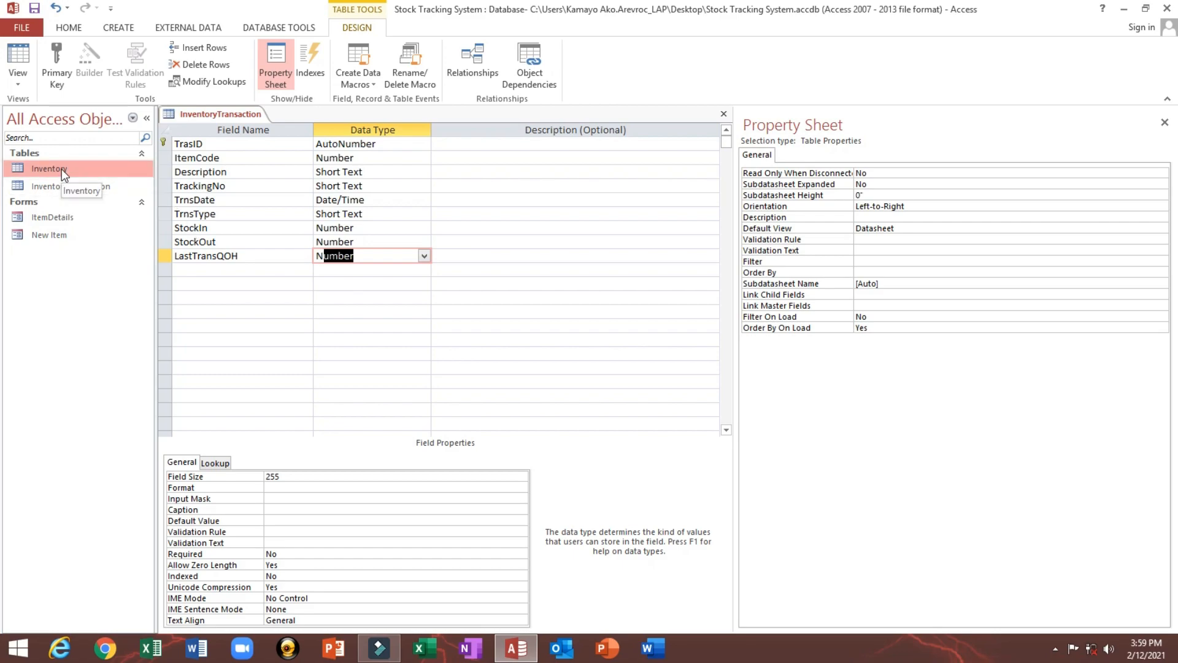
Open the Inventory table to check its Inv_Qty column and close it again.
double_click(61, 168)
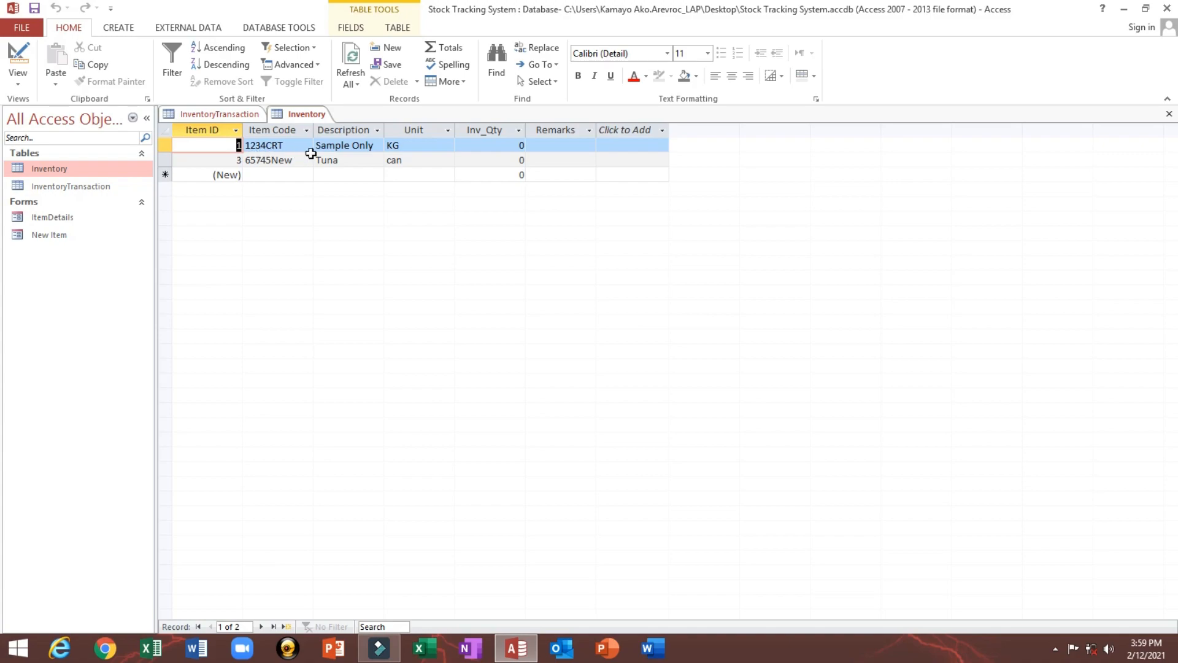
left_click(481, 143)
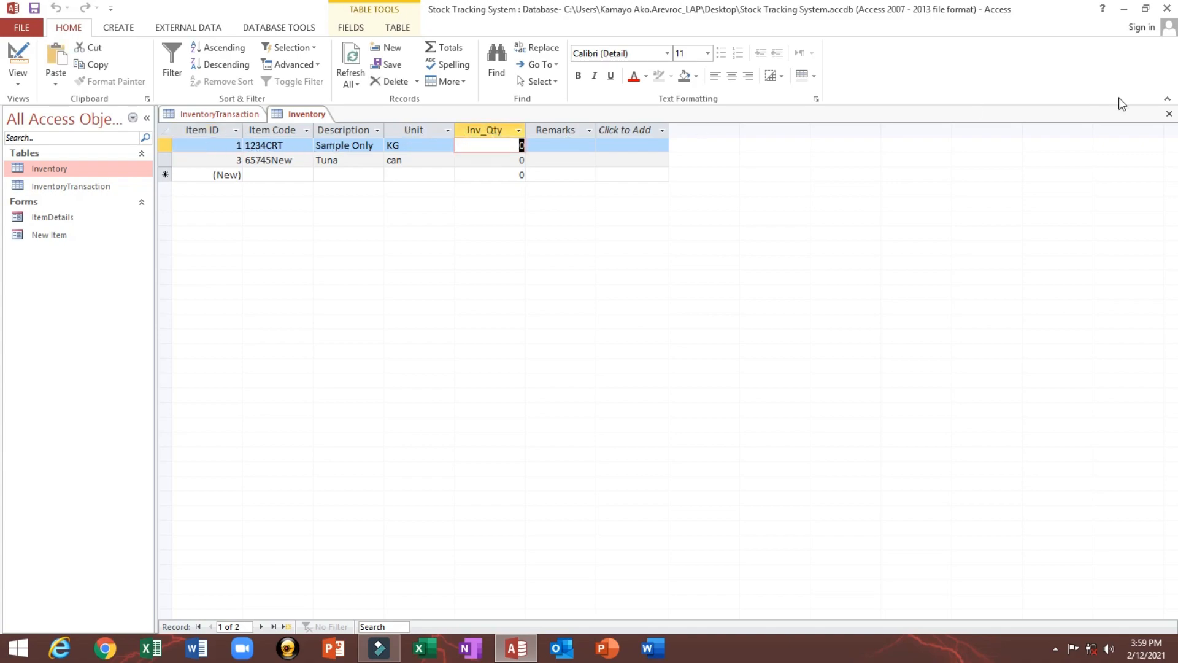
left_click(1168, 116)
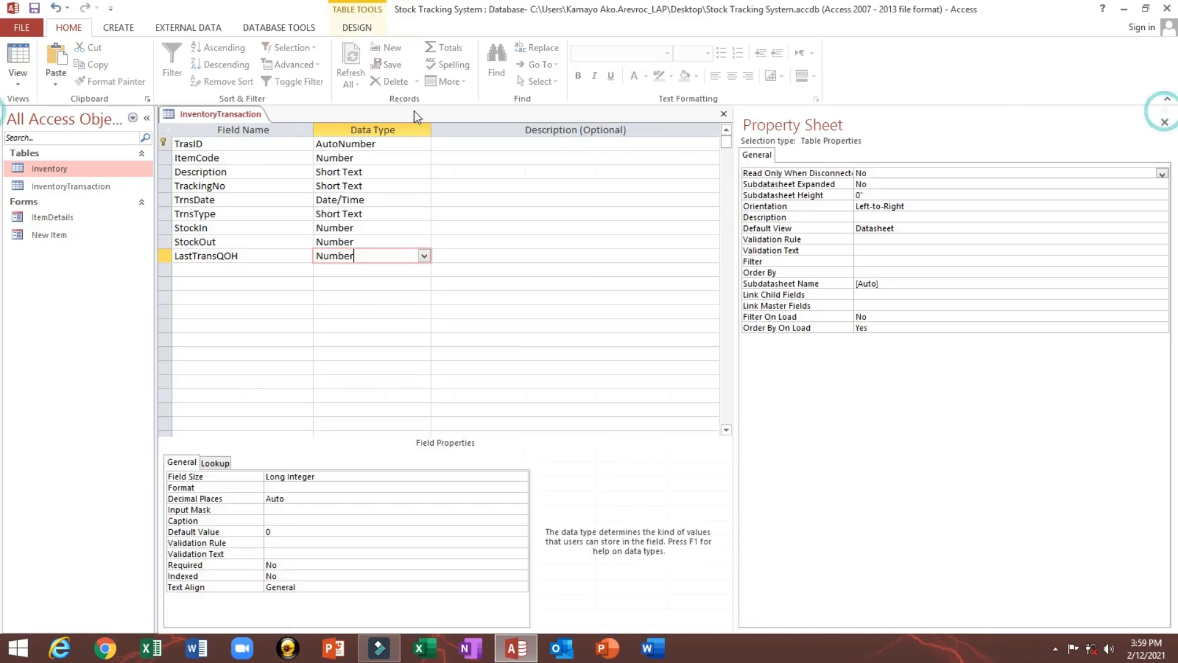
Review the StockIn, StockOut and LastTransQOH fields in the InventoryTransaction design.
double_click(260, 255)
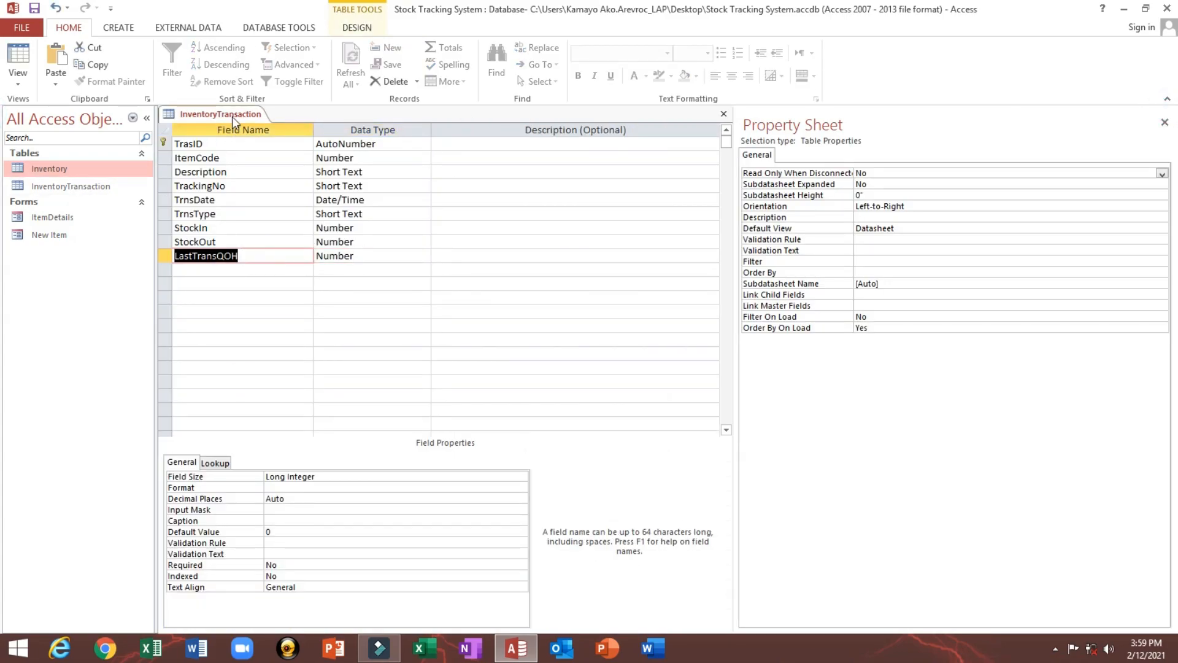
left_click(264, 257)
left_click_drag(264, 256, 158, 259)
double_click(231, 227)
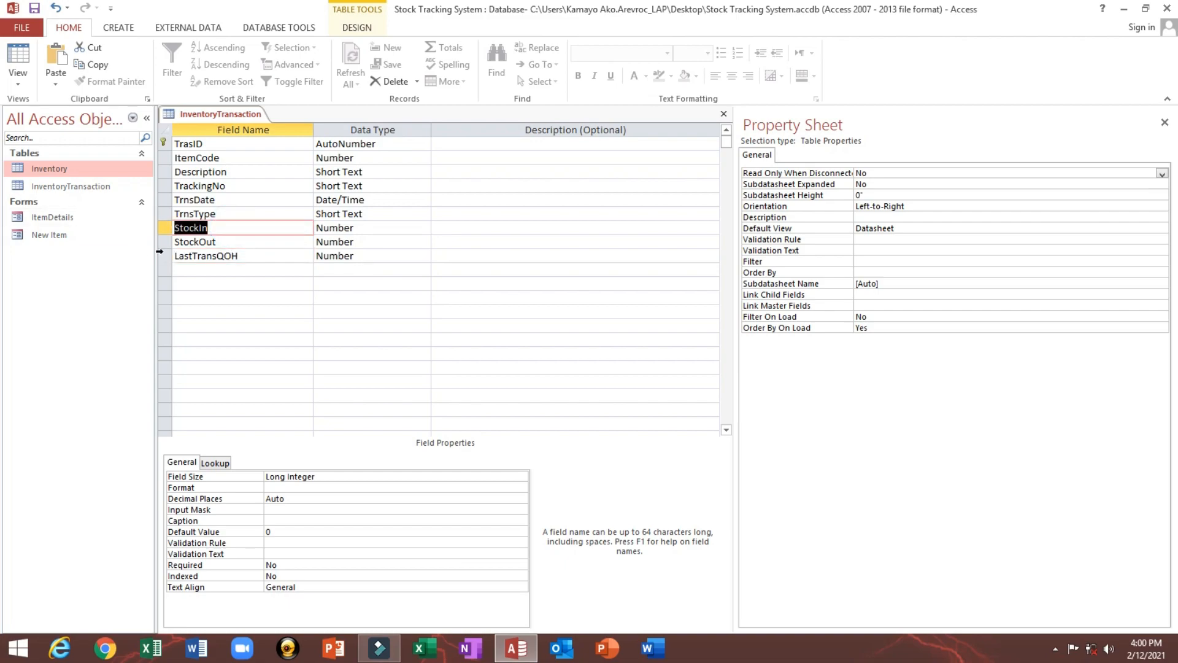
left_click(260, 258)
left_click_drag(260, 257, 154, 263)
double_click(231, 241)
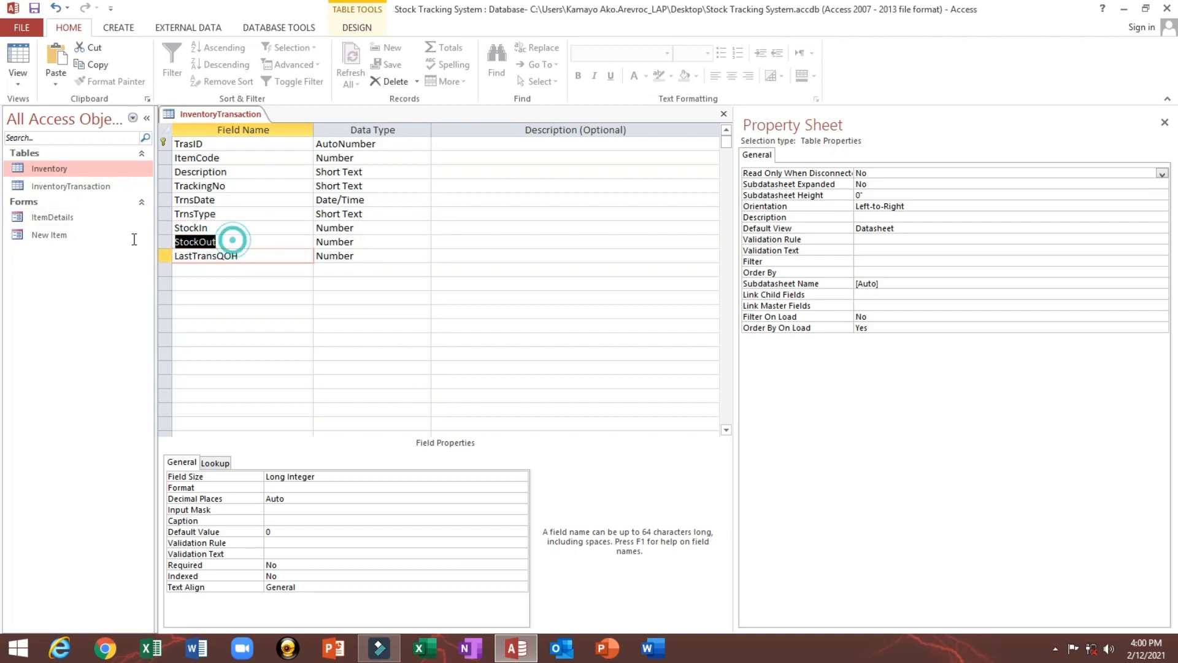
left_click(264, 256)
left_click_drag(264, 256, 148, 260)
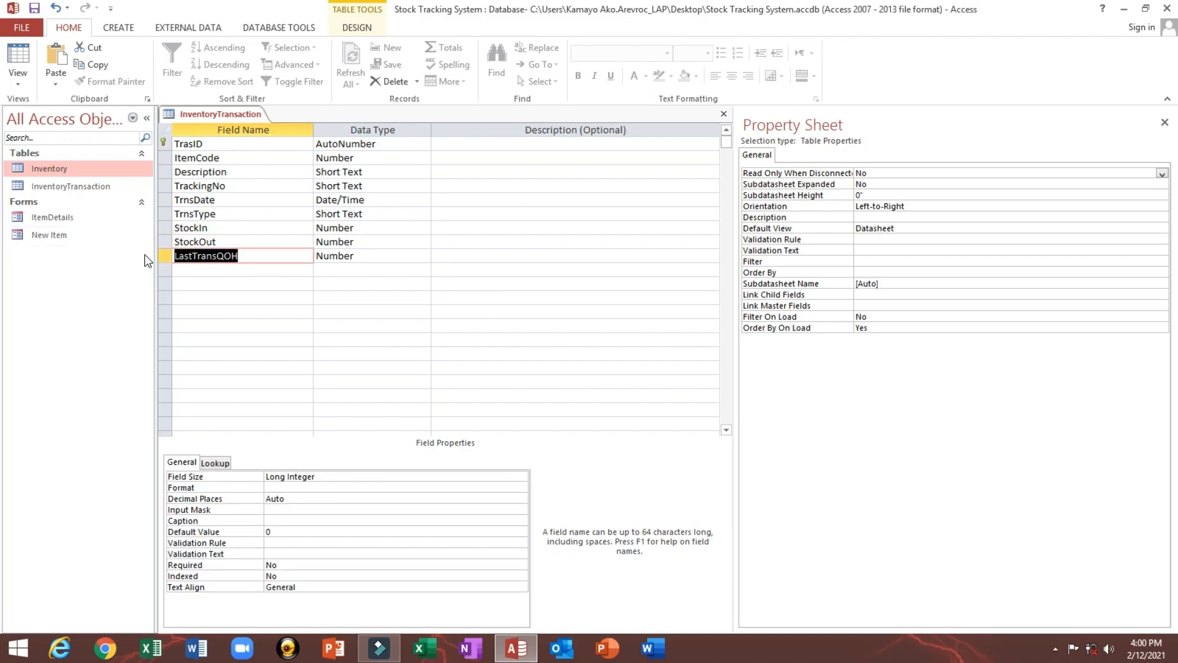
Add a Short Text field named RFNumber with a field size of 50 below LastTransQOH.
left_click(182, 270)
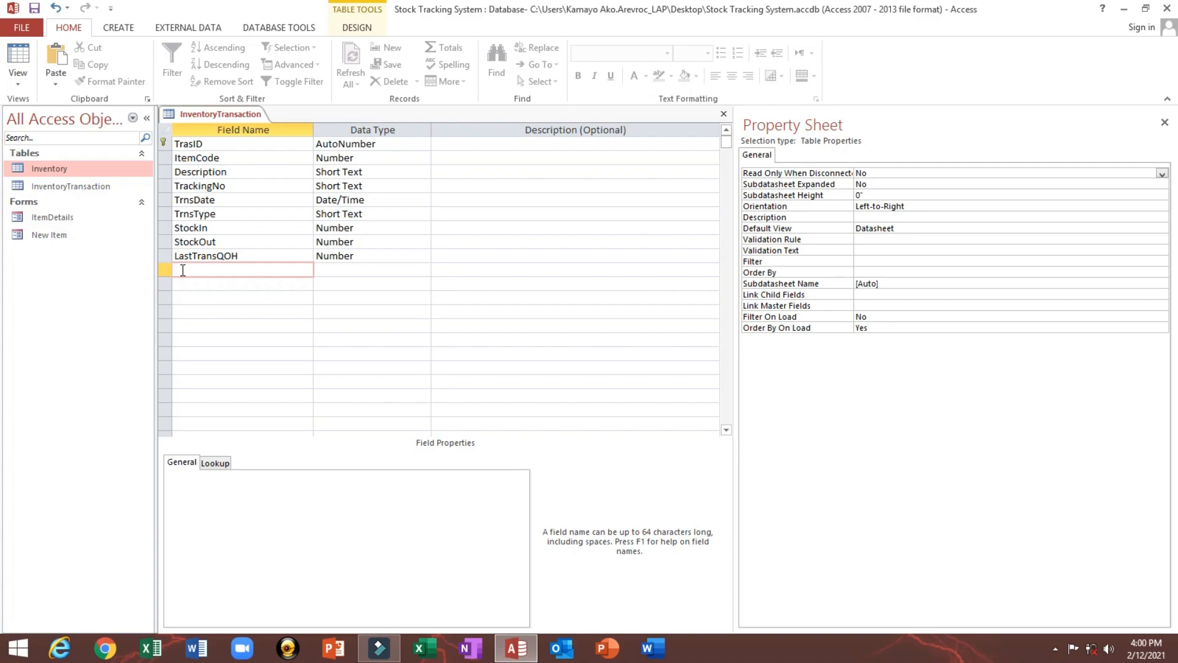
type("Re")
type("Number")
key("Tab")
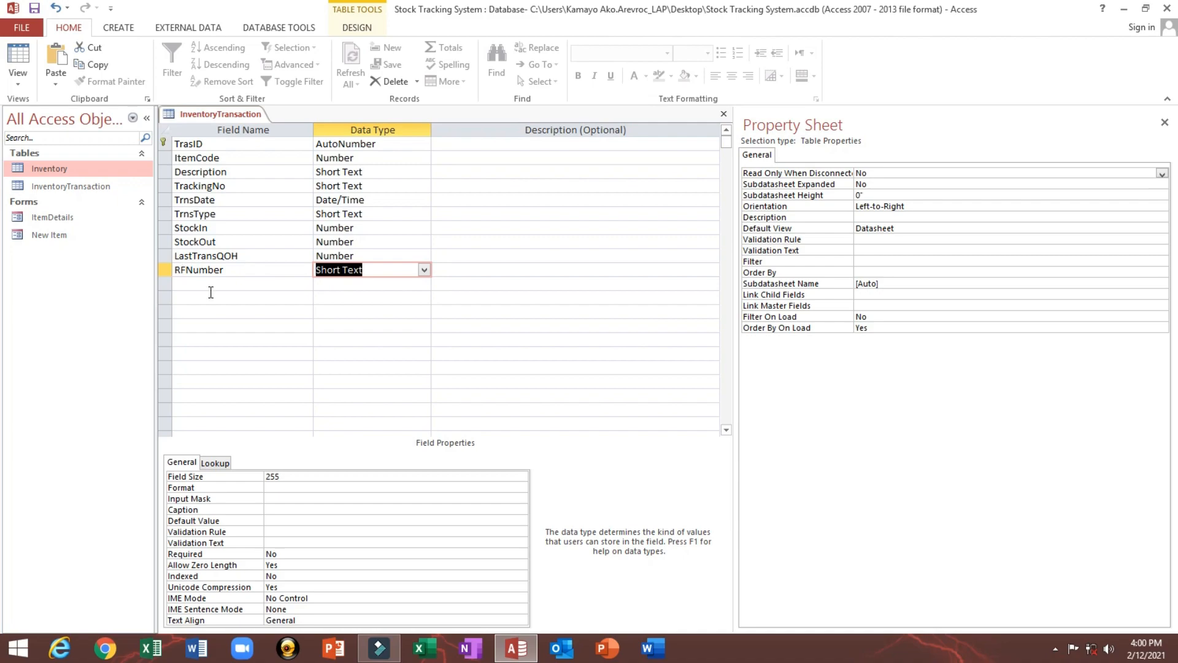
left_click(300, 476)
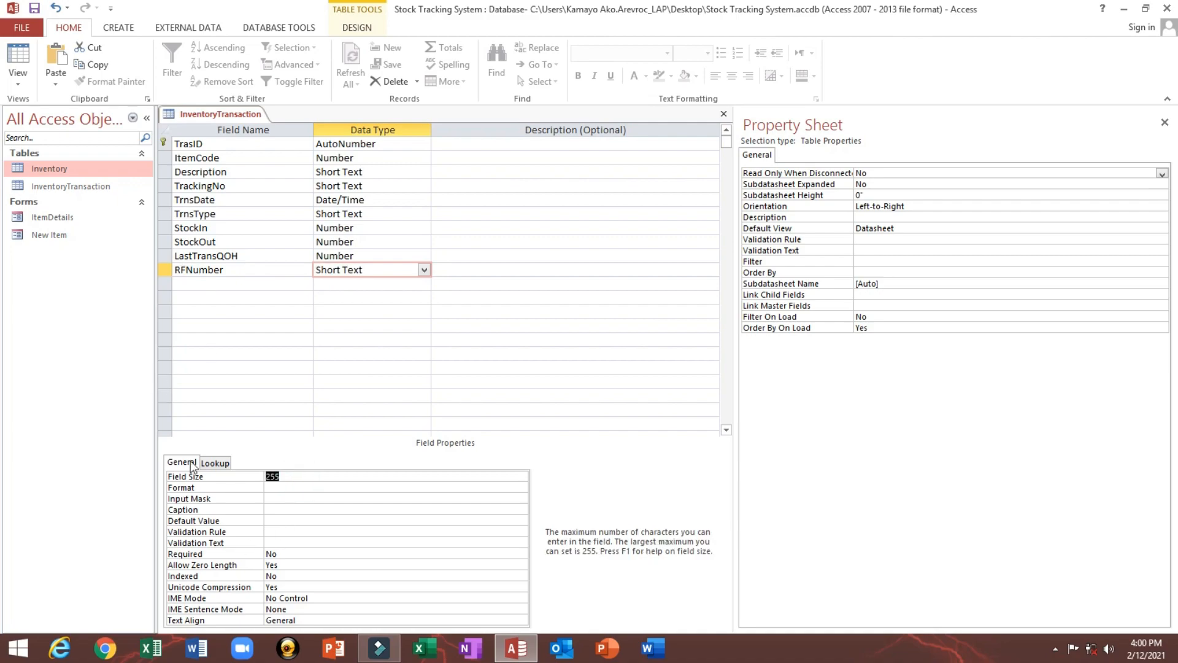
type("50")
key("Return")
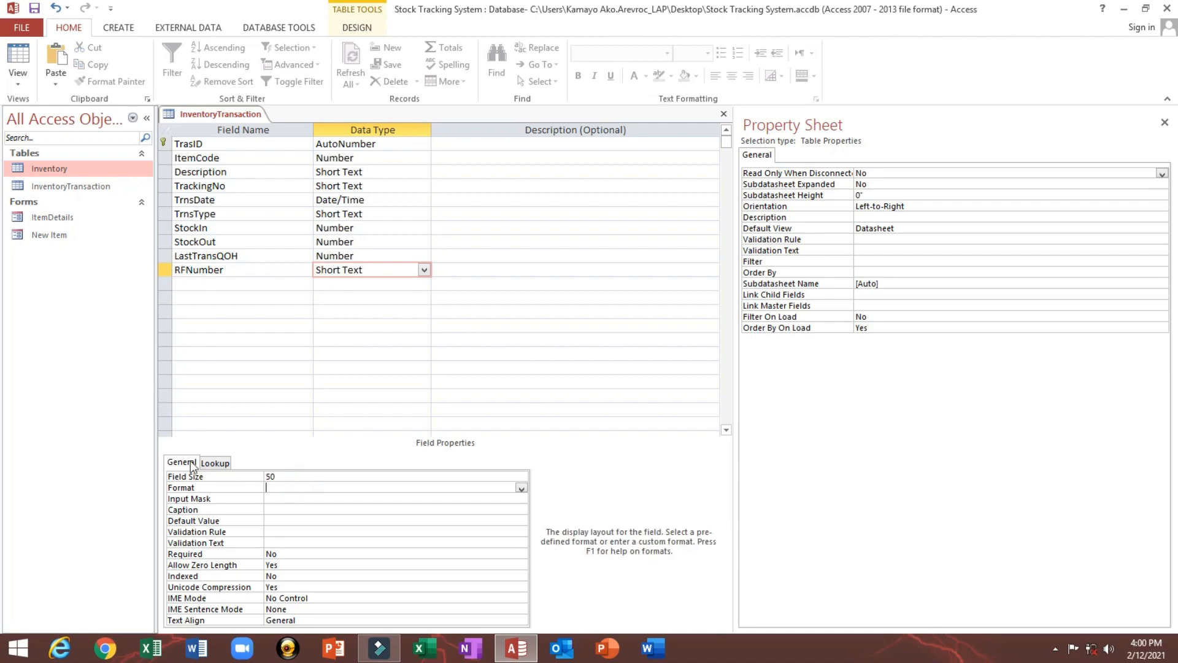
Describe the RFNumber field as Request Form Number.
left_click(473, 273)
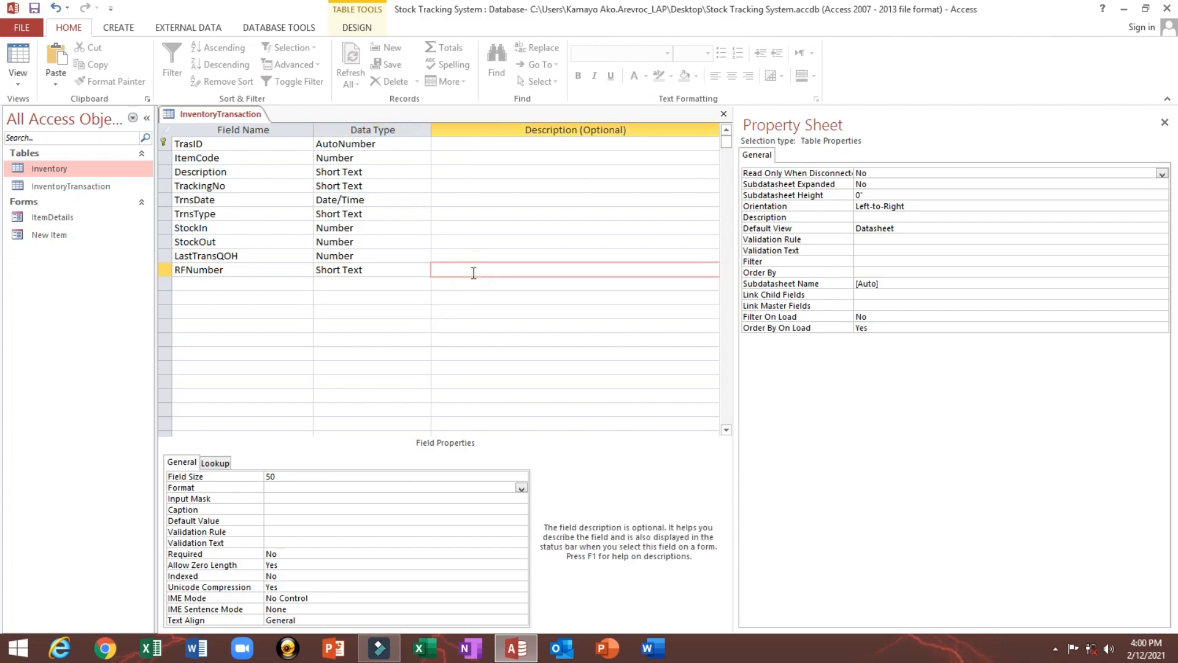
type("Request Form Number")
key("Up")
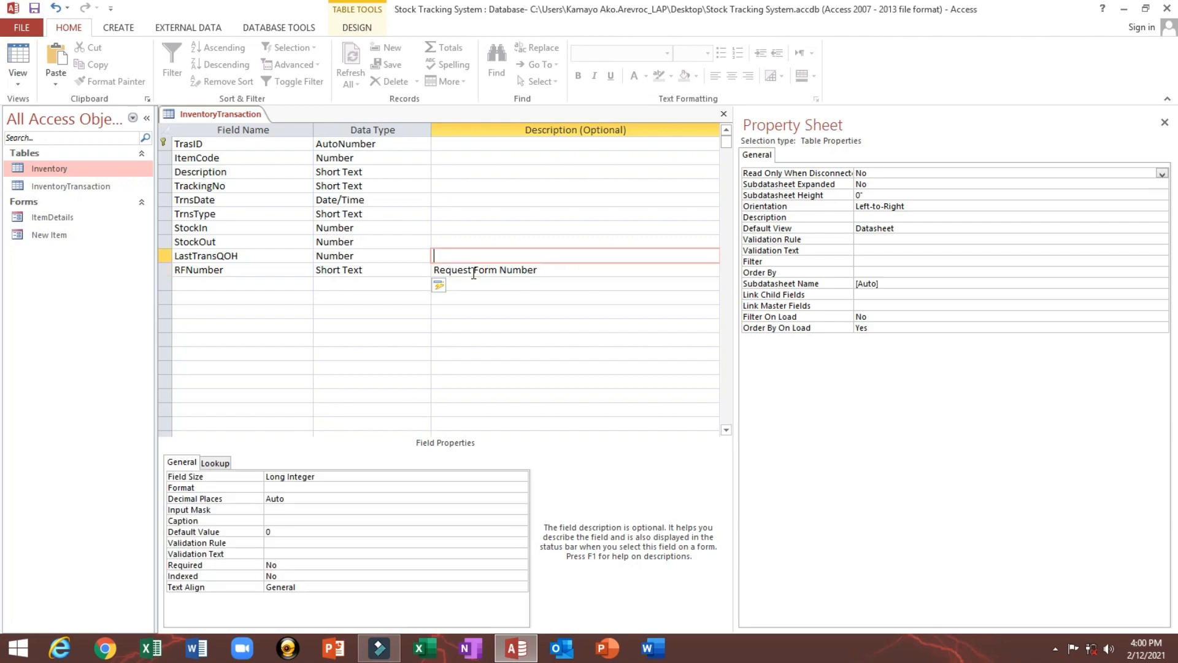
key("Down")
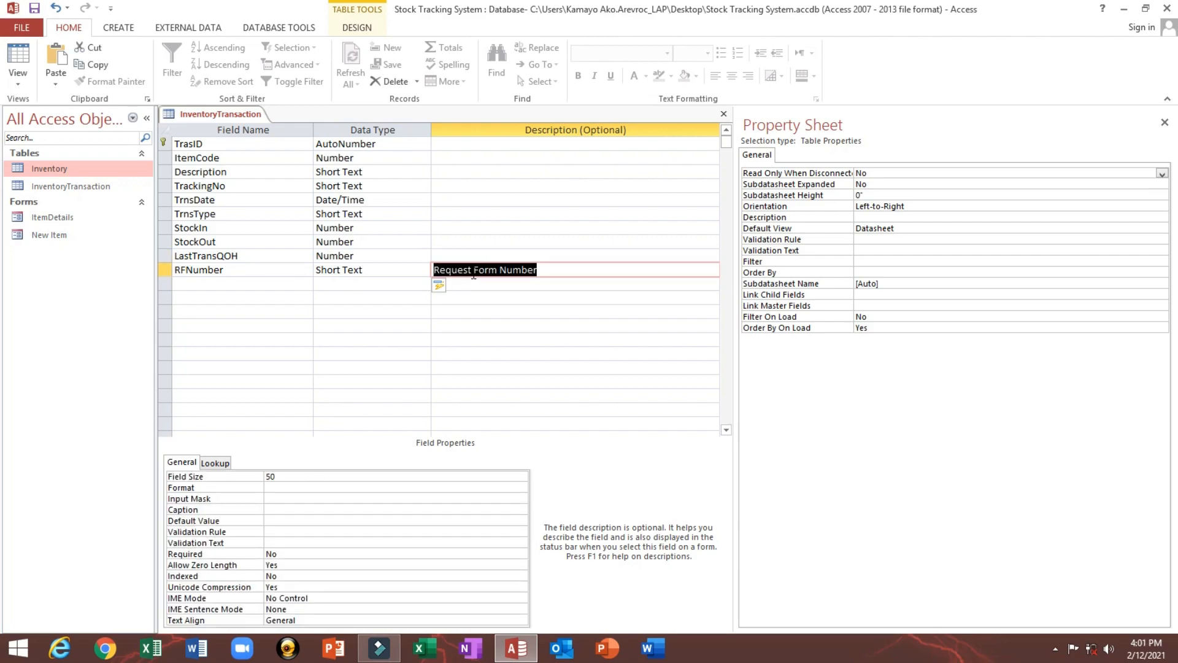
Add a Short Text field named GPNumber with a field size of 50 and the description Gate Pass Number.
left_click(202, 284)
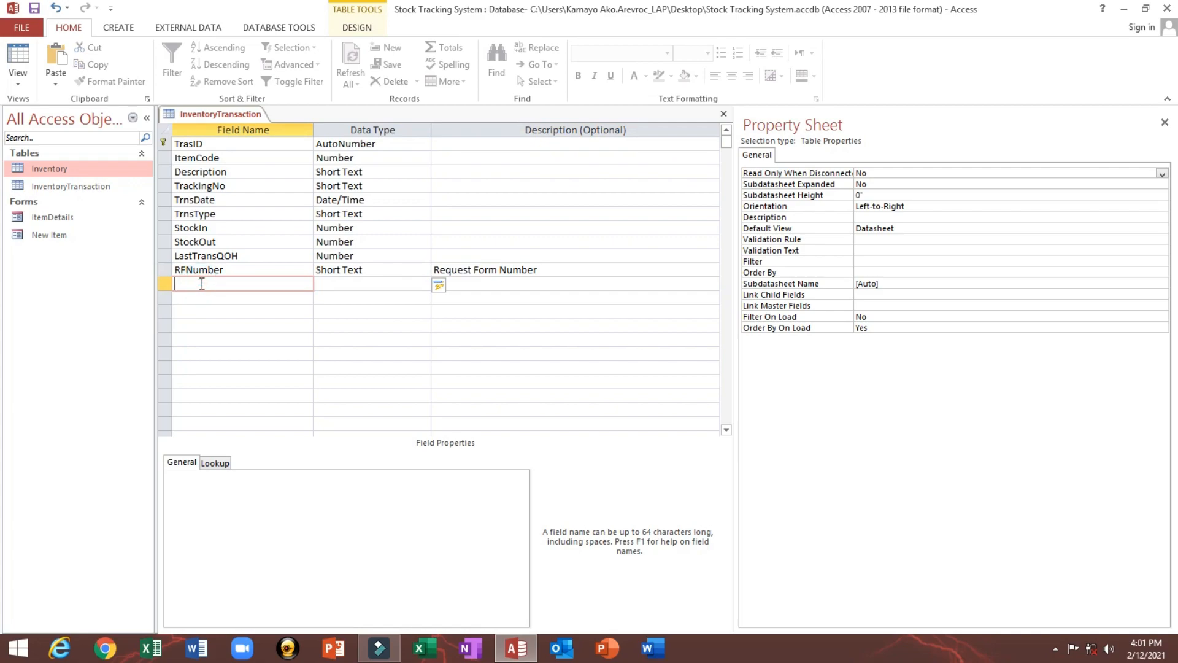
type("GPNumber")
key("Tab")
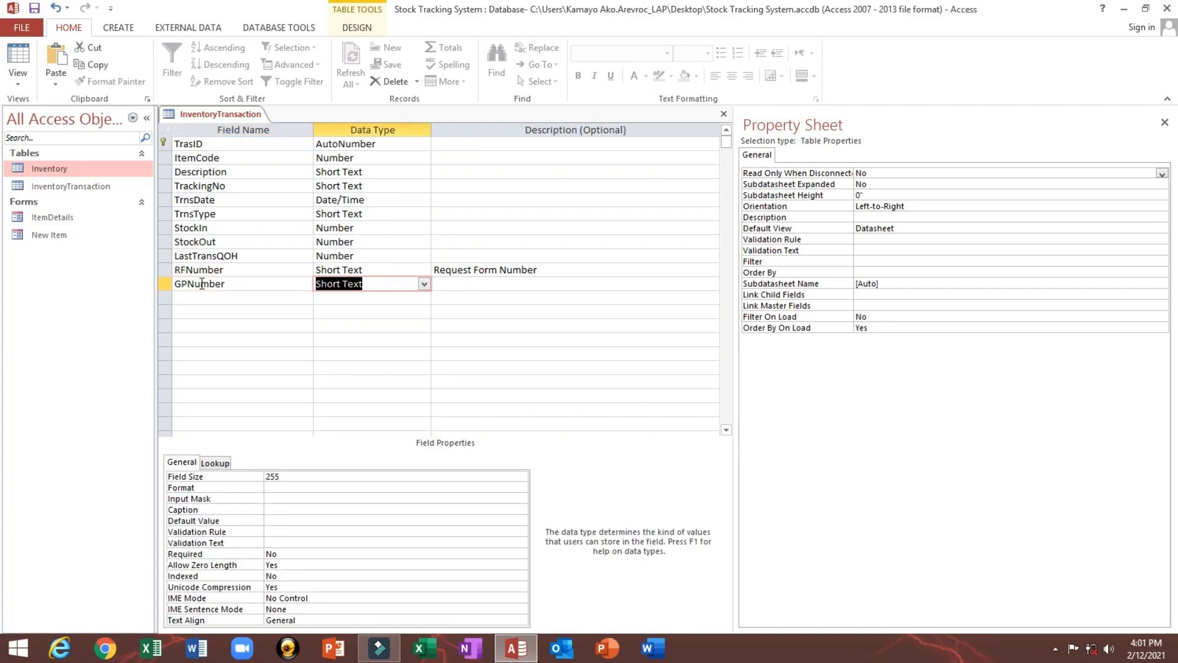
double_click(297, 477)
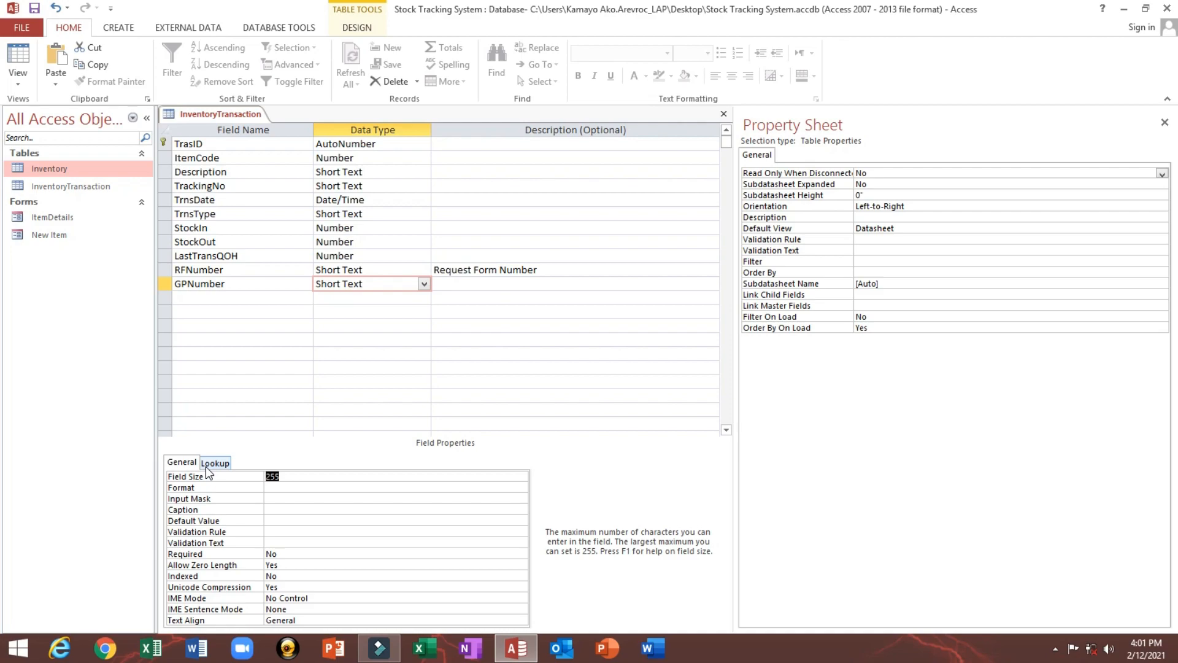
type("50")
key("Return")
left_click(461, 283)
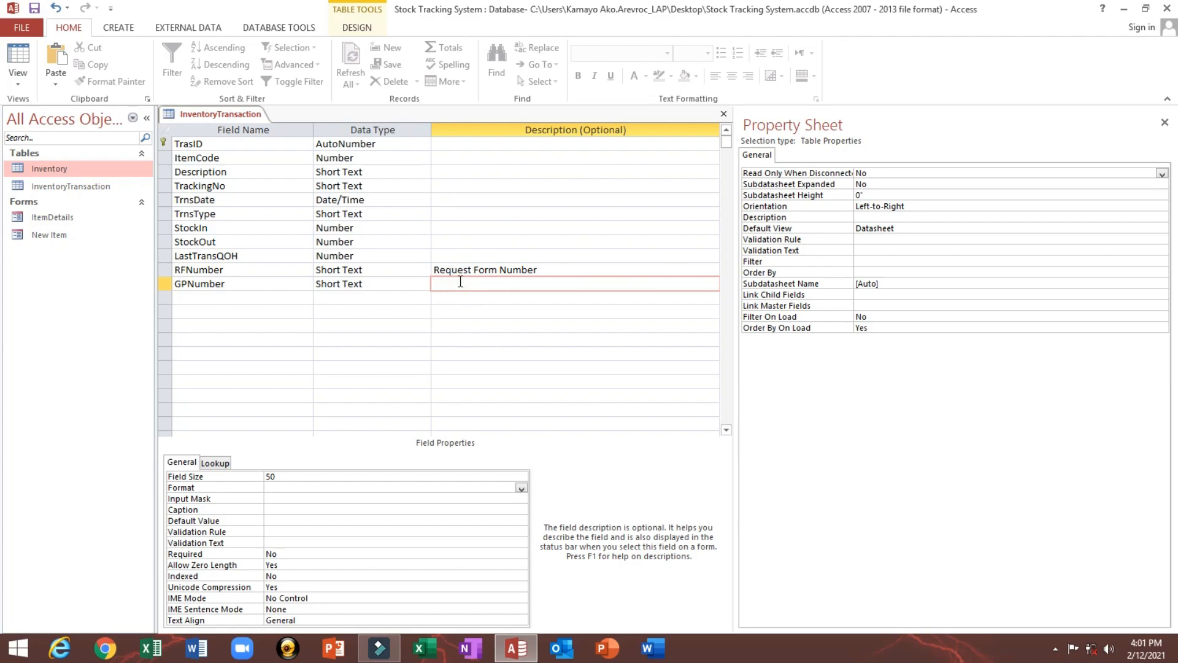
type("Gate Pass Number")
Add a Notes field with the Long Text data type below GPNumber and save the table.
left_click(197, 300)
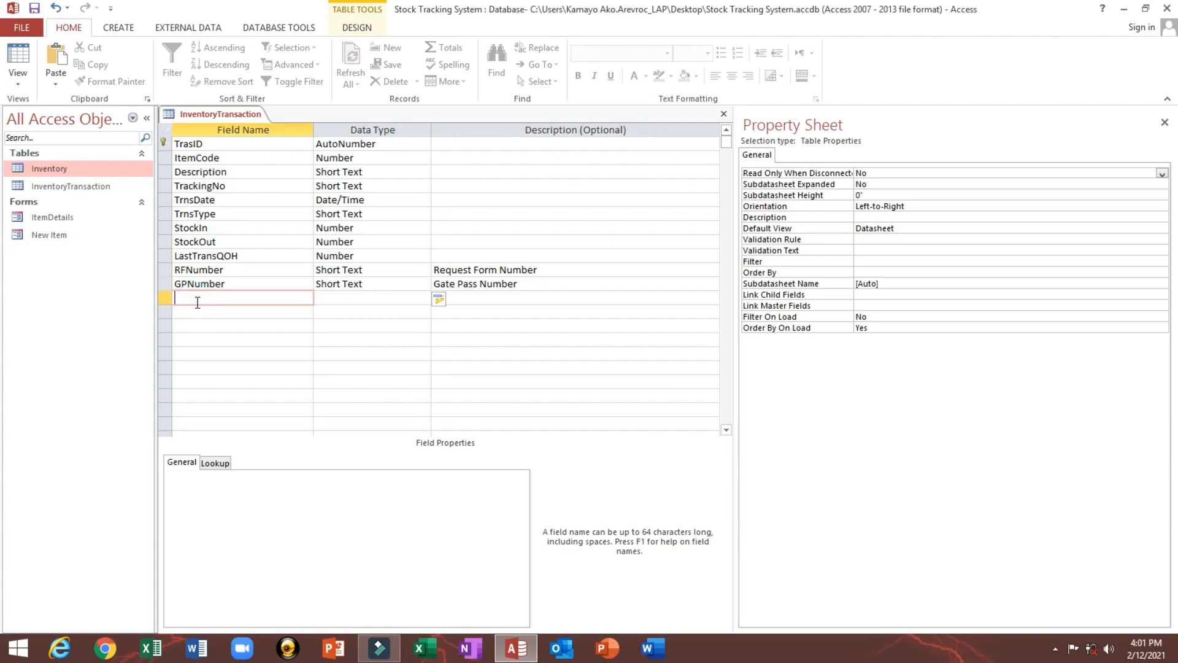
type("Notes")
key("Tab")
type("l")
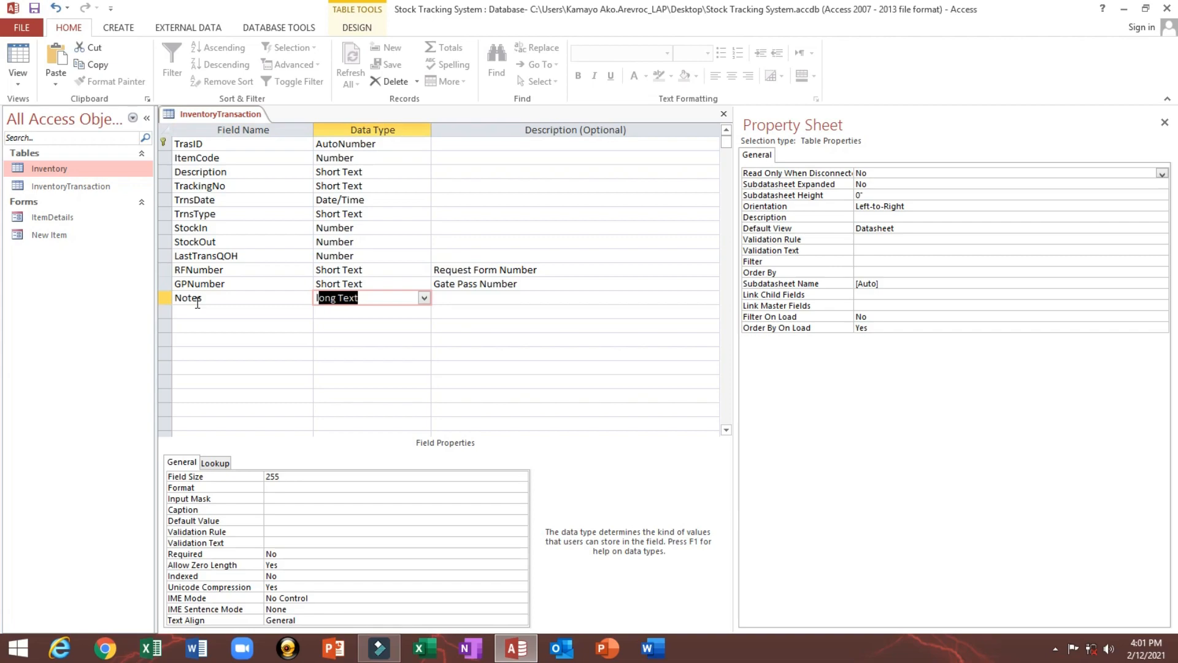
key("Tab")
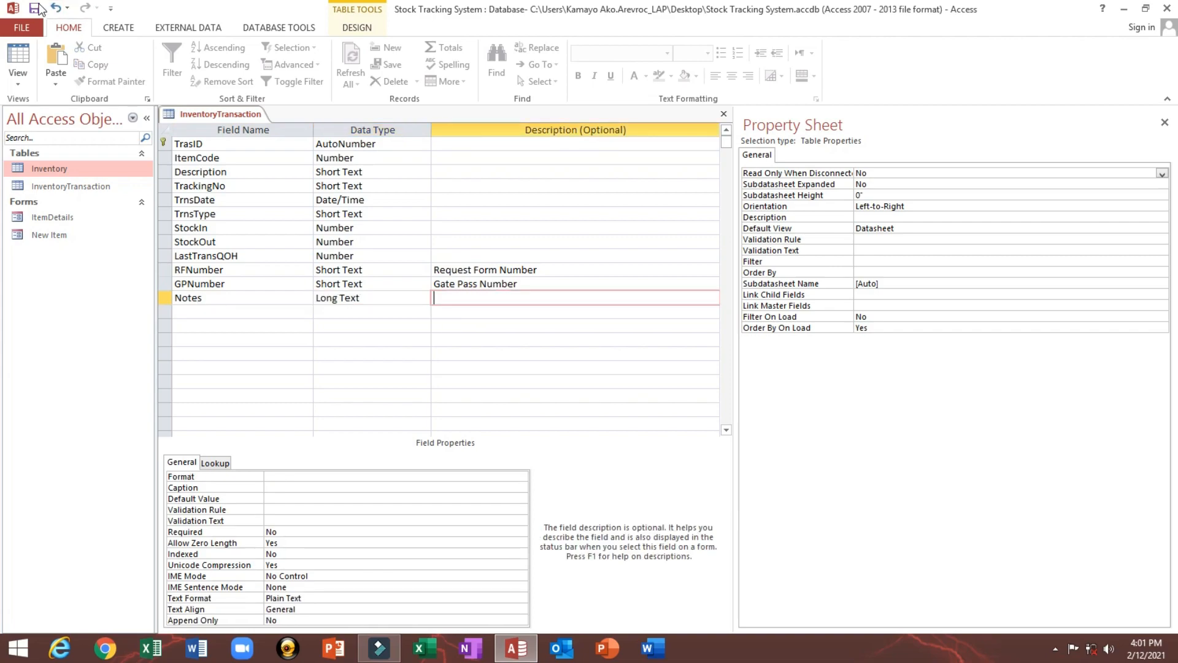
left_click(36, 8)
Close the InventoryTransaction table and reopen it in Design view.
left_click(218, 311)
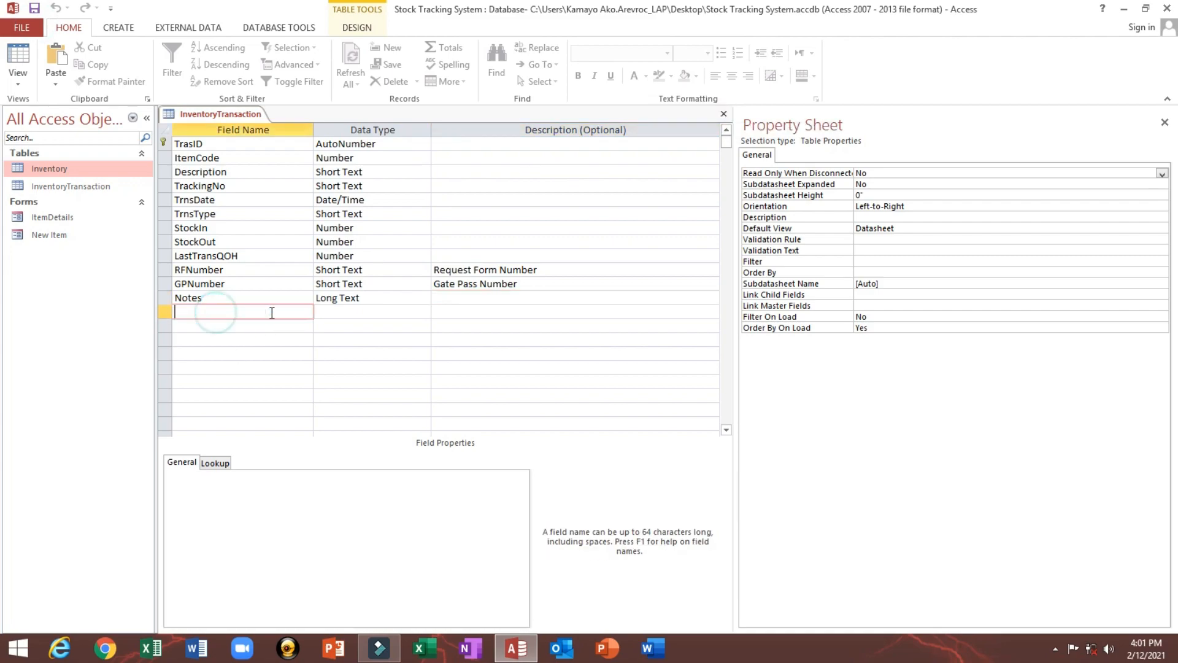
left_click(378, 298)
left_click(199, 255)
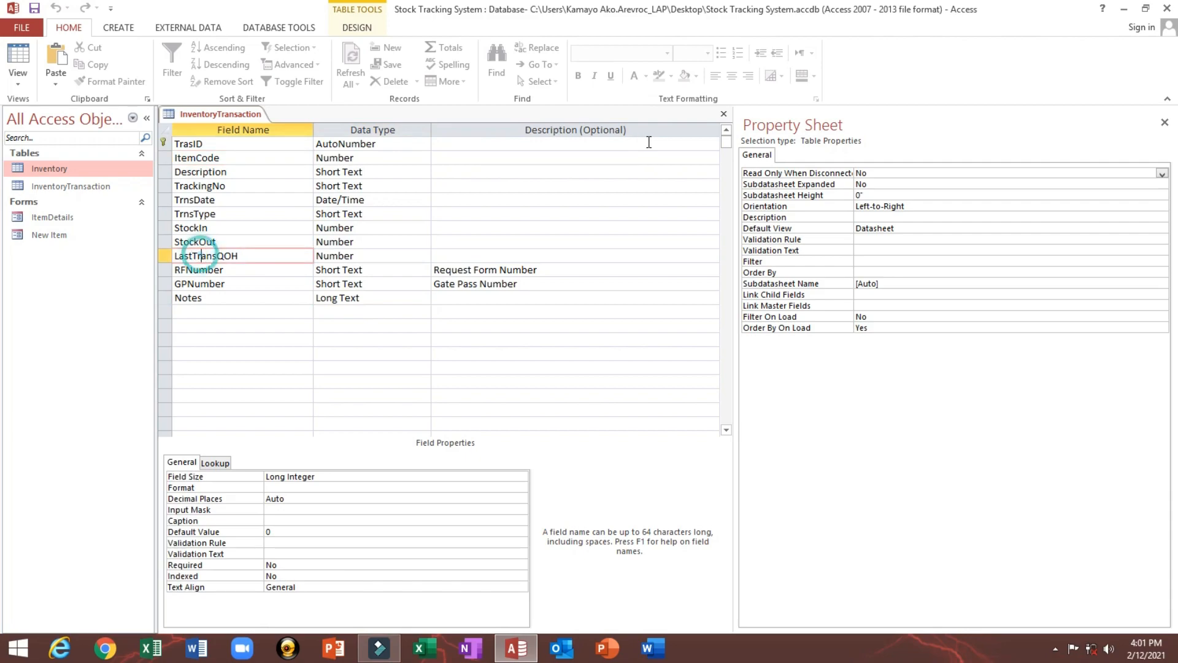
left_click(724, 115)
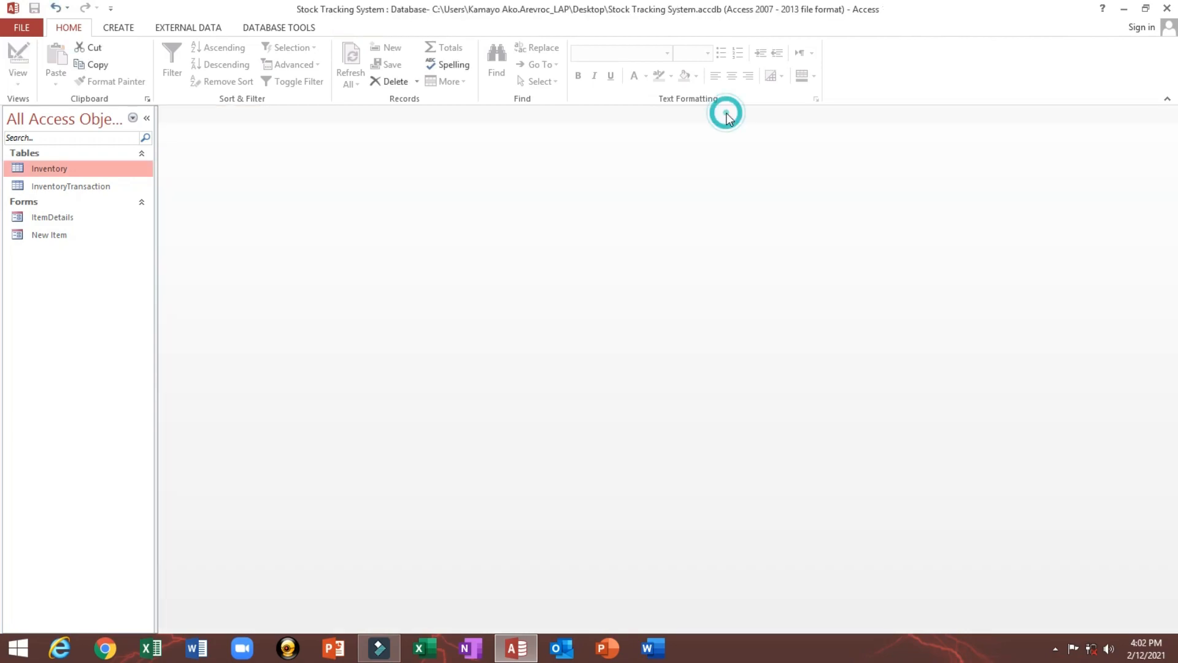
left_click(61, 189)
right_click(62, 189)
left_click(105, 215)
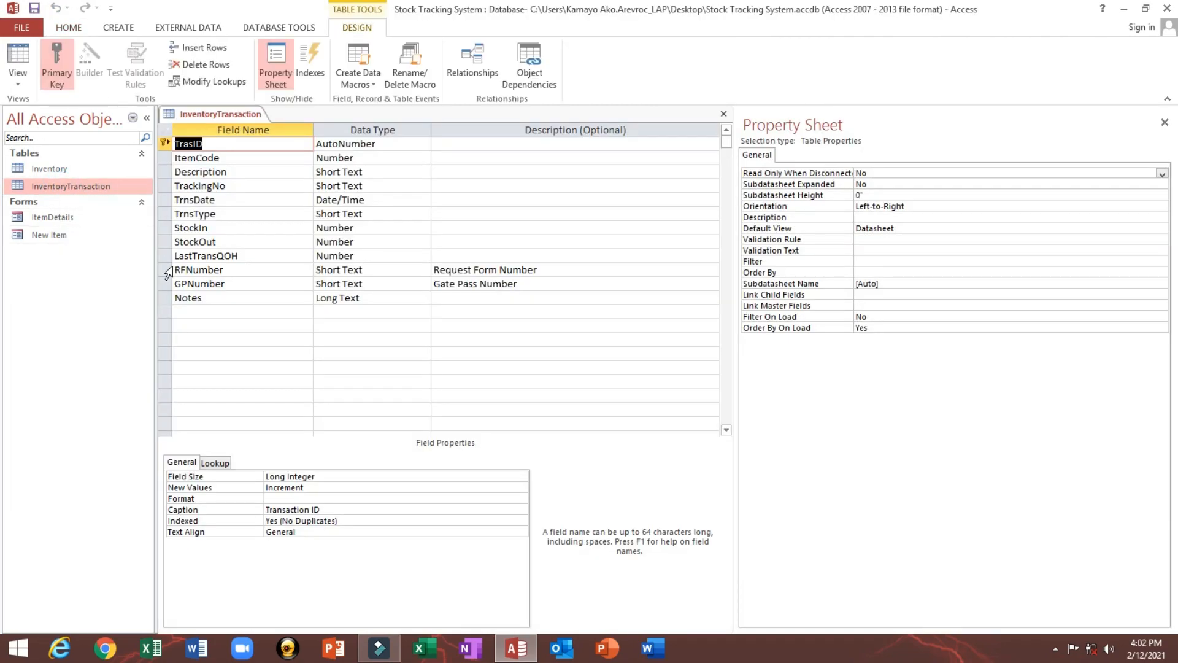
Add a field named CurrentInv with the Calculated data type below the Notes field.
left_click(192, 318)
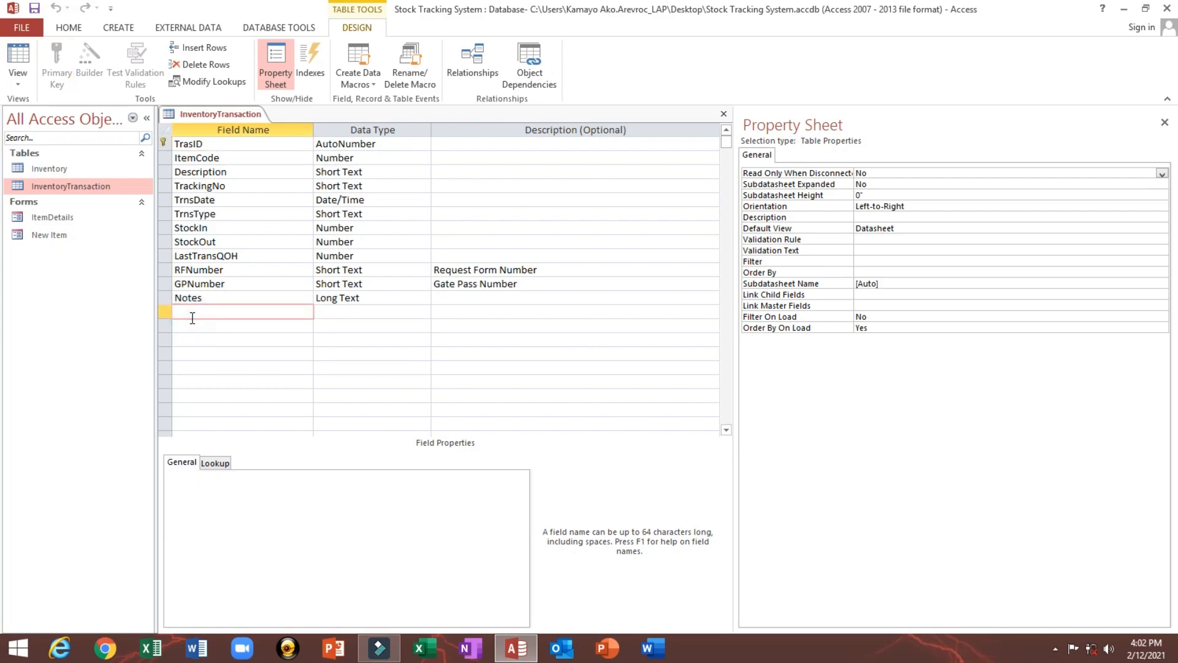
type("CurrentInv")
key("Tab")
left_click(424, 311)
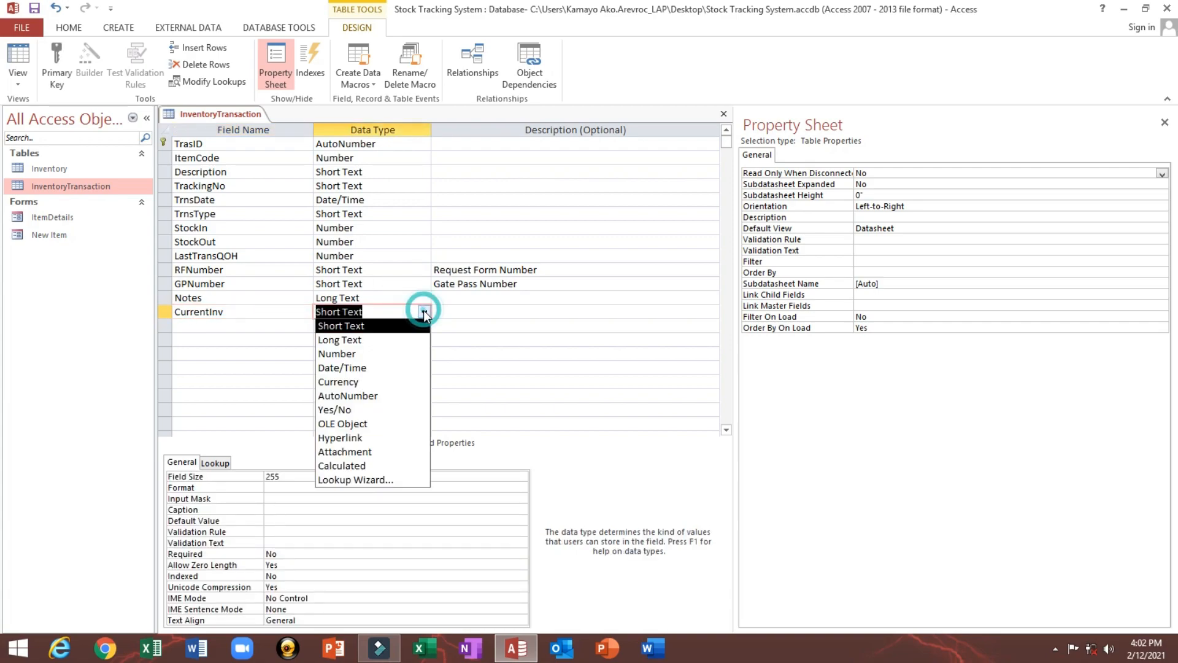
left_click(389, 466)
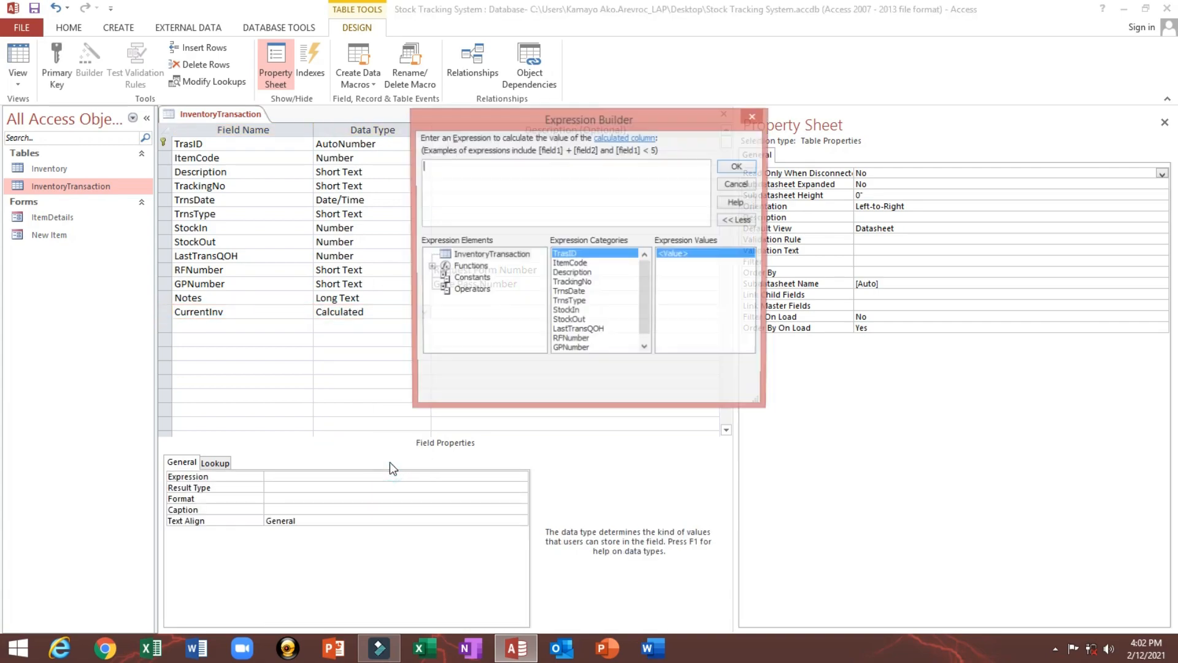
Move and widen the Expression Builder, and start the expression with the condition IIf([TrnsType]="Stock In".
left_click_drag(462, 124, 267, 292)
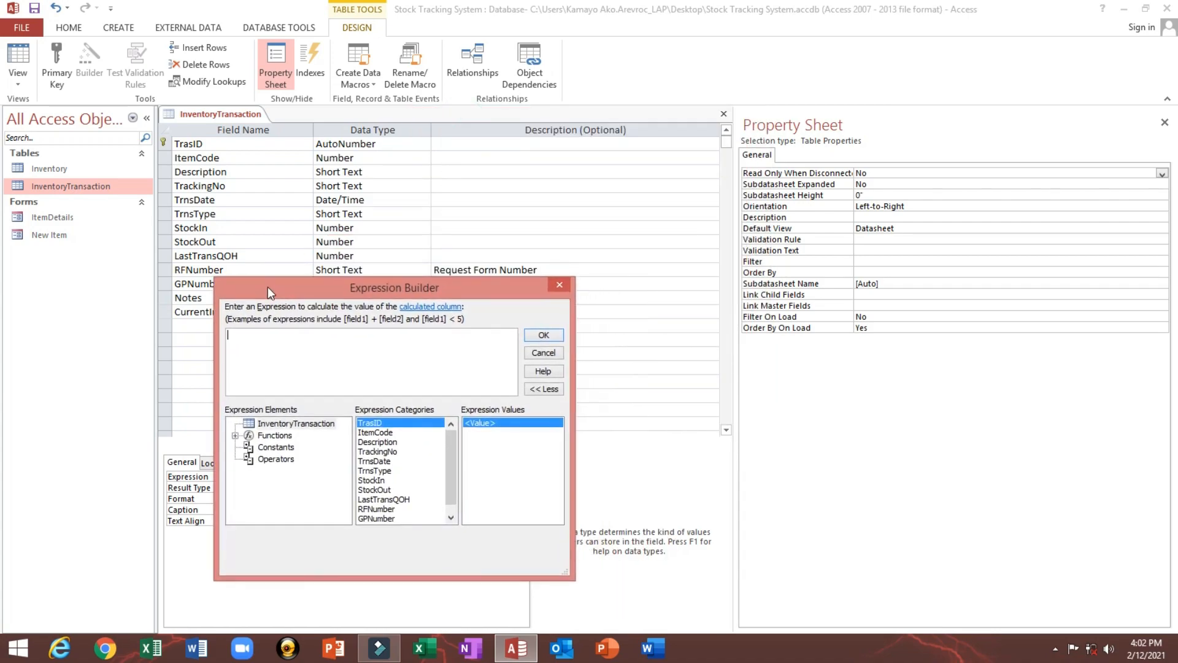
left_click_drag(576, 550, 898, 550)
left_click_drag(557, 284, 587, 320)
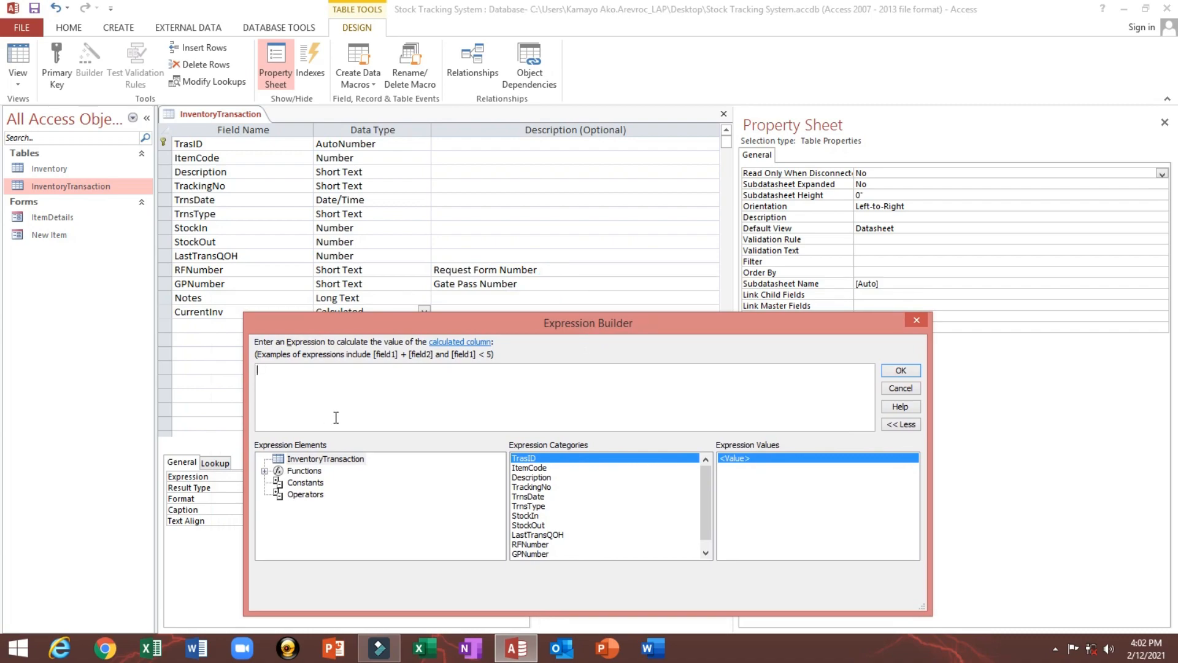
type("i")
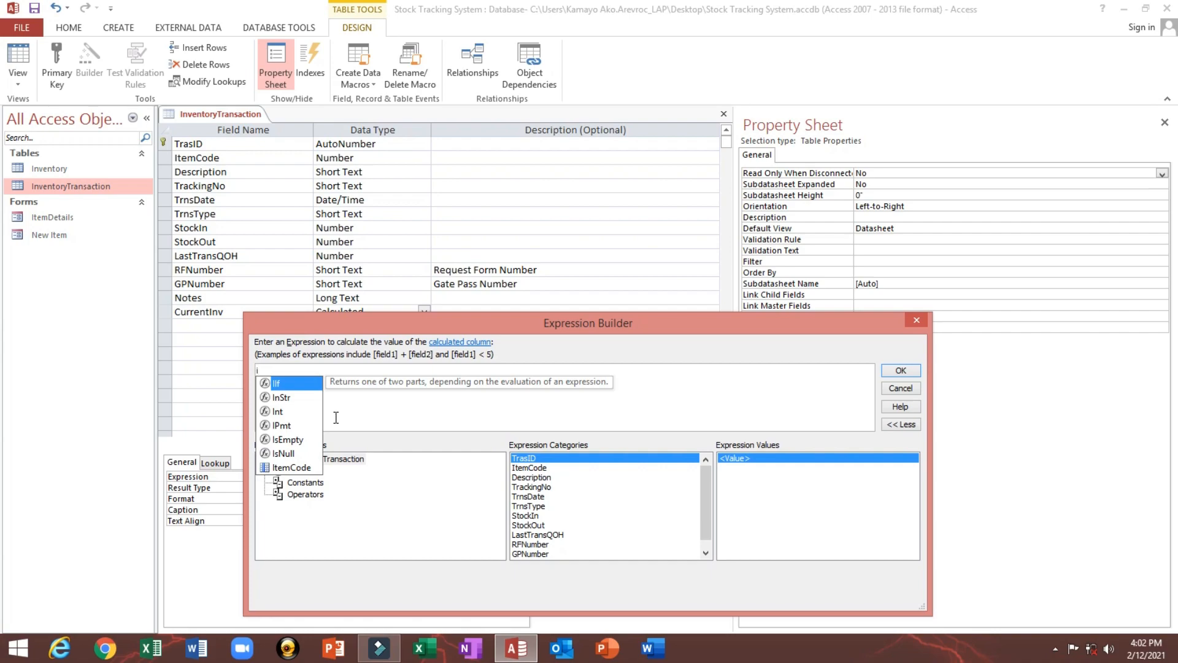
key("Tab")
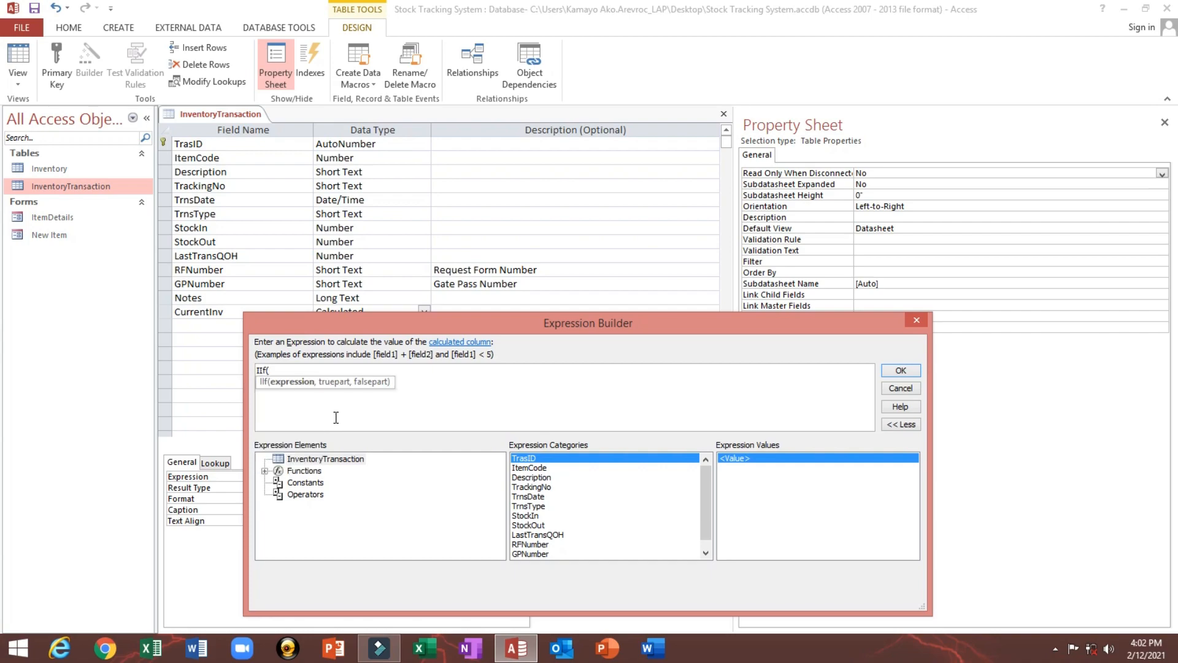
type("[T")
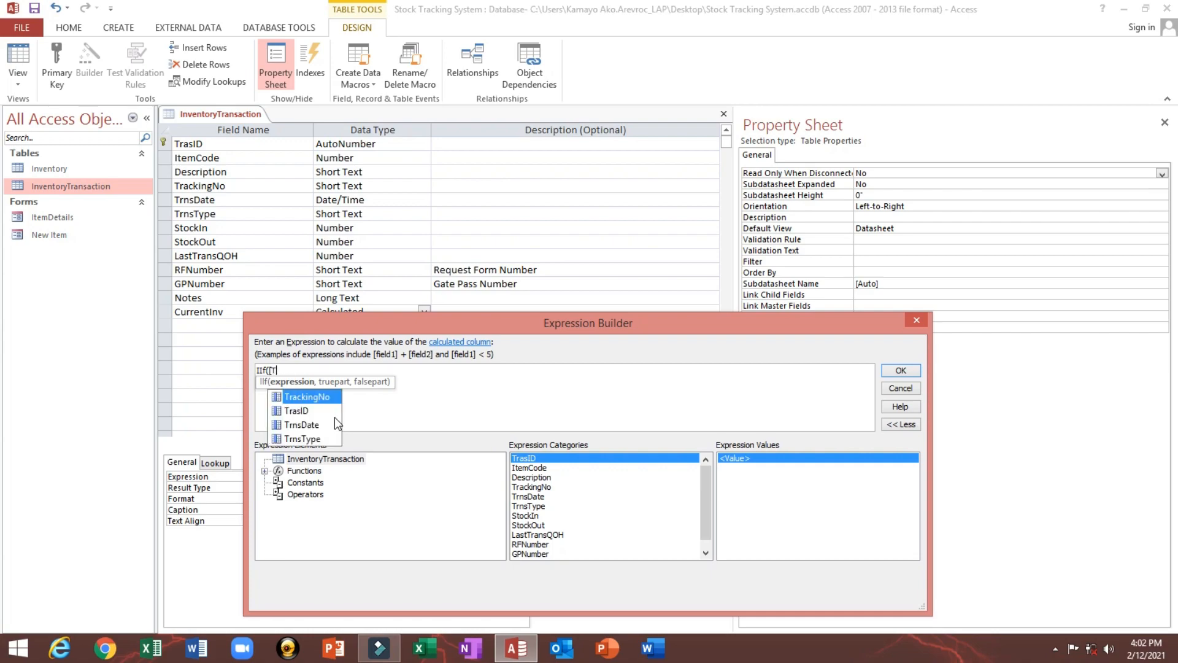
key("Down")
key("Down")
key("Down")
key("Tab")
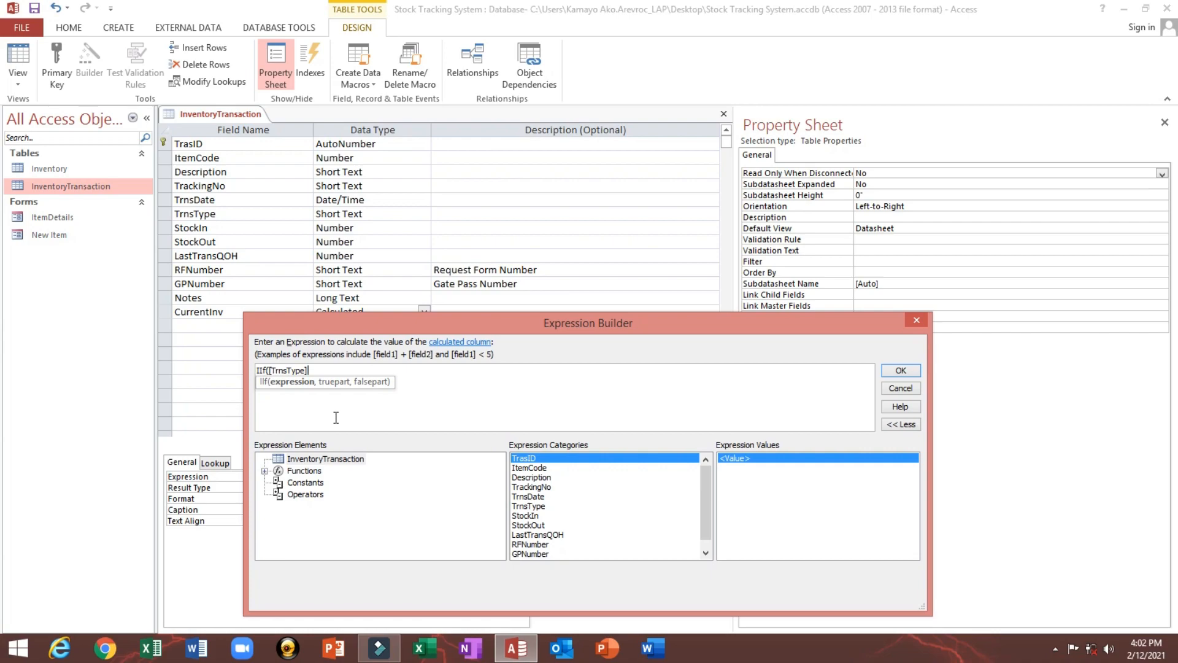
type("=\"Stock In")
key("BackSpace")
type("\"")
Add [LastTransQOH]+[StockIn] as the true part of the Stock In condition.
type(",[")
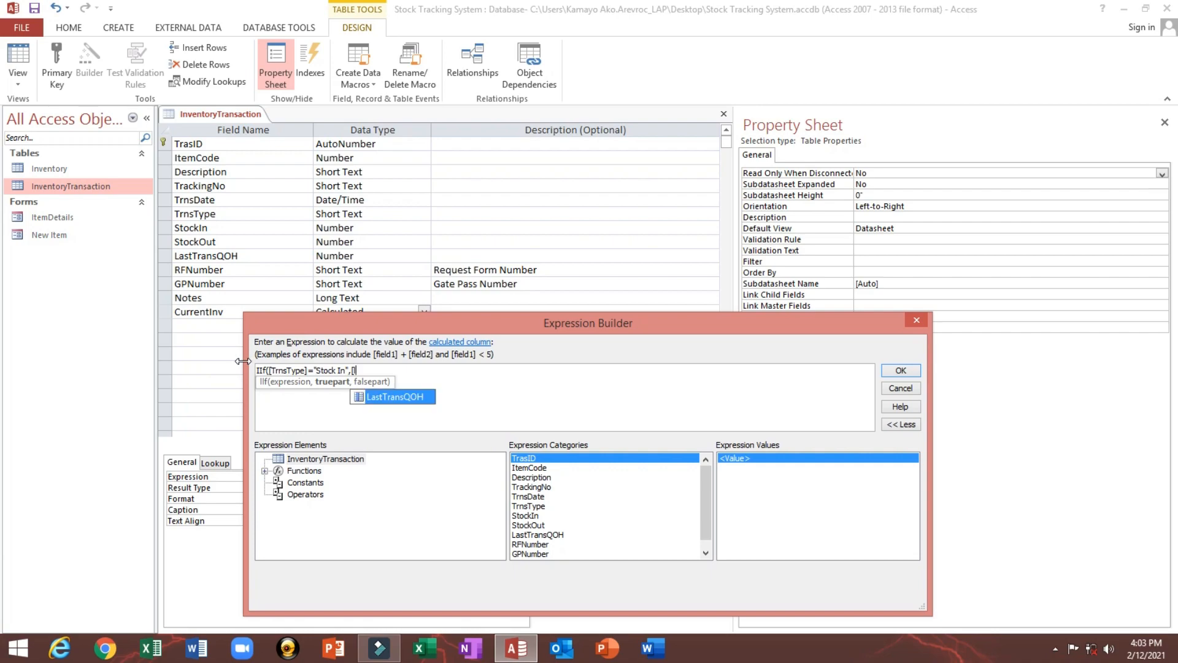
key("Tab")
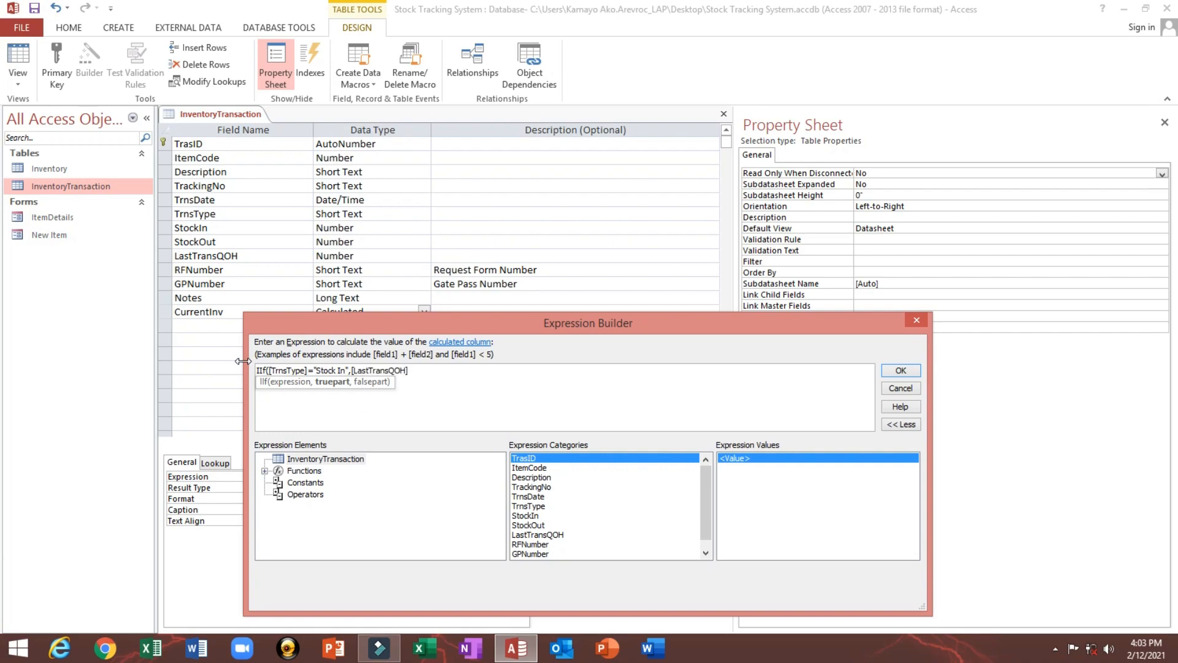
type("+")
type("[t")
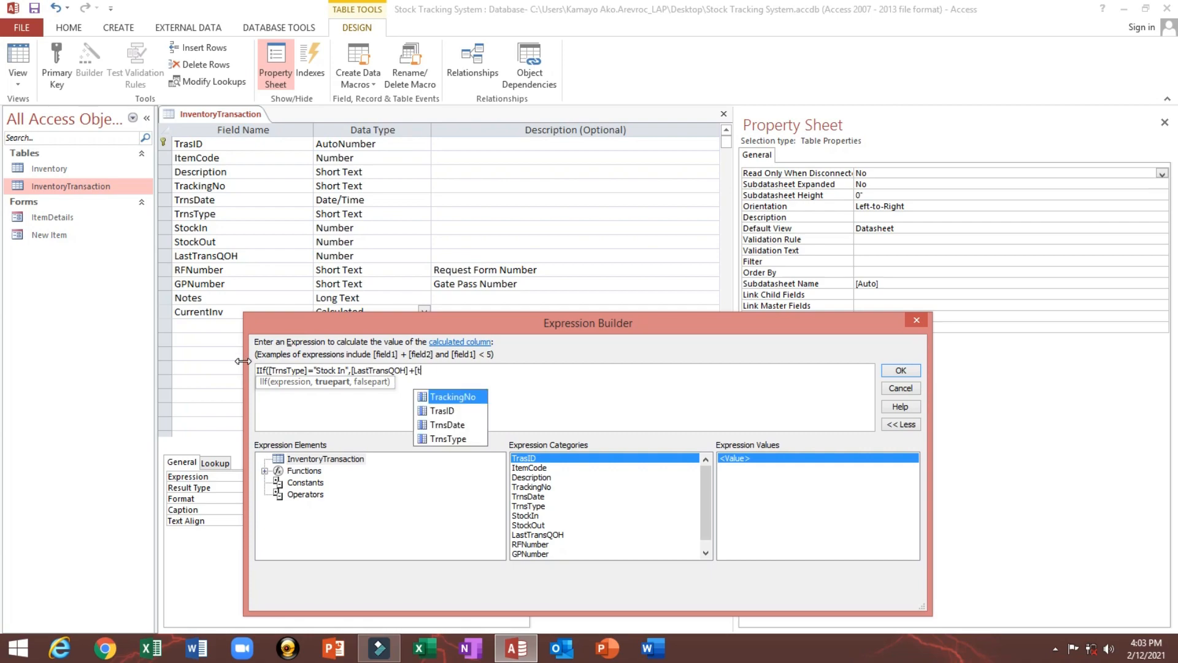
key("BackSpace")
type("st")
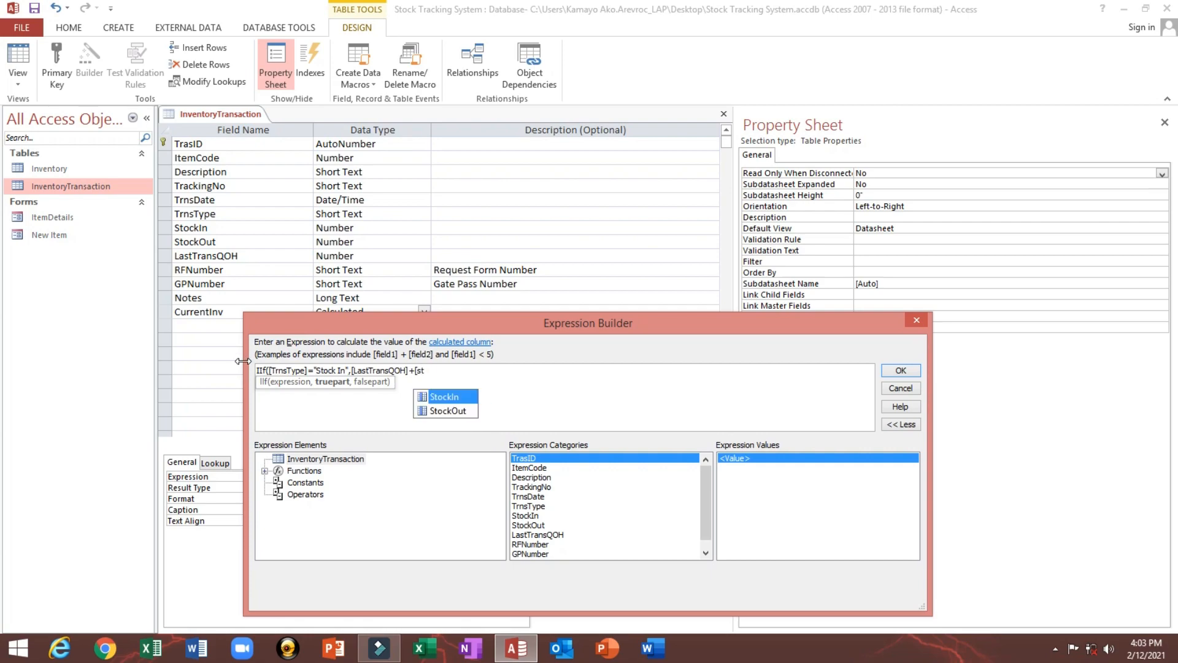
key("Tab")
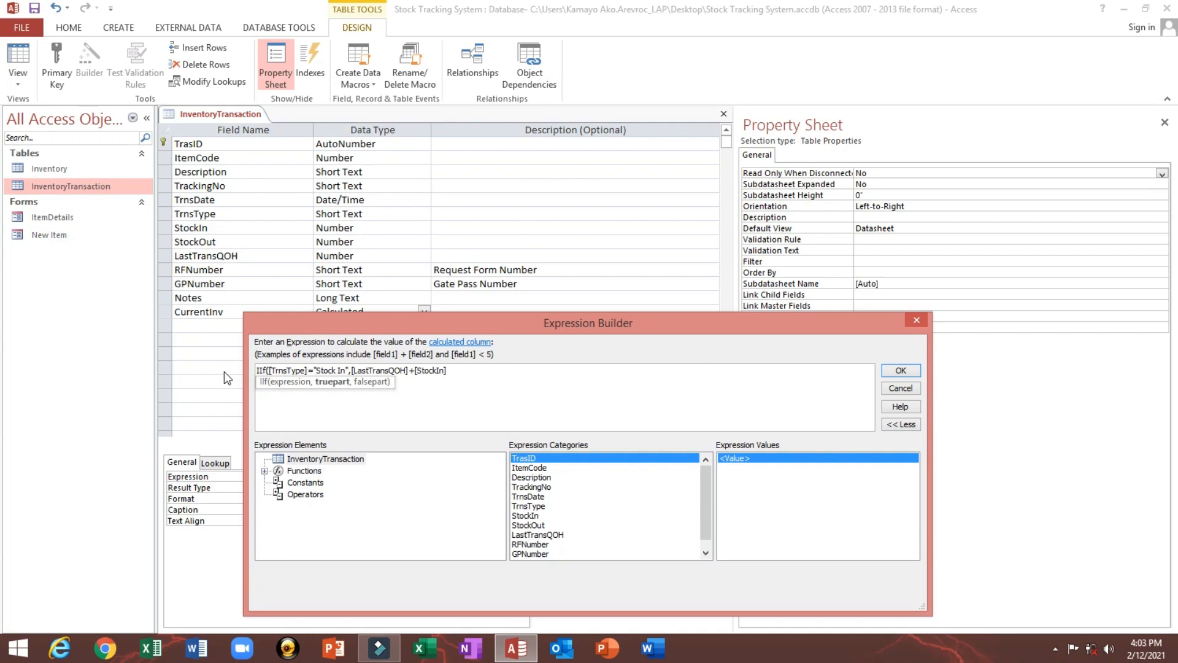
Nest a second IIf in the false part with the condition [TrnsType]="Stock Out".
type(",IIf(")
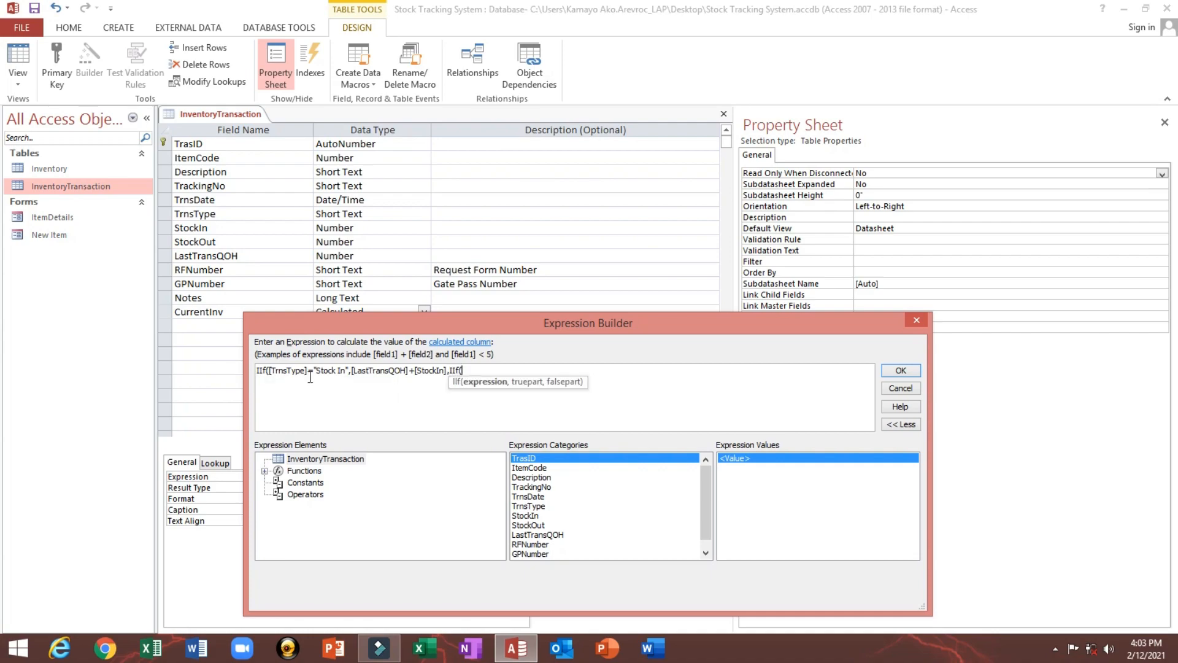
type("[t")
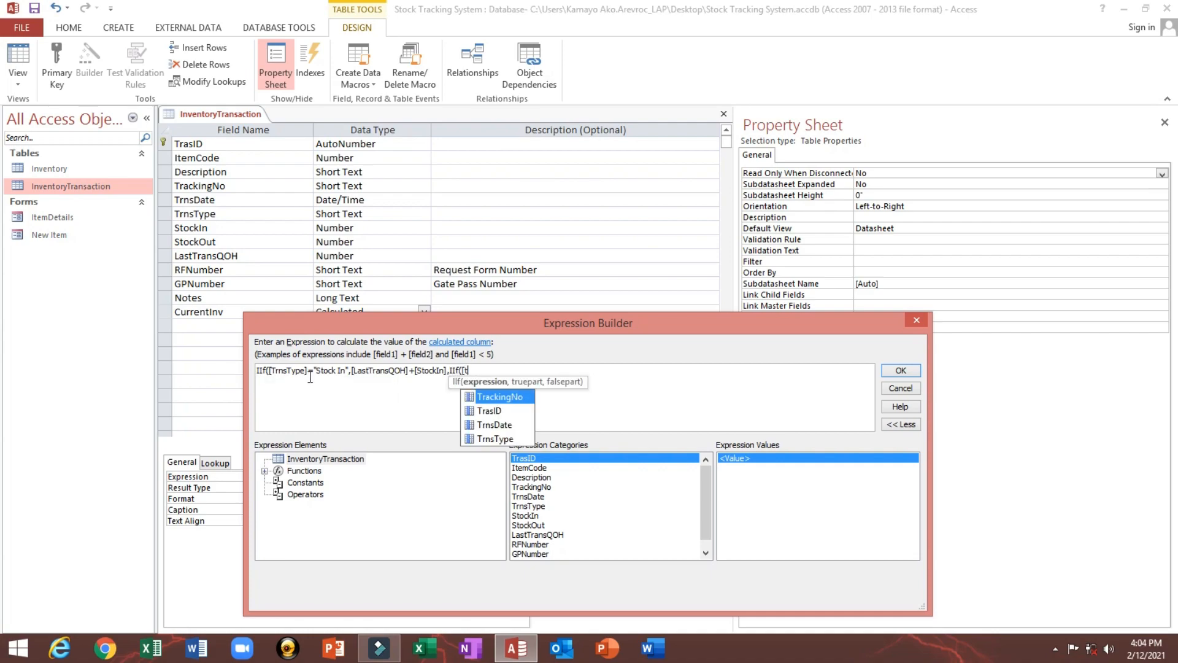
key("Down")
key("Down")
key("Down")
key("Tab")
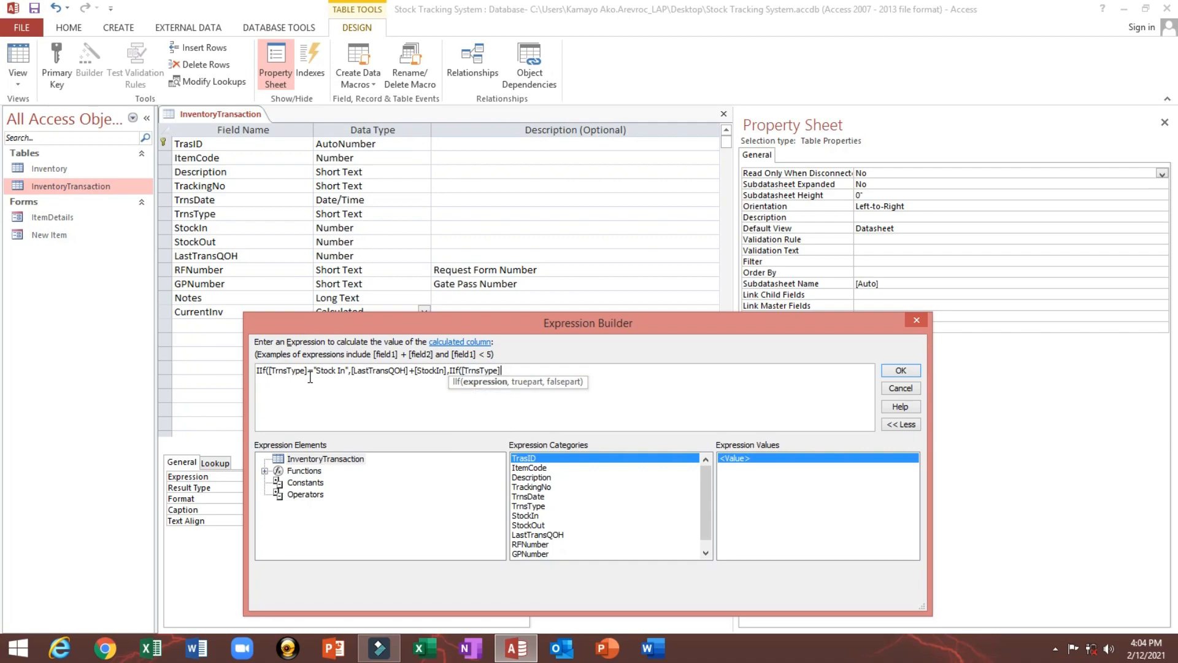
type("=\"Stock Out\",")
Complete the nested IIf with [LastTransQOH]-[StockOut] as true part and 0 as false part, closing both parentheses.
type("[l")
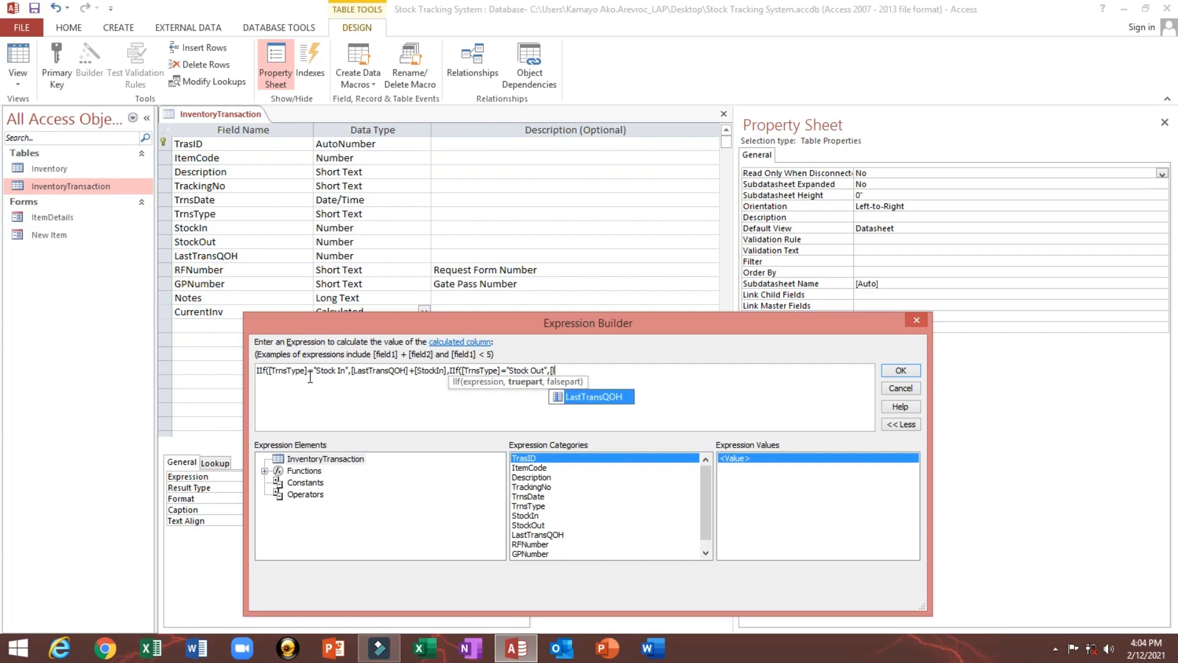
key("Tab")
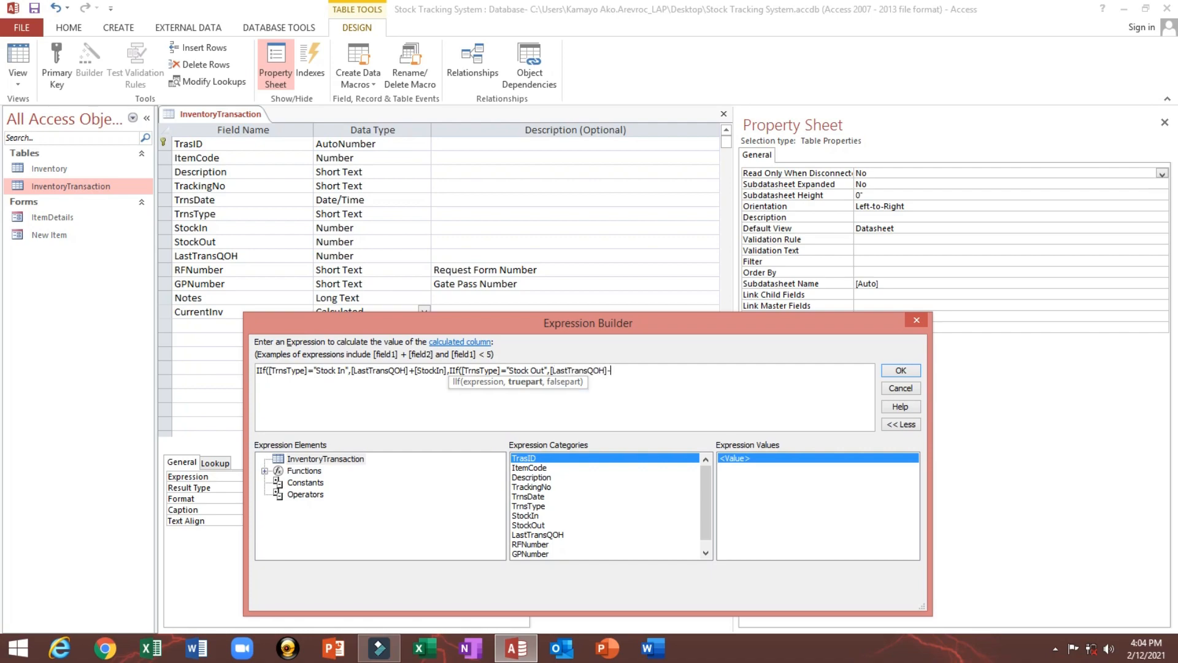
type("[s")
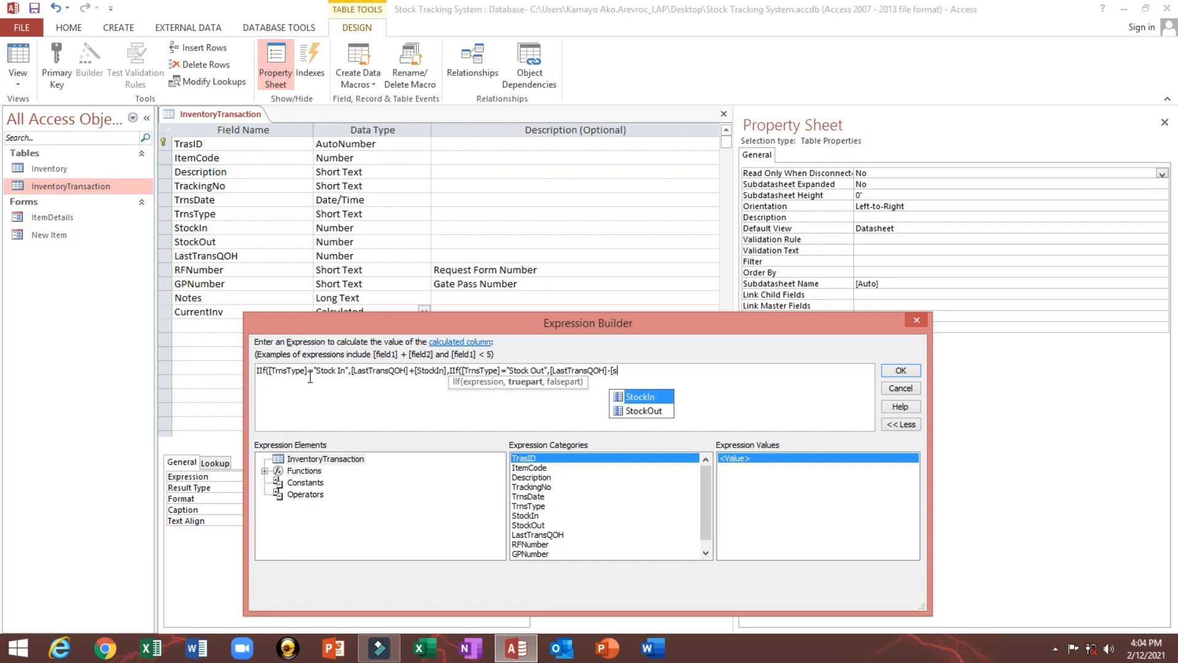
key("Down")
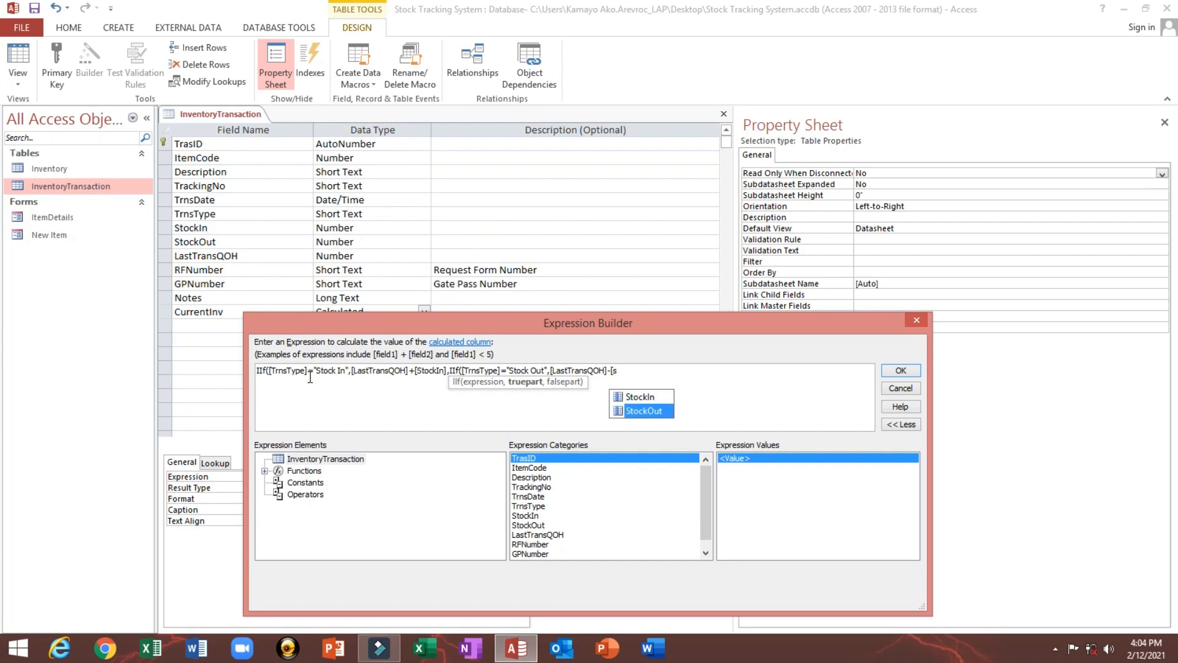
key("Tab")
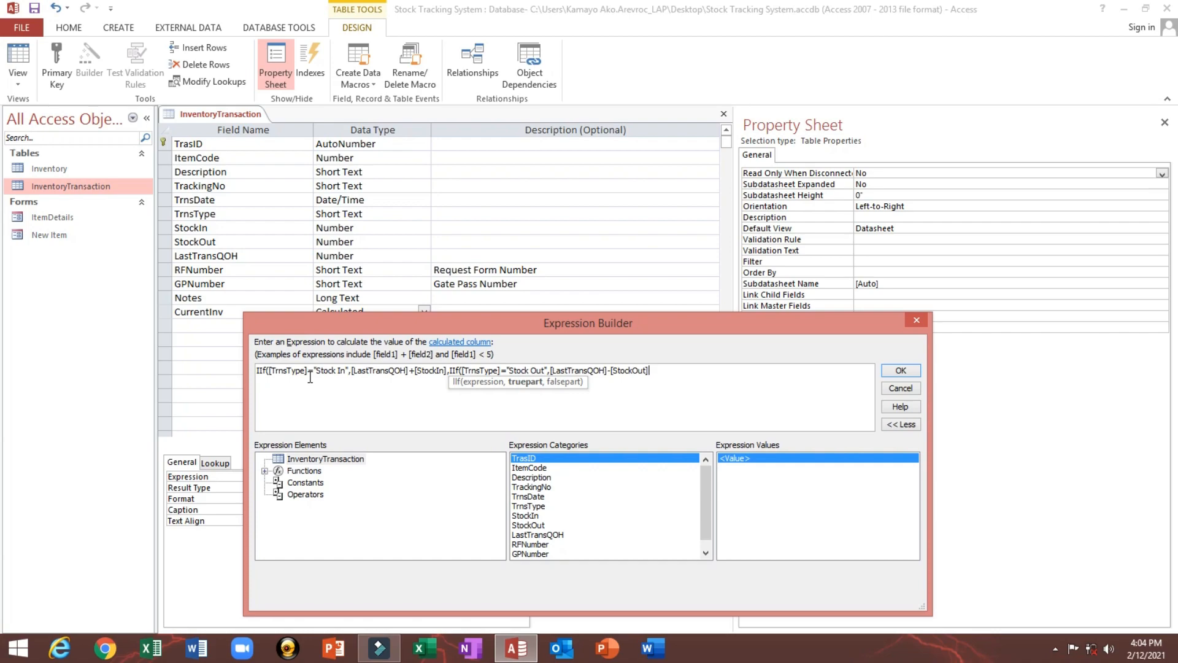
type(",")
type("0)")
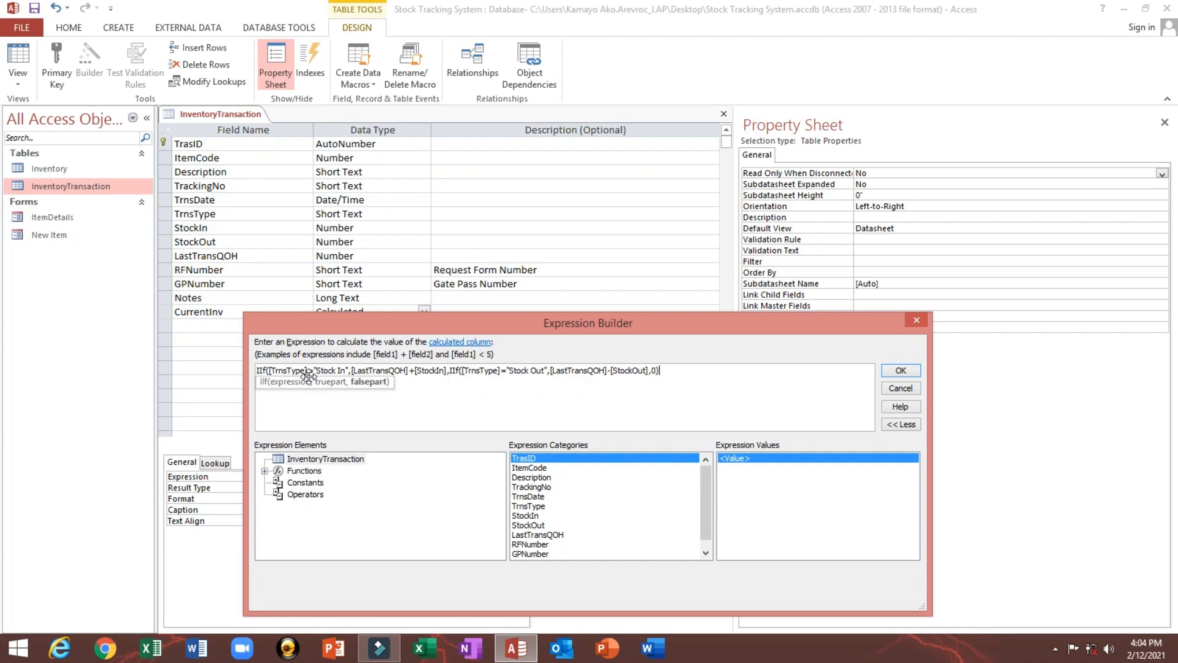
type(")")
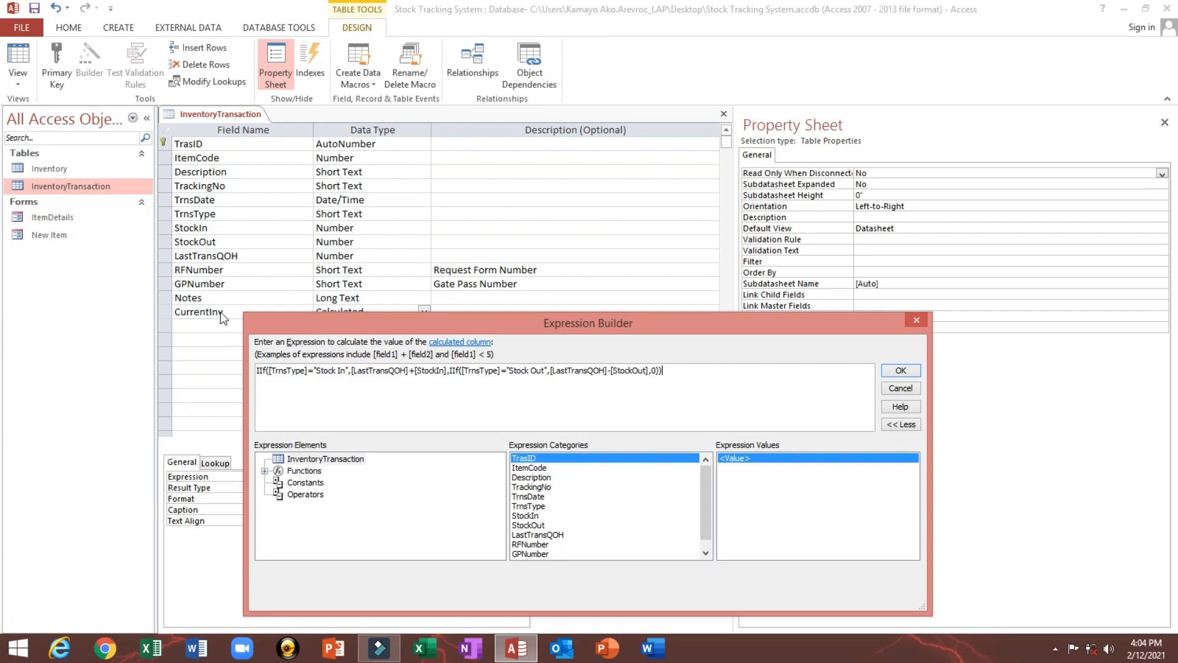
Review the Stock In and Stock Out conditions in the CurrentInv expression and accept it.
left_click_drag(732, 372, 198, 371)
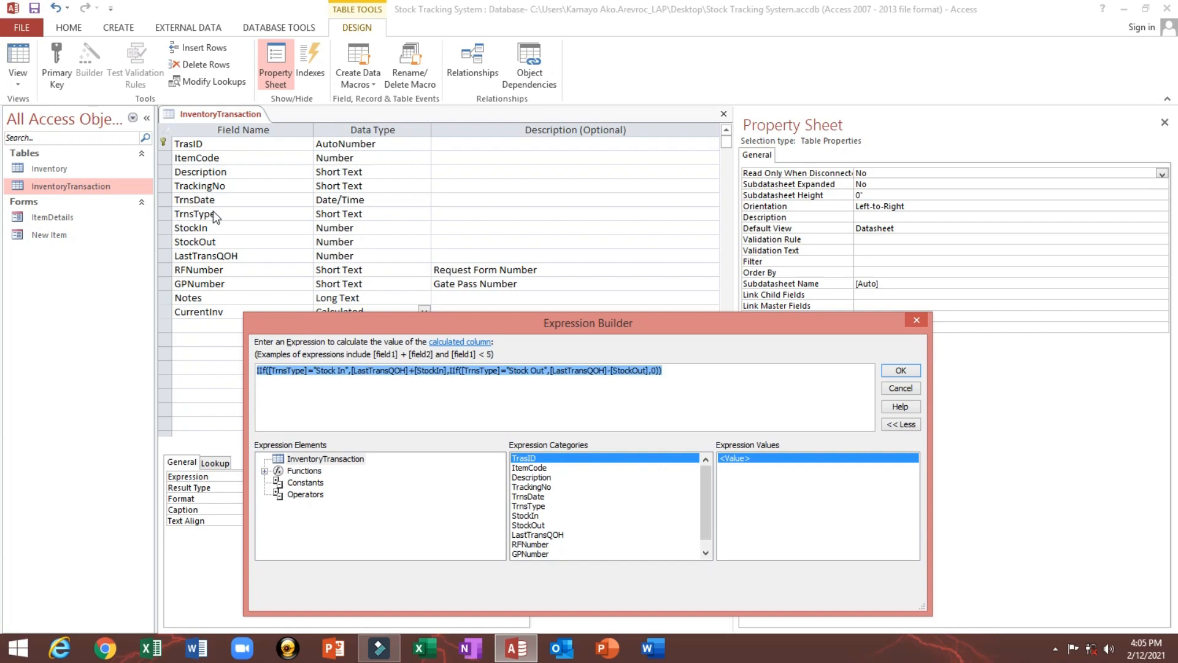
left_click(323, 371)
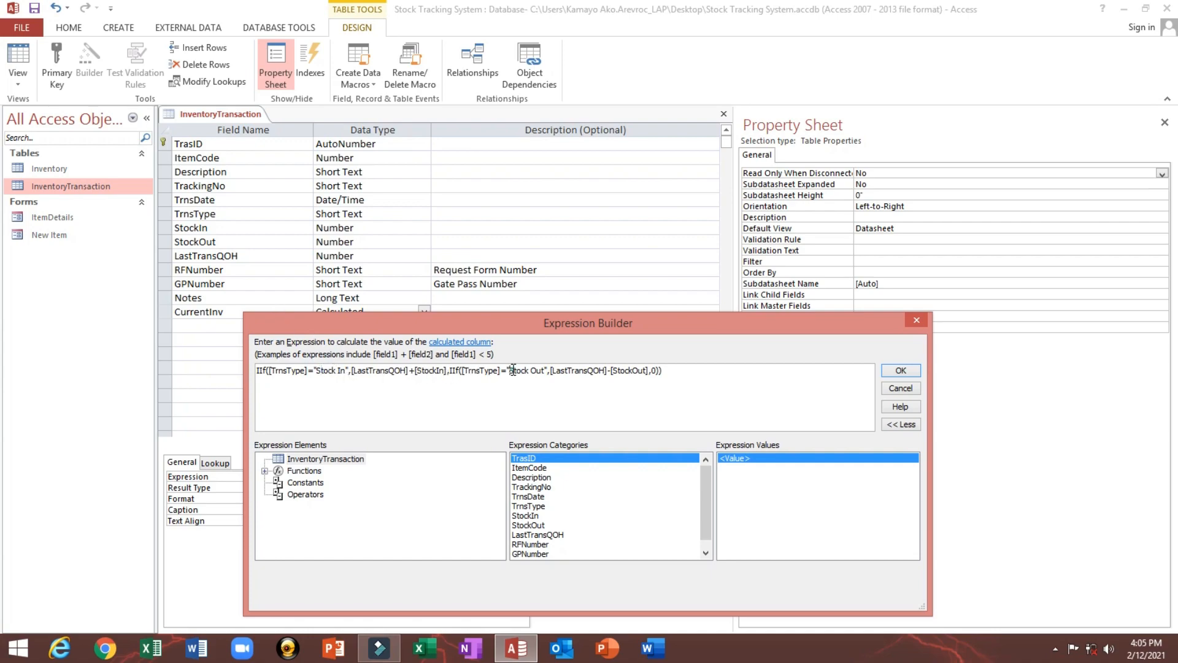
left_click_drag(509, 371, 544, 371)
left_click(584, 370)
left_click(900, 370)
Save the InventoryTransaction table design and close the table.
left_click(251, 316)
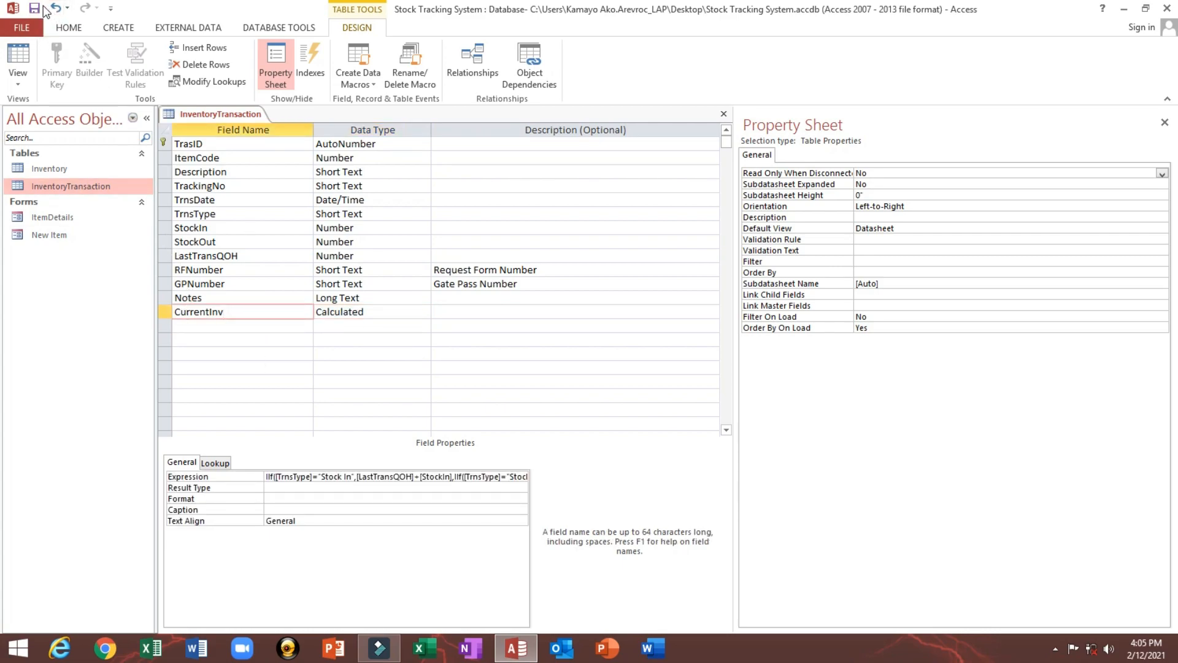
left_click(34, 8)
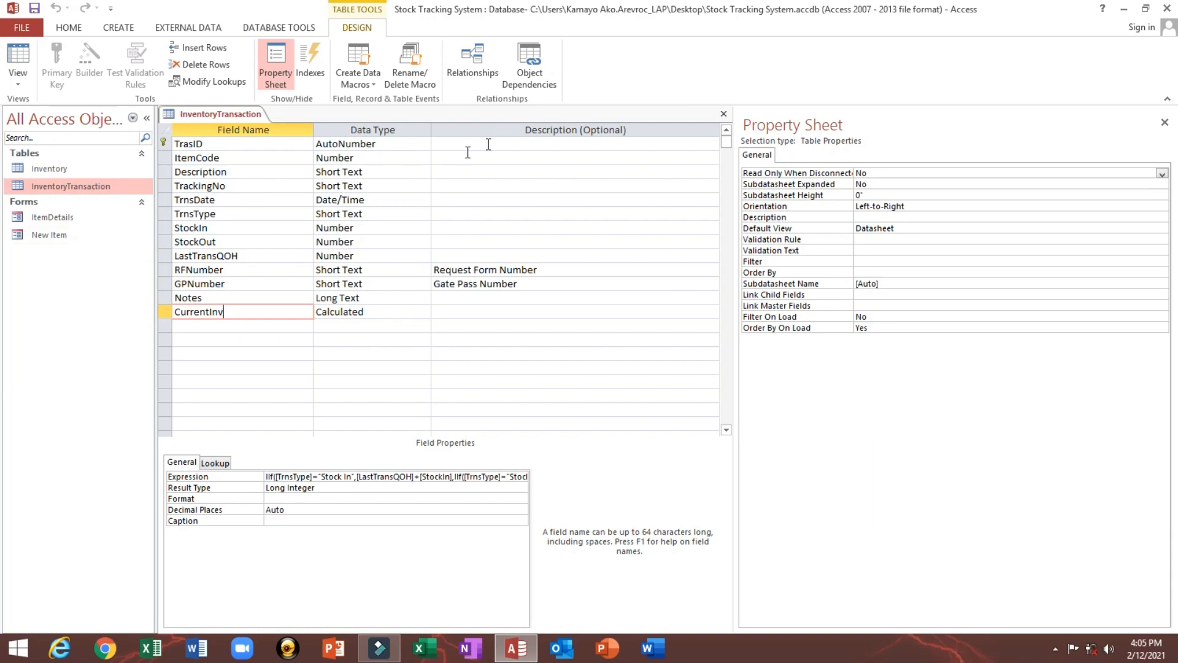
left_click(723, 115)
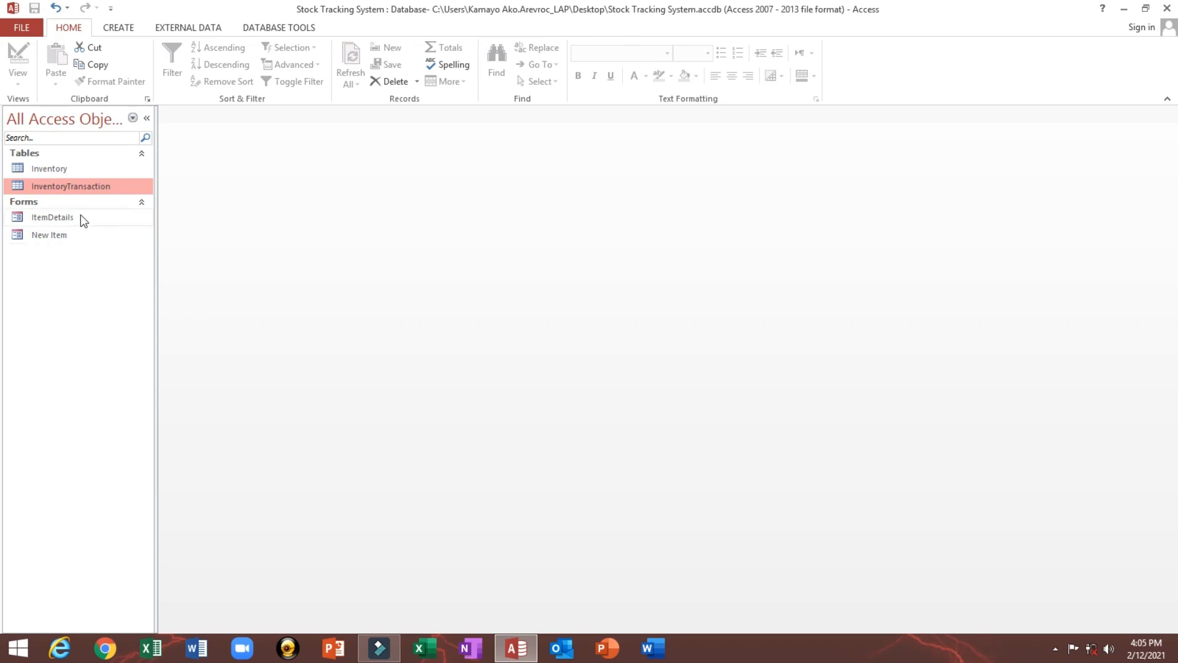
Create a form from the InventoryTransaction table and open it in Design view.
left_click(73, 188)
left_click(112, 28)
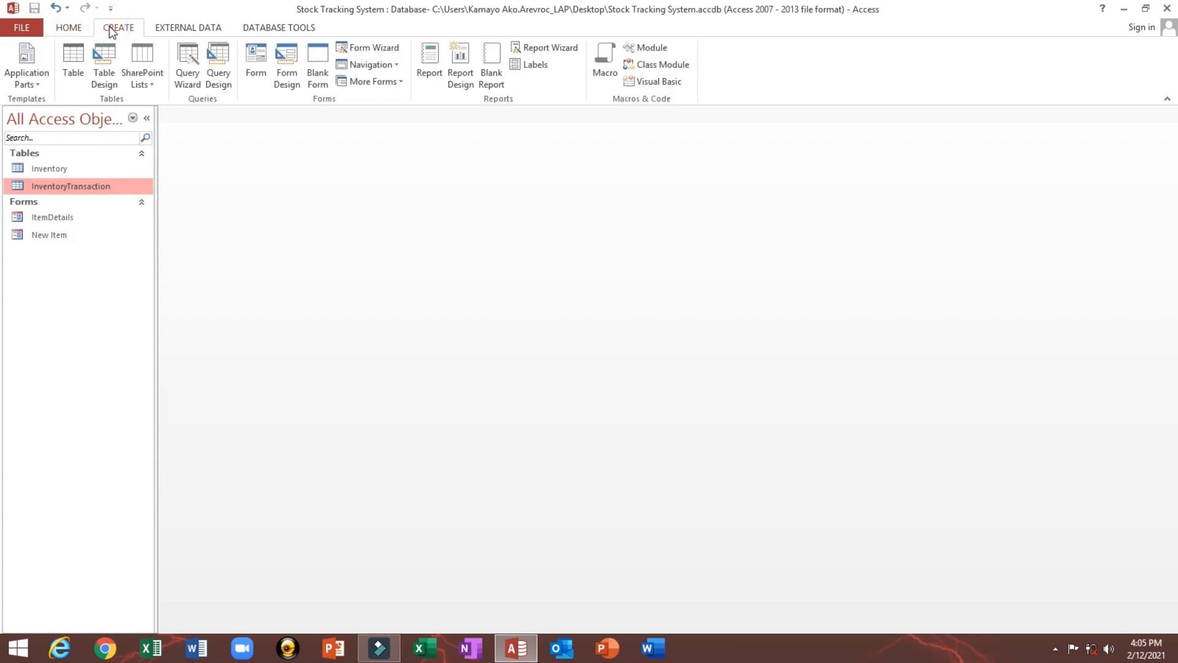
left_click(256, 52)
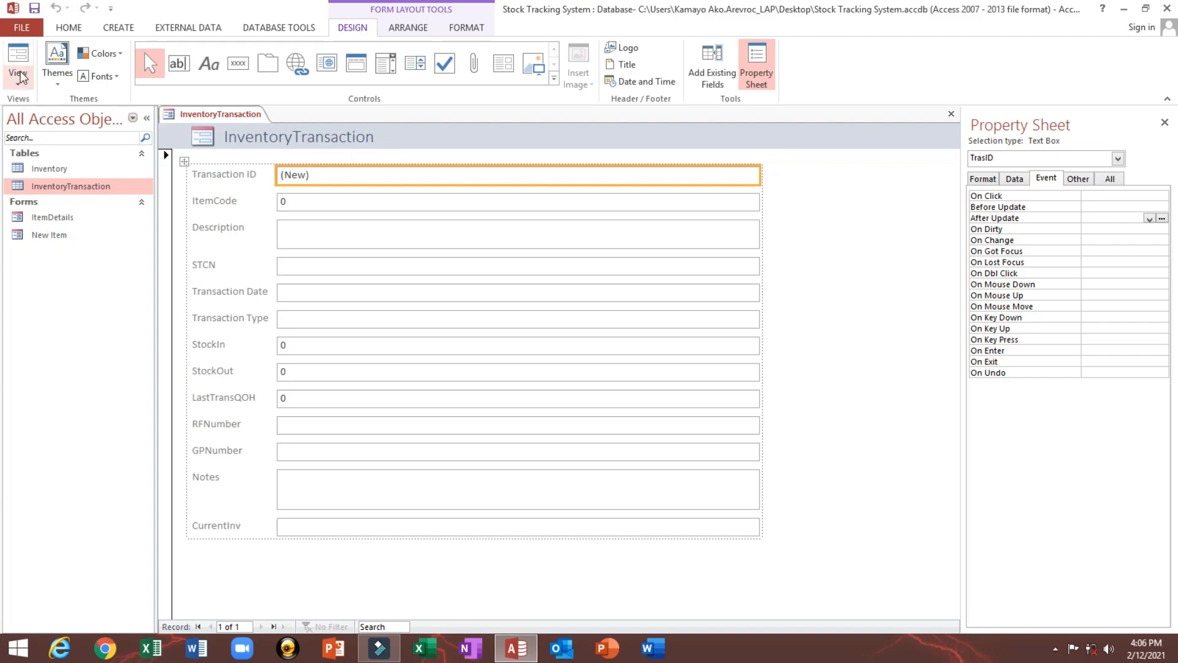
left_click(21, 76)
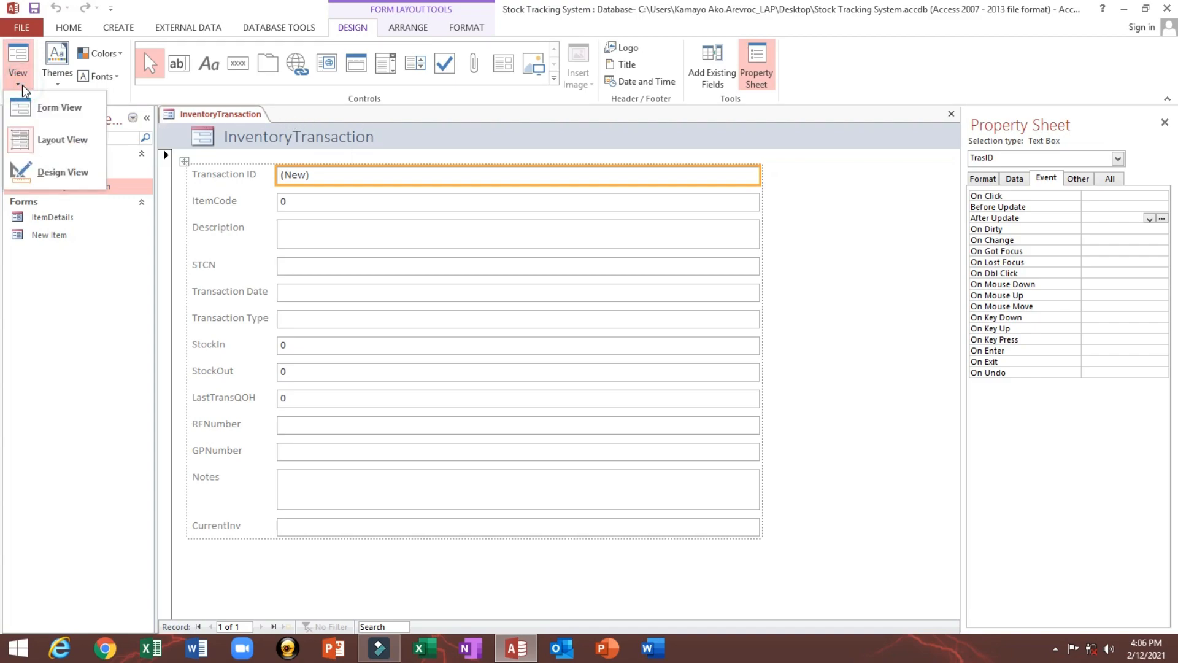
left_click(74, 176)
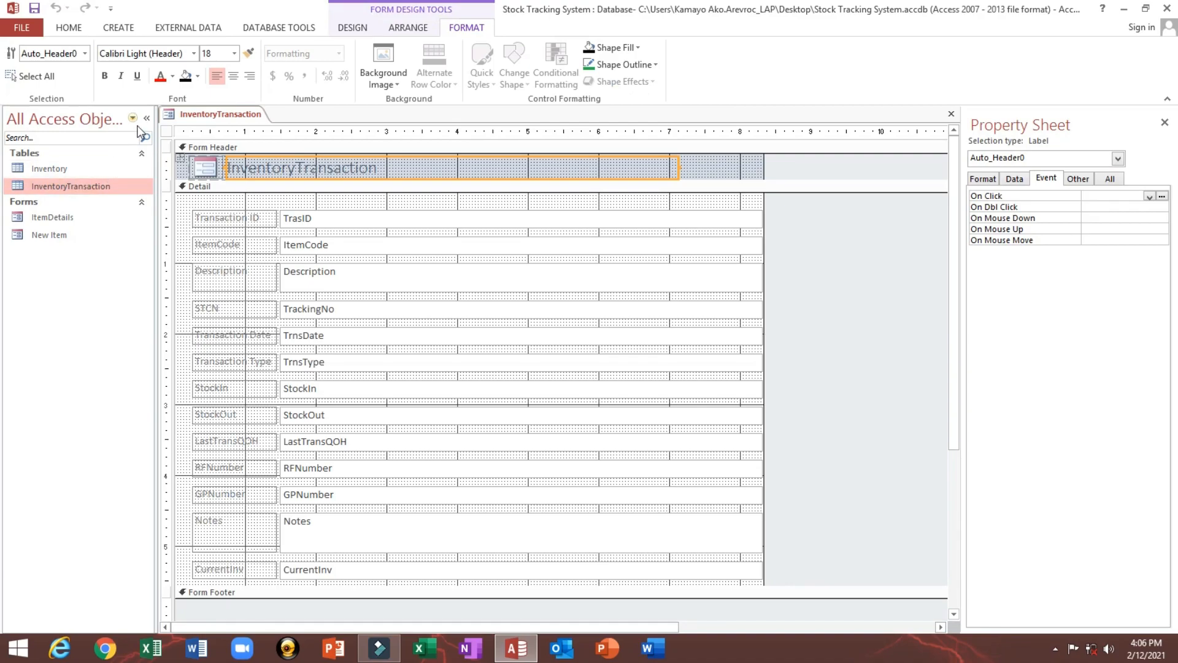
Collapse the Navigation Pane and widen the Property Sheet beside the form design.
left_click(146, 119)
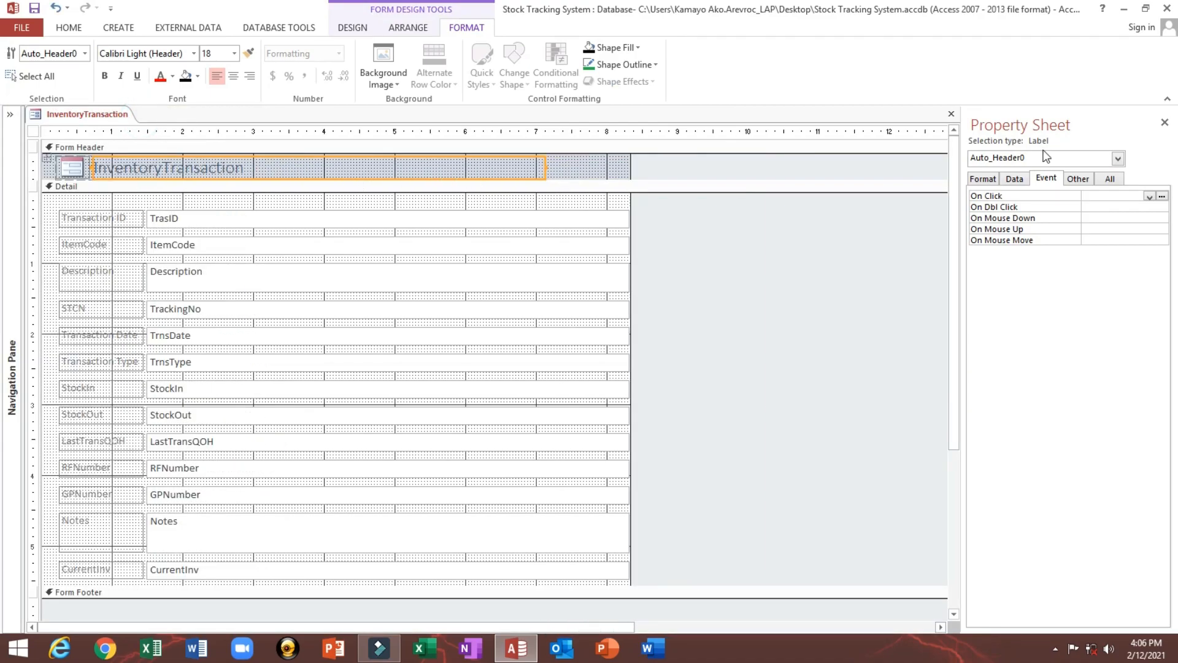
left_click_drag(963, 184, 502, 184)
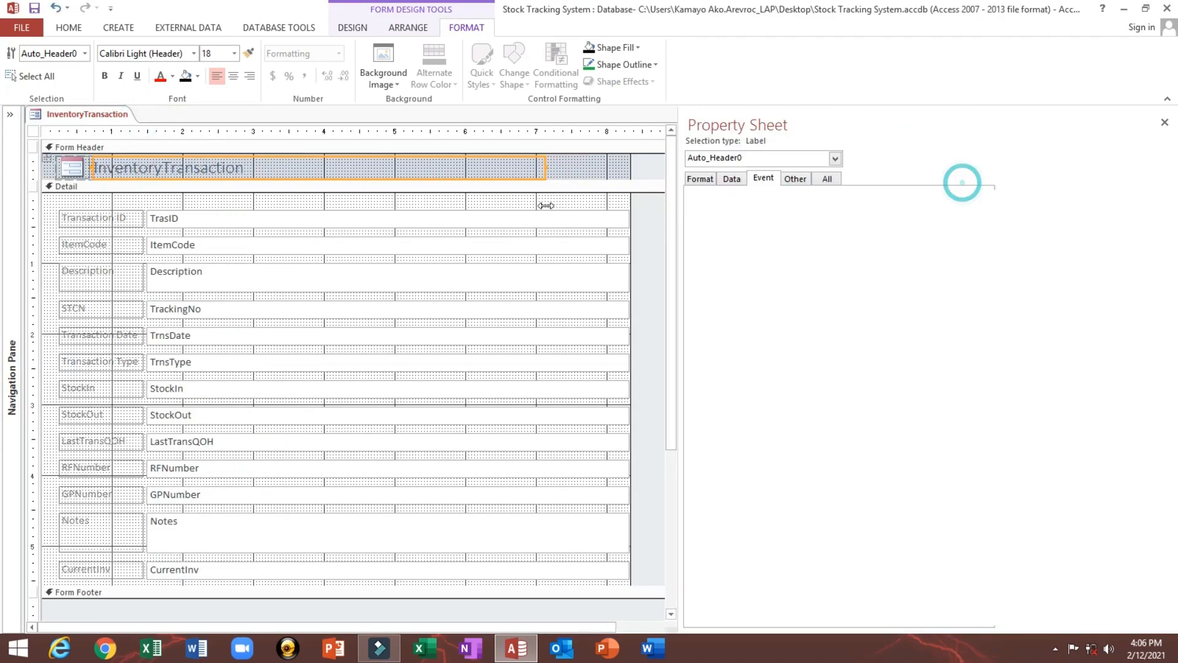
Change the title in the form header to "STOCK IN".
left_click(261, 172)
left_click_drag(263, 169, 17, 170)
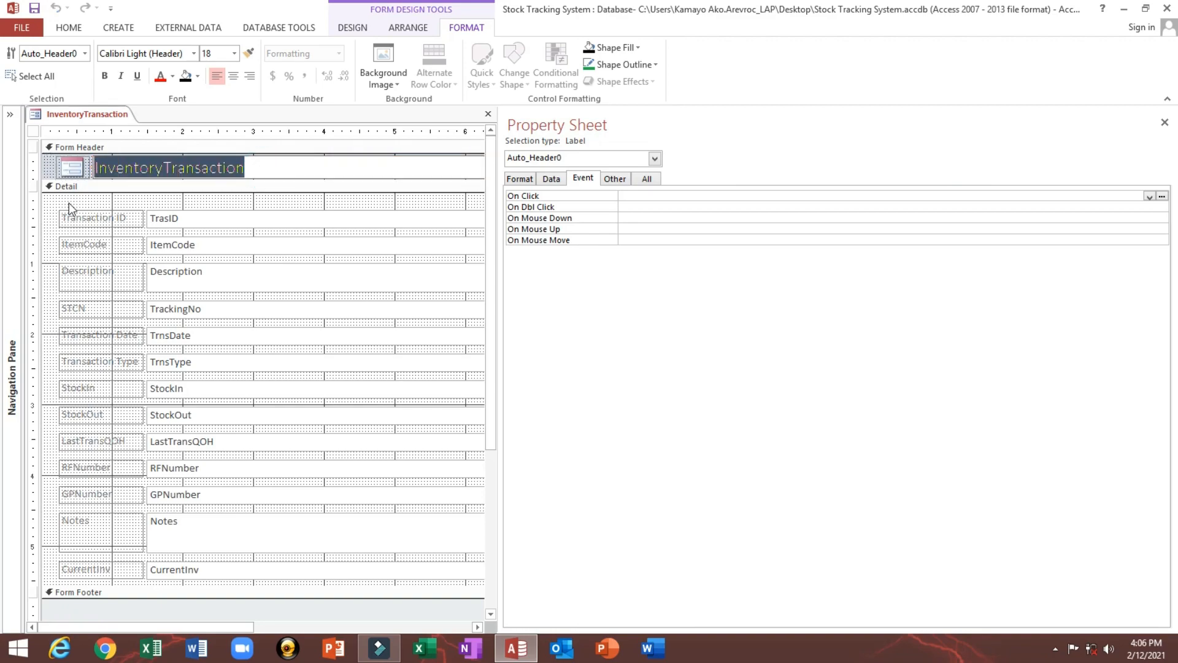
type("STOCK")
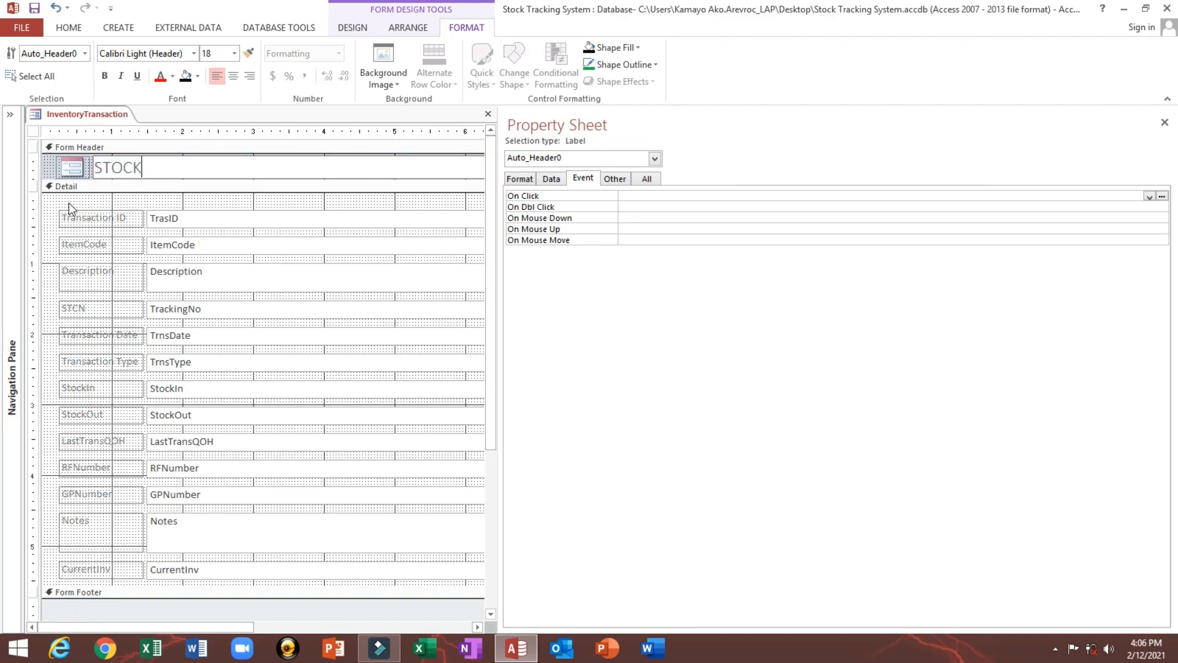
type(" IN")
left_click(97, 197)
Hide the Transaction ID label and its TrasID field by setting Visible to No and their height to 0.
left_click_drag(500, 150, 841, 178)
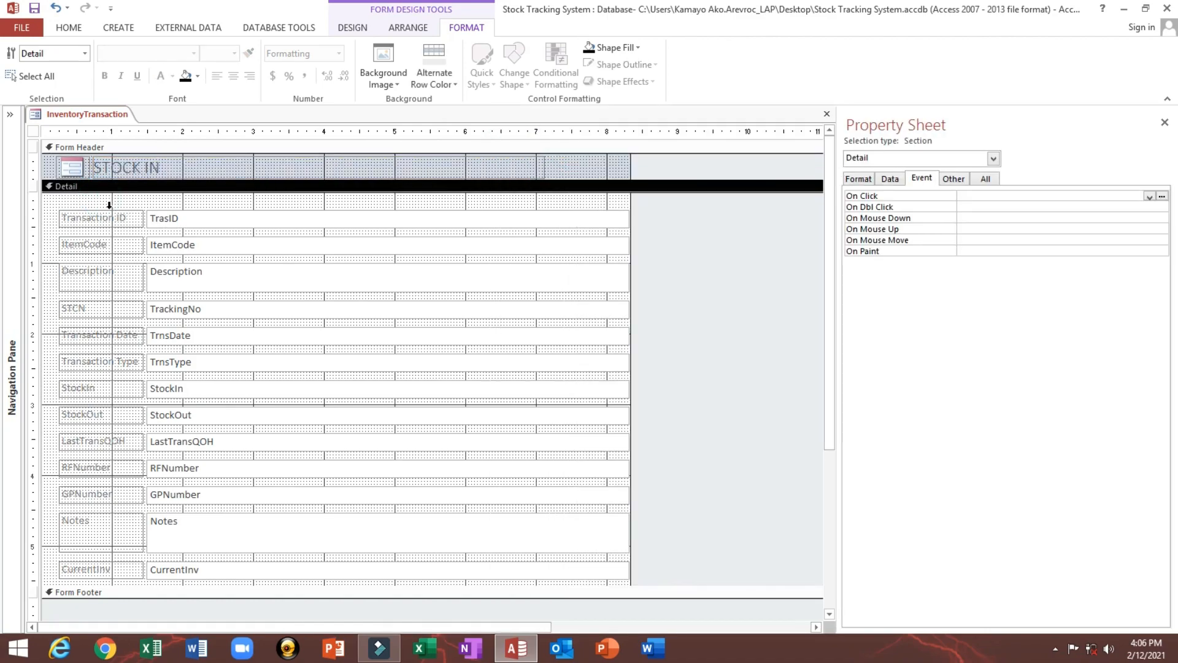
left_click_drag(63, 203, 344, 236)
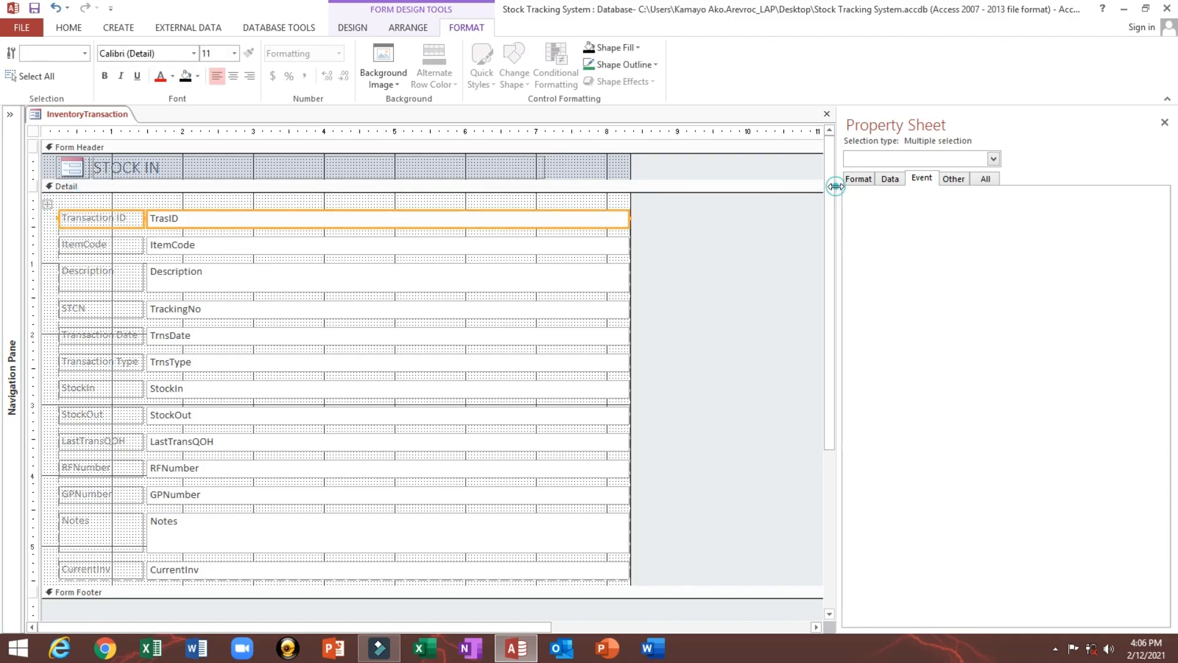
left_click_drag(839, 186, 585, 189)
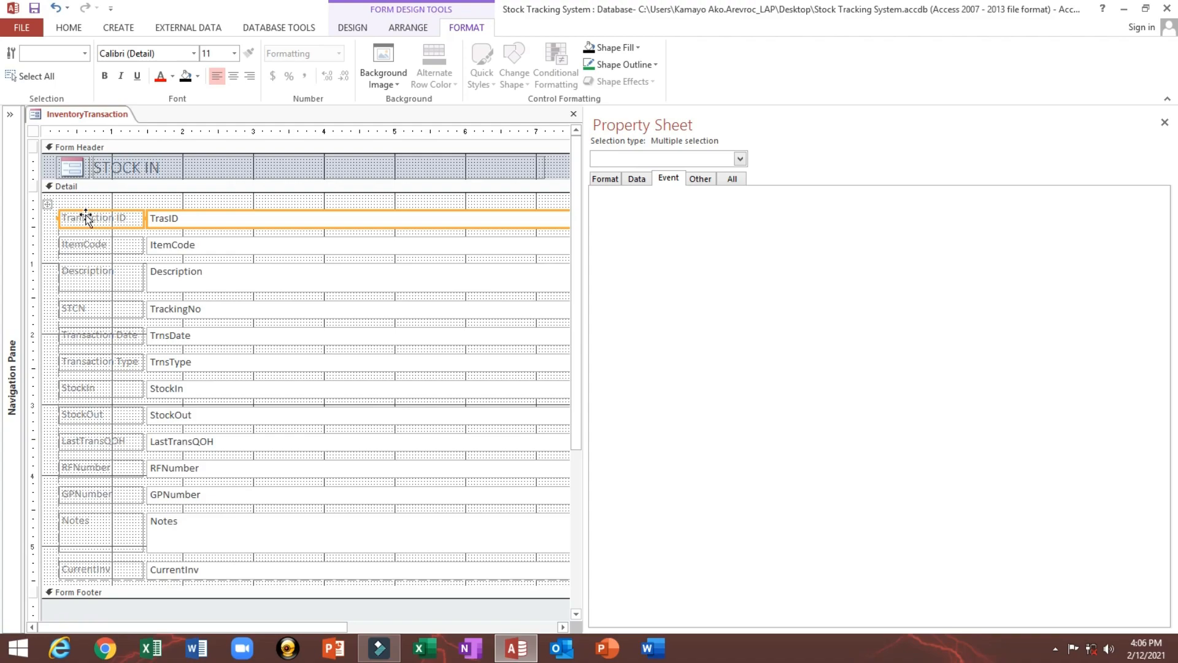
left_click(607, 180)
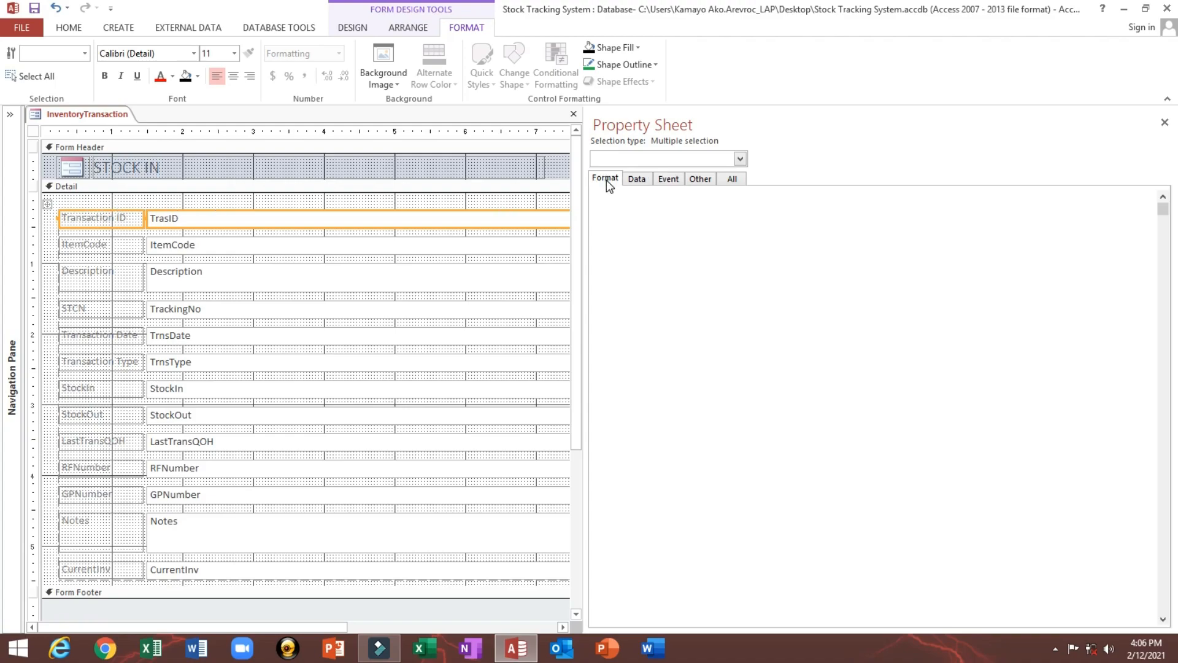
double_click(729, 197)
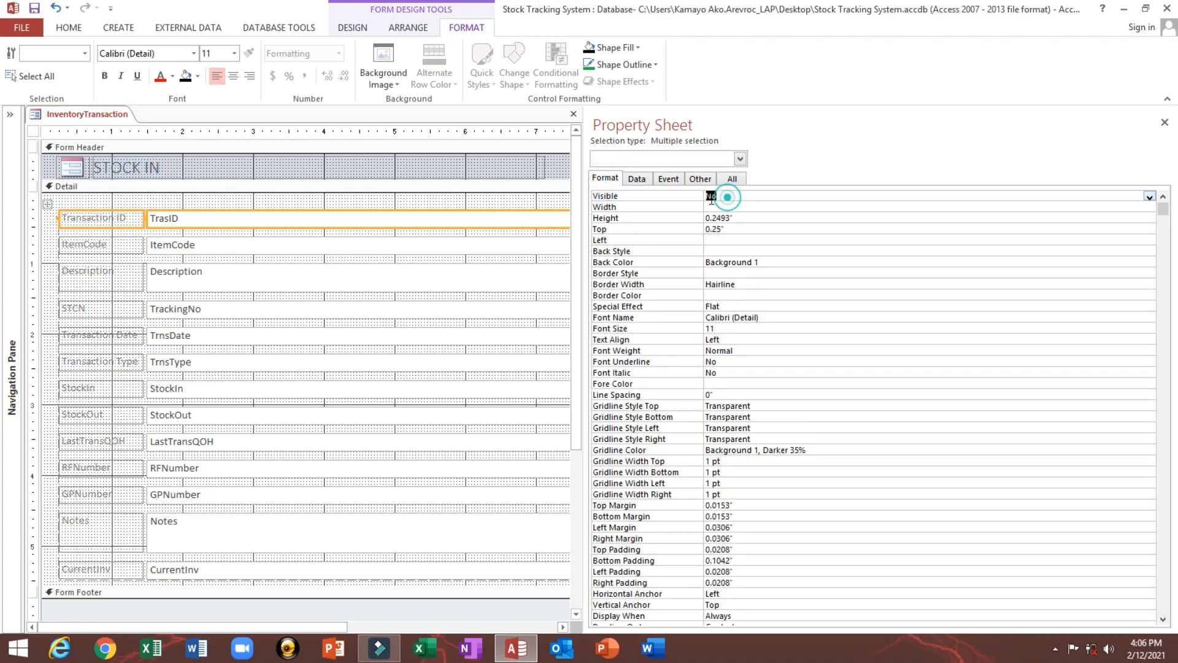
left_click(606, 218)
type("0")
key("Return")
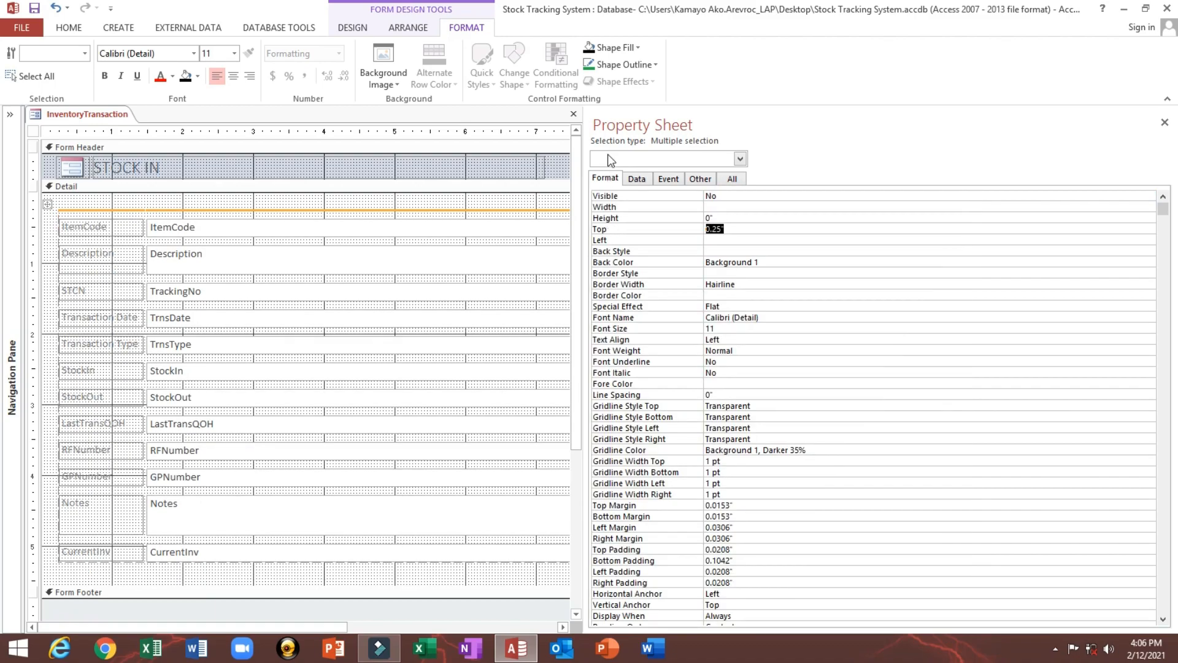
Disable the ItemCode, Description, TrnsDate and TrnsType text boxes by setting Enabled to No.
left_click_drag(586, 158, 641, 158)
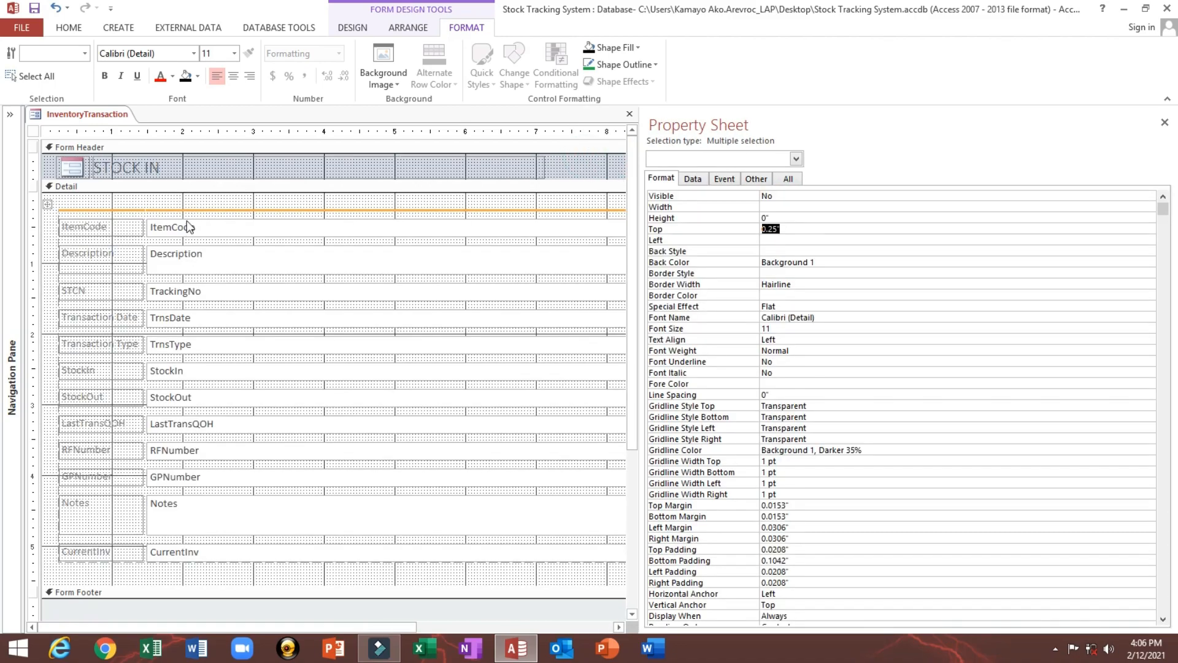
left_click(185, 226)
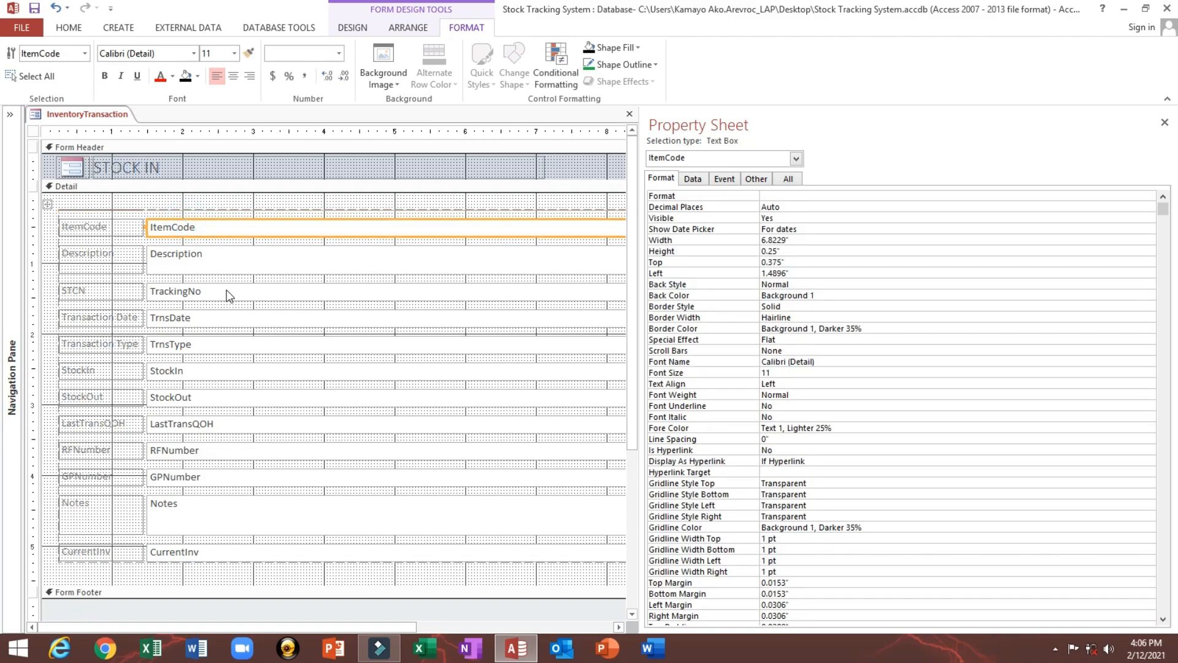
left_click(213, 267, "shift")
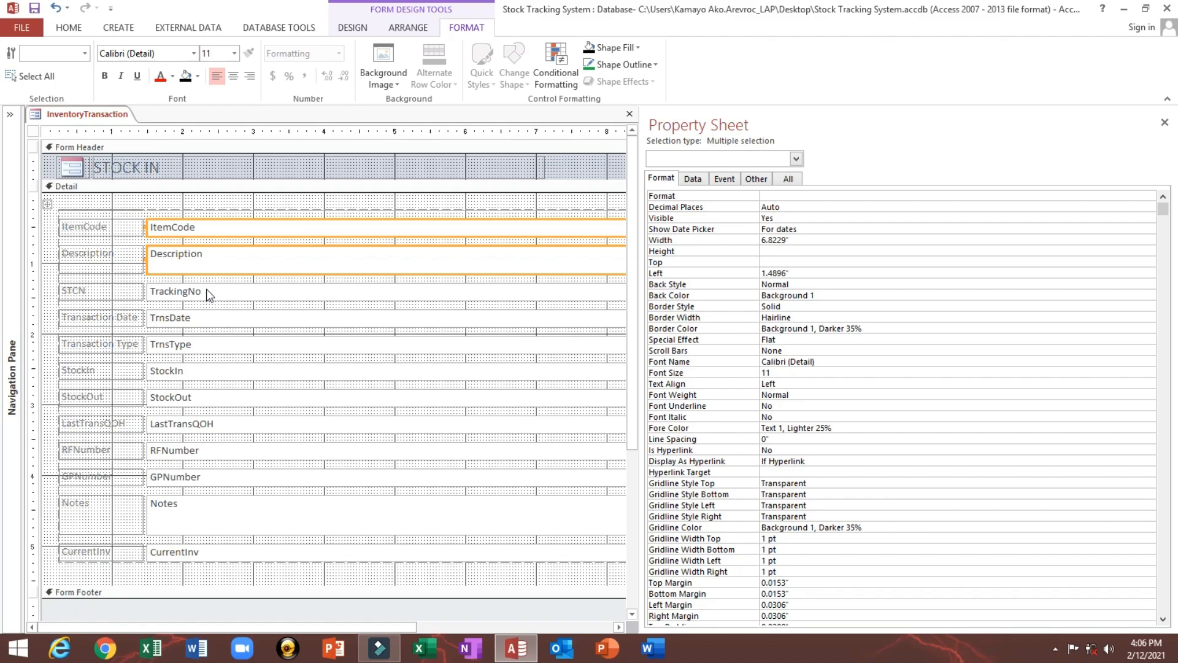
left_click(211, 326, "shift")
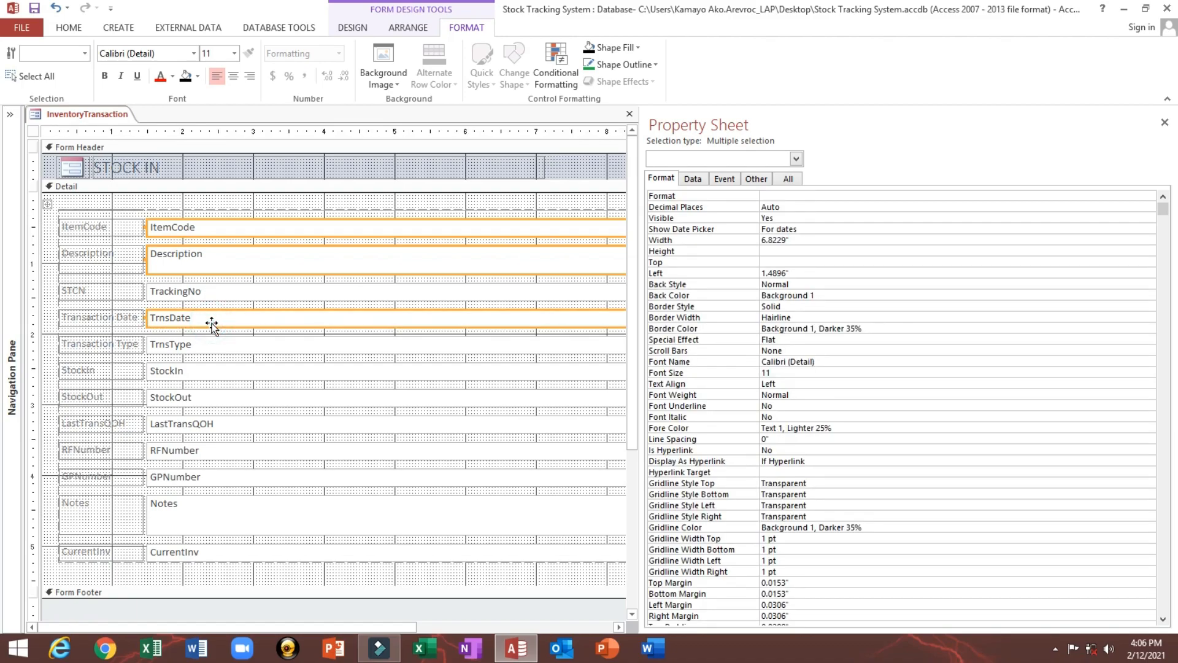
left_click(216, 346, "shift")
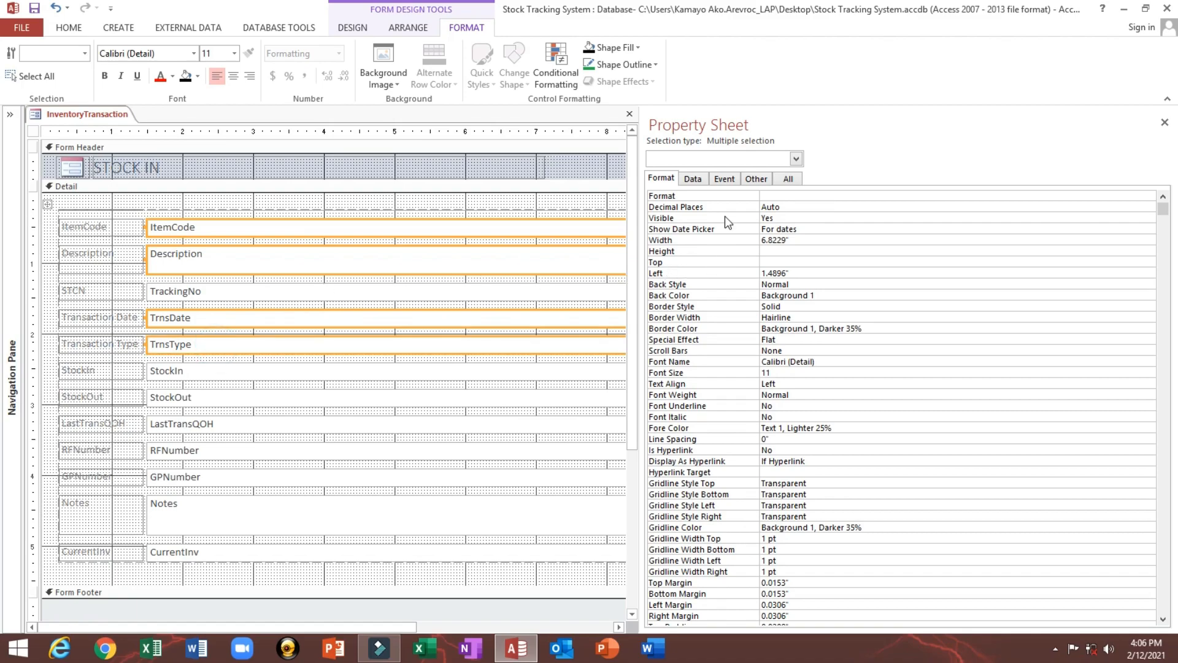
left_click(694, 179)
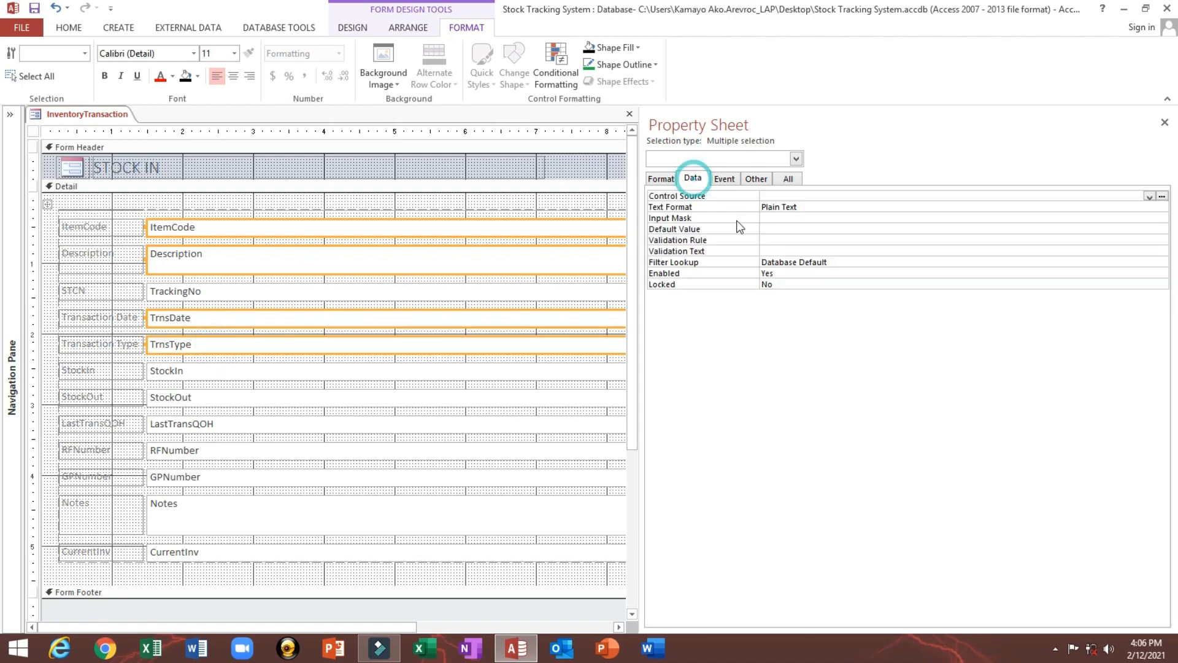
double_click(791, 276)
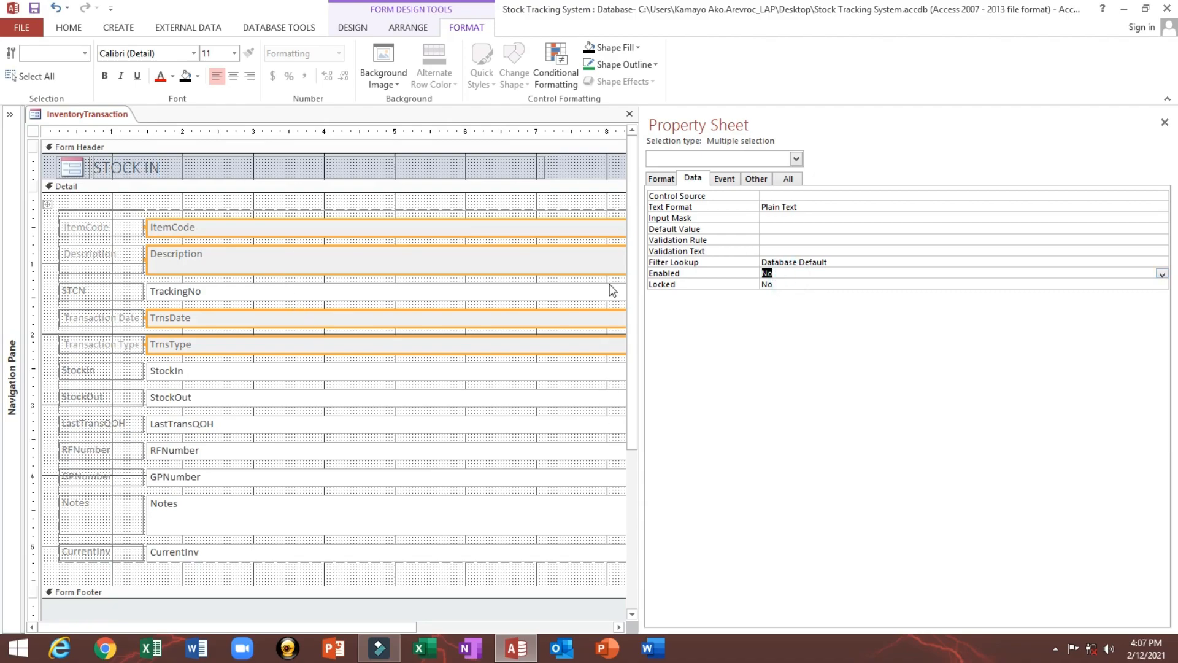
Save the form under the name "frm Stock In".
left_click(35, 8)
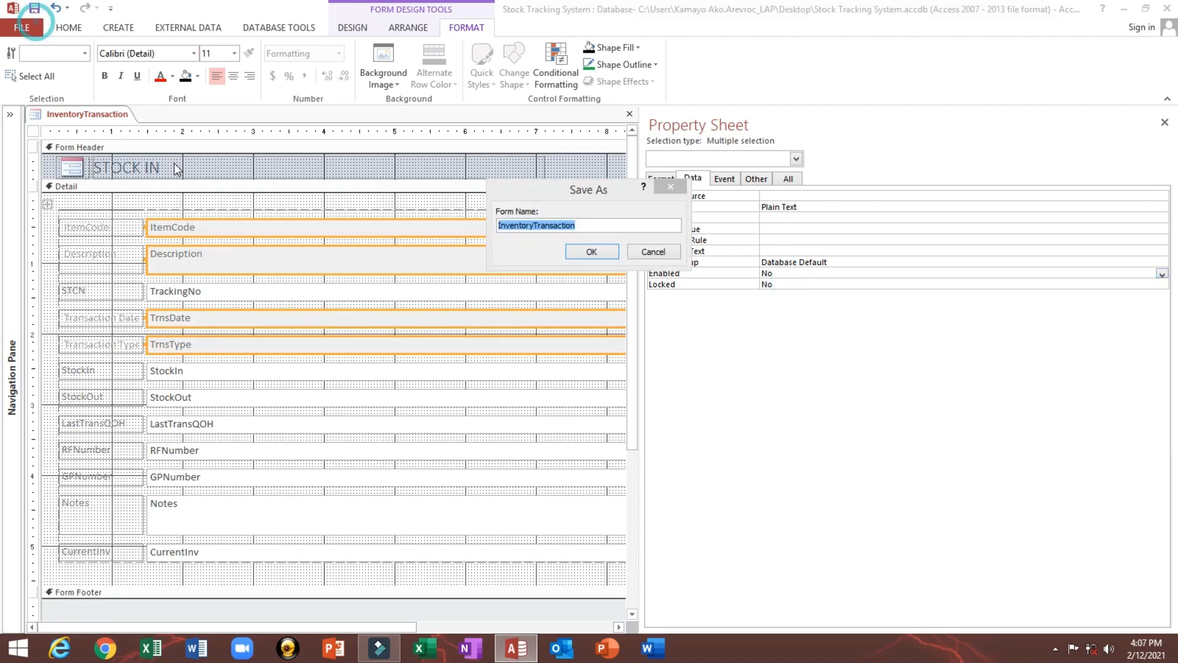
left_click(663, 252)
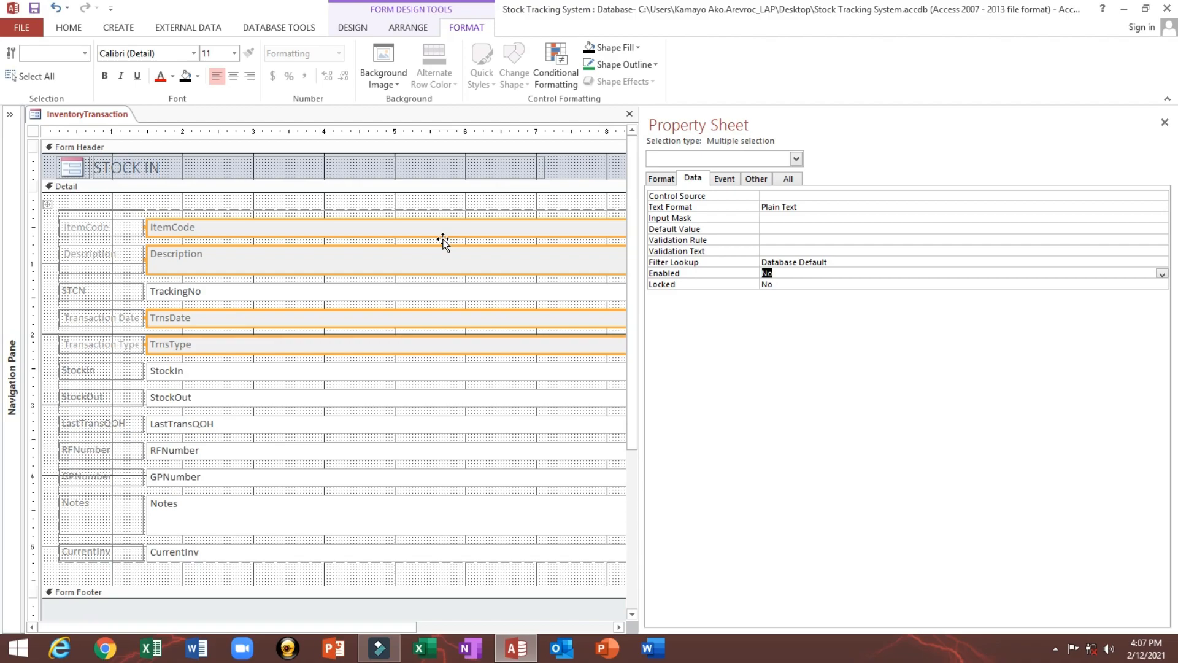
key("ctrl+s")
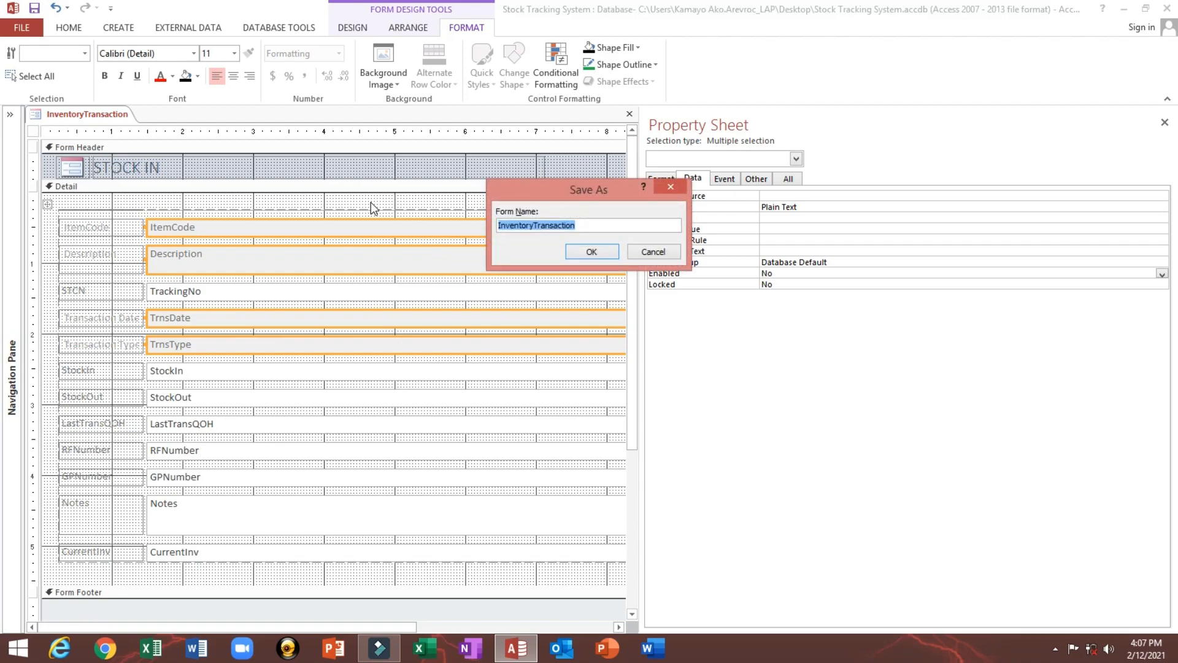
type("S")
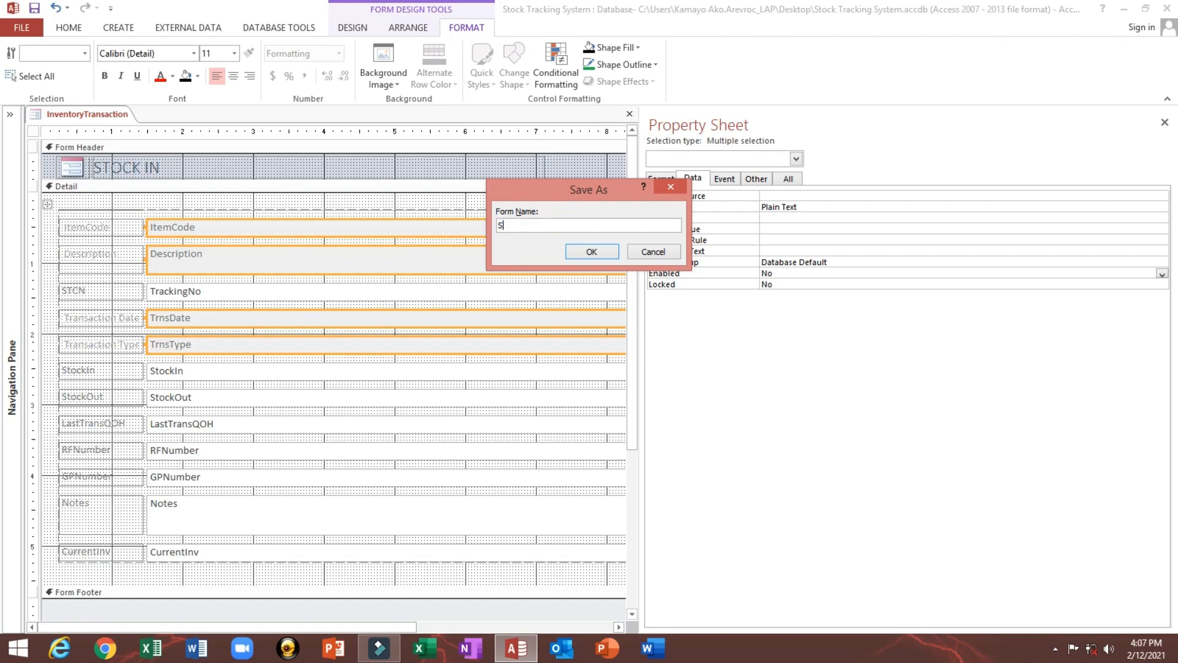
type("tock")
key("BackSpace")
key("BackSpace")
key("BackSpace")
key("BackSpace")
key("BackSpace")
type("frm Stock In")
left_click(590, 251)
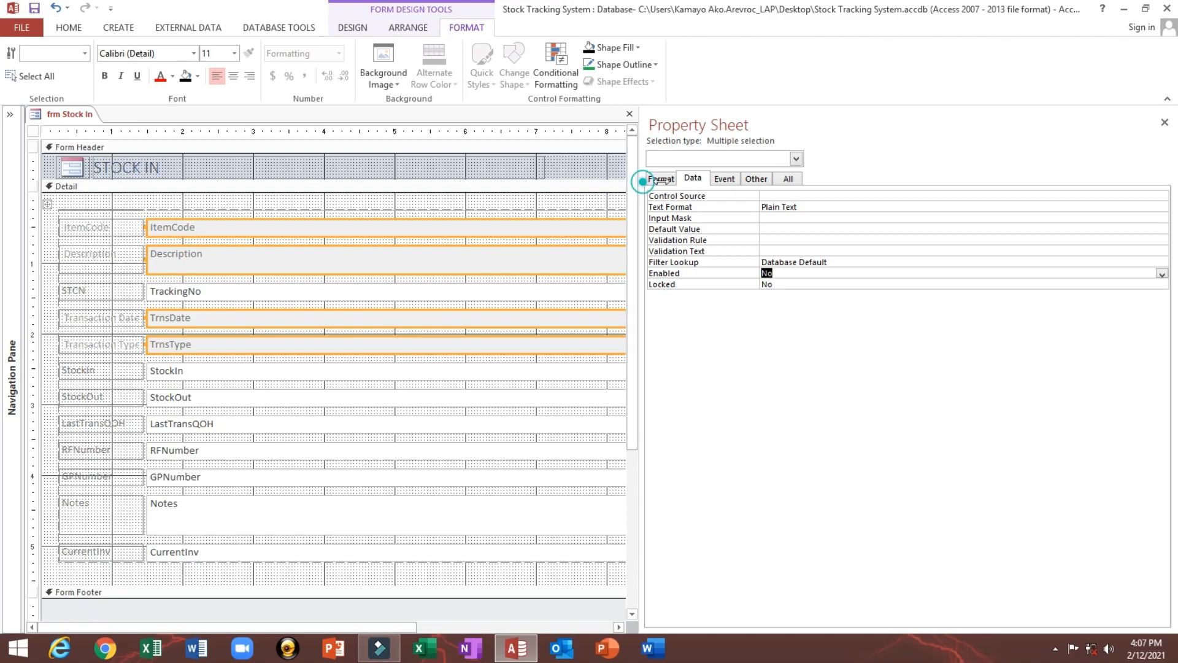
Move the StockIn label and field directly below the TrackingNo row.
left_click_drag(643, 181, 724, 181)
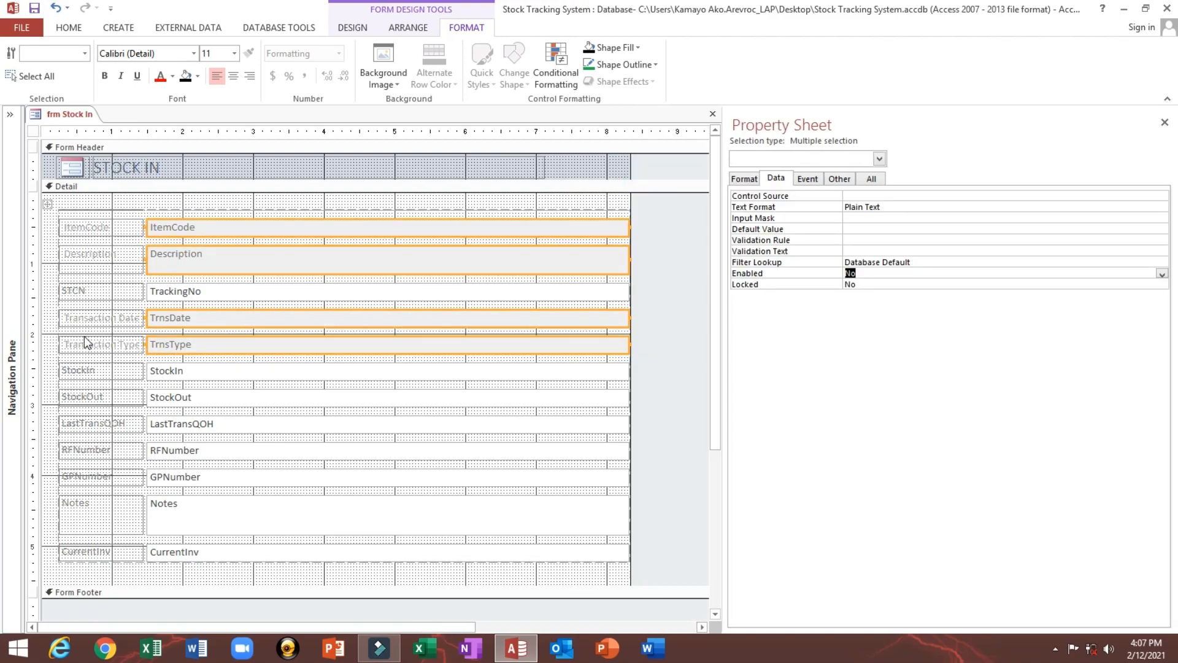
left_click(88, 298)
left_click(92, 297)
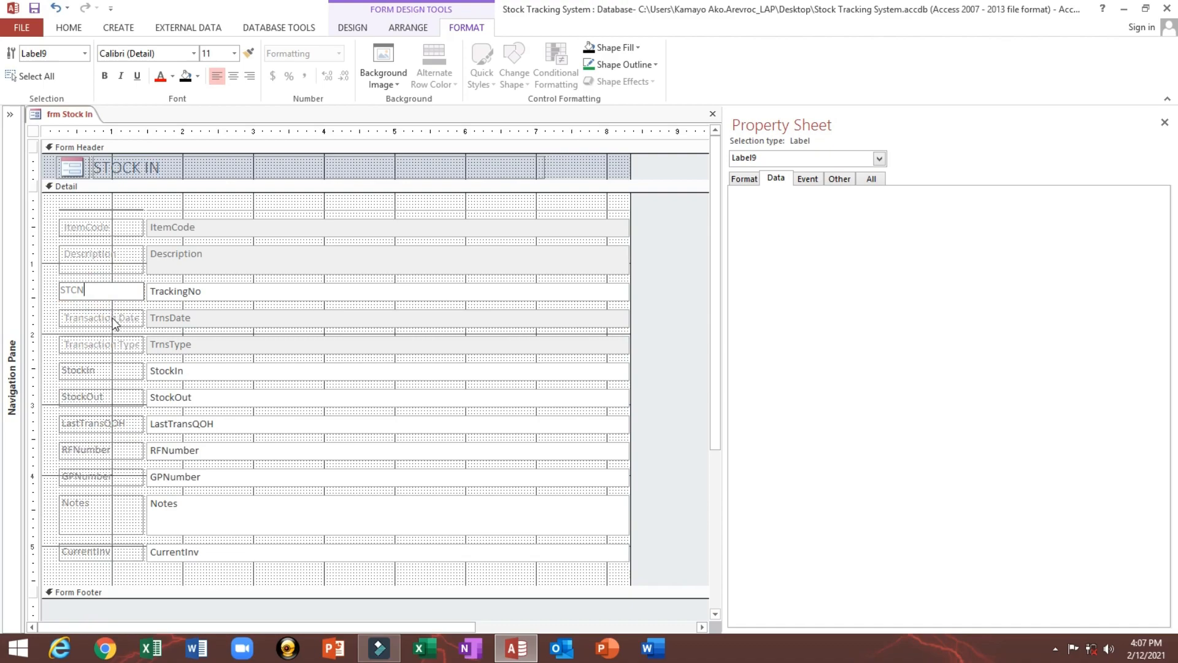
left_click(117, 377)
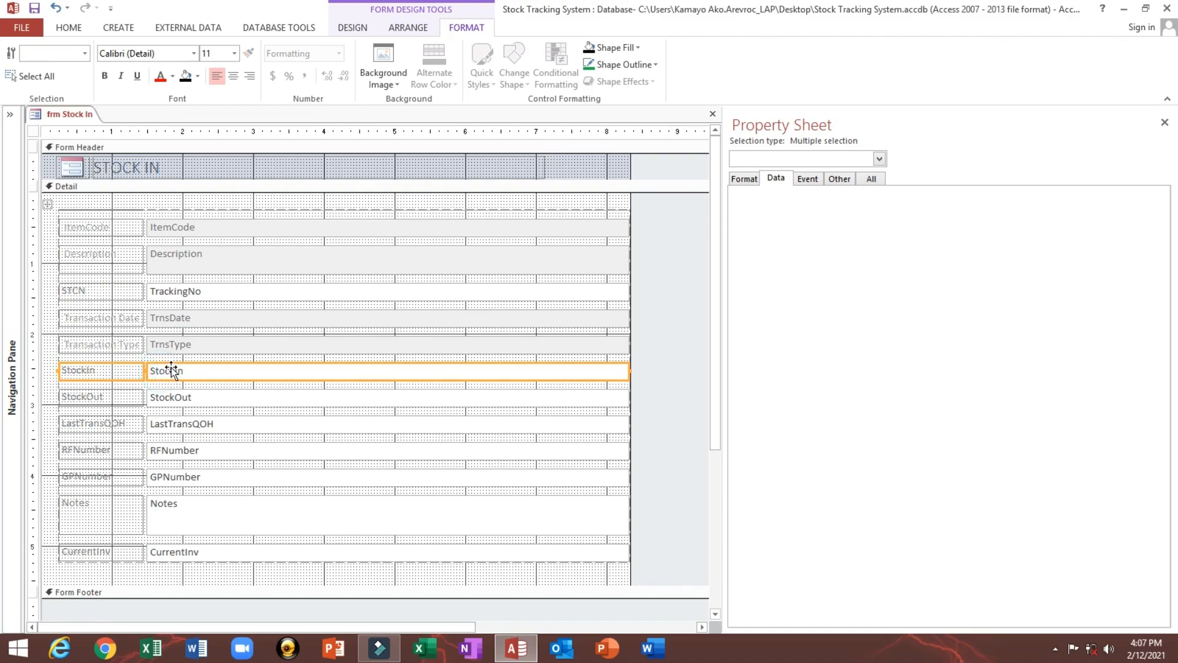
left_click_drag(171, 370, 175, 317)
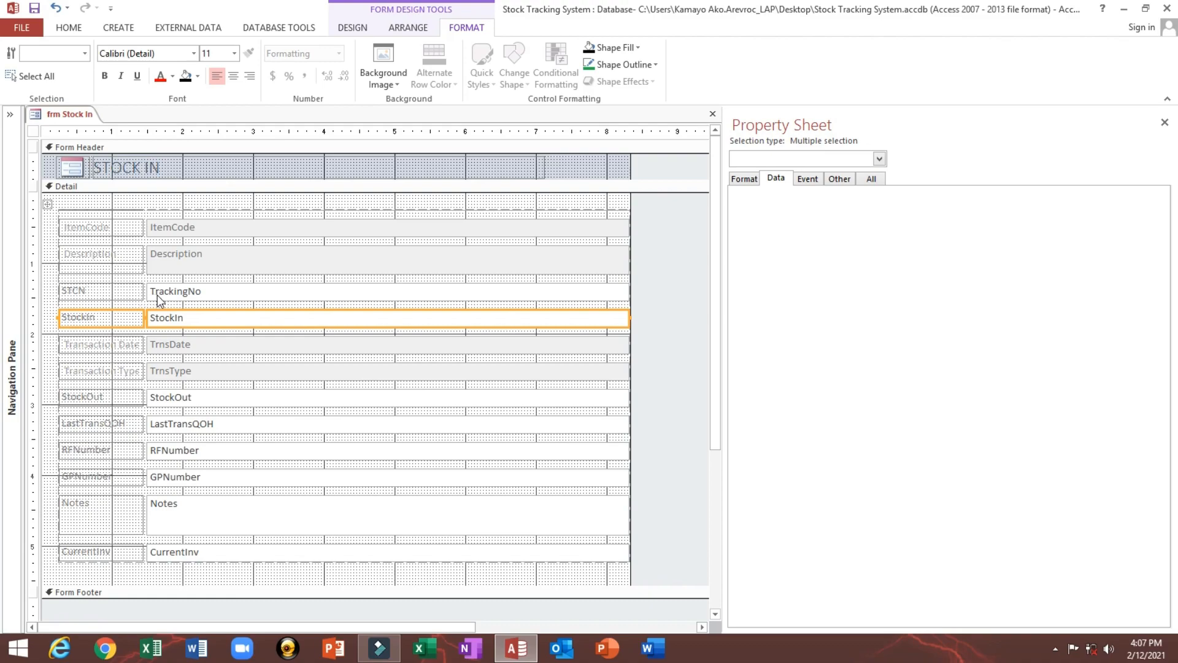
Delete the StockOut, LastTransQOH, RFNumber, GPNumber, Notes and CurrentInv fields with their labels from the form.
left_click(131, 396)
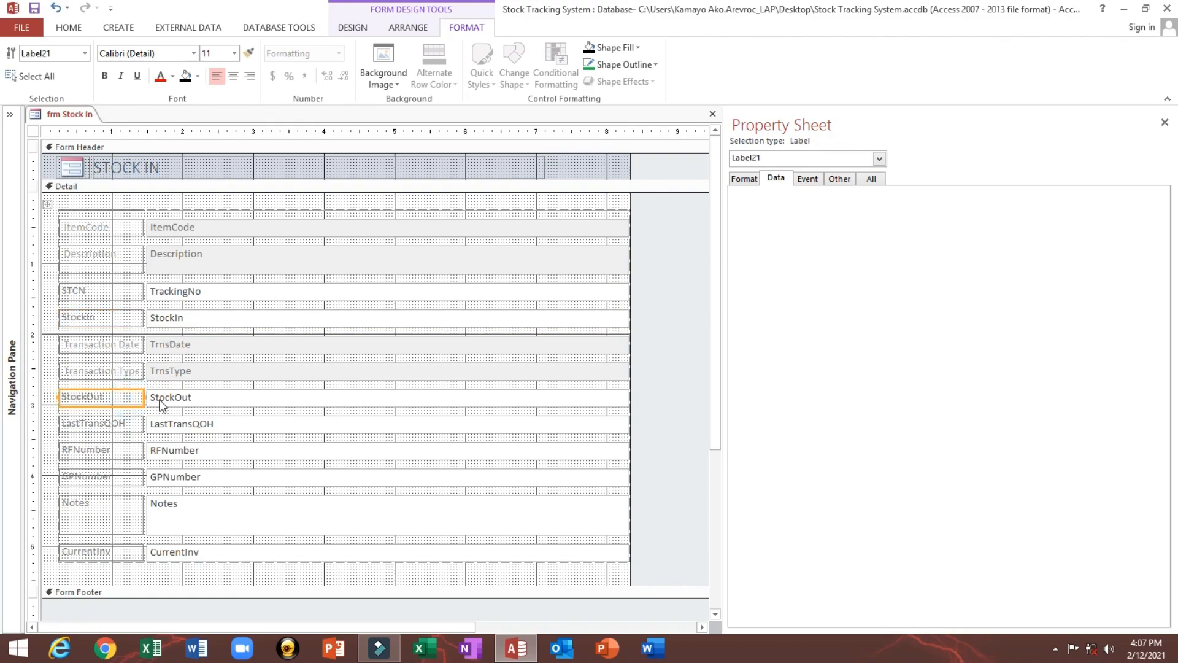
left_click(160, 401, "shift")
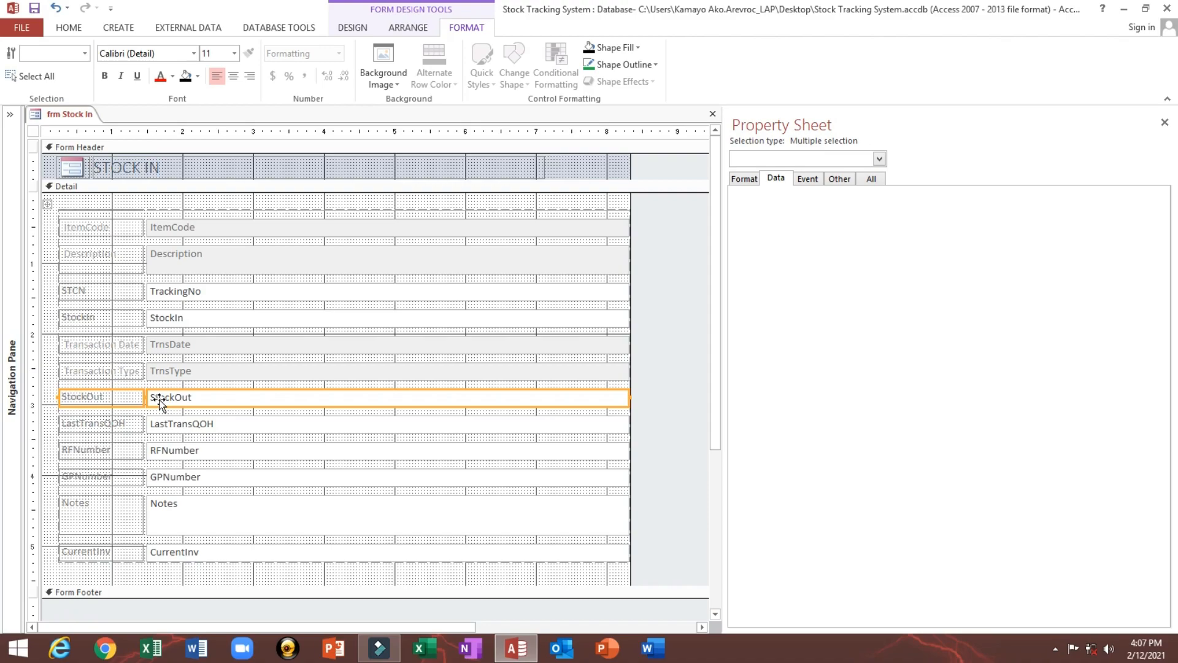
key("Delete")
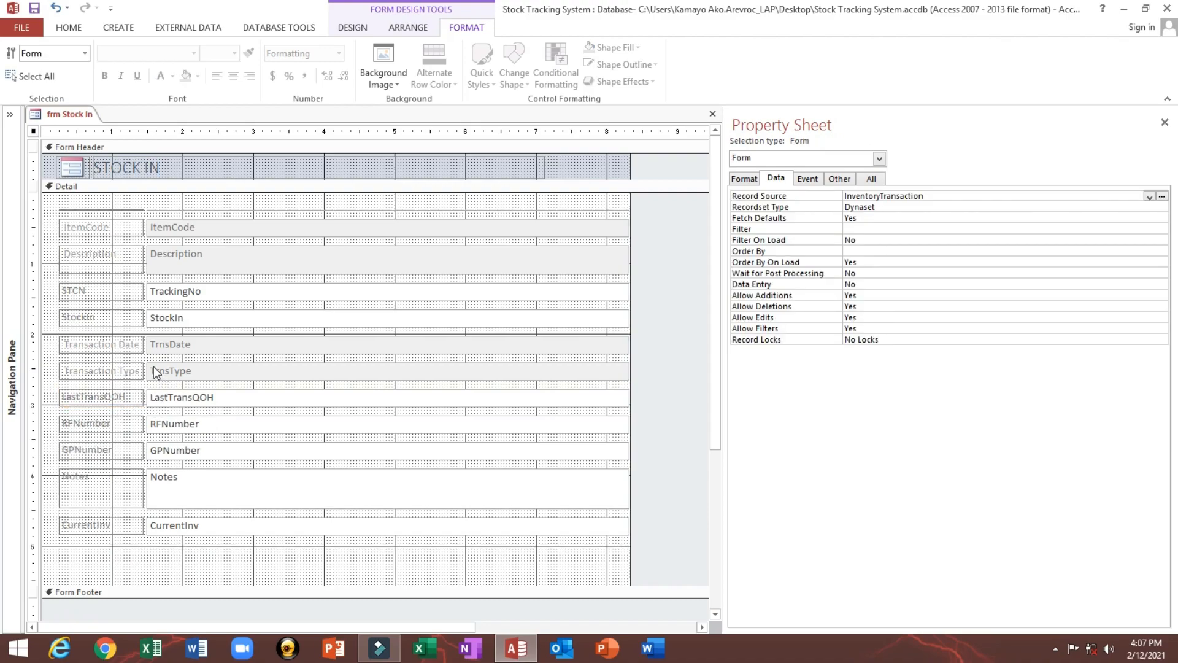
left_click_drag(107, 571, 242, 384)
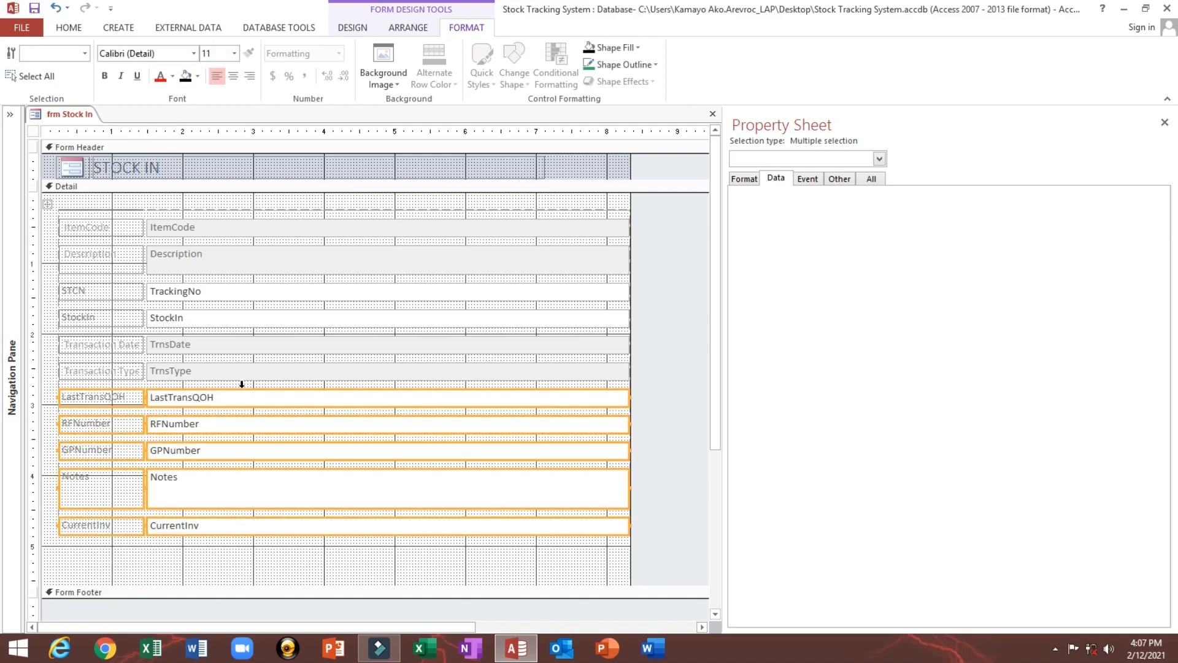
key("Delete")
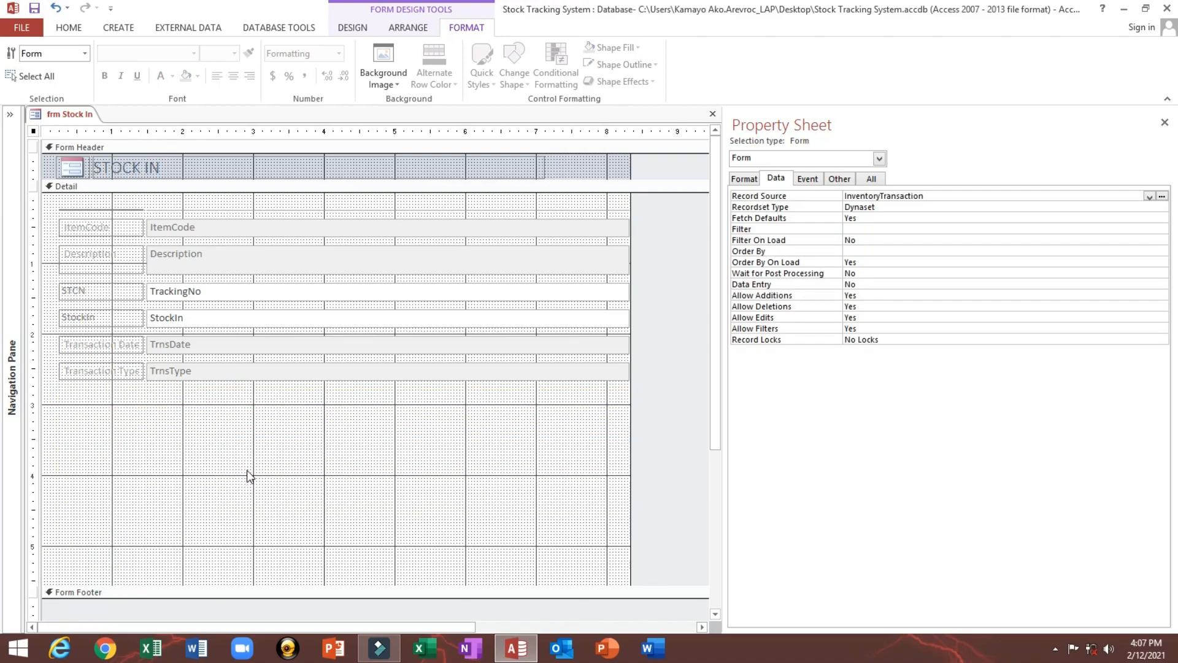
Shorten the Detail section to end just below the TrnsType row and narrow the field text boxes to about 2.7 inches.
left_click_drag(232, 584, 231, 455)
left_click(229, 413)
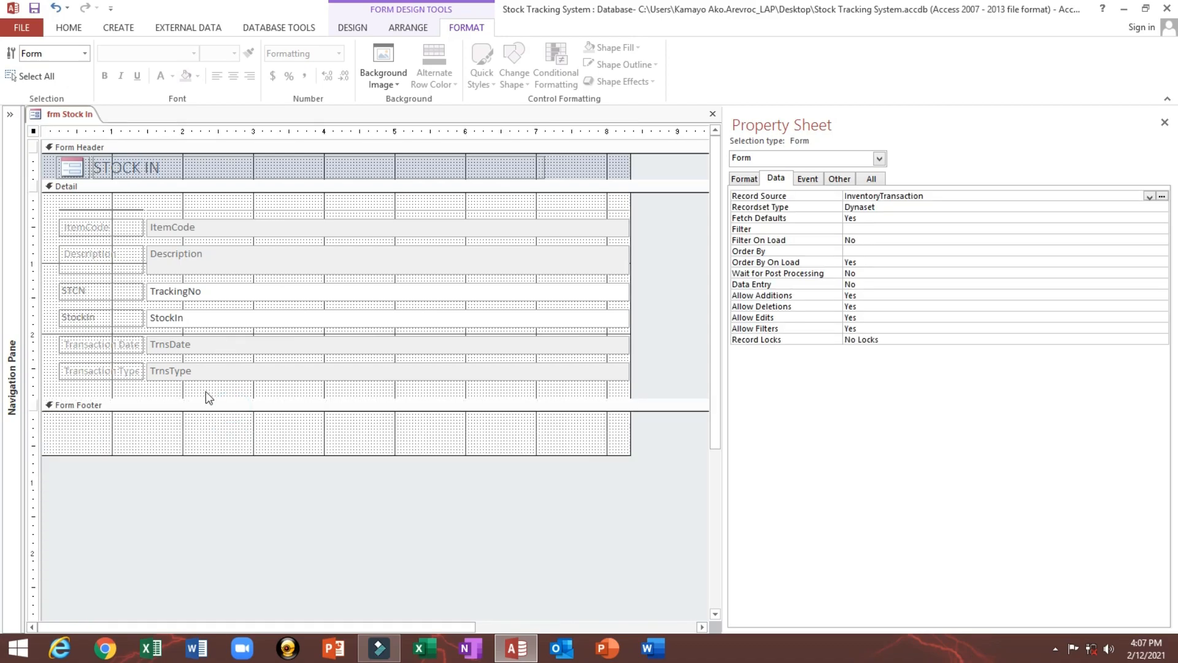
left_click_drag(207, 393, 650, 185)
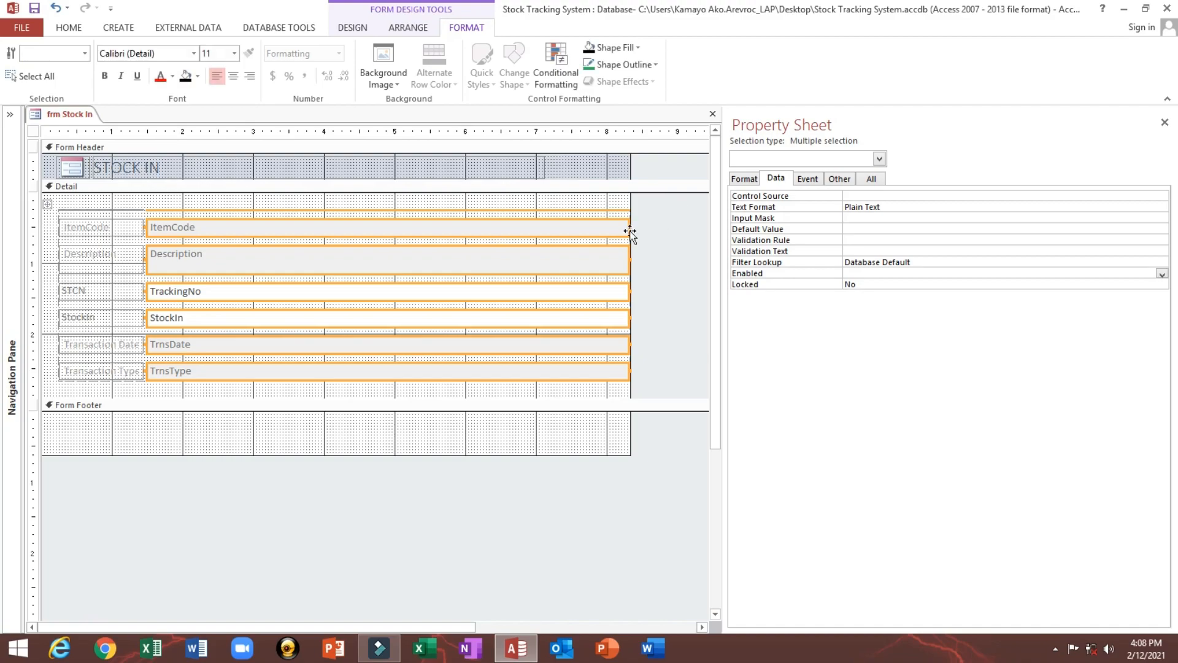
left_click_drag(629, 231, 336, 231)
Narrow the header title box and the form to about 4.4 inches wide, and reduce the Form Footer to a thin strip.
left_click(381, 164)
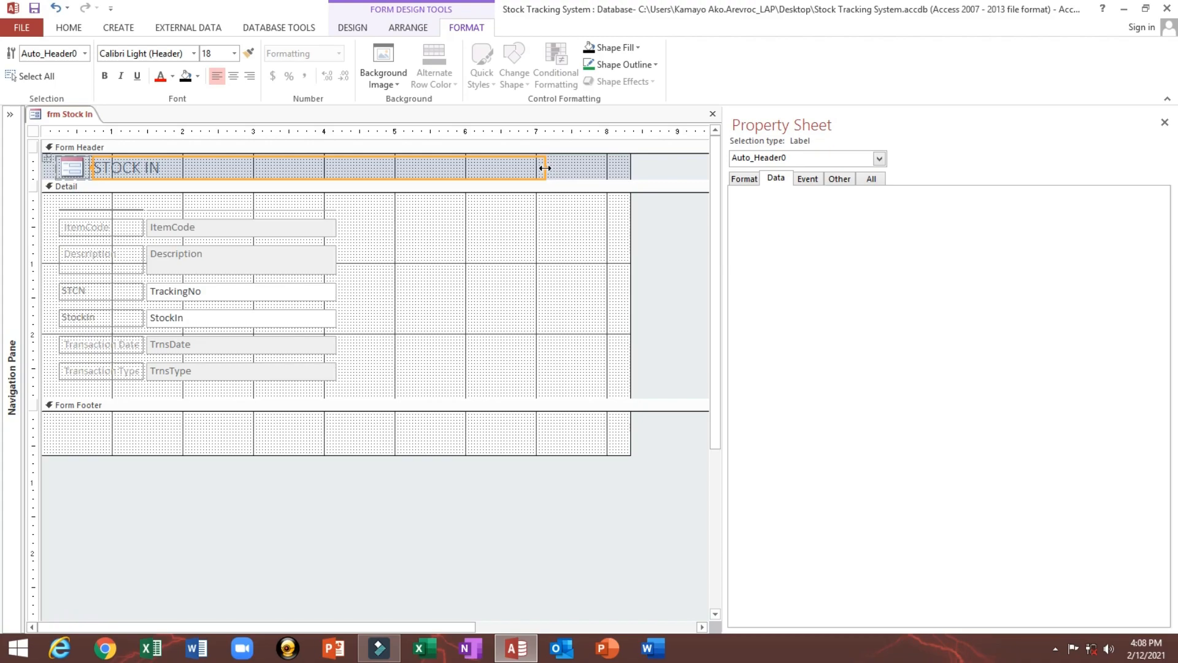
left_click_drag(539, 168, 342, 168)
left_click_drag(631, 169, 354, 170)
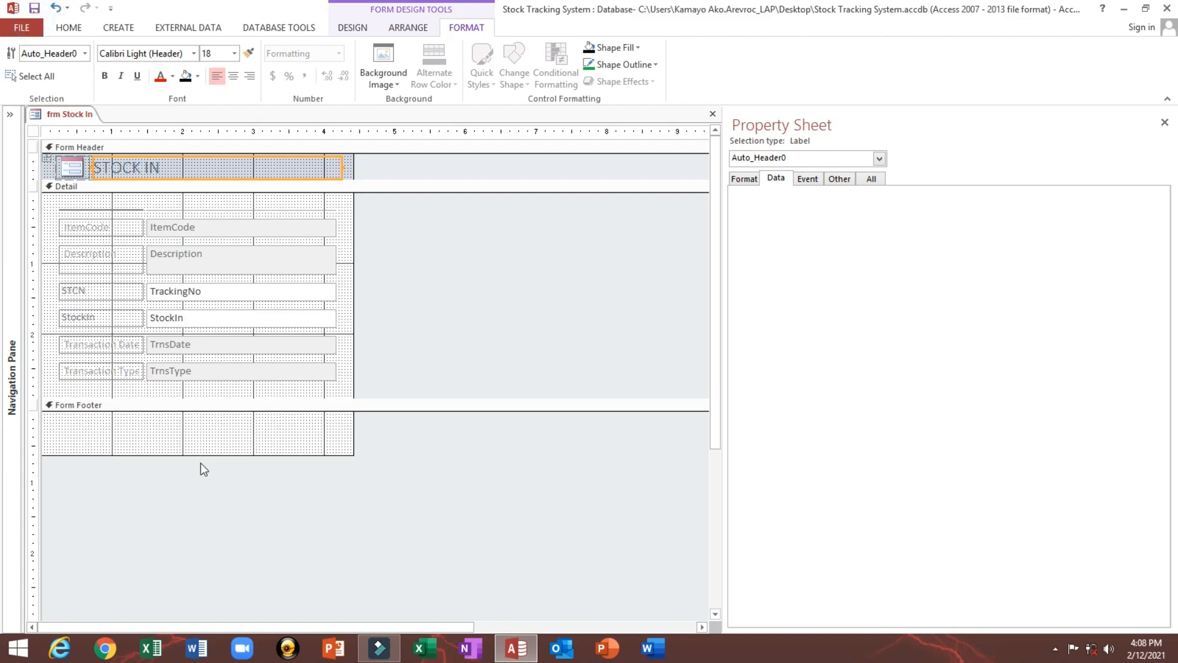
left_click_drag(196, 454, 198, 423)
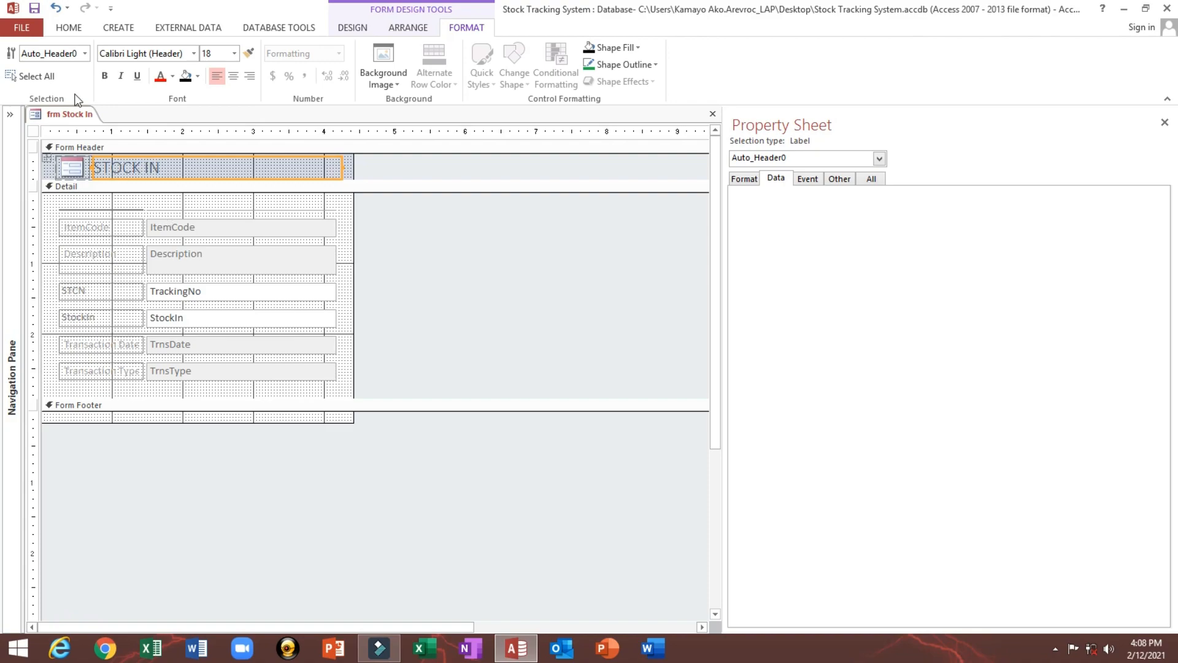
Set the Pop Up and Auto Center properties of the whole form to Yes.
left_click(33, 130)
left_click(840, 178)
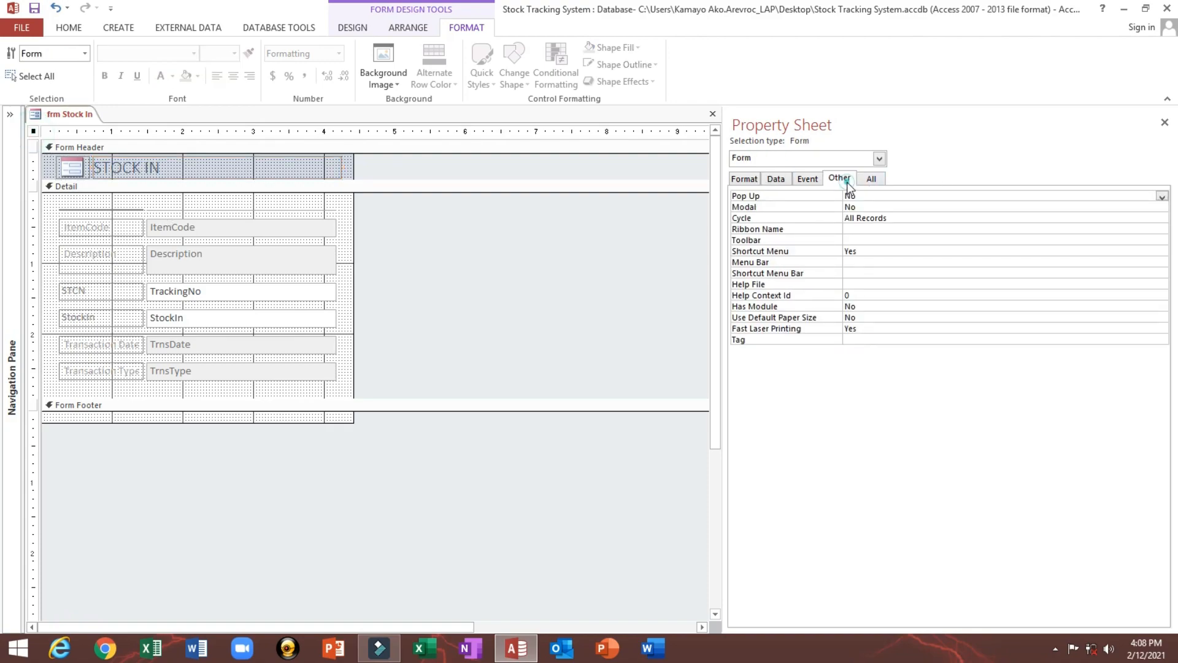
double_click(869, 196)
left_click(742, 179)
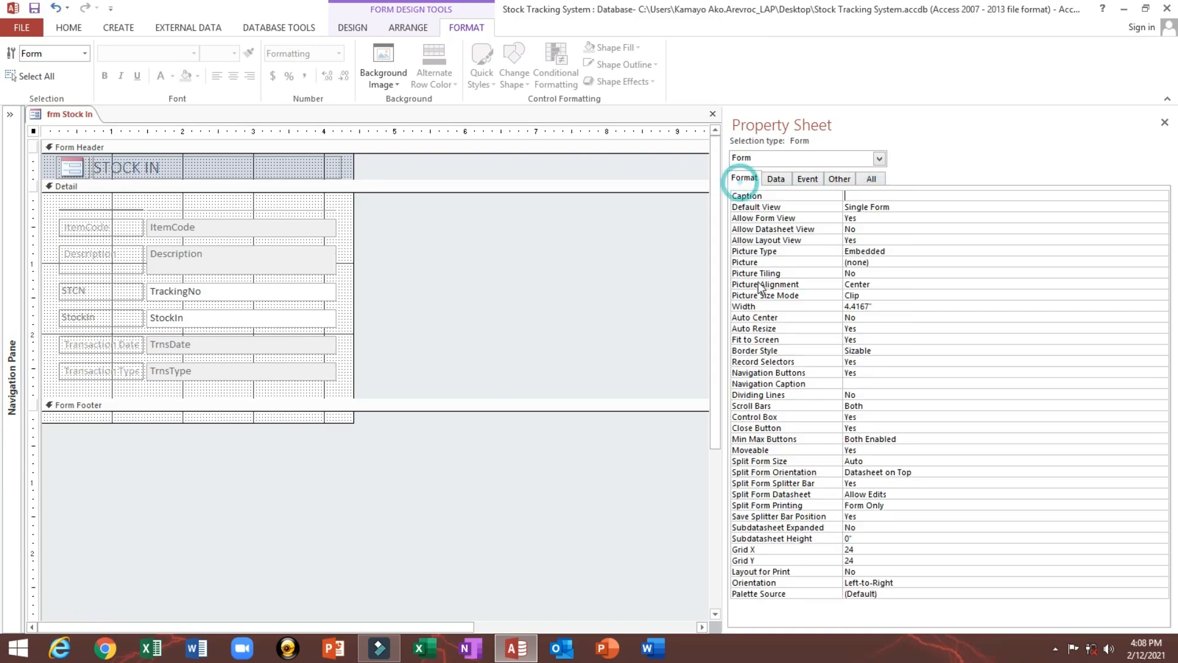
left_click(761, 319)
double_click(873, 319)
Set the form's Record Selectors and Navigation Buttons to No, Min Max Buttons to None, and Dividing Lines to Yes.
double_click(877, 361)
double_click(876, 372)
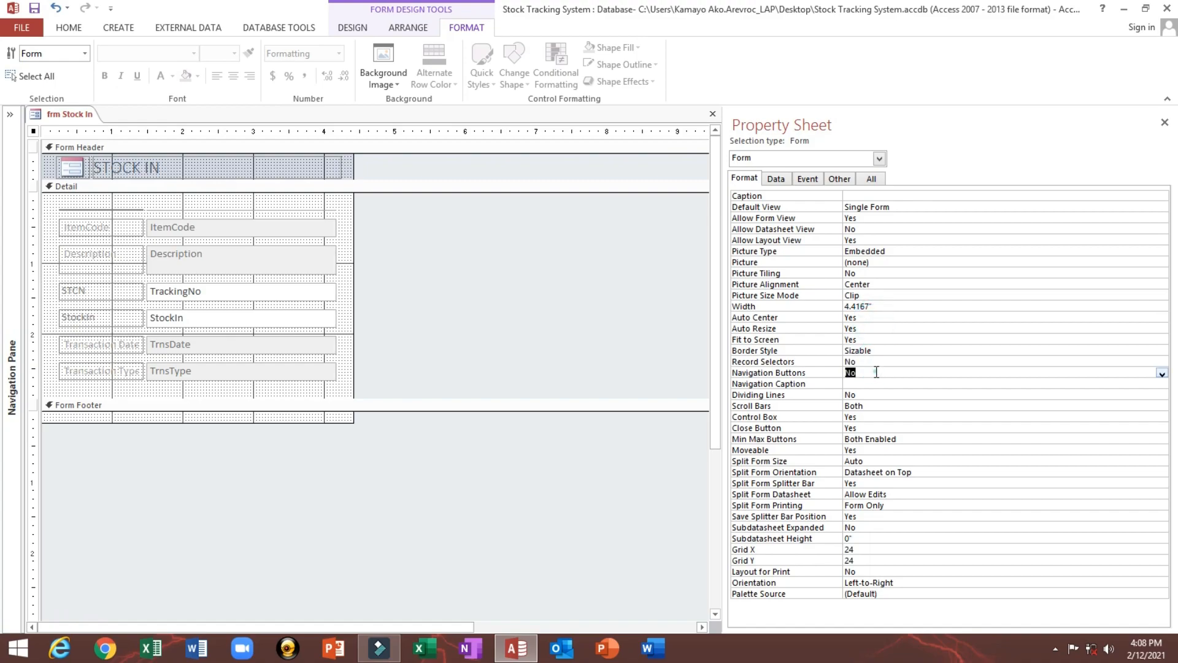
left_click(783, 405)
double_click(923, 442)
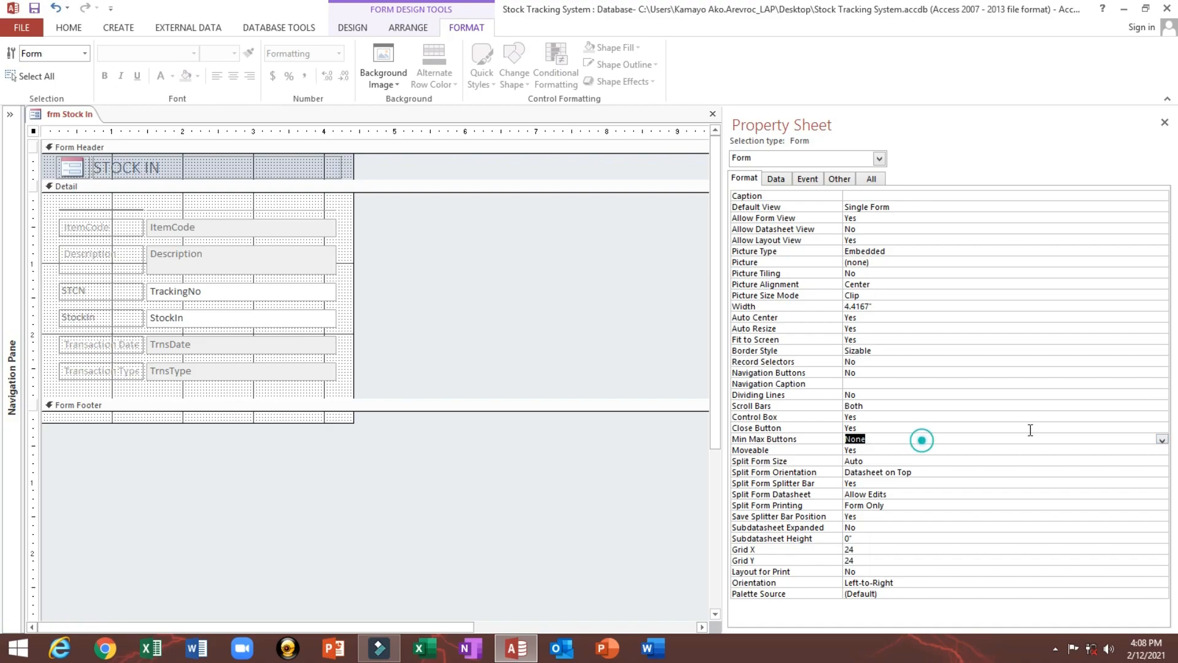
double_click(874, 396)
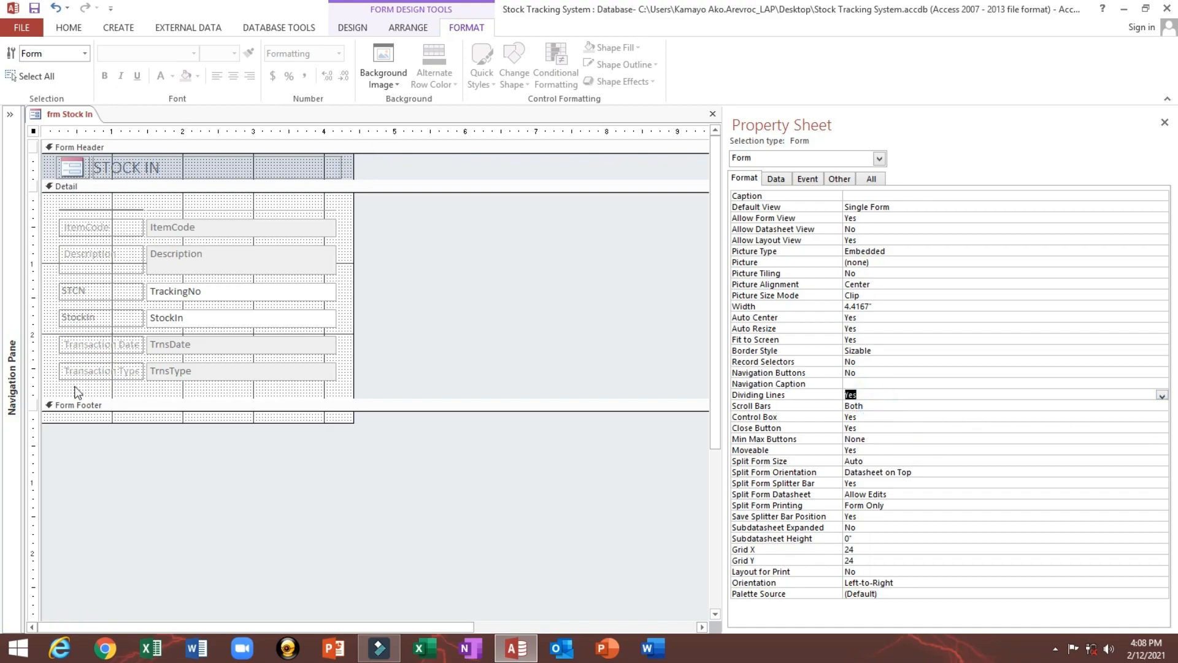
Change the font color of all the field labels in the Detail section to the black Text 1 theme color.
left_click_drag(77, 376, 95, 314)
key("ctrl+z")
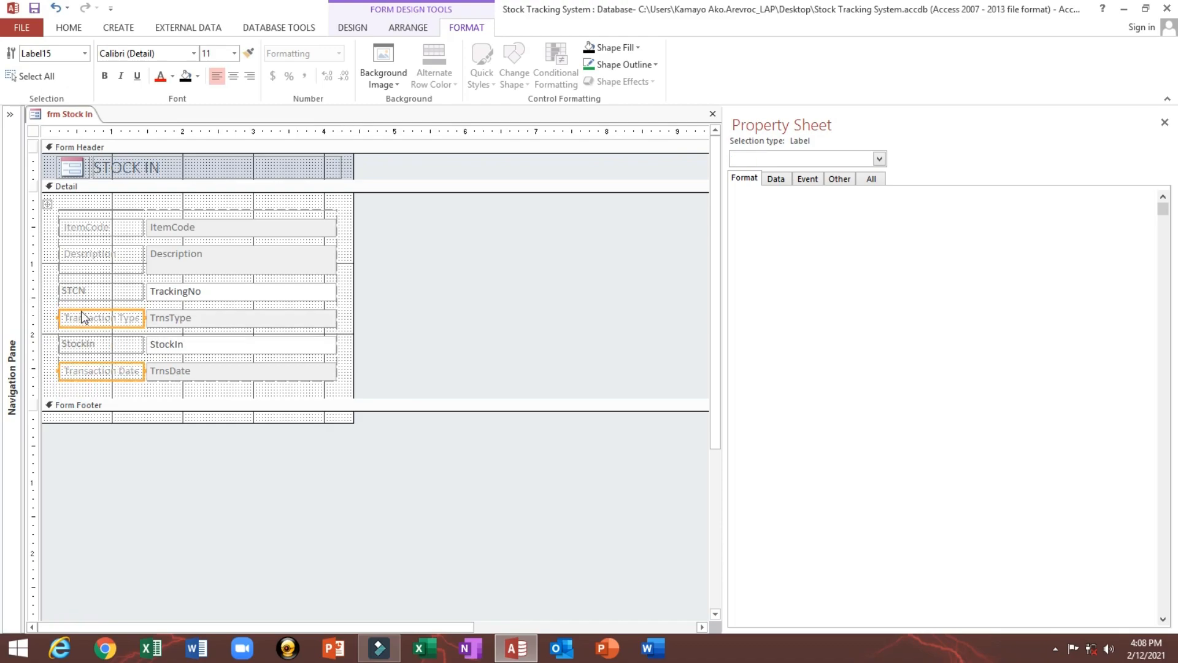
left_click_drag(68, 391, 75, 221)
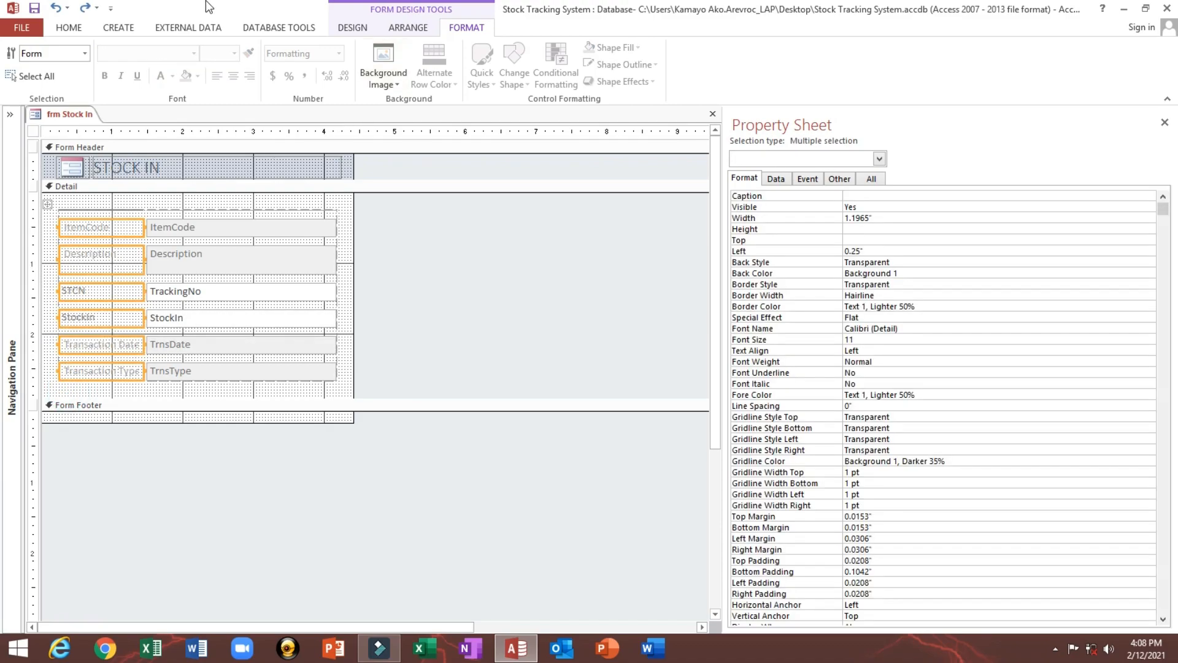
left_click(68, 27)
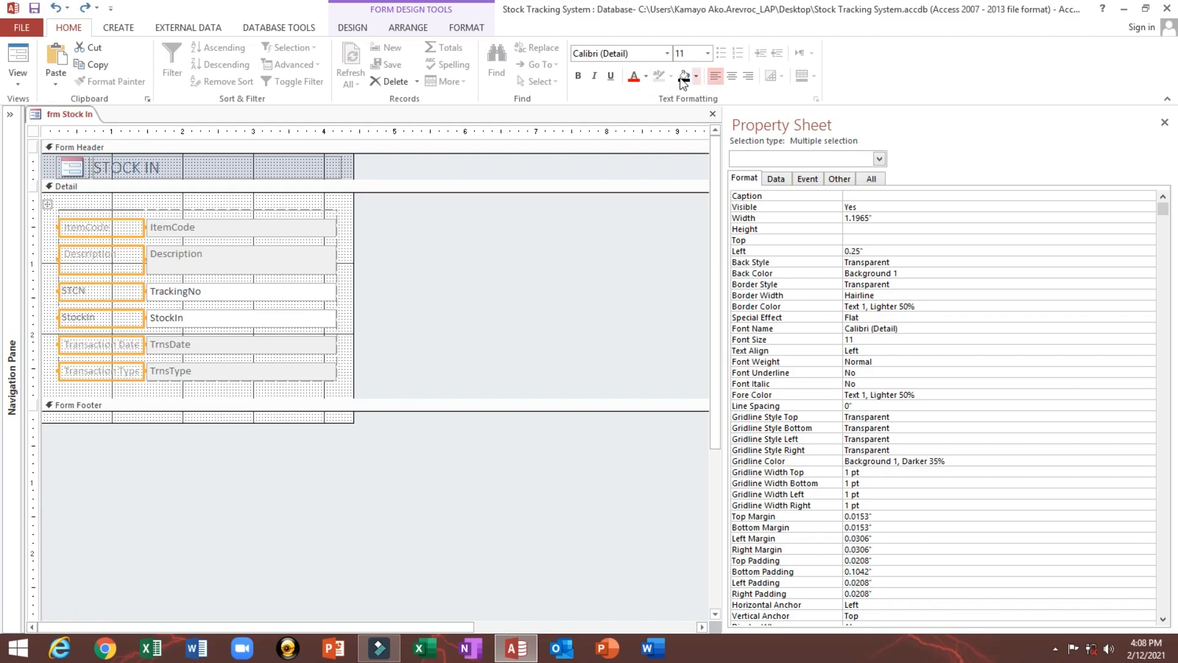
left_click(645, 76)
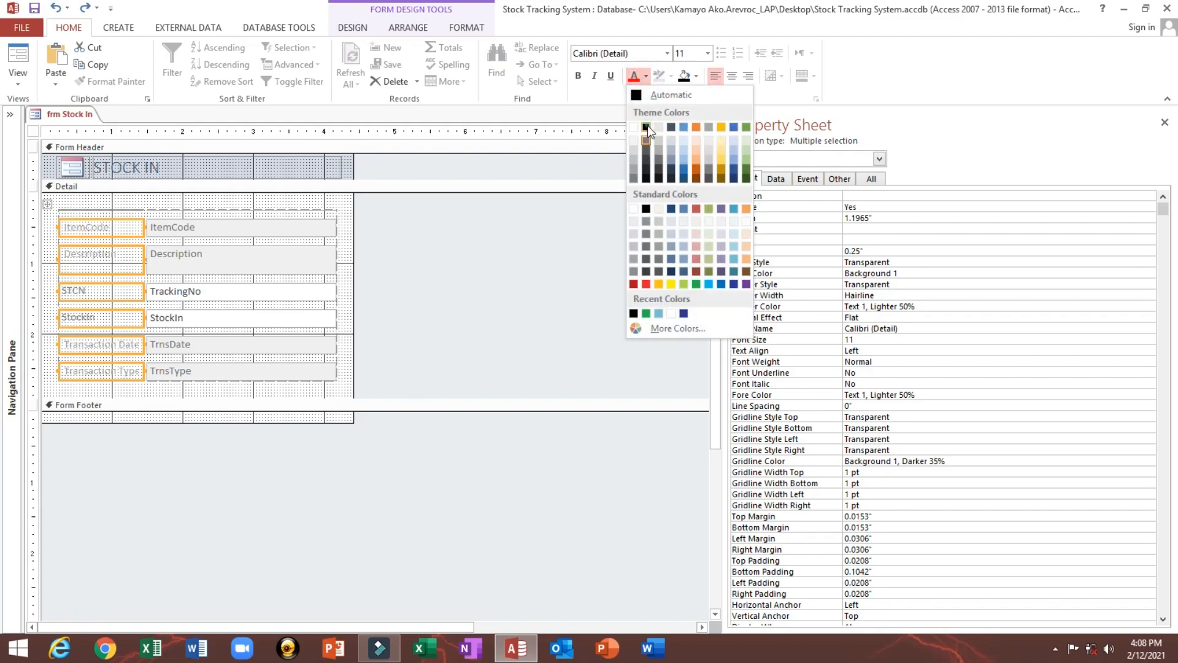
left_click(647, 126)
Display the form in Form View and reposition its pop-up window to check the layout.
left_click(20, 56)
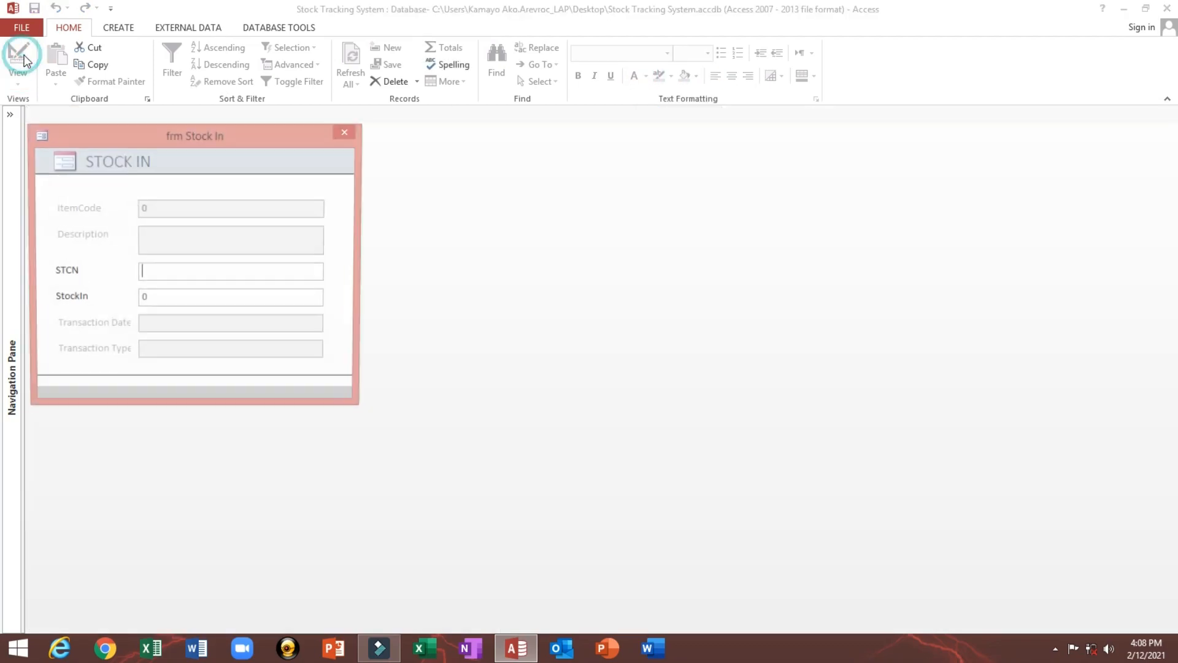
left_click_drag(194, 139, 238, 116)
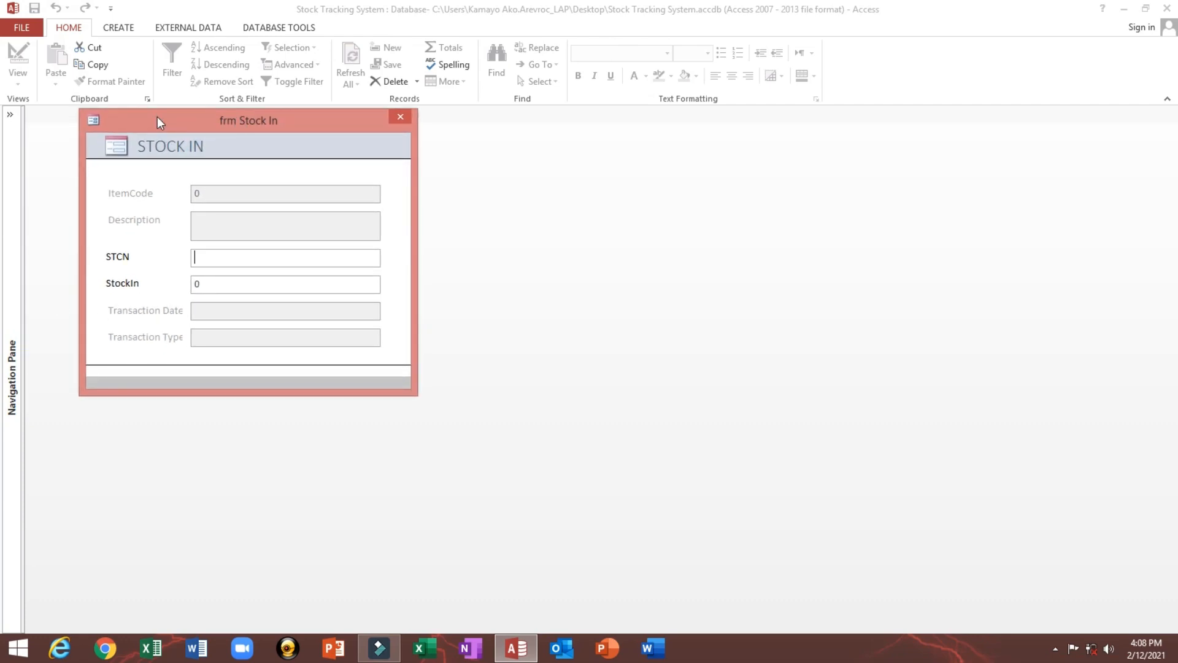
left_click_drag(158, 119, 182, 147)
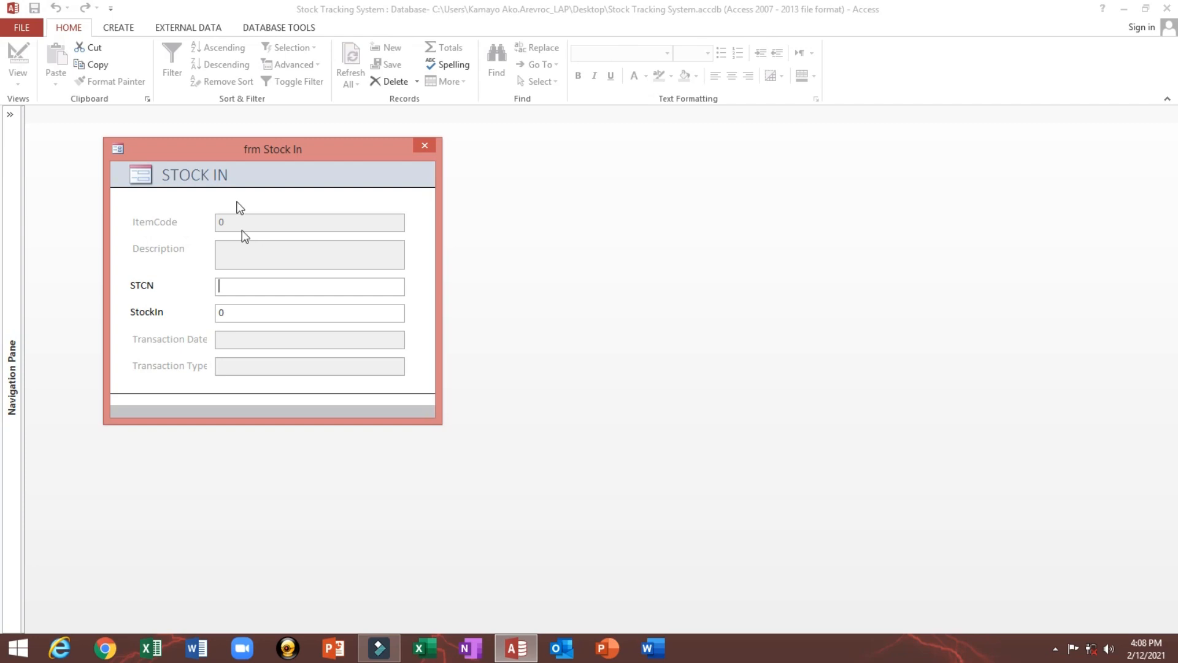
left_click_drag(214, 150, 213, 145)
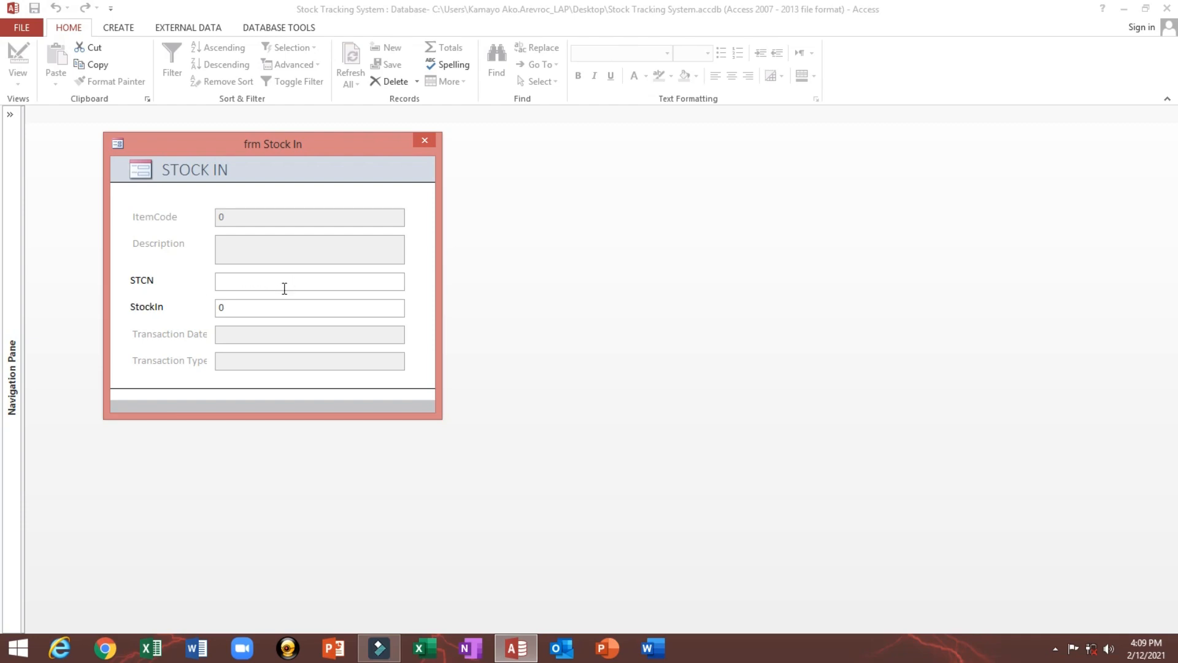
left_click(334, 305)
left_click_drag(190, 139, 165, 152)
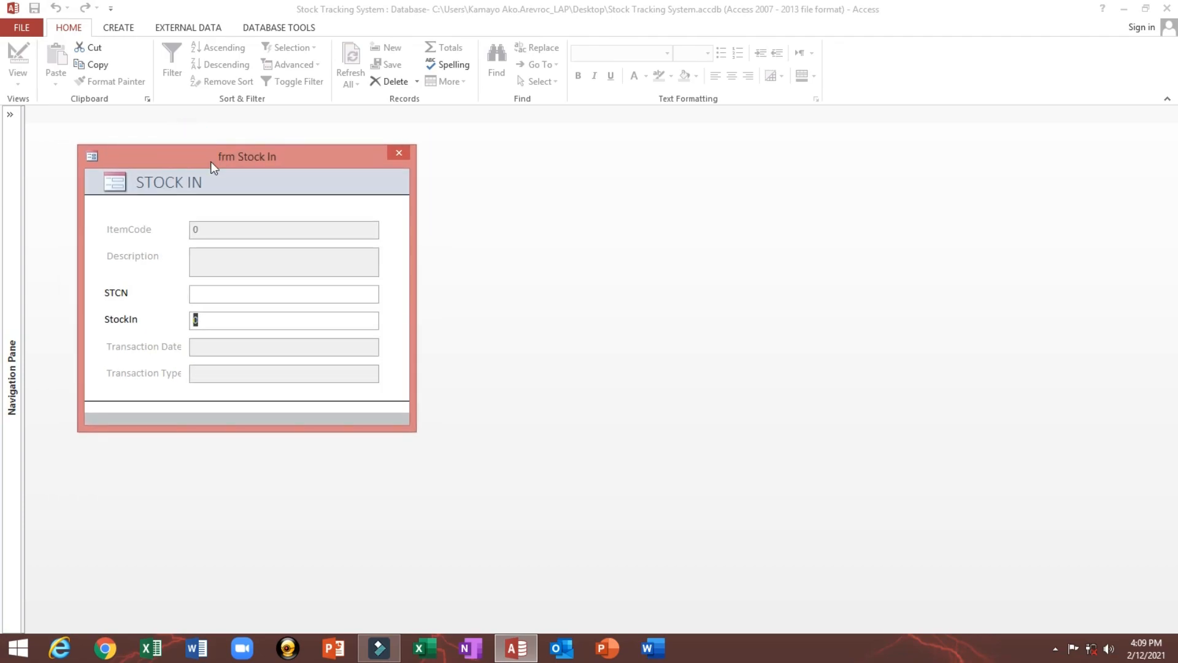
Return the form to Design View and change the StockIn label's caption to "Stock In".
right_click(175, 156)
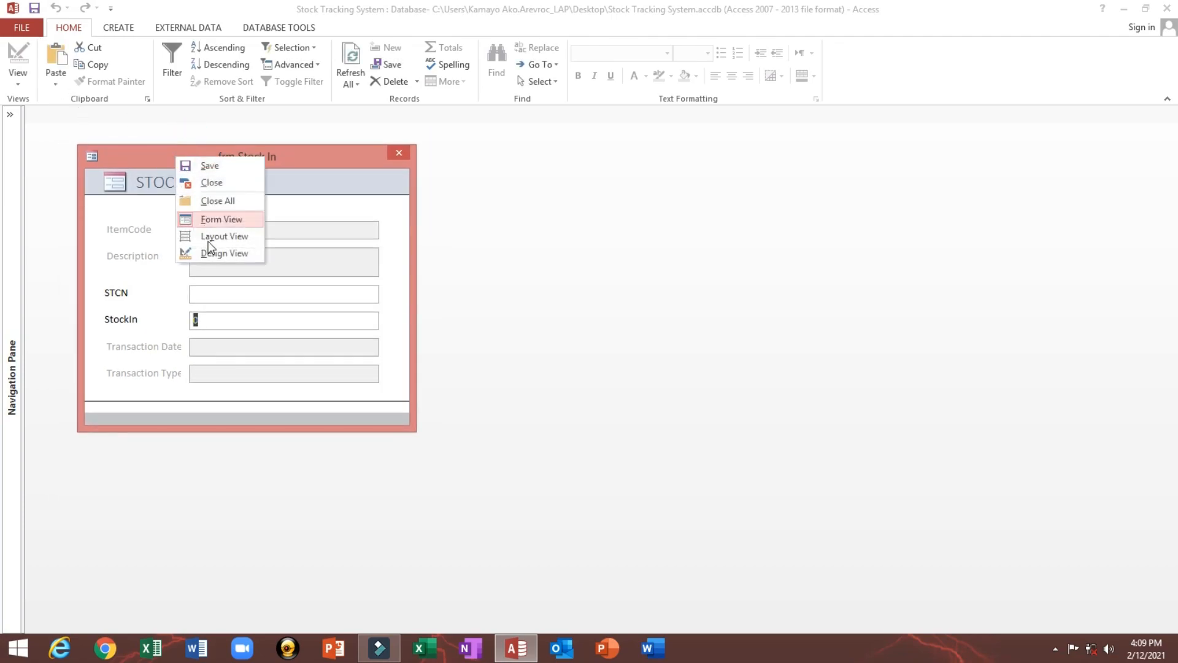
left_click(209, 258)
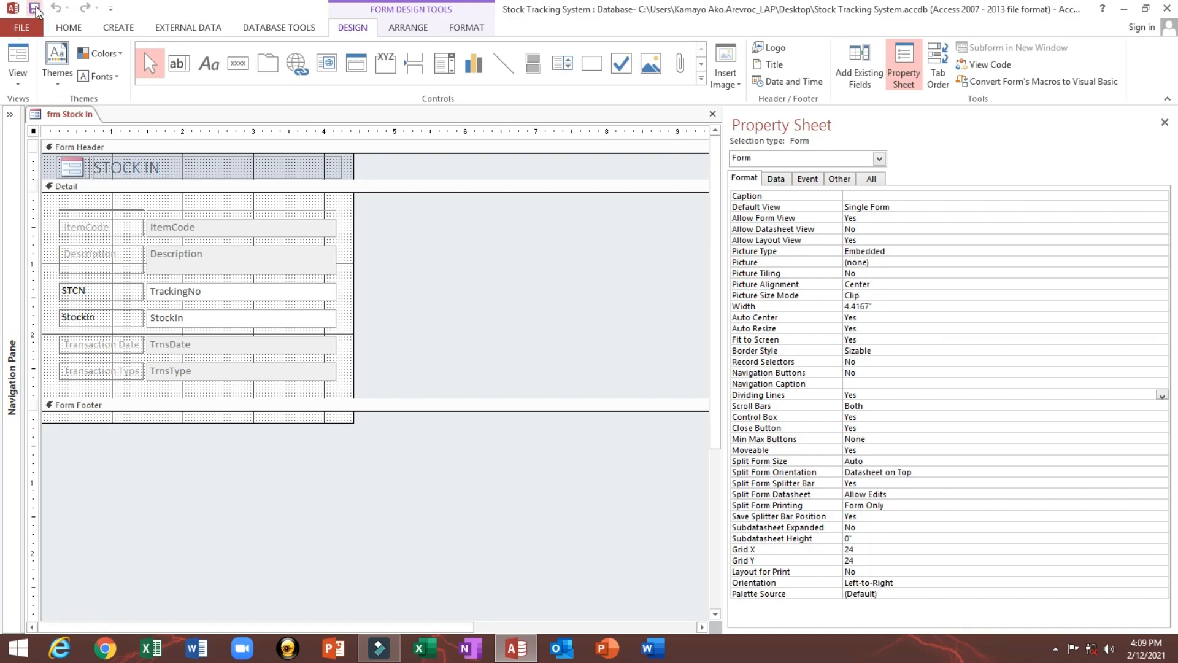
left_click(91, 330)
left_click(211, 317)
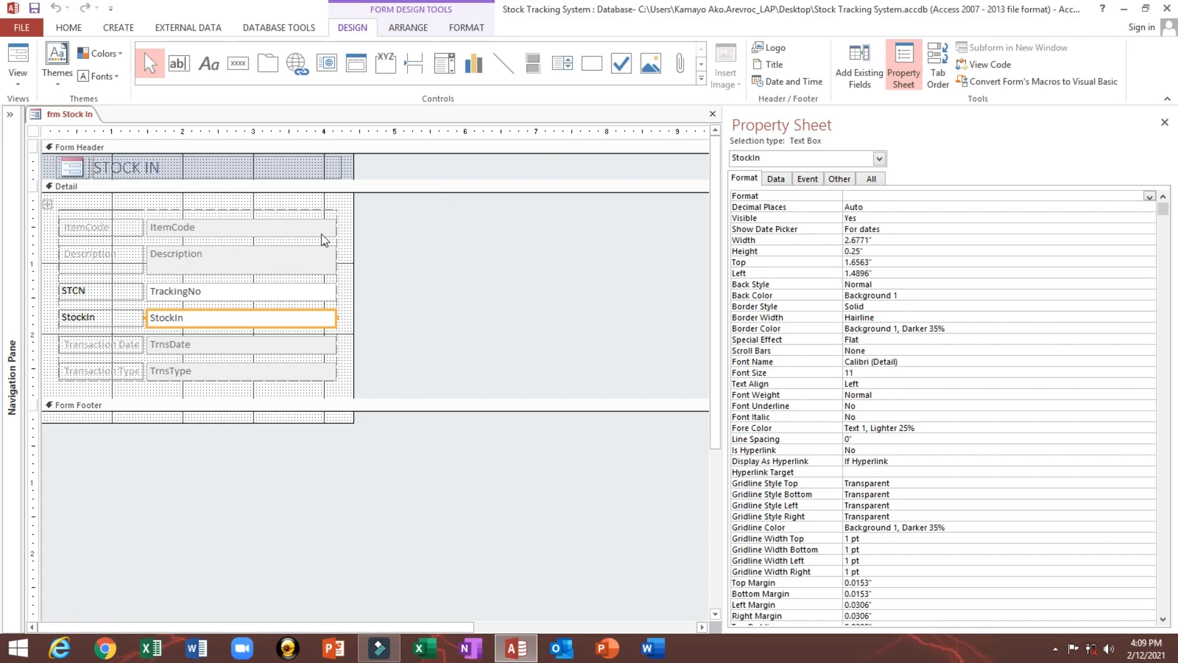
left_click(90, 317)
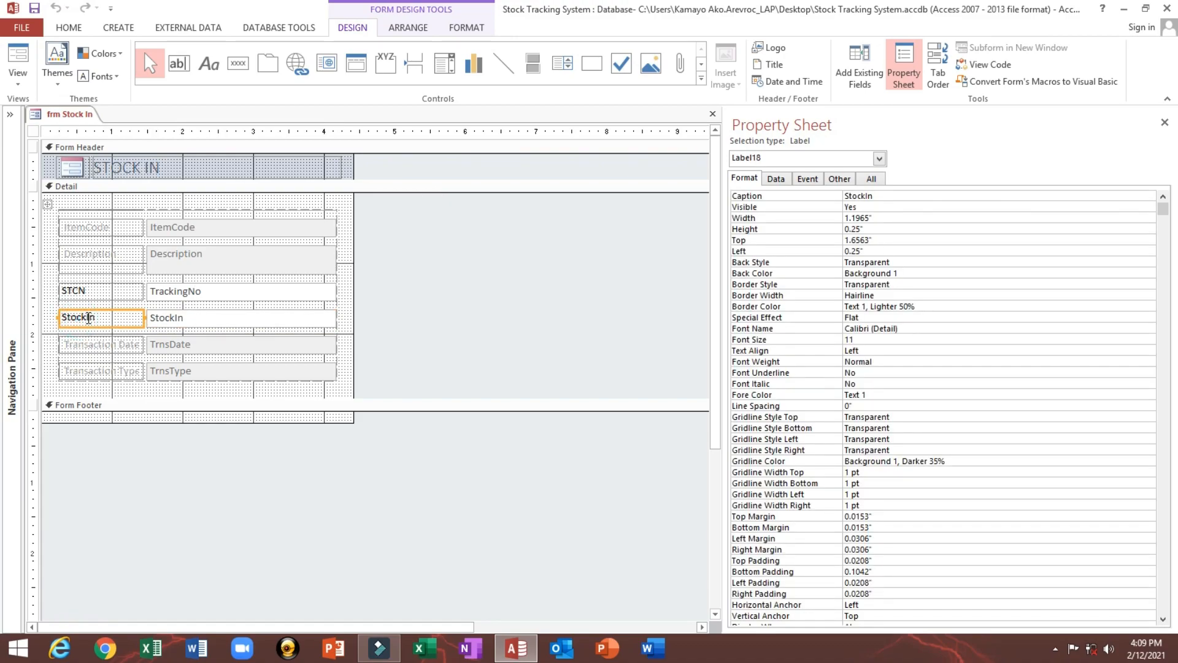
left_click(90, 317)
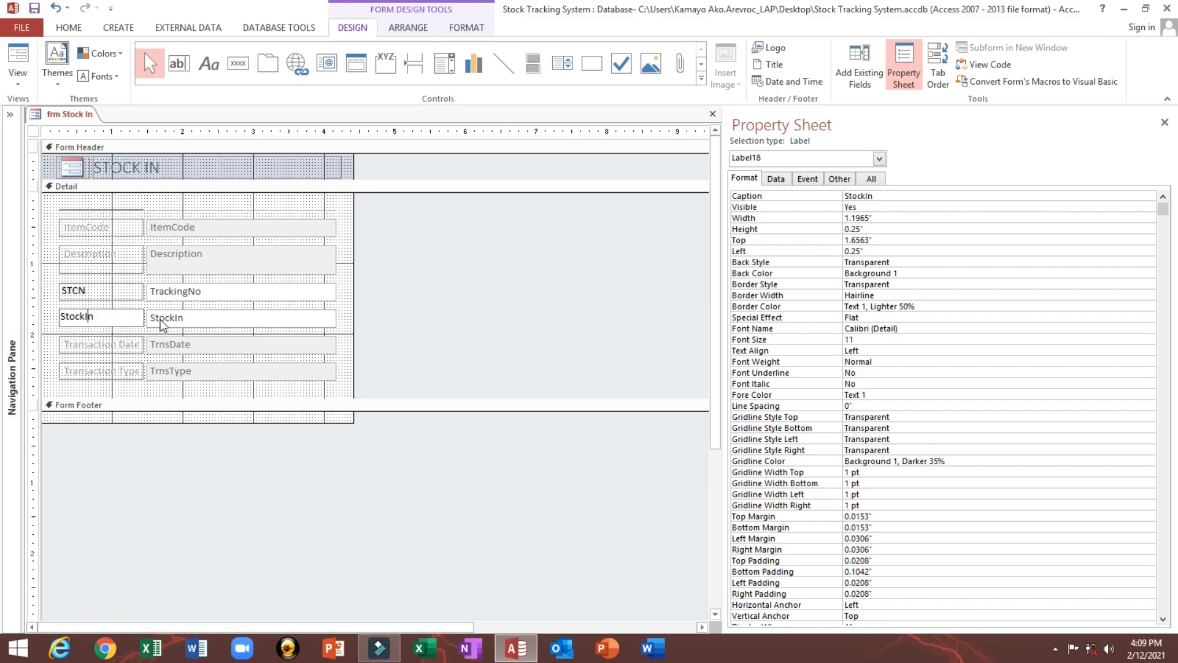
left_click(86, 314)
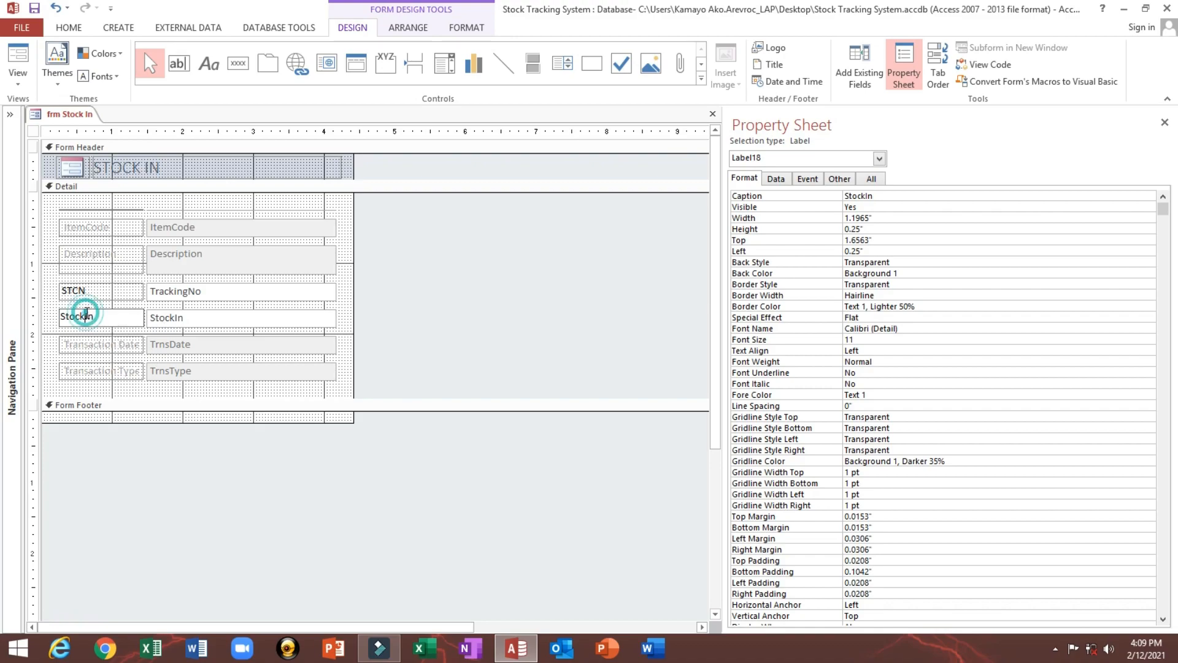
Assign an Event Procedure to the StockIn text box's After Update event and open its VBA code.
left_click(179, 319)
left_click(807, 178)
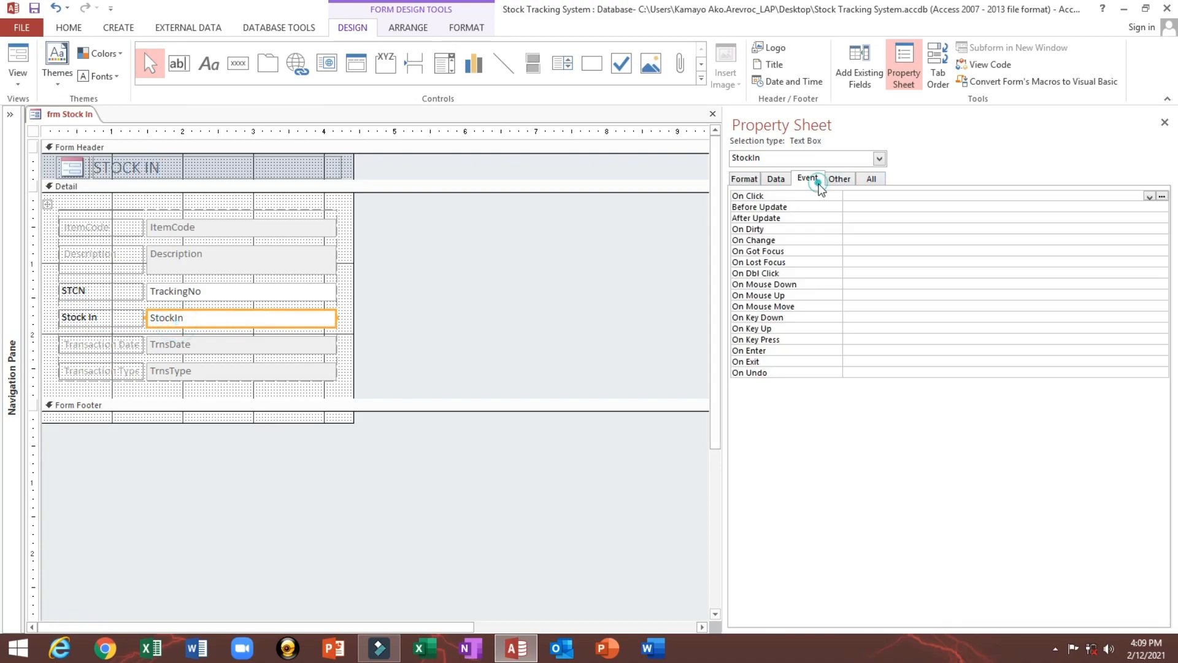
left_click(764, 217)
left_click(1150, 219)
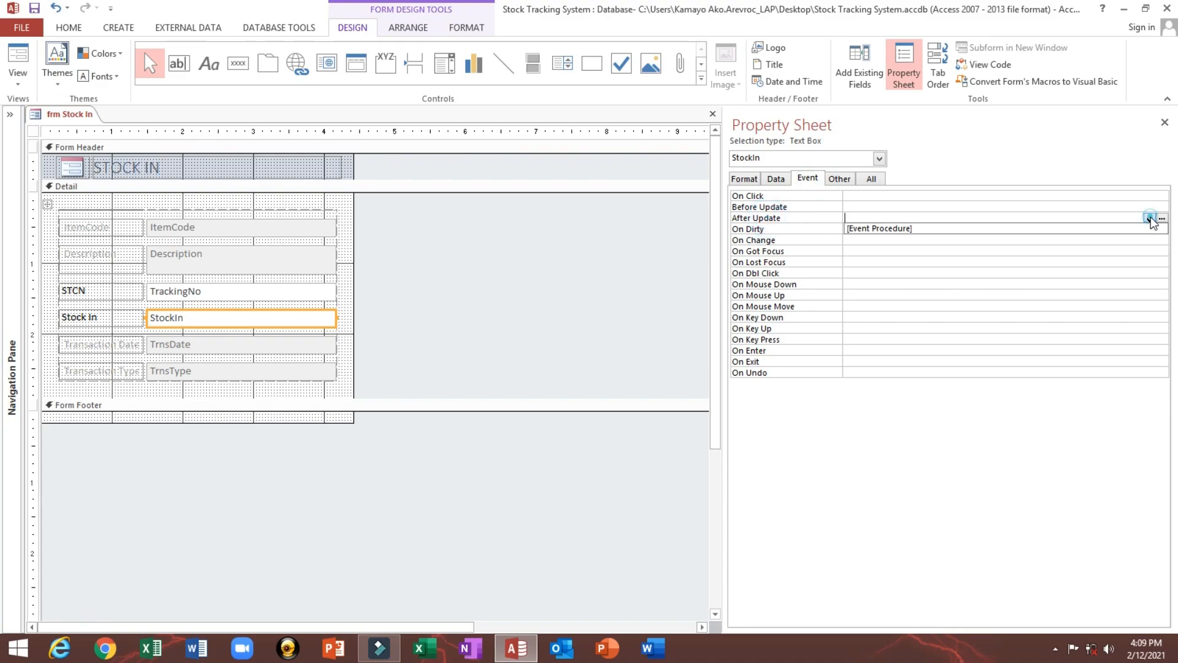
left_click(1147, 226)
left_click(1162, 219)
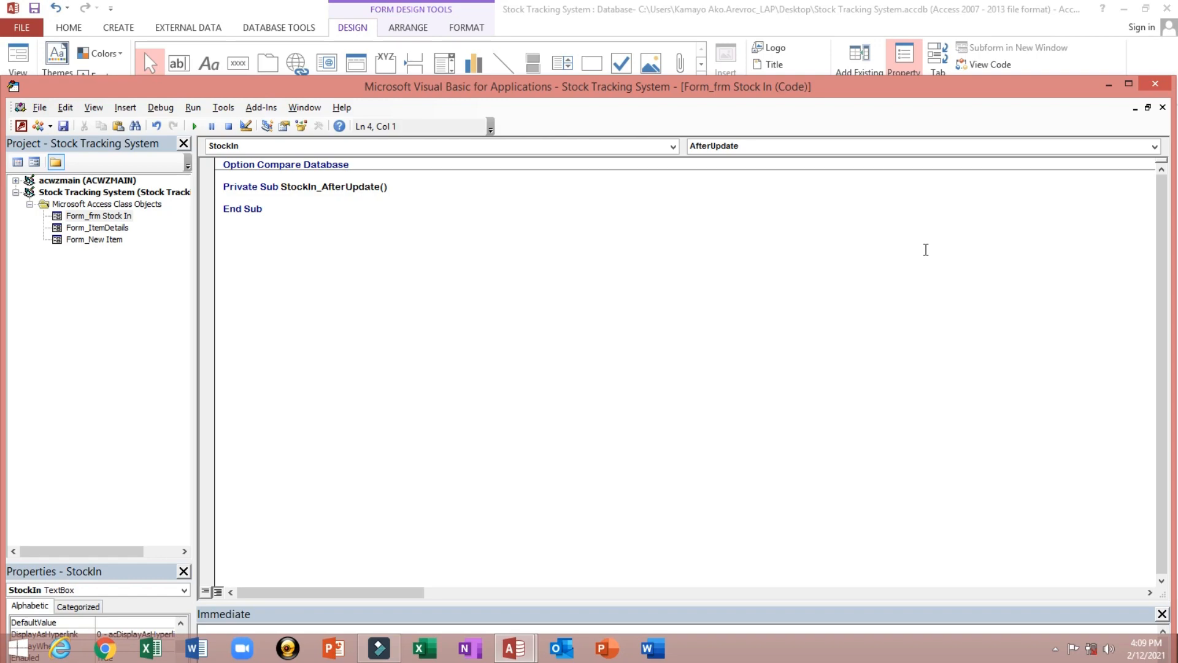
Declare the variable strDescription As String inside the StockIn_AfterUpdate procedure.
type("dim strDescription as str")
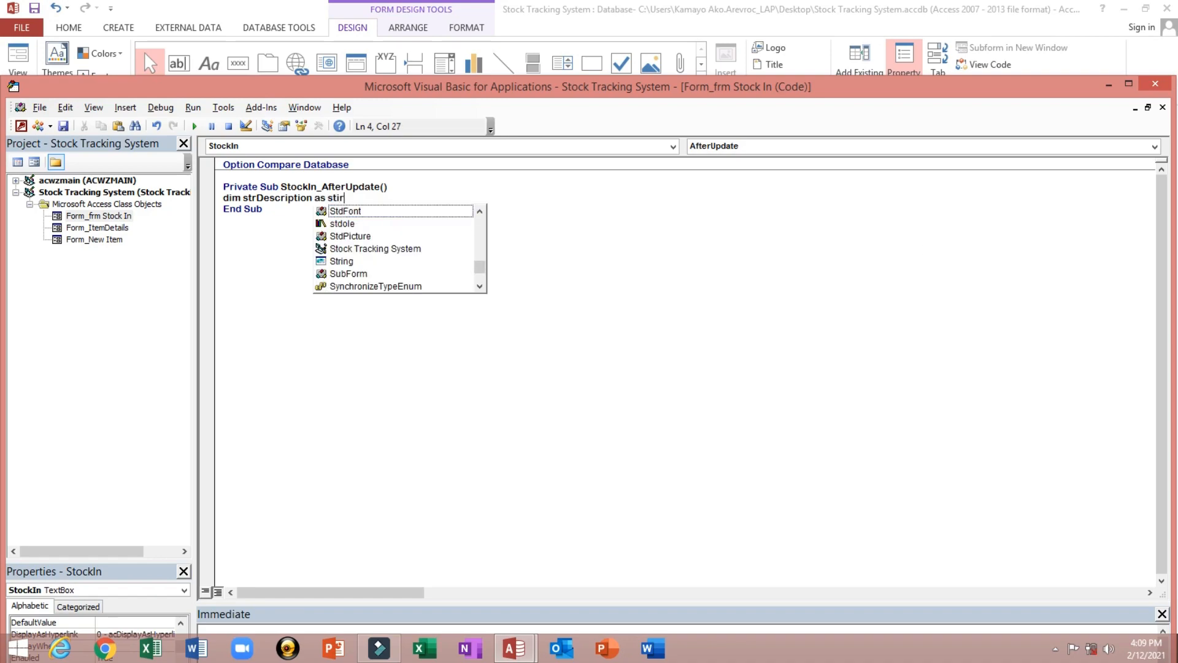
type("ing")
key("Return")
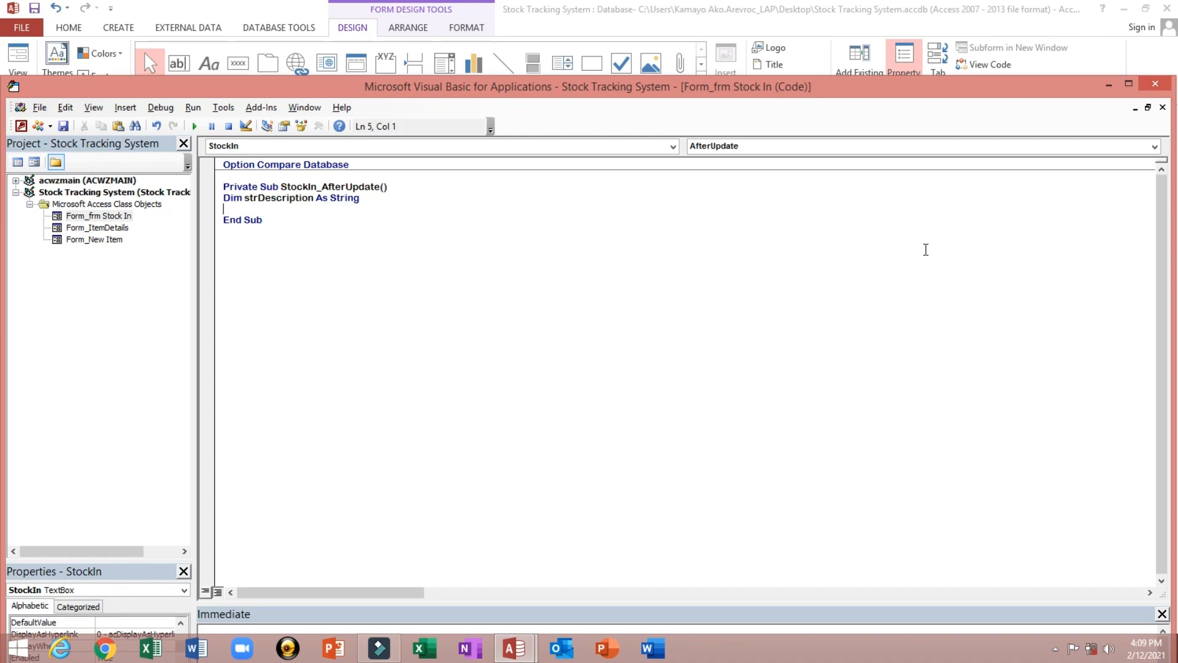
Add a code line that assigns Me.Description.Value to strDescription.
type("strDescription=Me.")
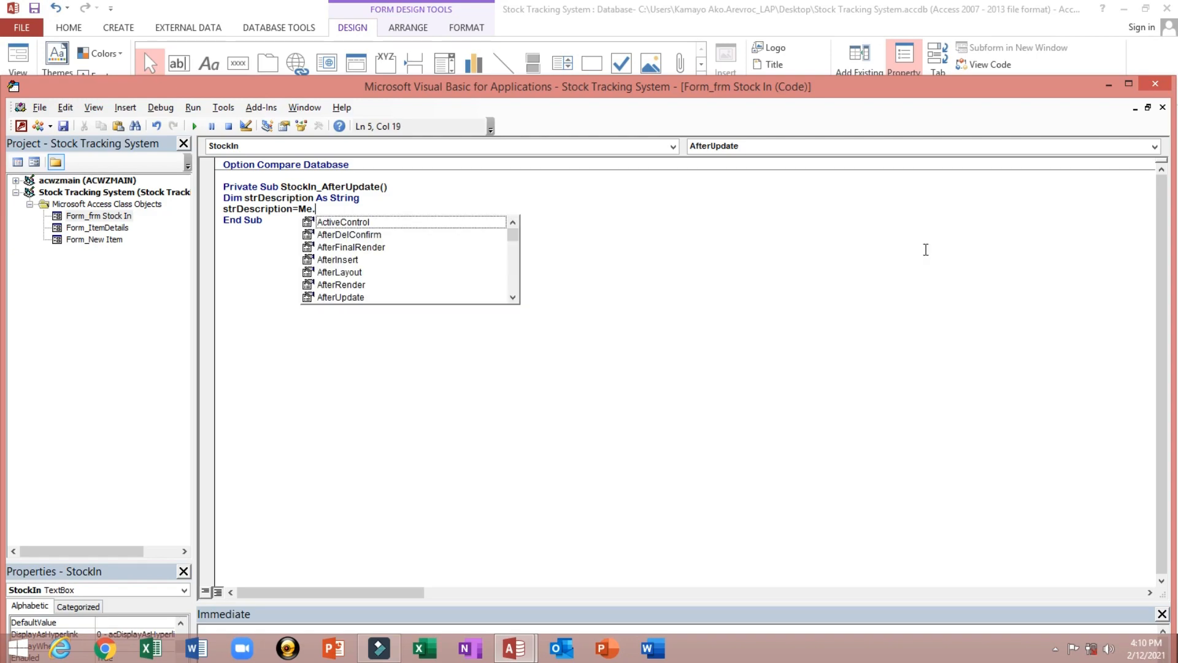
type("d")
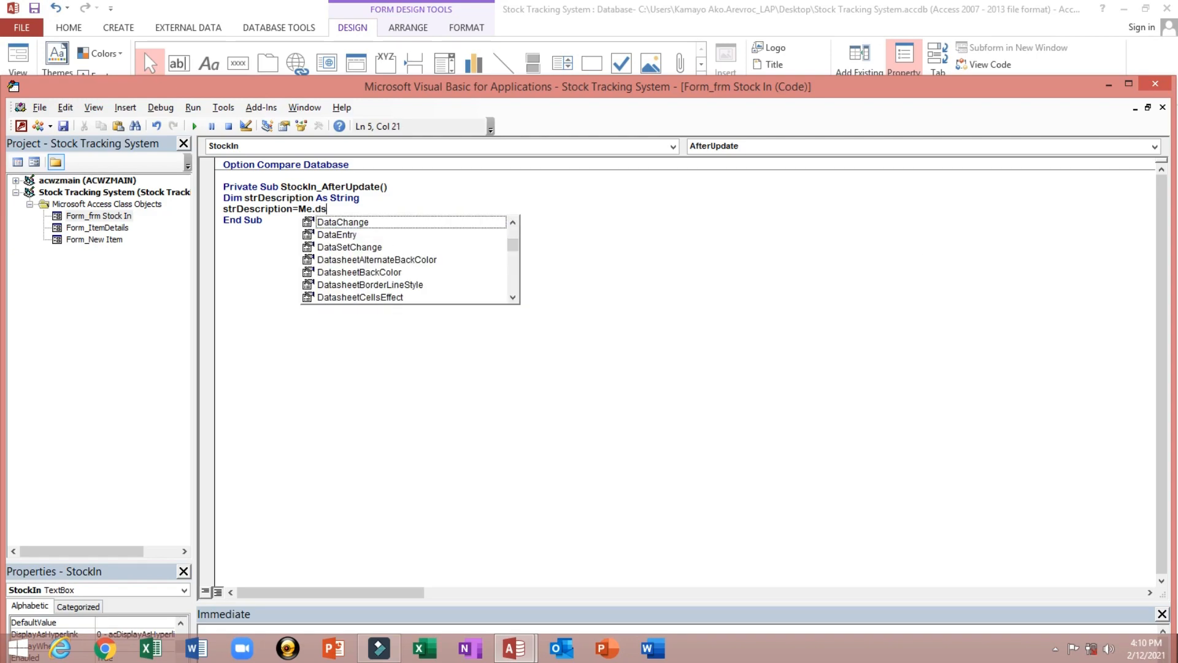
type("es")
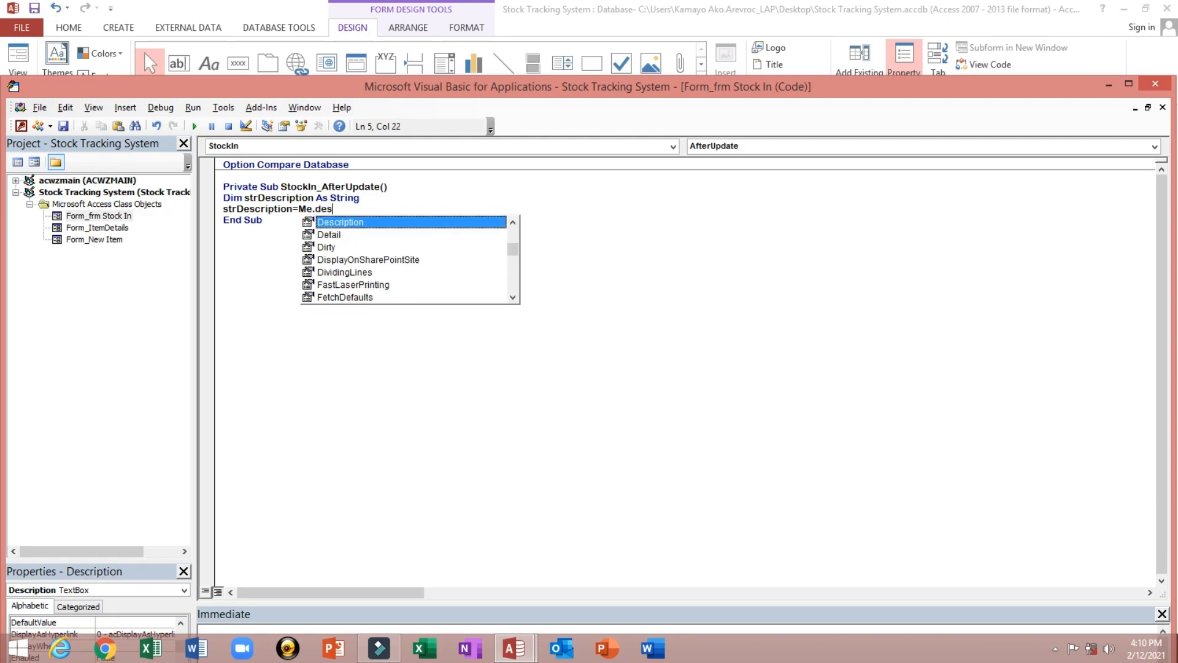
double_click(353, 221)
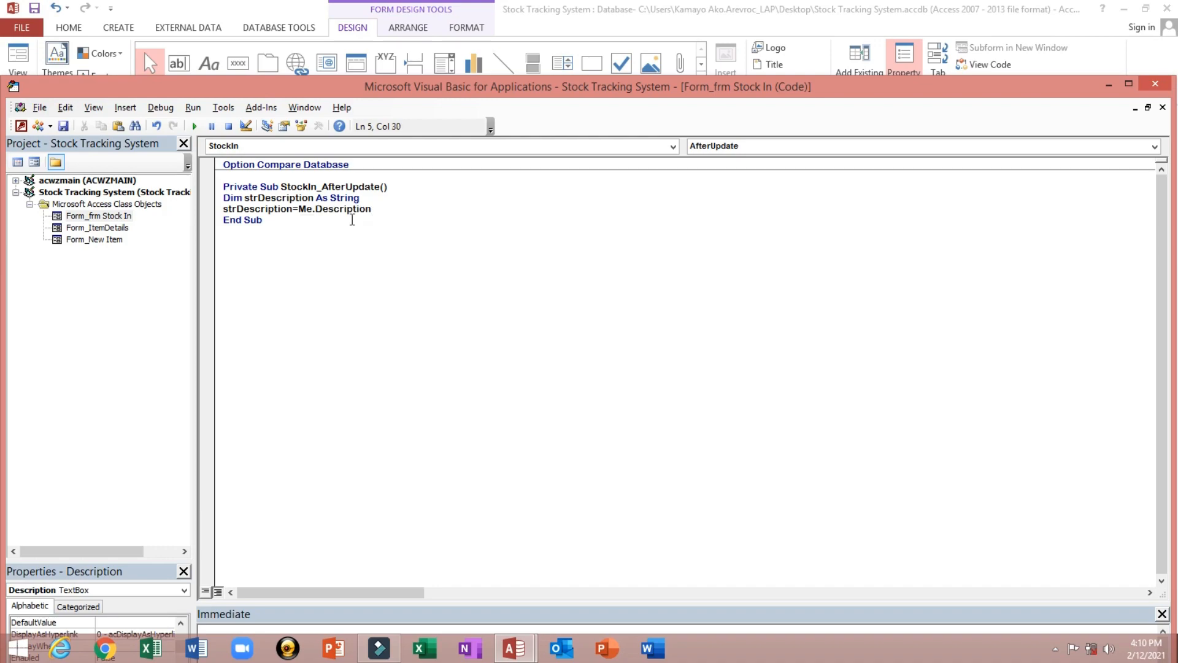
type(".val")
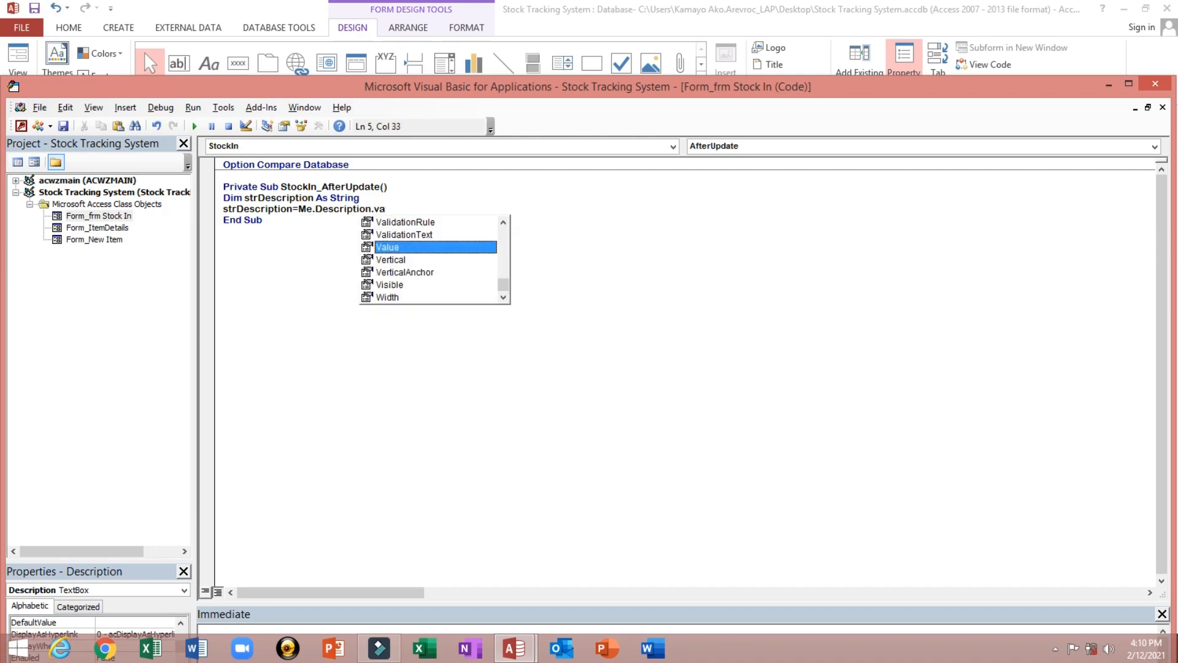
key("Tab")
key("Return")
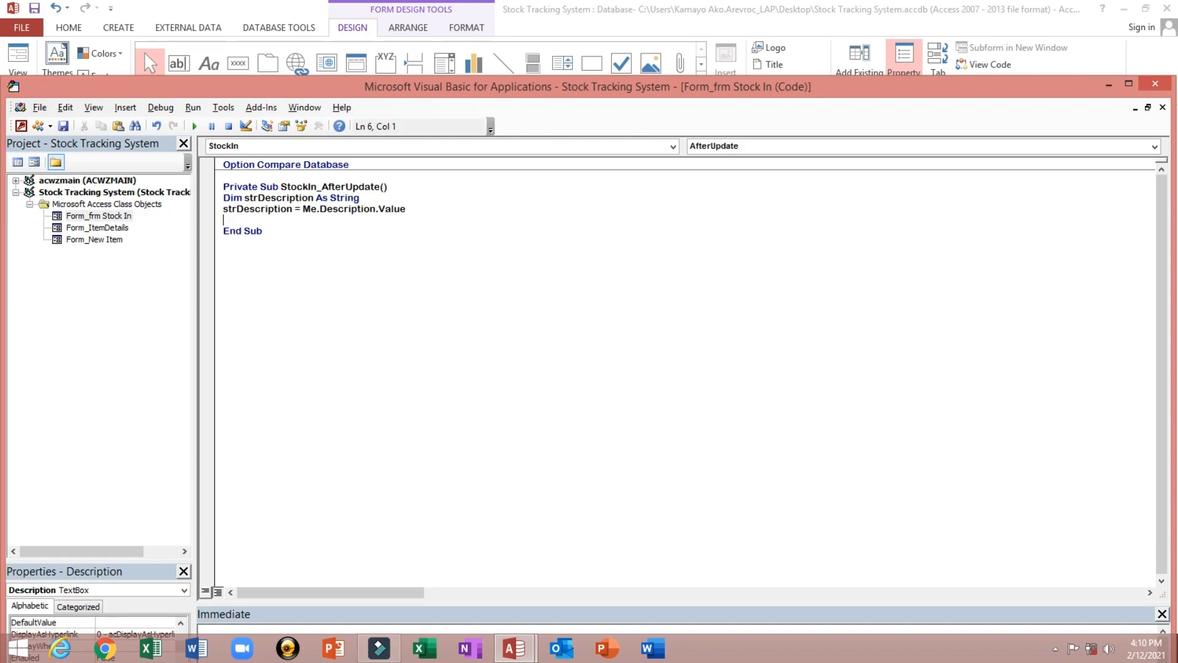
Declare the variables db As DAO.Database and rst As DAO.Recordset in the StockIn_AfterUpdate procedure.
type("dim db as da")
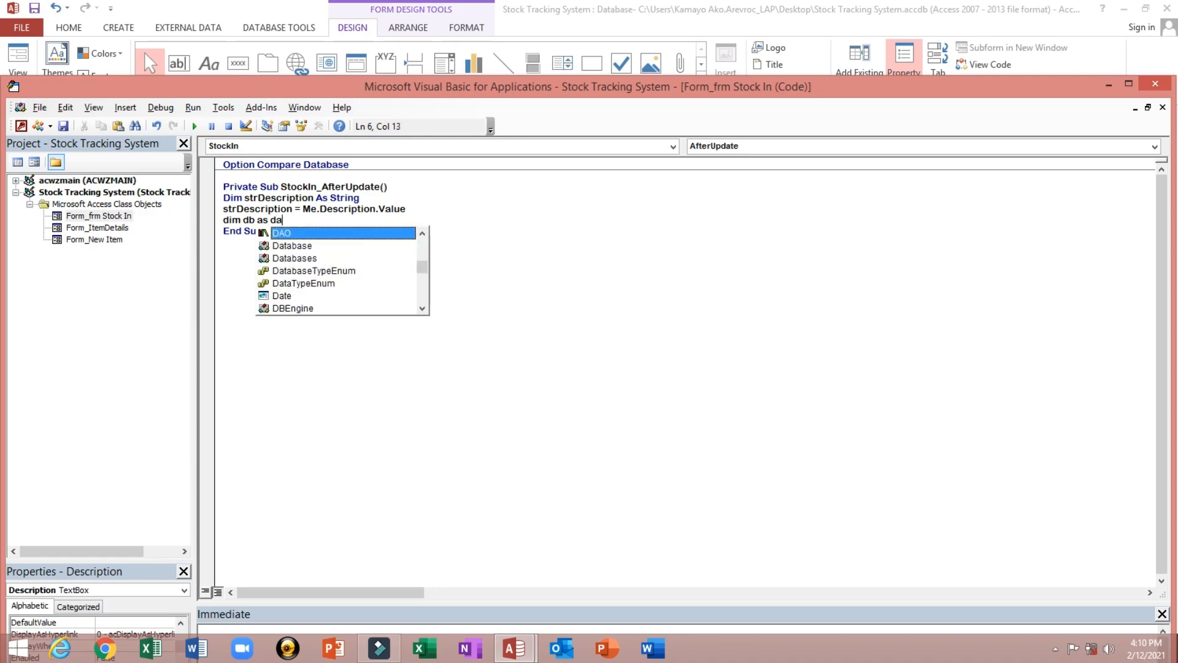
key("Tab")
type(".da")
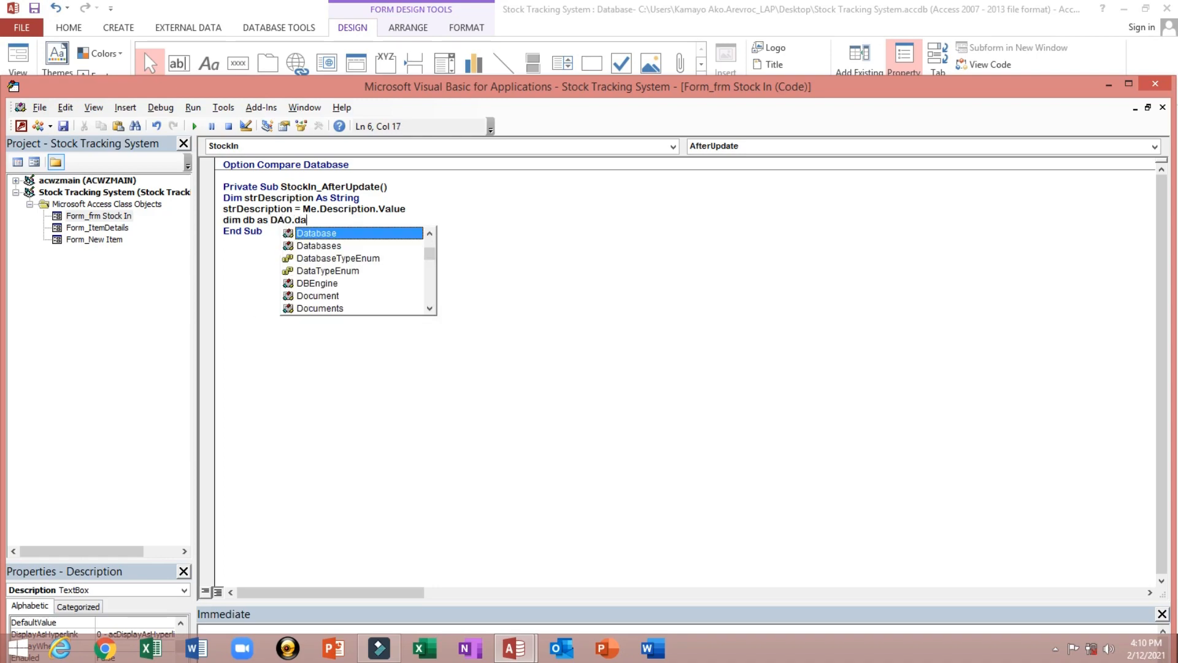
key("Return")
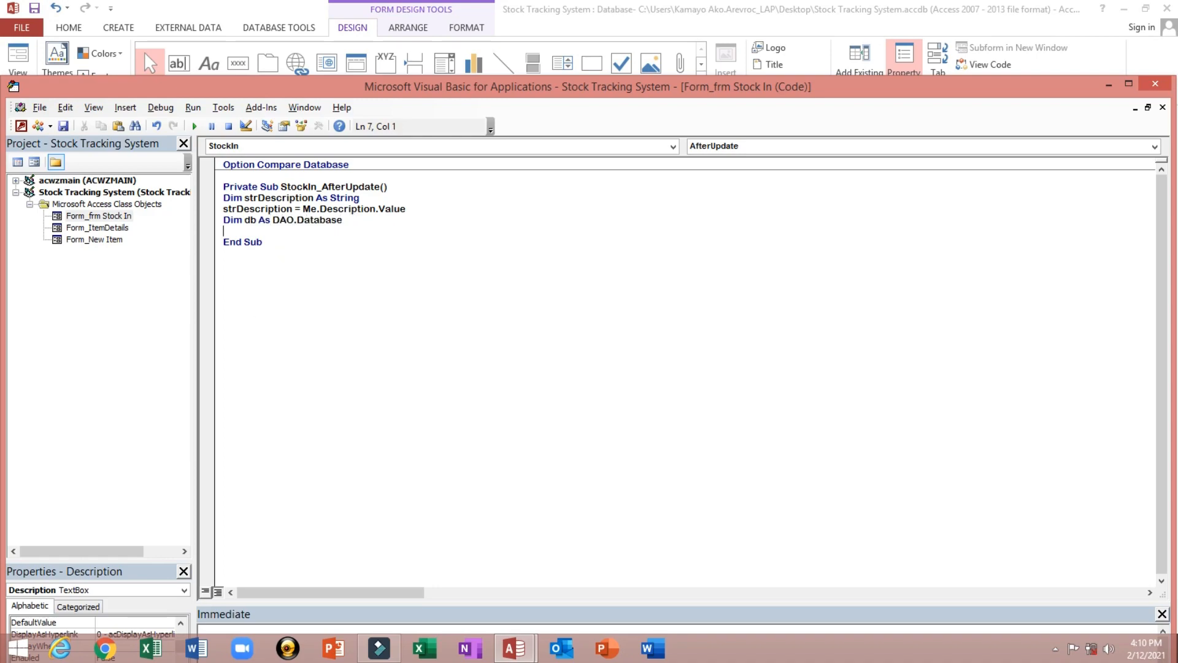
type("dim rst as d")
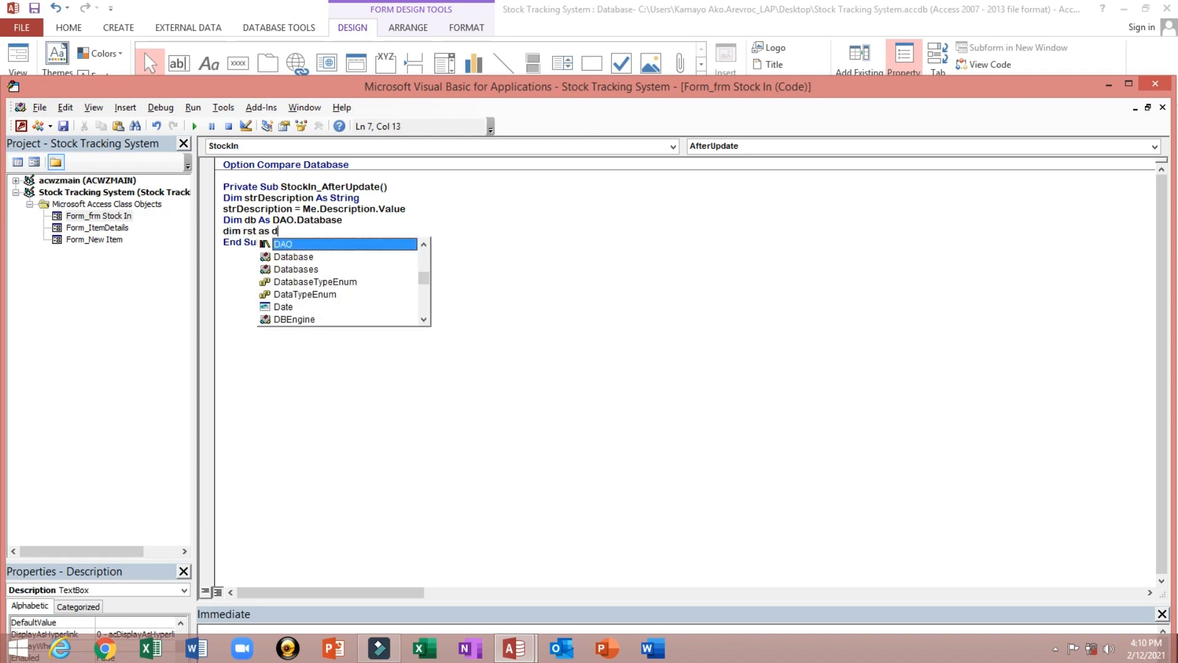
type("a.re")
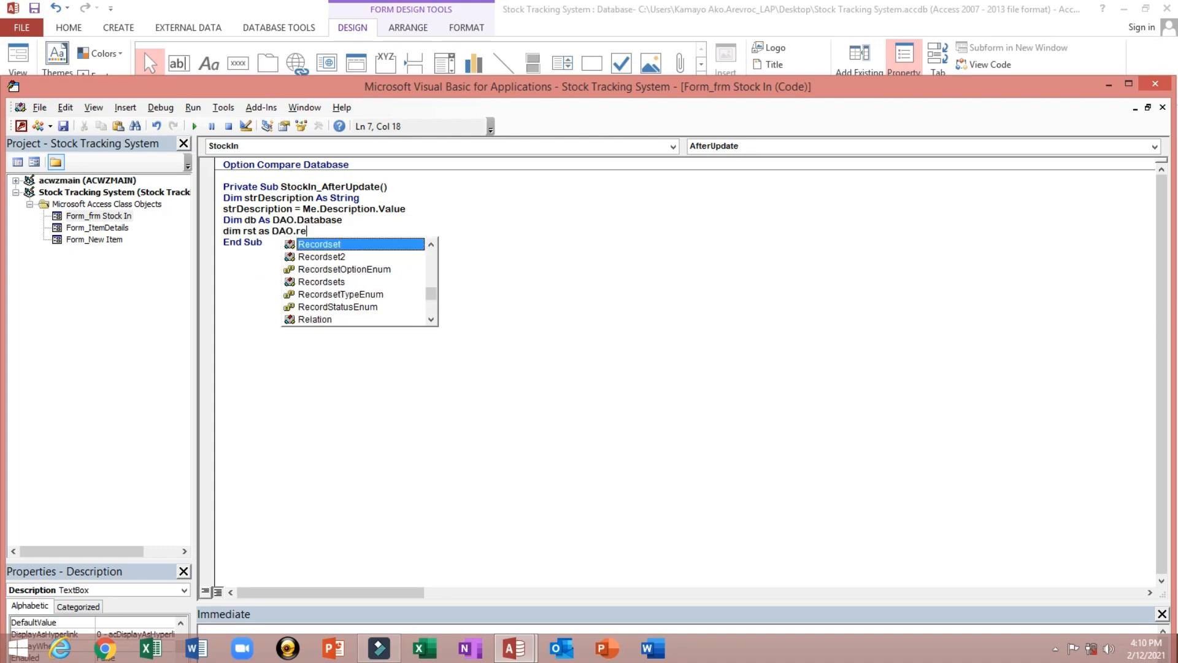
key("Return")
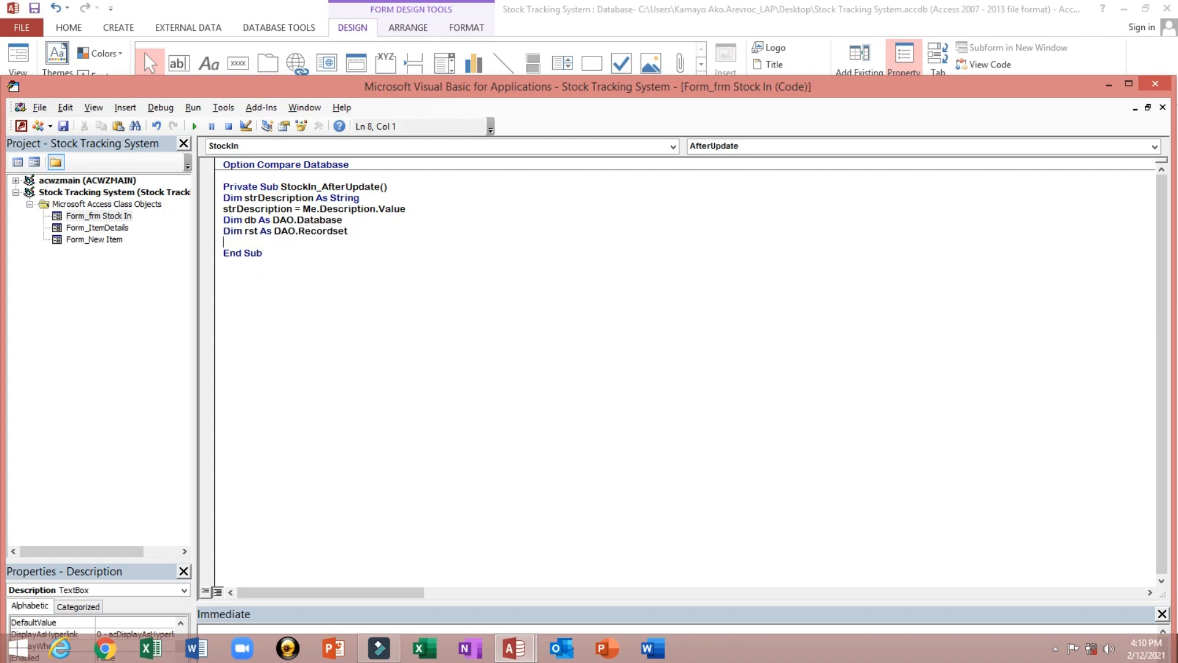
Add the line Set db = CurrentDb below the declarations, followed by blank lines.
type("set db = currentDB")
key("Return")
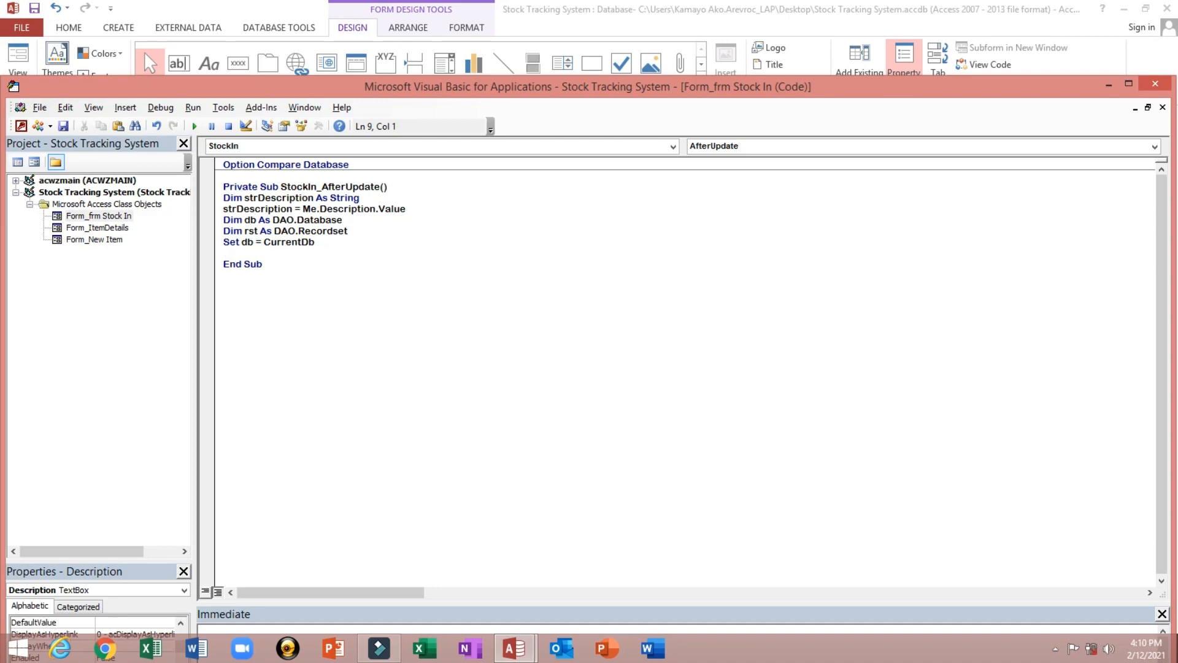
key("Return")
key("Return")
key("Return")
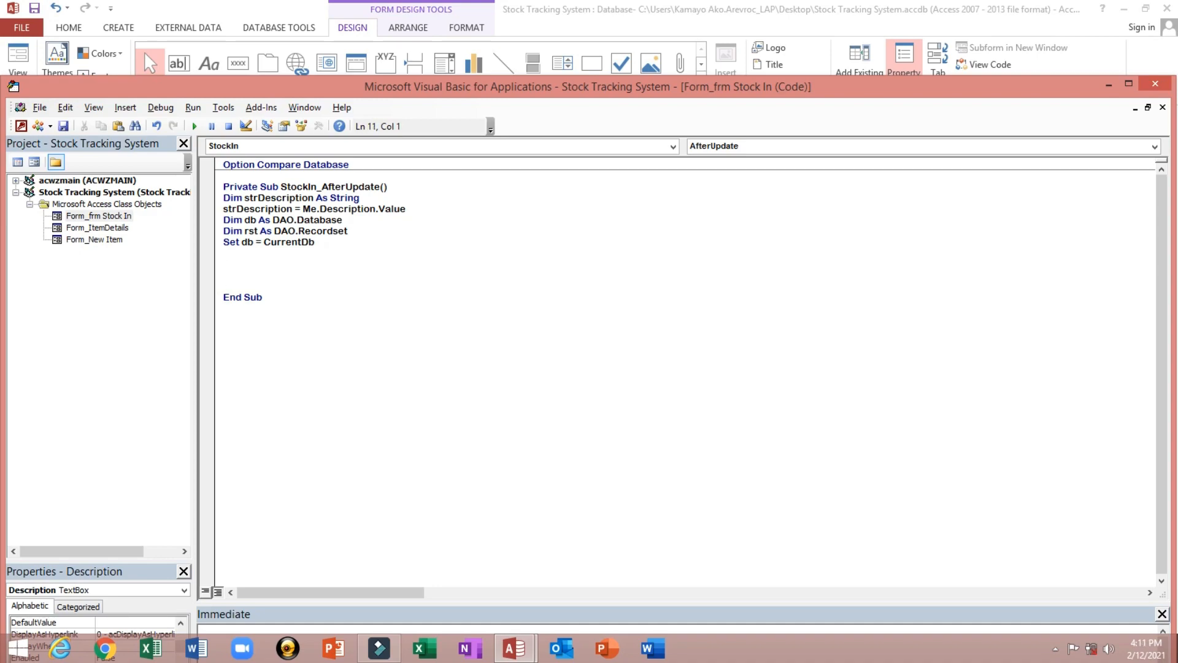
Begin the line Set rst = db.OpenRecordset( with a query that selects Inv_Qty from Inventory with a where clause.
type("Set rst=db.op")
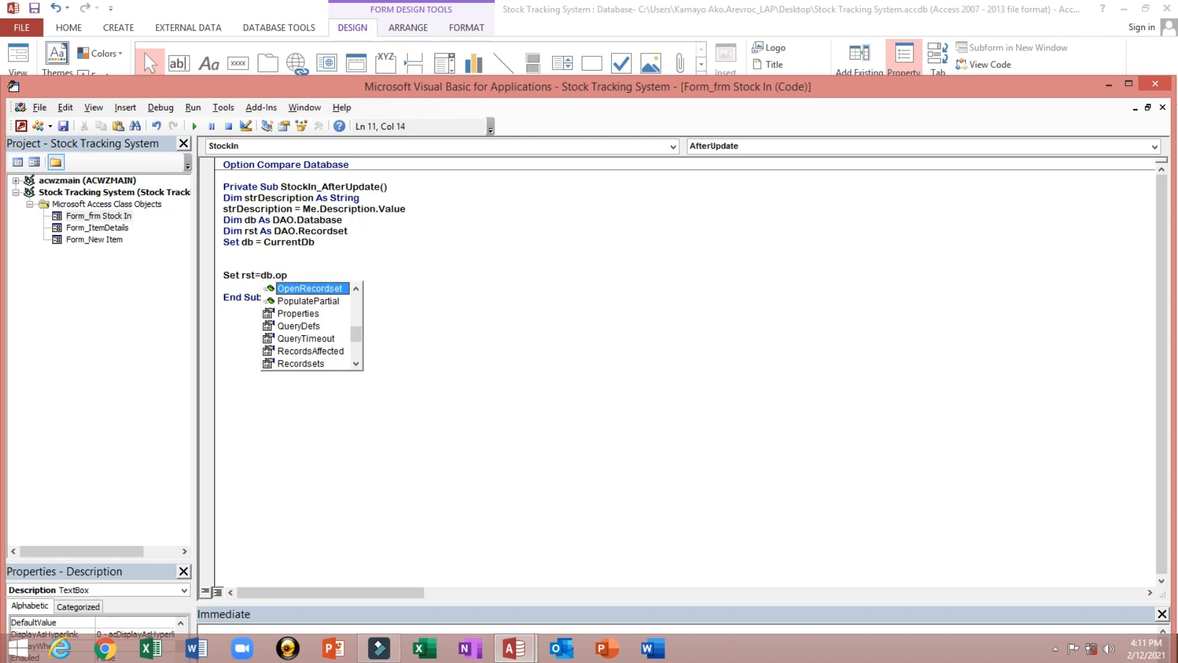
key("Tab")
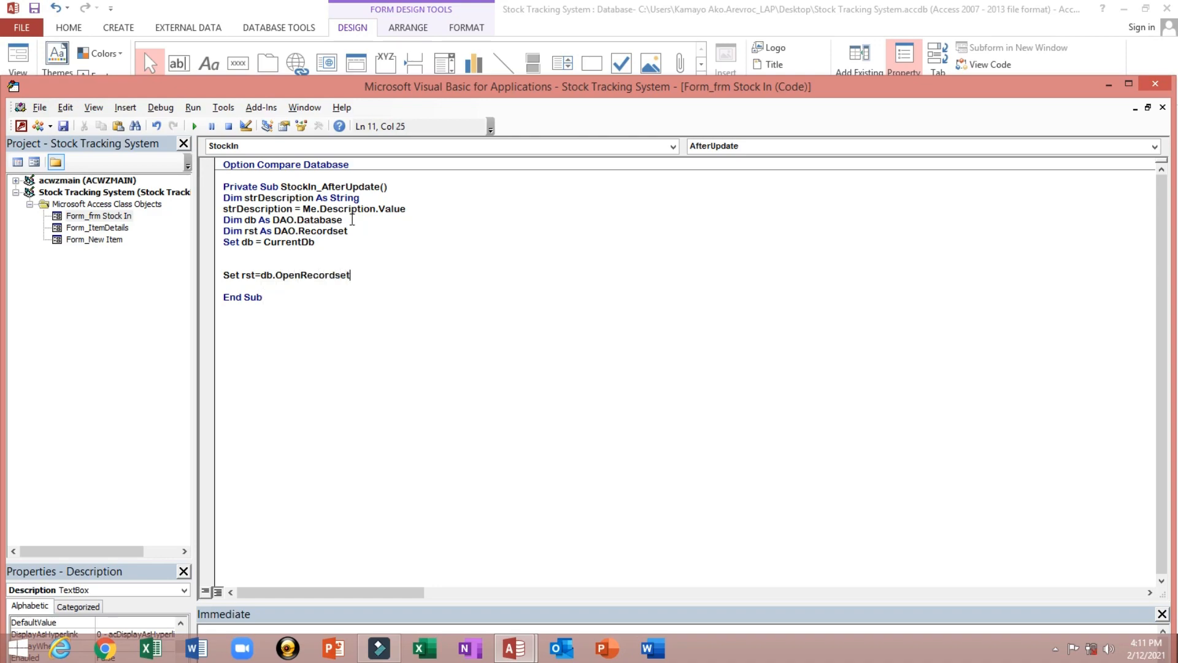
type("(")
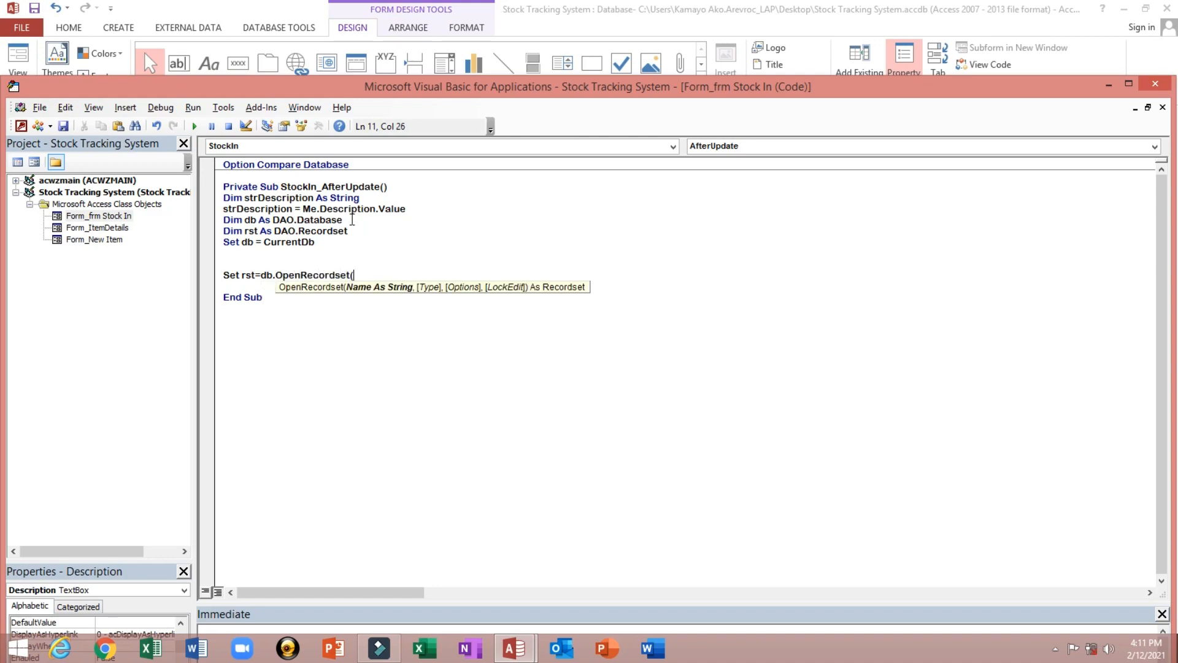
type("\"select Inv_Qty from INven")
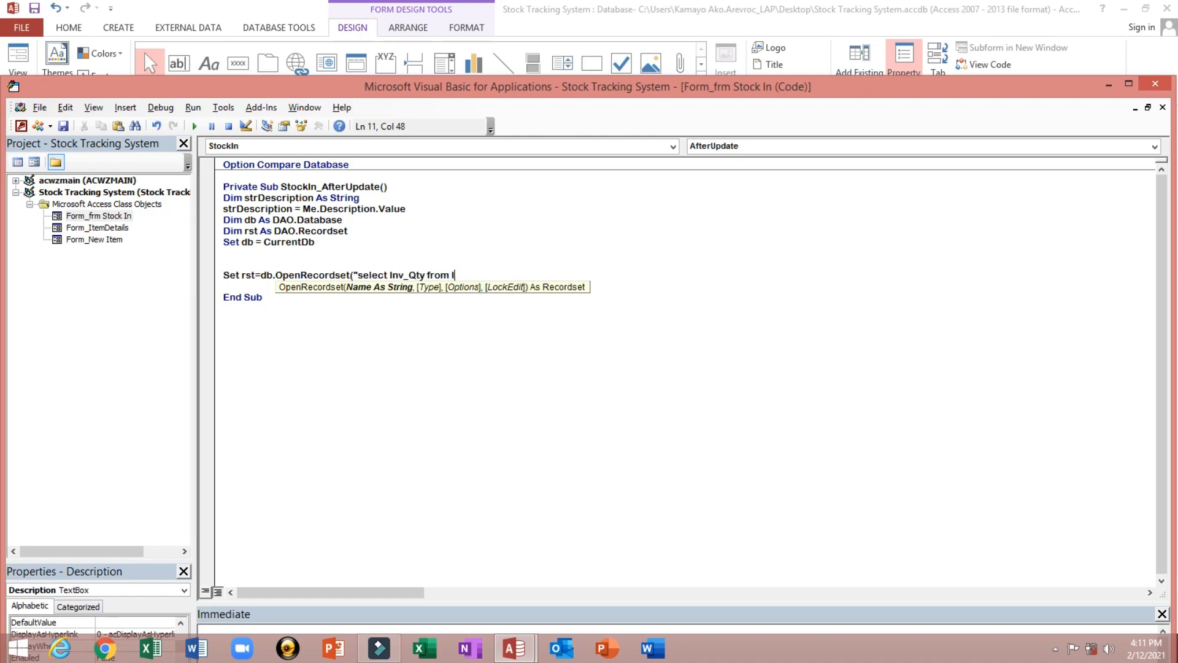
key("BackSpace")
type("nv")
key("BackSpace")
key("BackSpace")
type("nventpo")
key("BackSpace")
key("BackSpace")
type("por")
key("BackSpace")
key("BackSpace")
key("BackSpace")
type("ory where Itemcode")
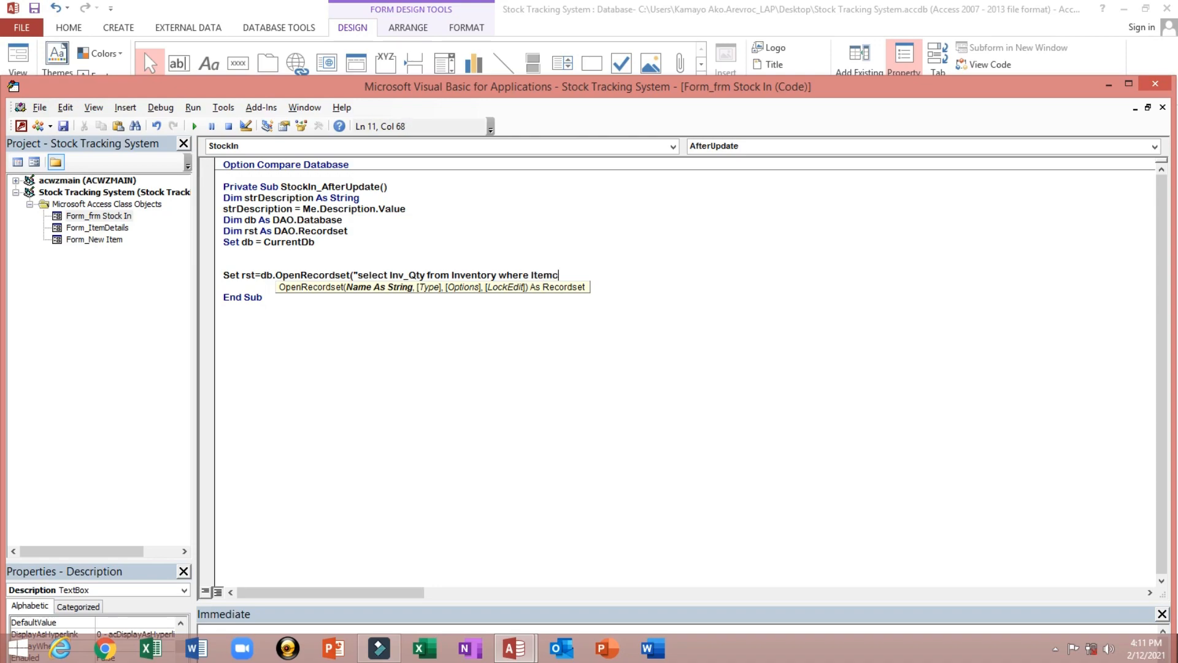
Complete the OpenRecordset query's condition as ItemCode=" & Me.ItemCode) and leave blank lines below it.
key("BackSpace")
key("BackSpace")
key("BackSpace")
key("BackSpace")
type("Code=\"& Me.ti")
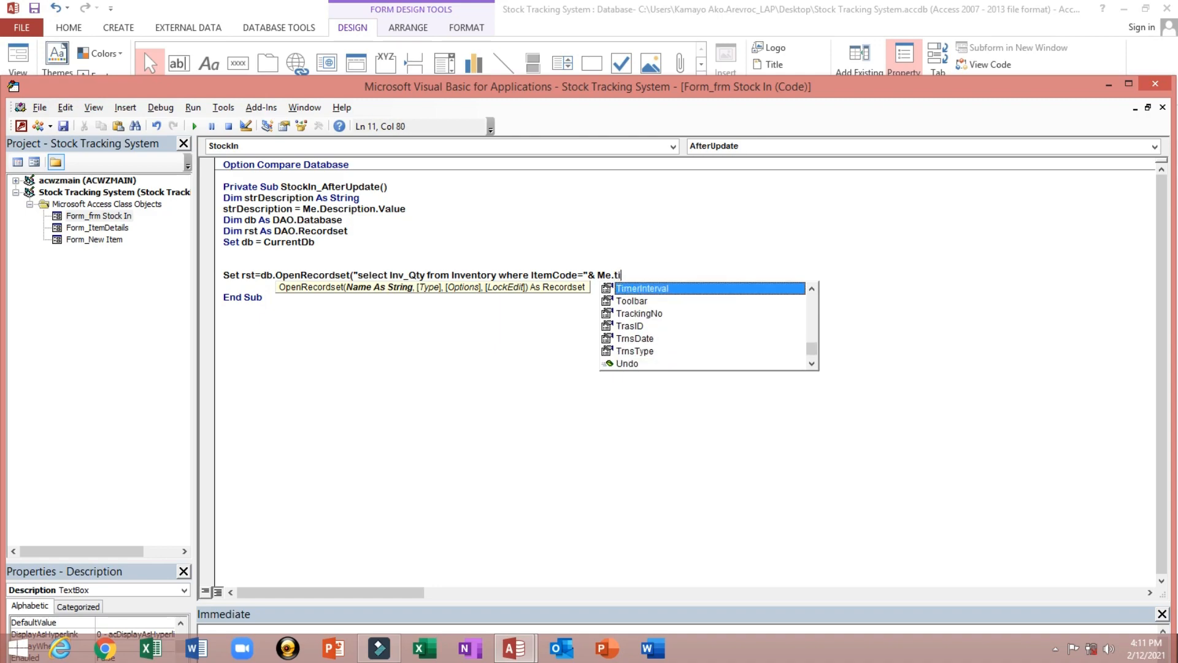
key("BackSpace")
key("BackSpace")
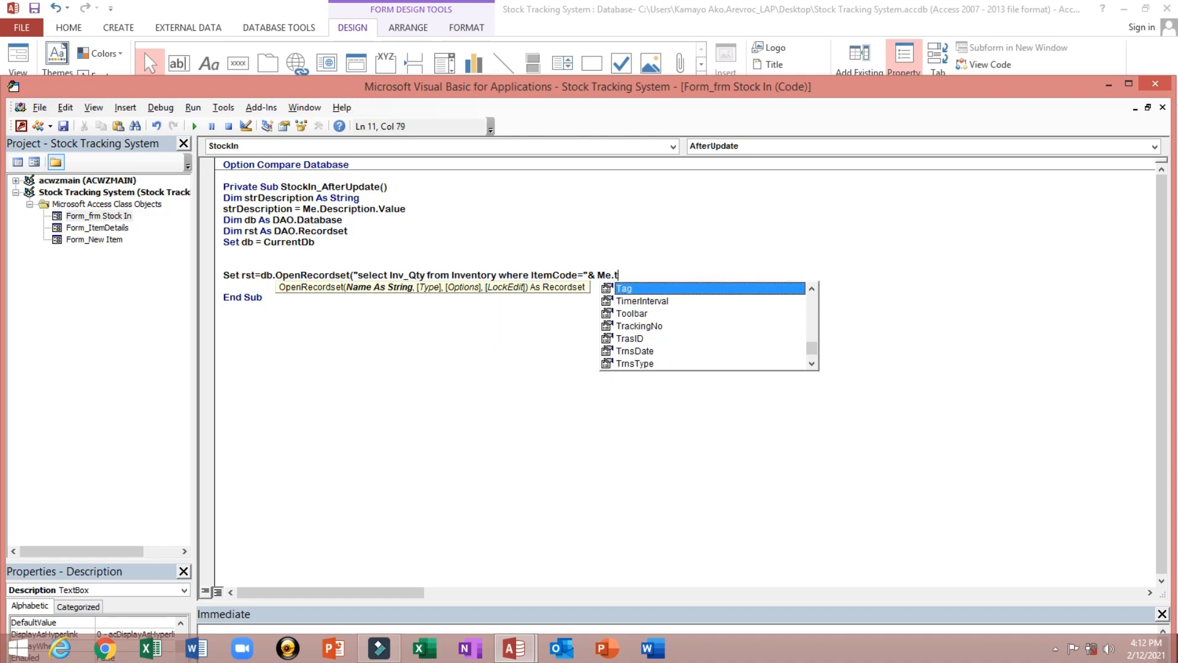
type("item")
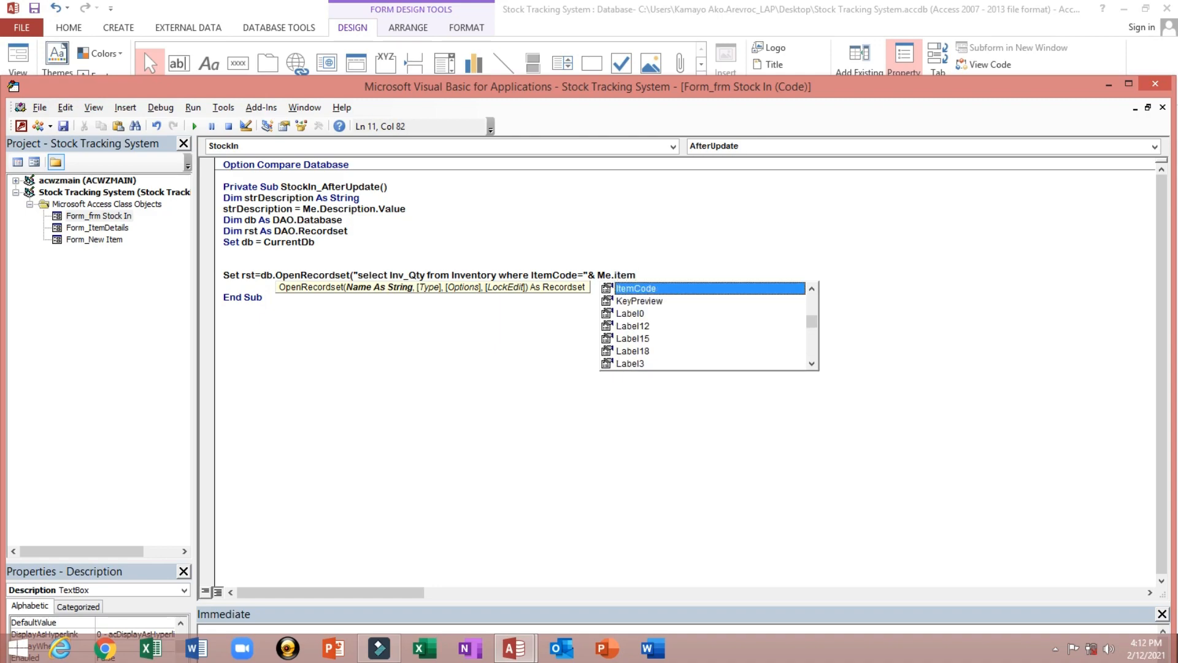
key("Tab")
left_click(674, 277)
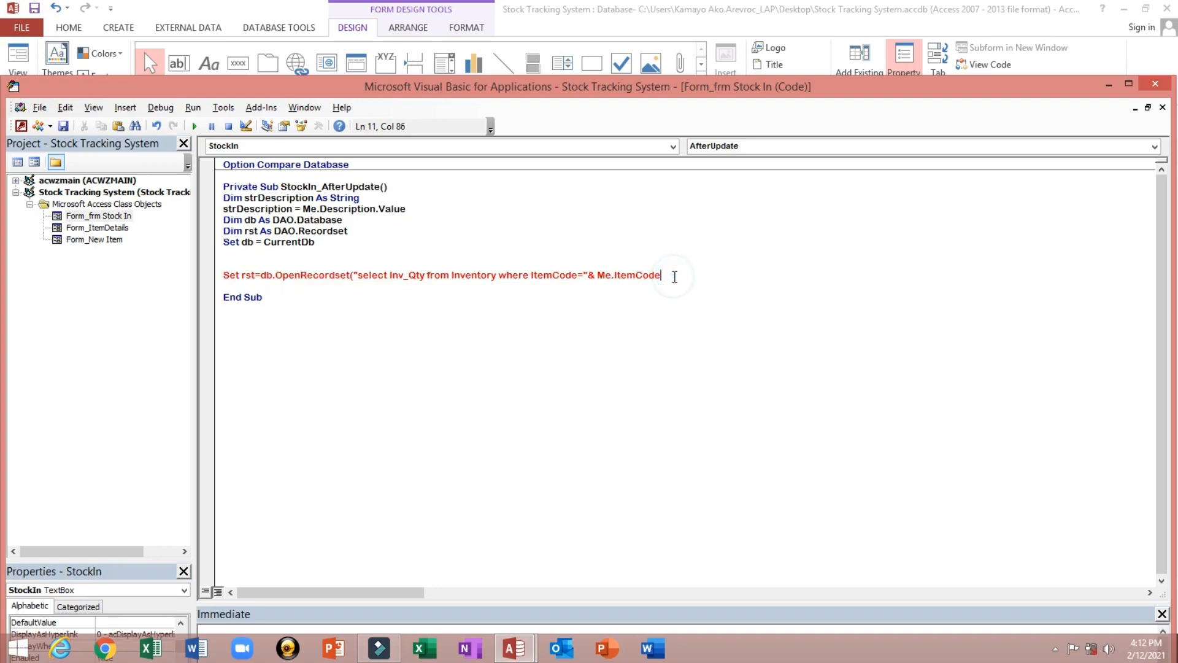
type(")")
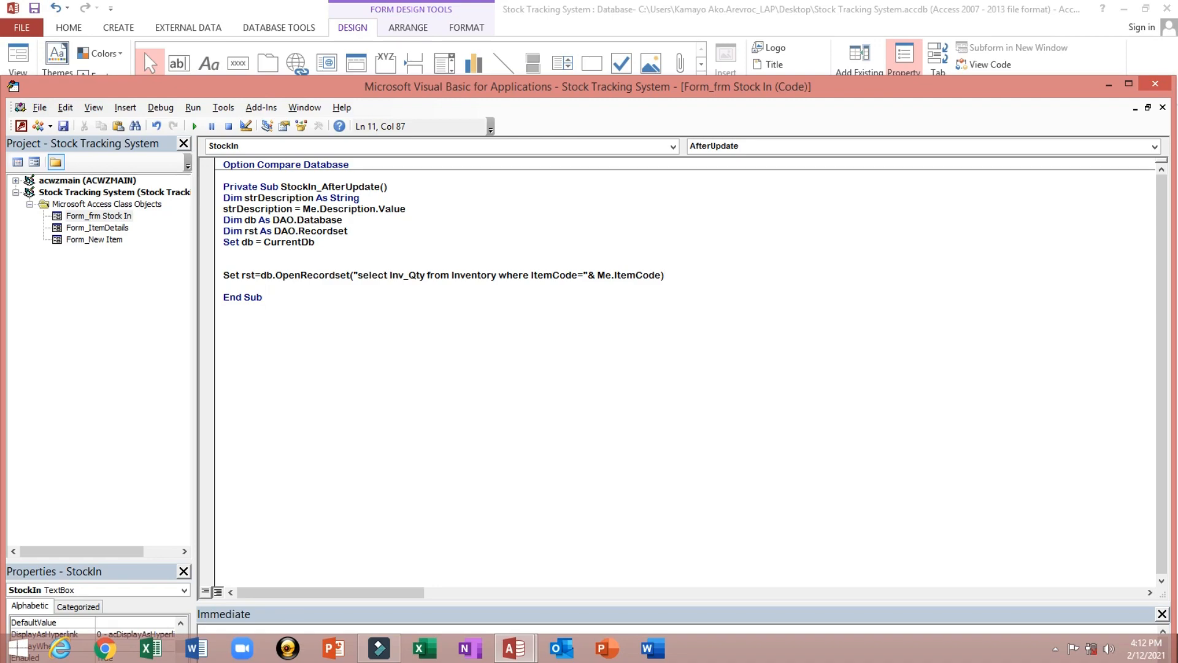
key("Return")
key("Return")
key("Return")
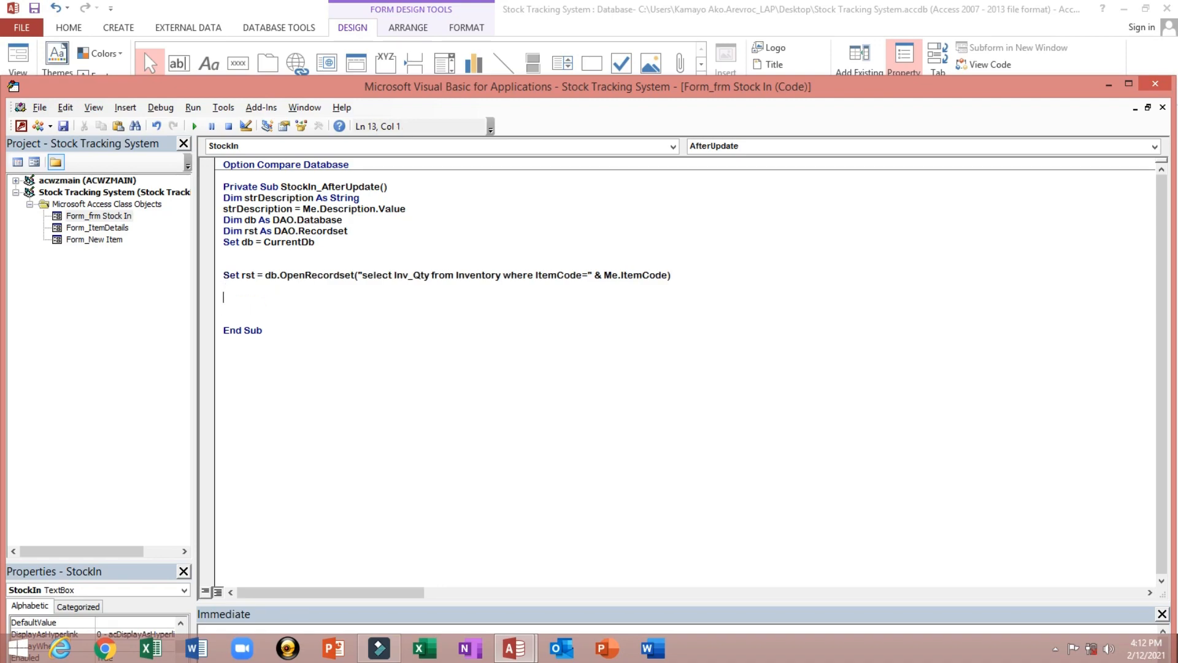
Start a With rst block containing the line !Inv_Qty = !Inv_Qty + Nz(Me.StockIn, 0).
type("With rst")
key("Return")
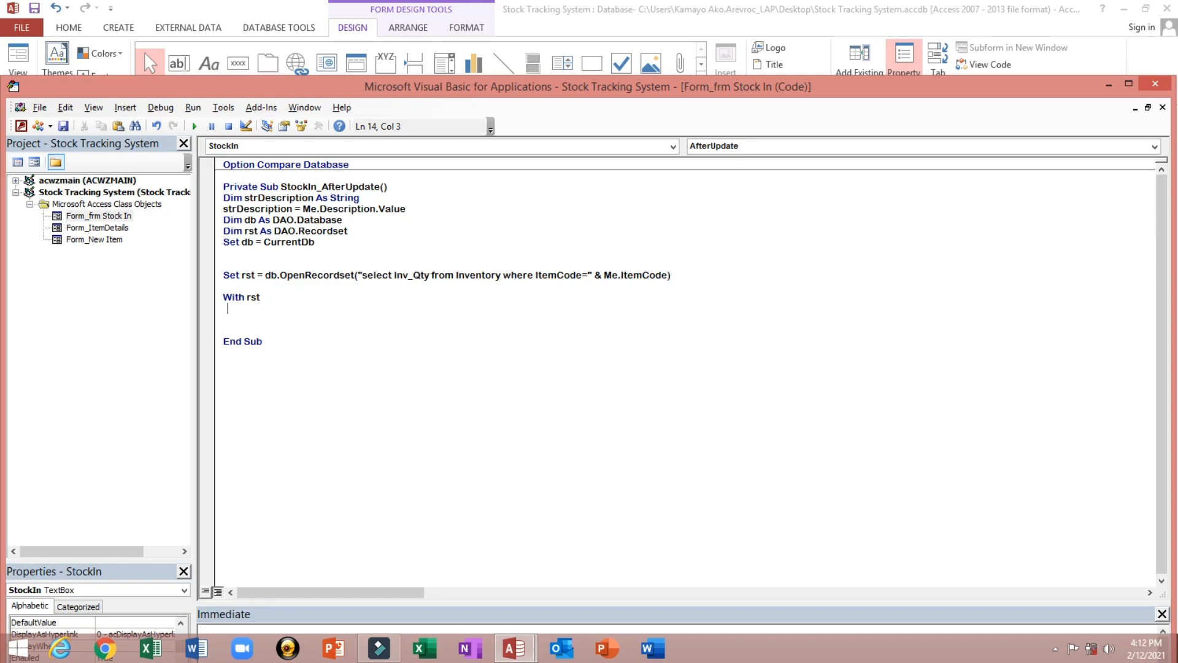
type("!Inv_Qty=!Inv_QTy + Nz")
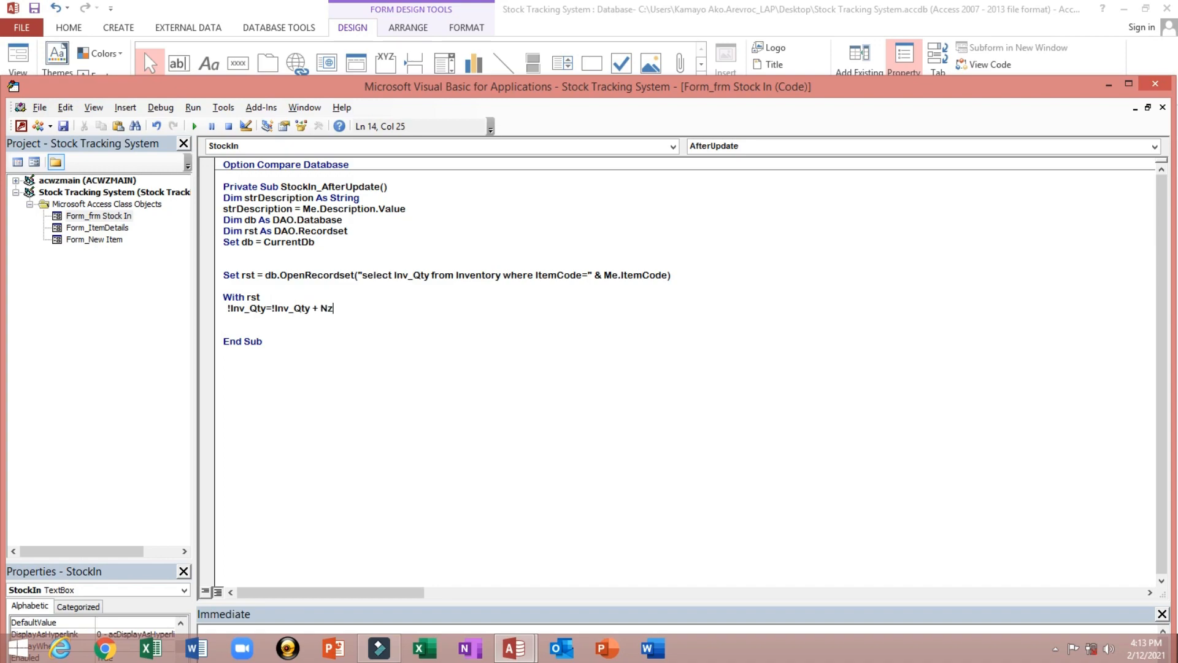
type("(")
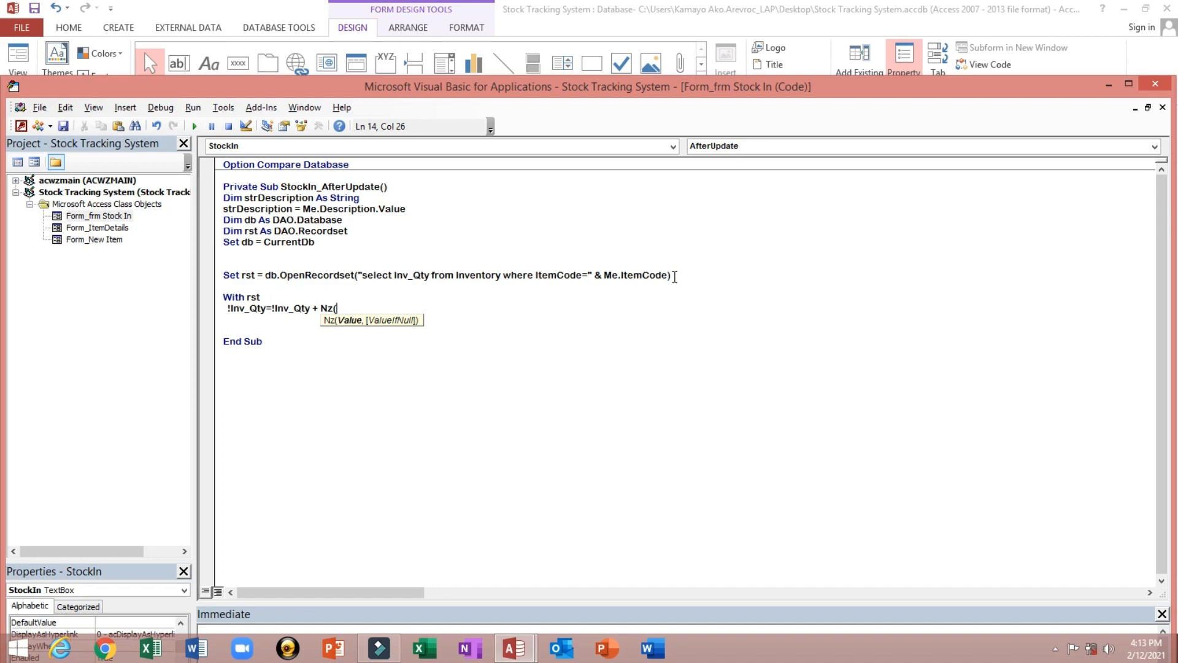
type("Me.st")
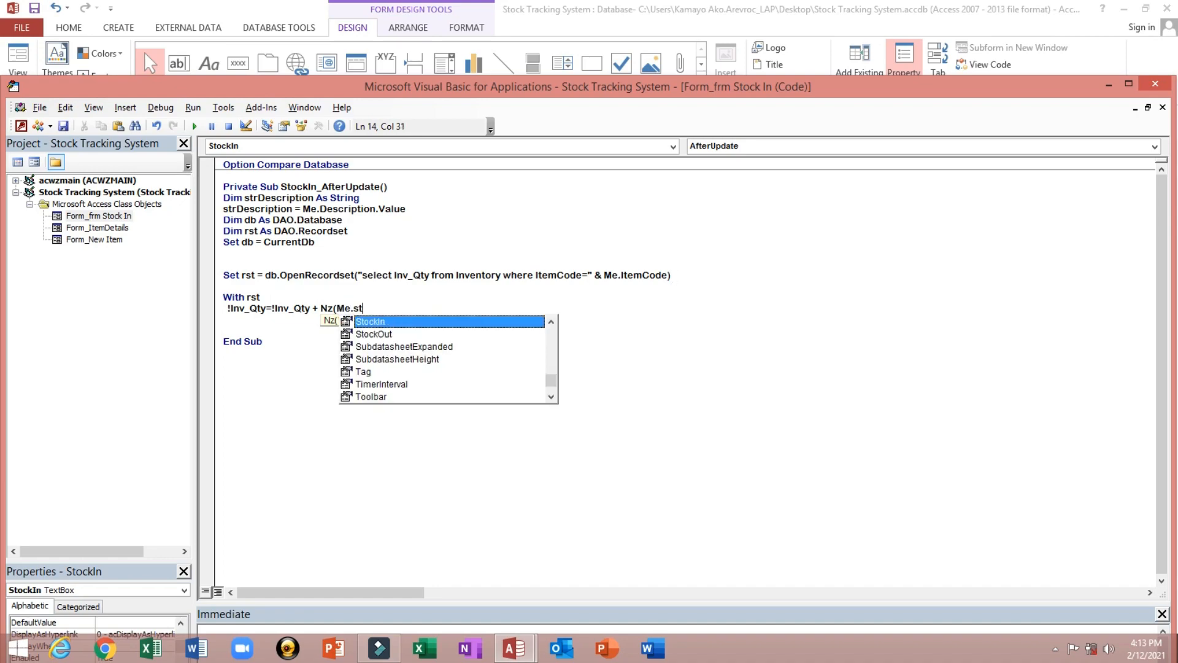
key("Tab")
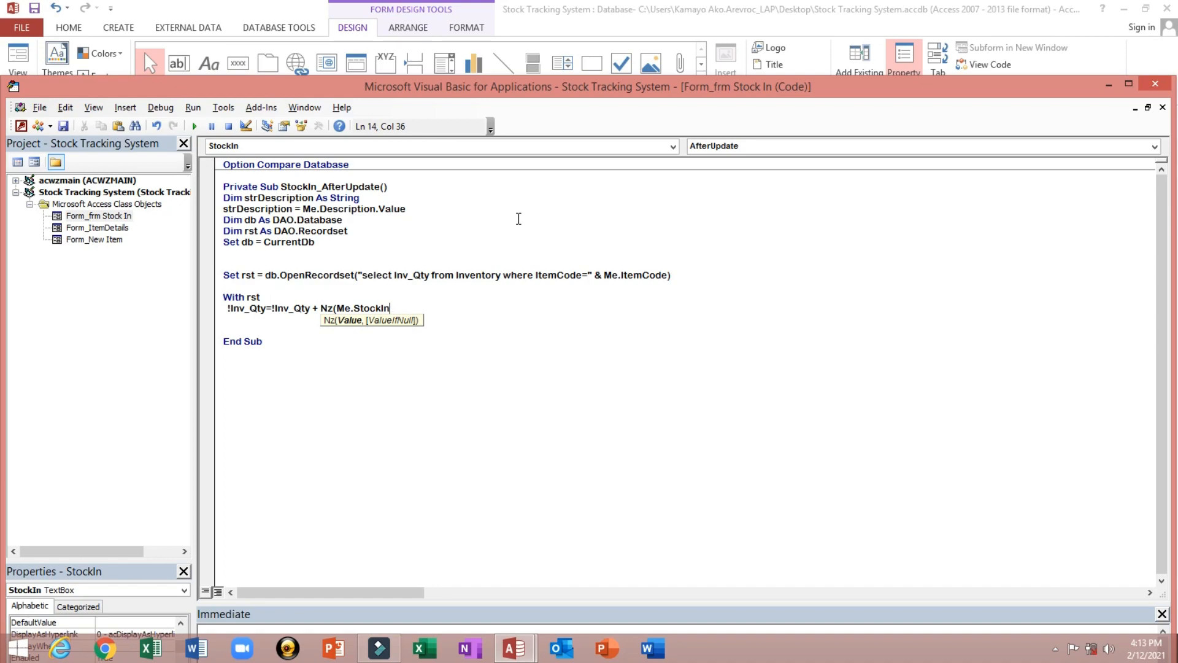
type(",0)")
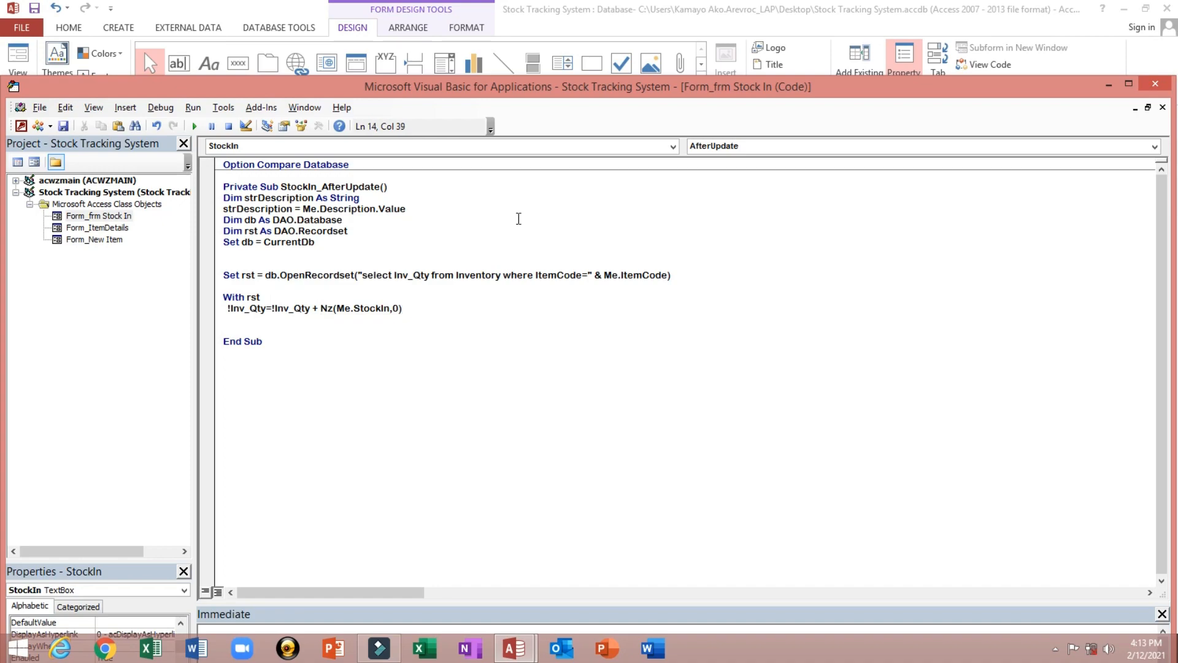
key("Return")
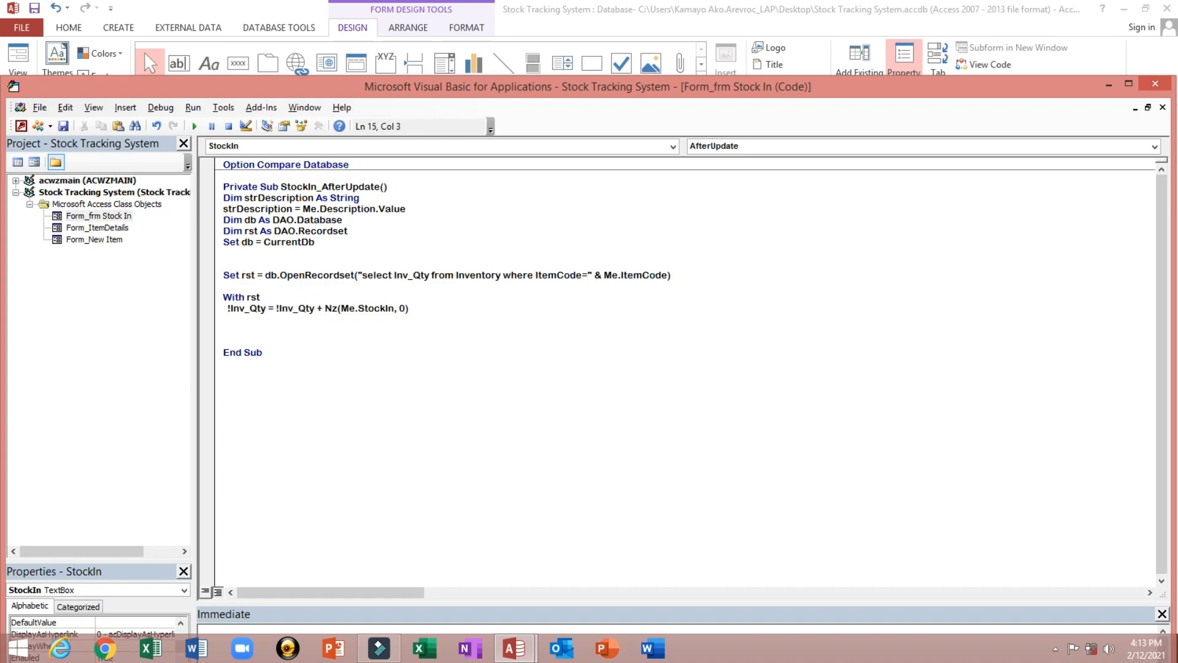
Add .Update after the Inv_Qty line and close the block with End With.
key("Return")
type(".up")
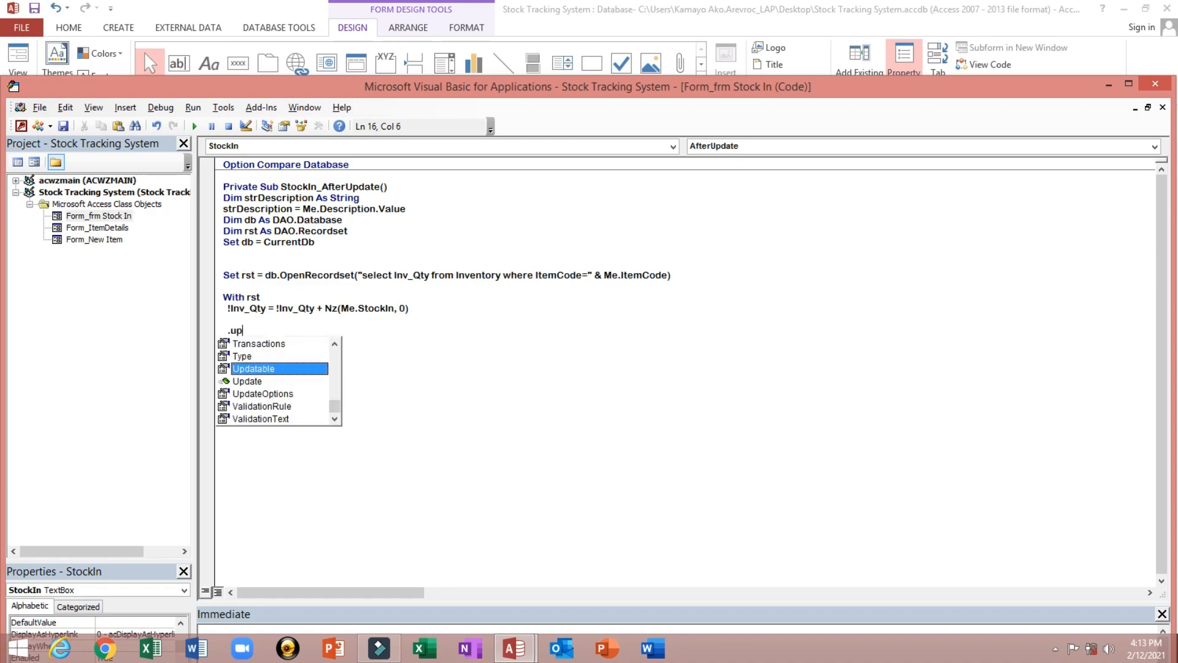
key("Down")
key("Tab")
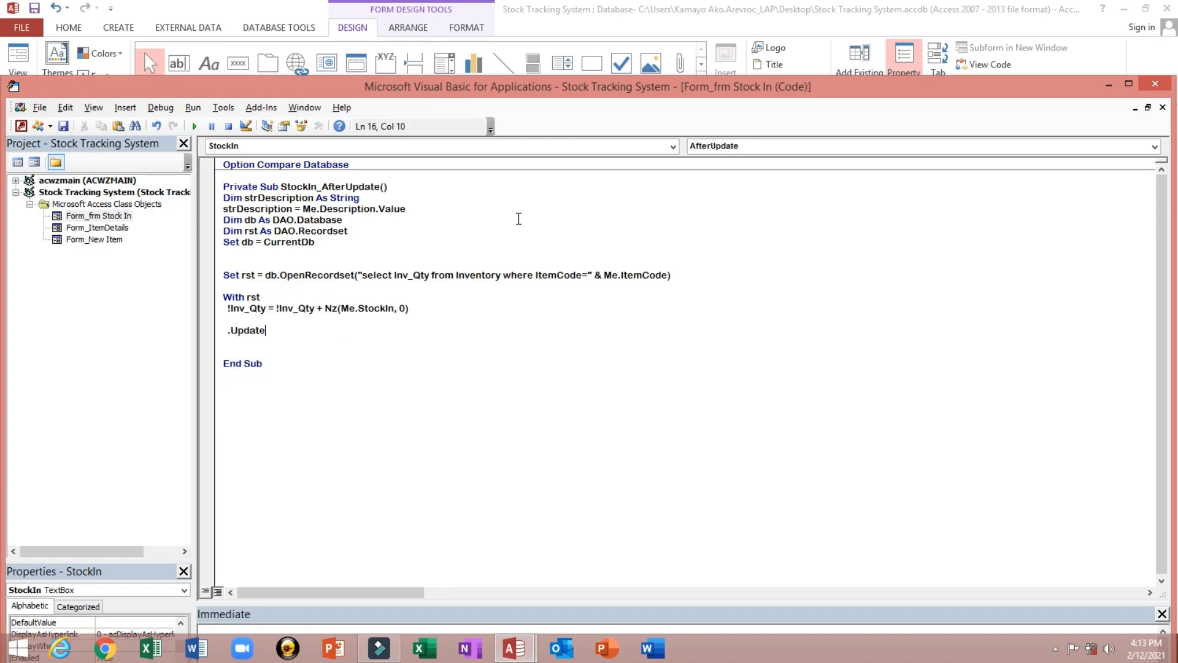
key("Return")
type("end with")
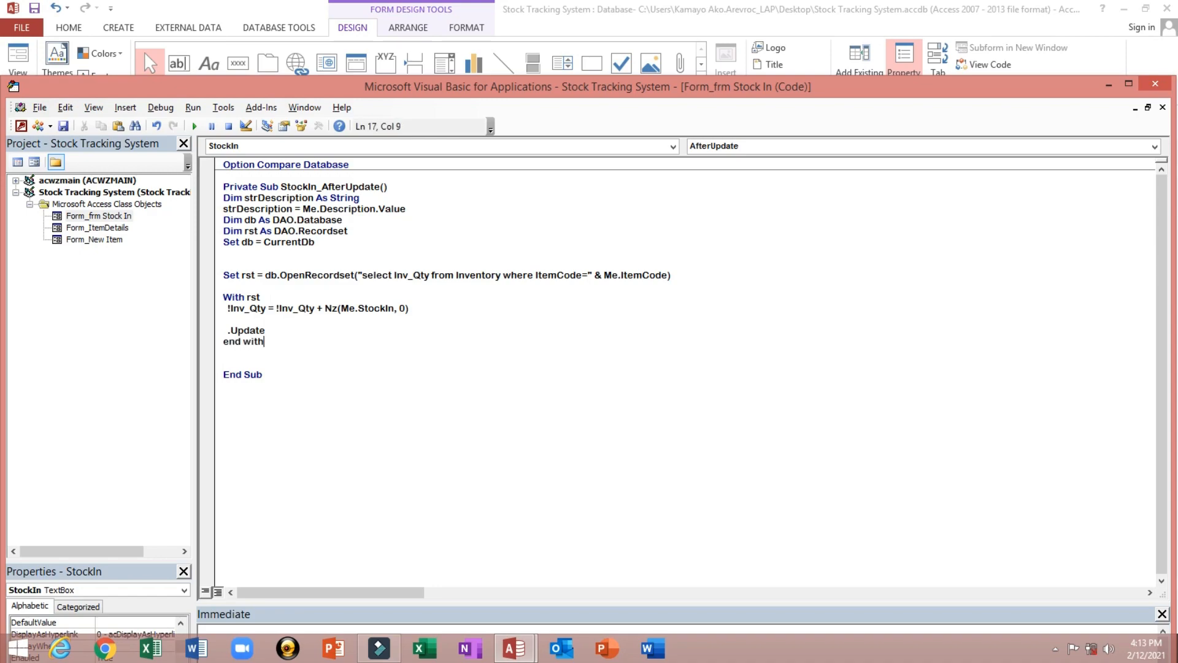
key("Down")
key("Return")
key("Return")
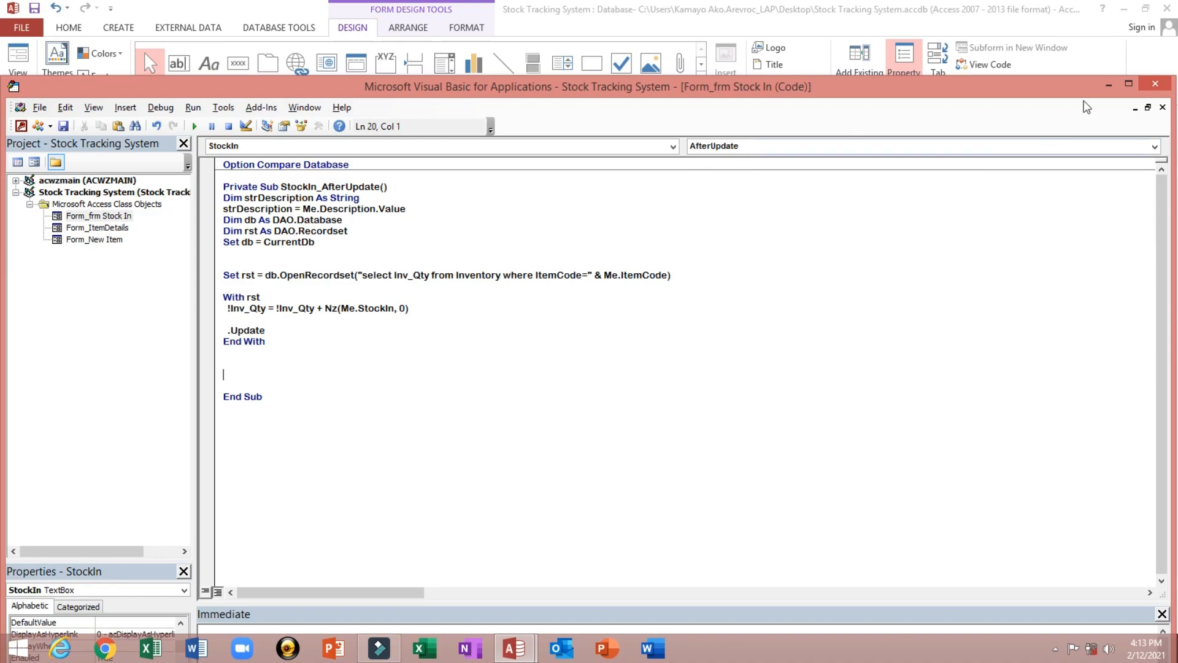
Return to Access, check the Inv_Qty field in the Inventory table, and close the table.
left_click(1108, 84)
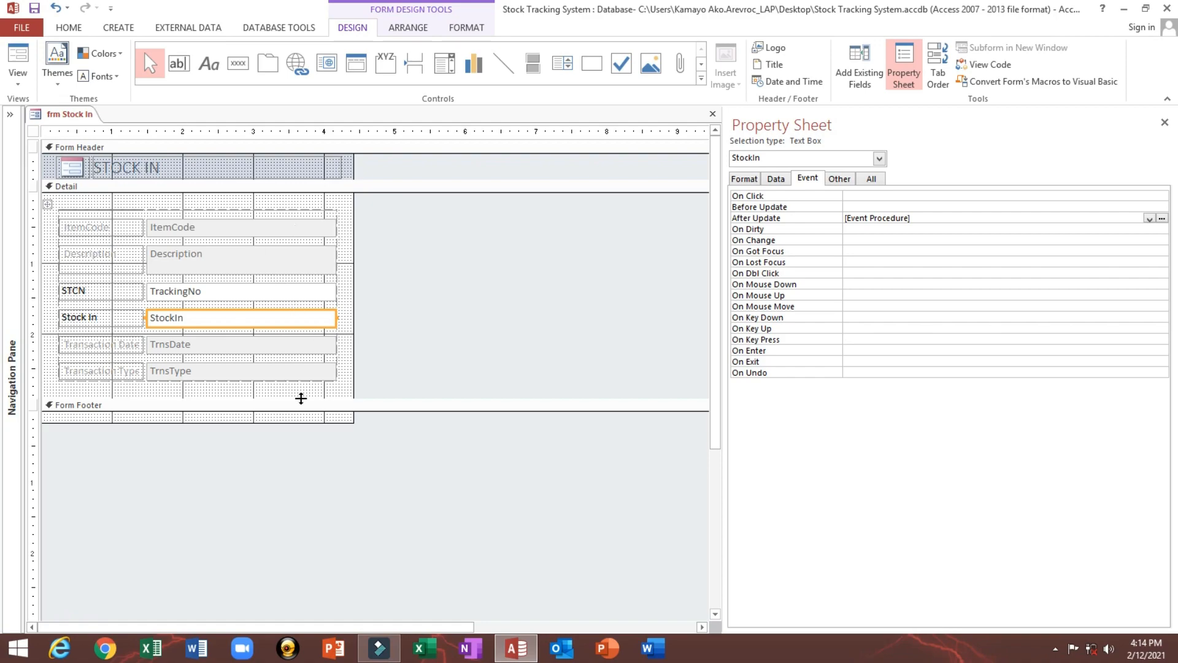
left_click(10, 114)
double_click(47, 169)
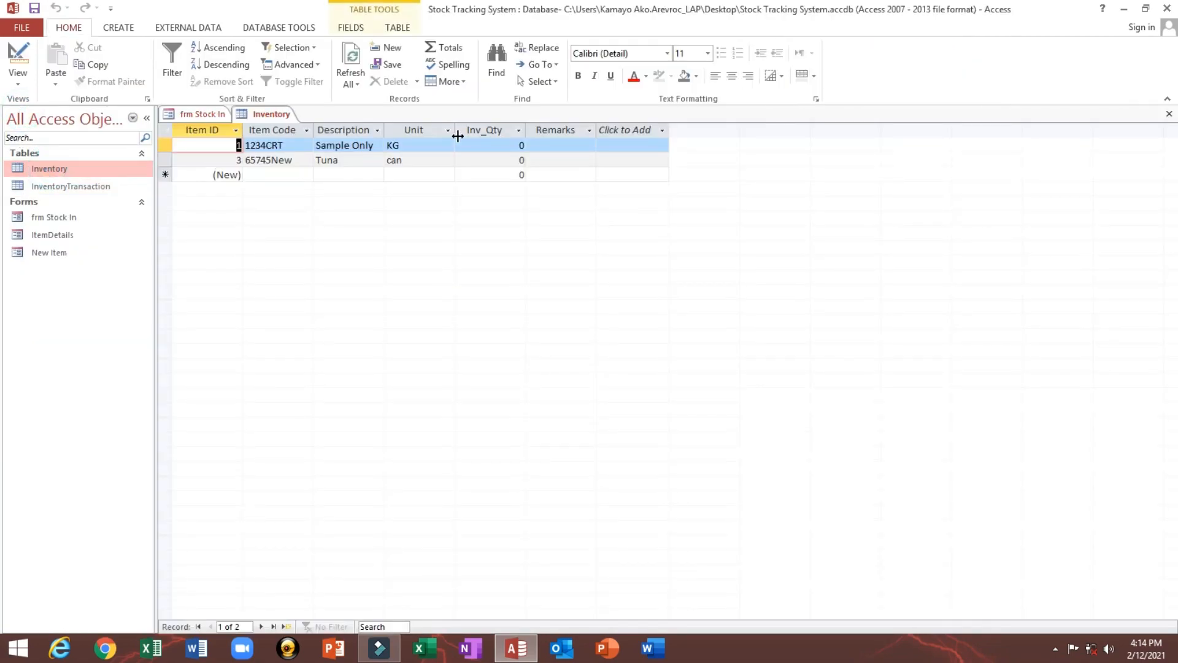
left_click(484, 142)
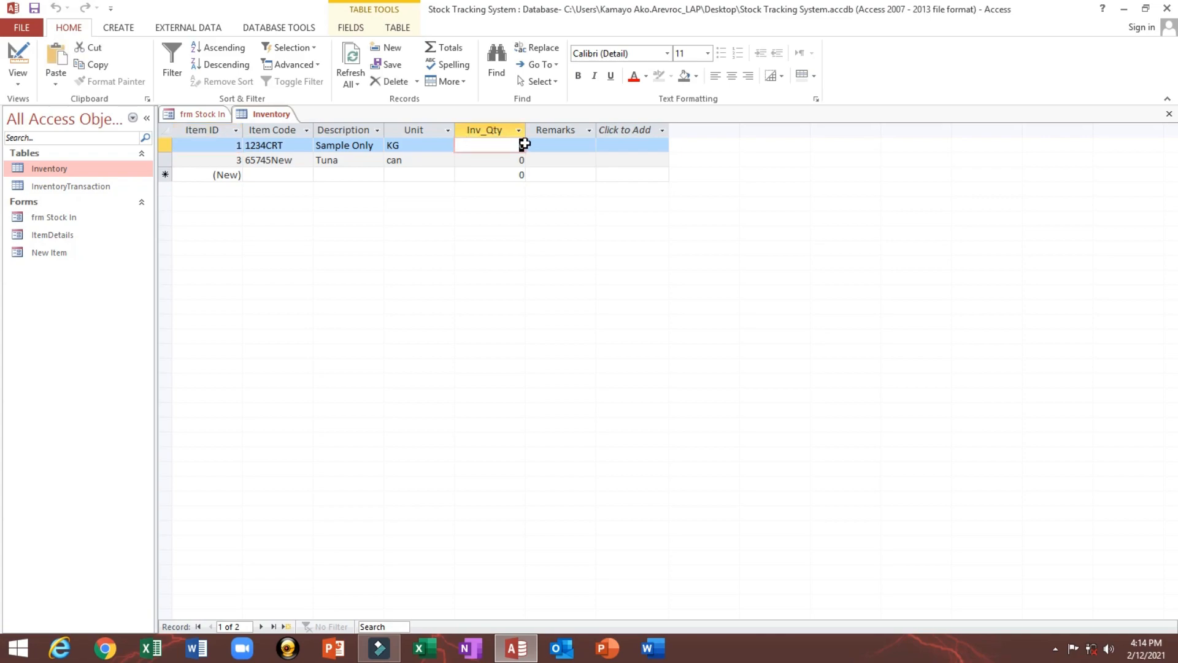
left_click(1168, 114)
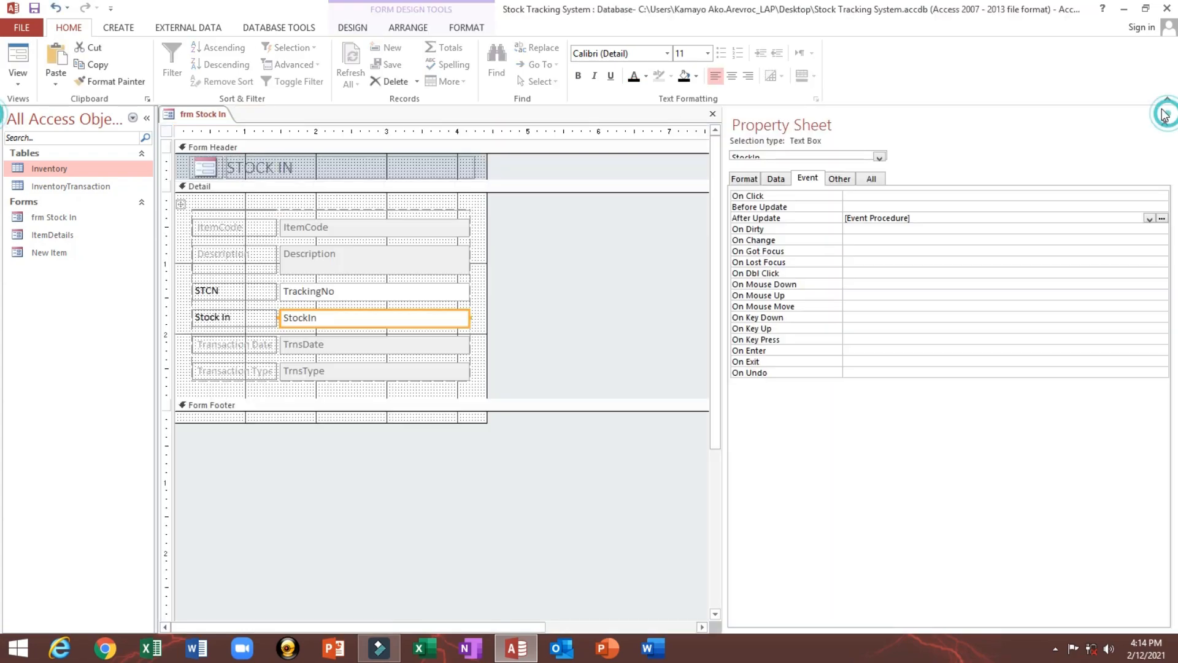
Reopen the VBA code of the StockIn text box's After Update event.
left_click(924, 218)
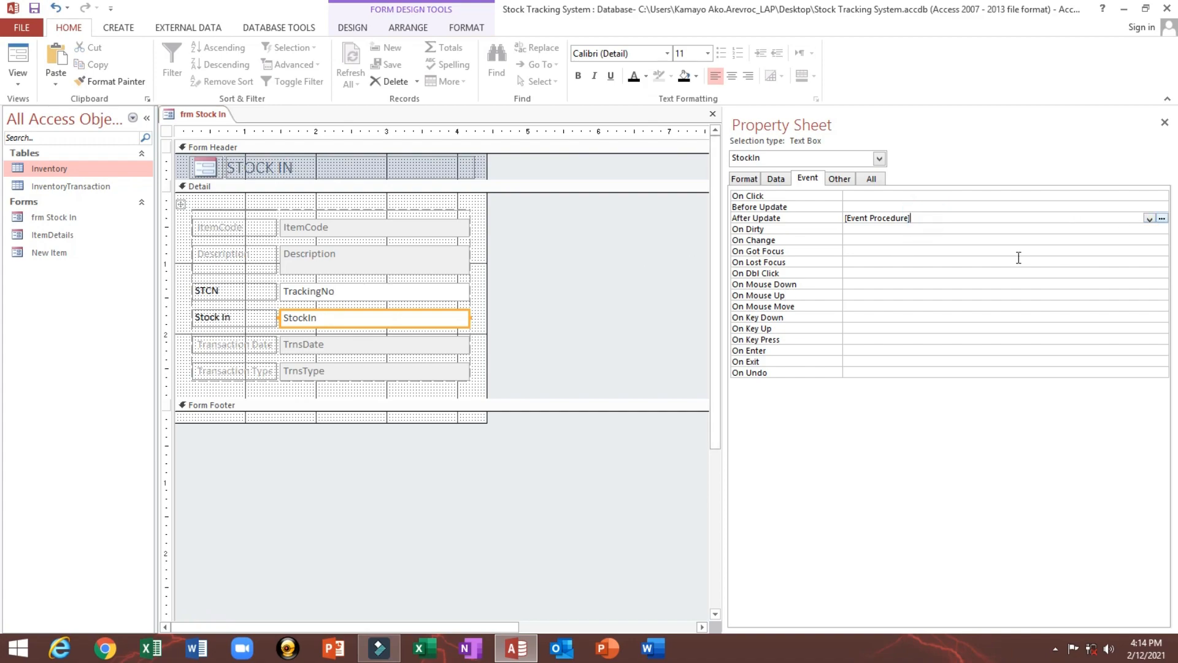
left_click(1162, 219)
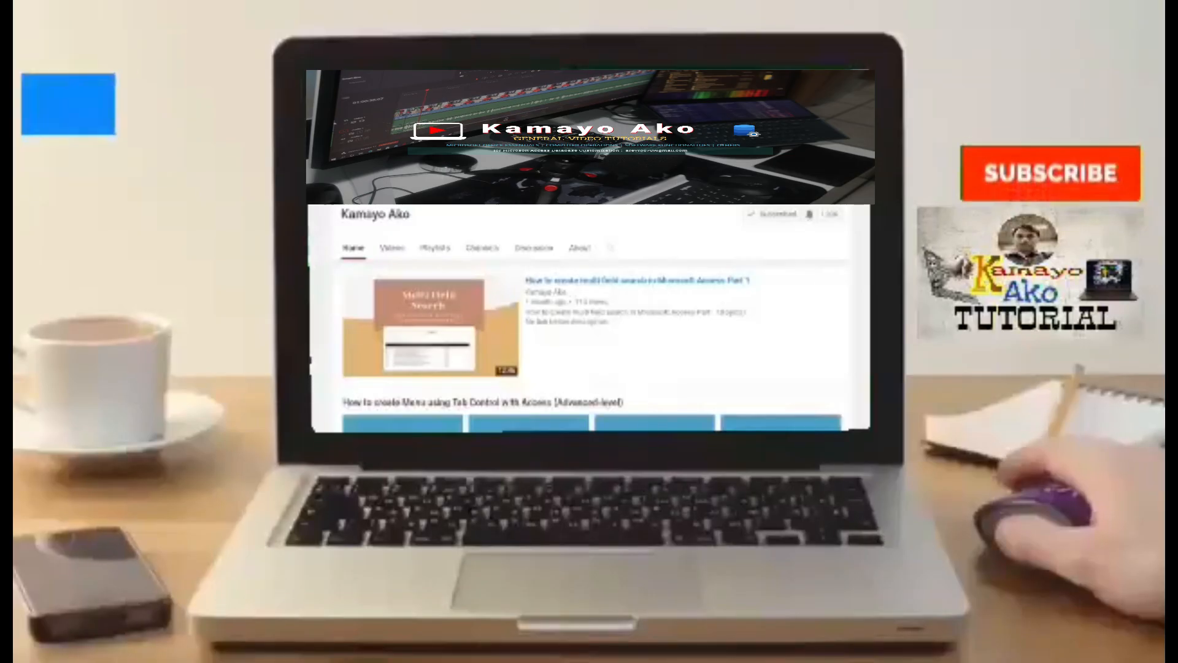